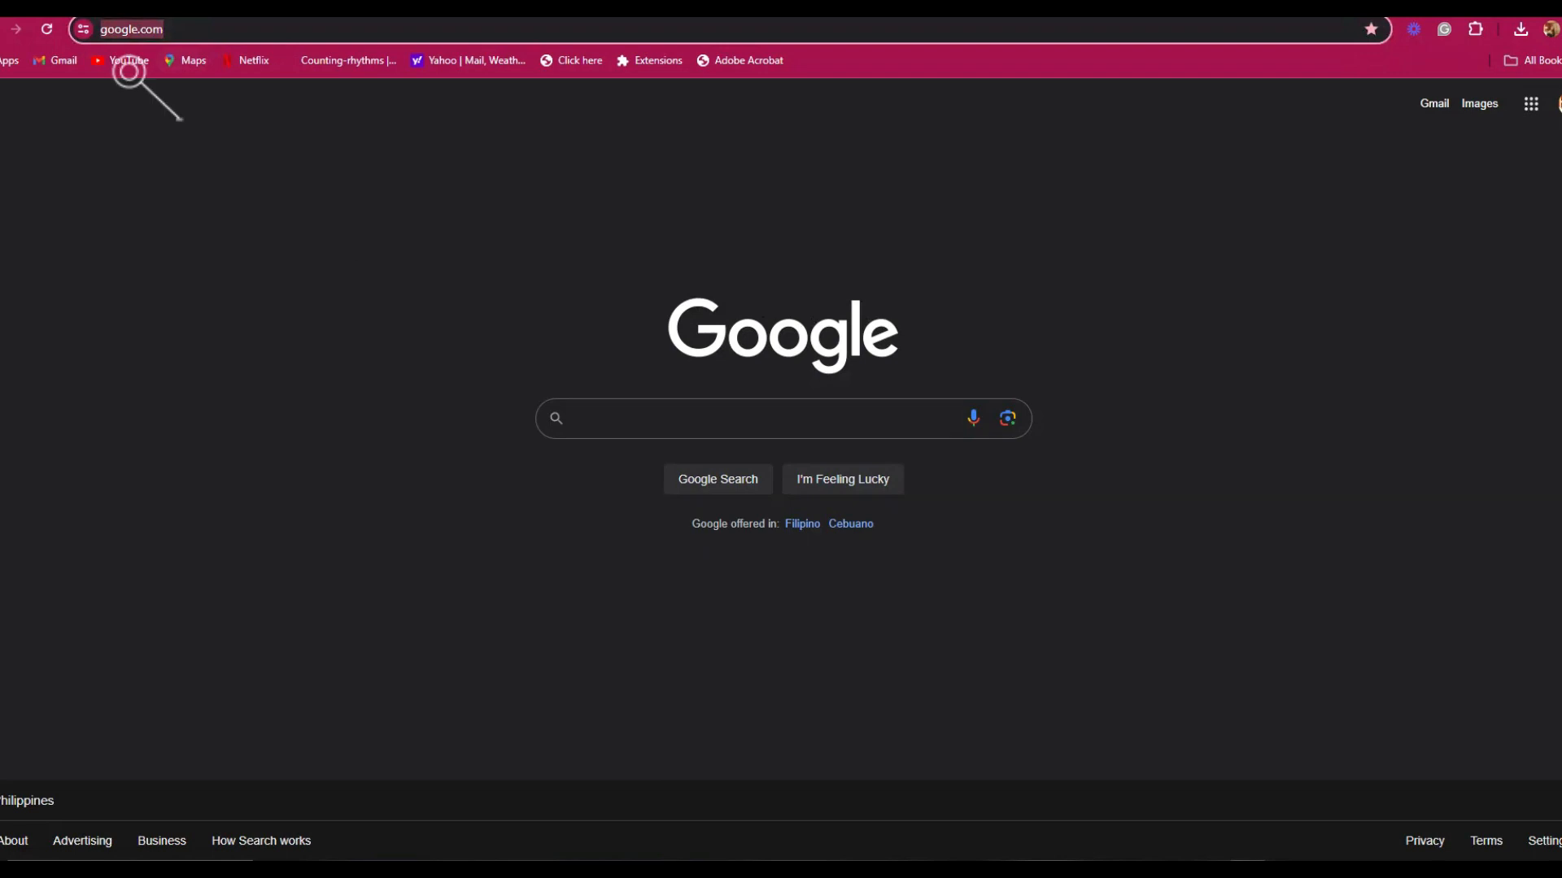
type("www")
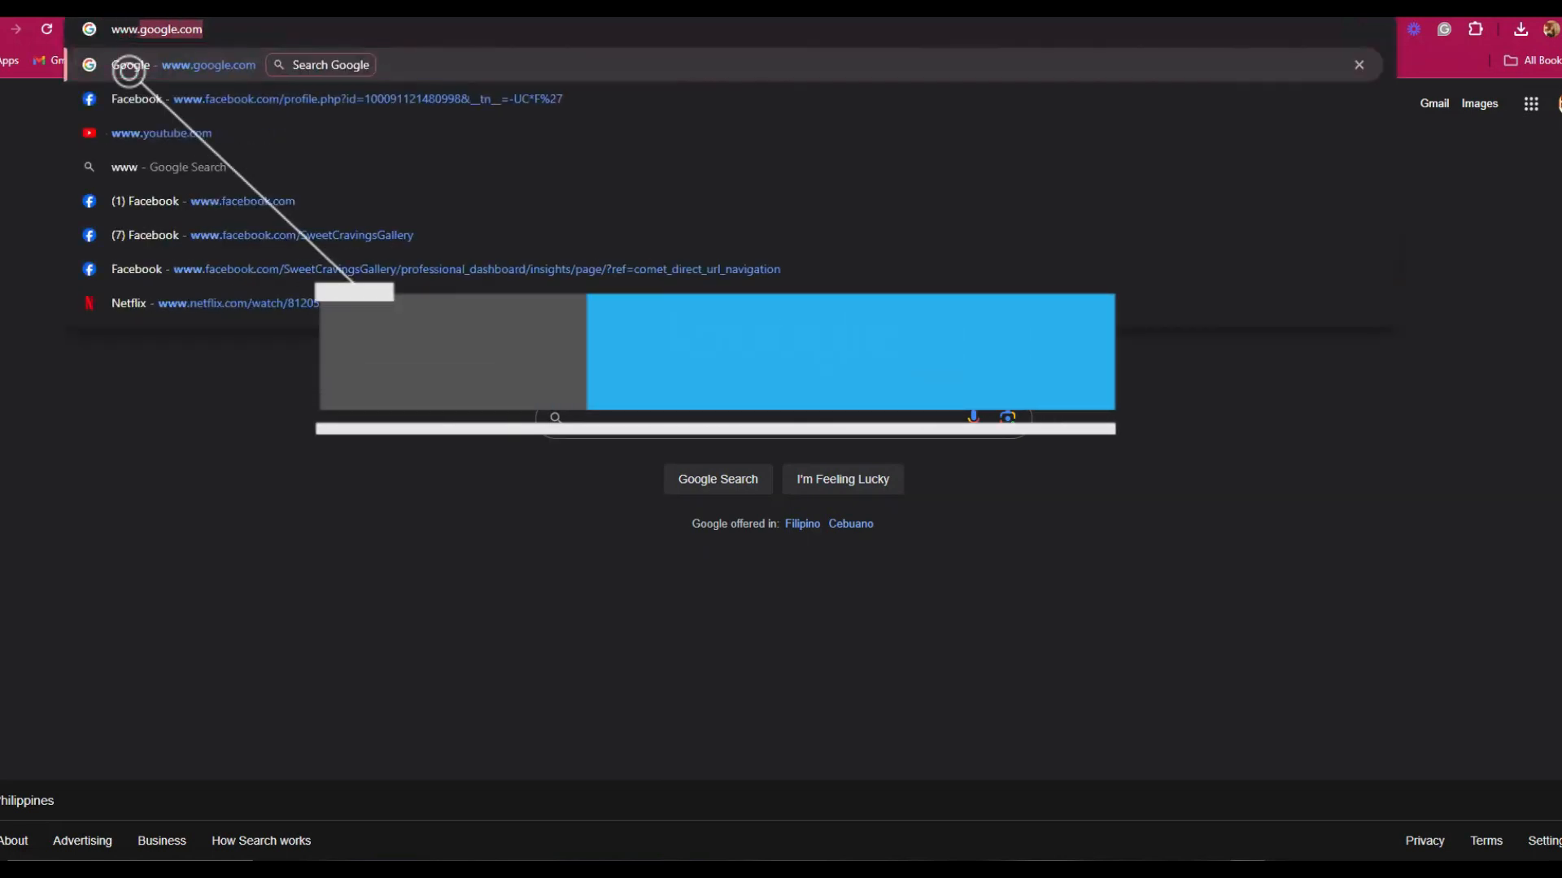
type(".shopify")
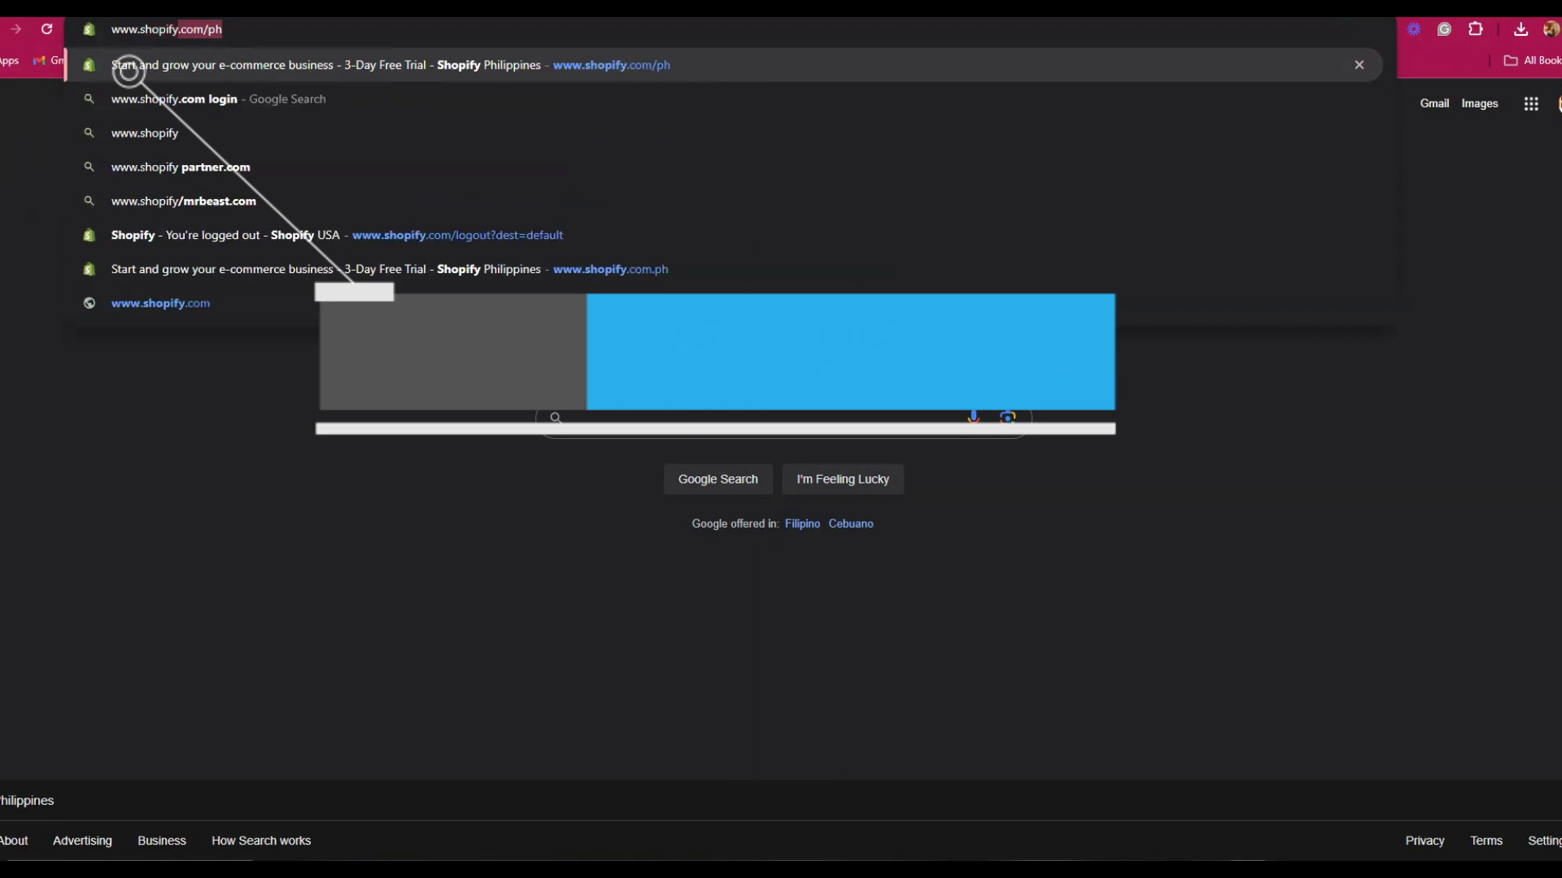
type(".com.ph")
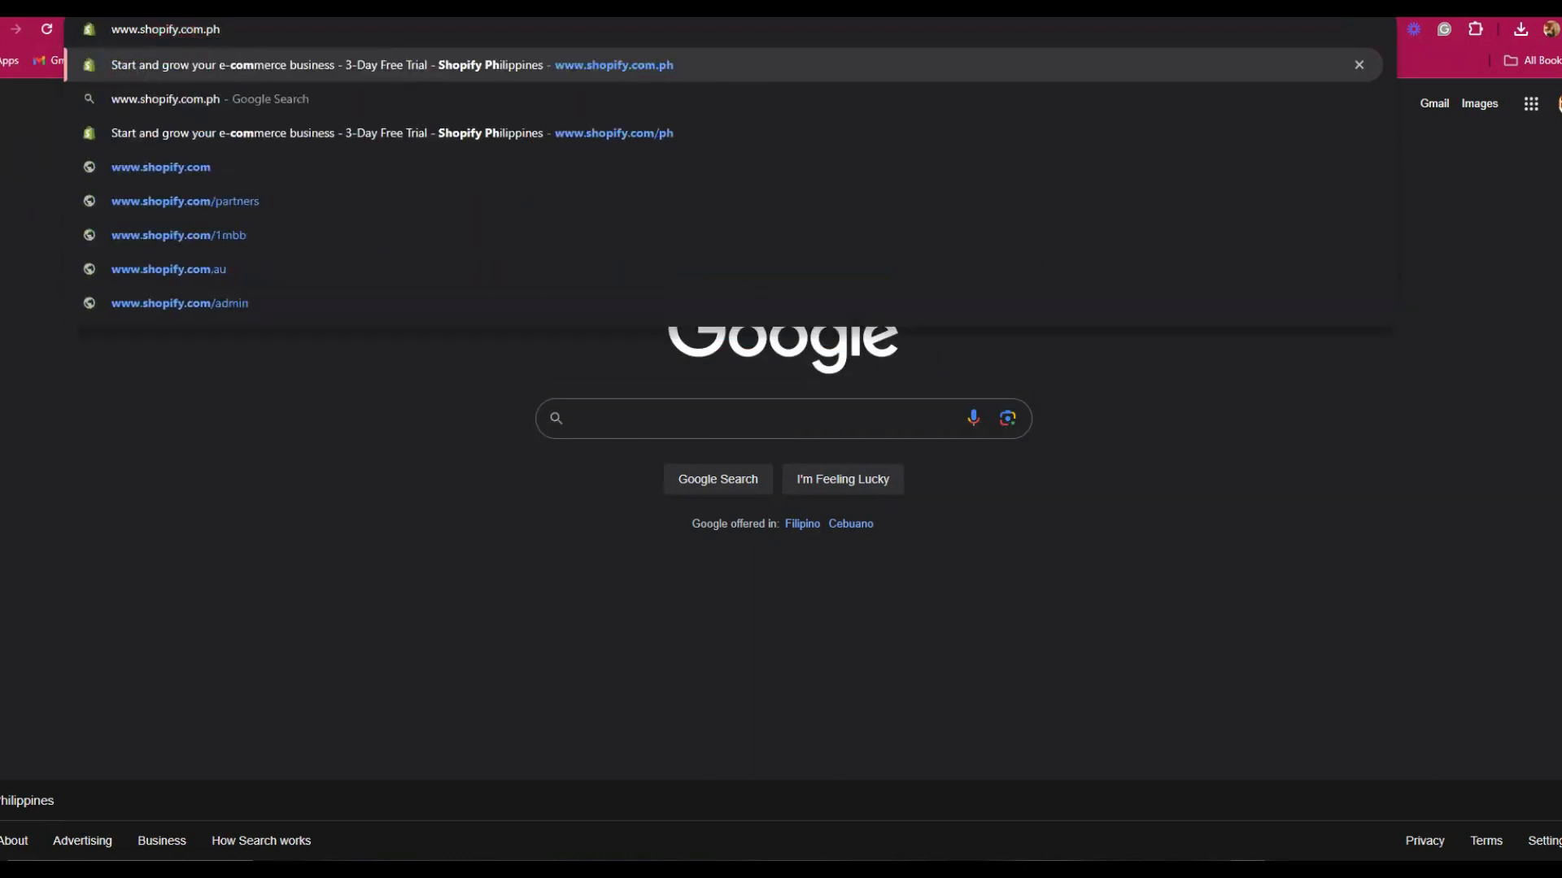
key("Return")
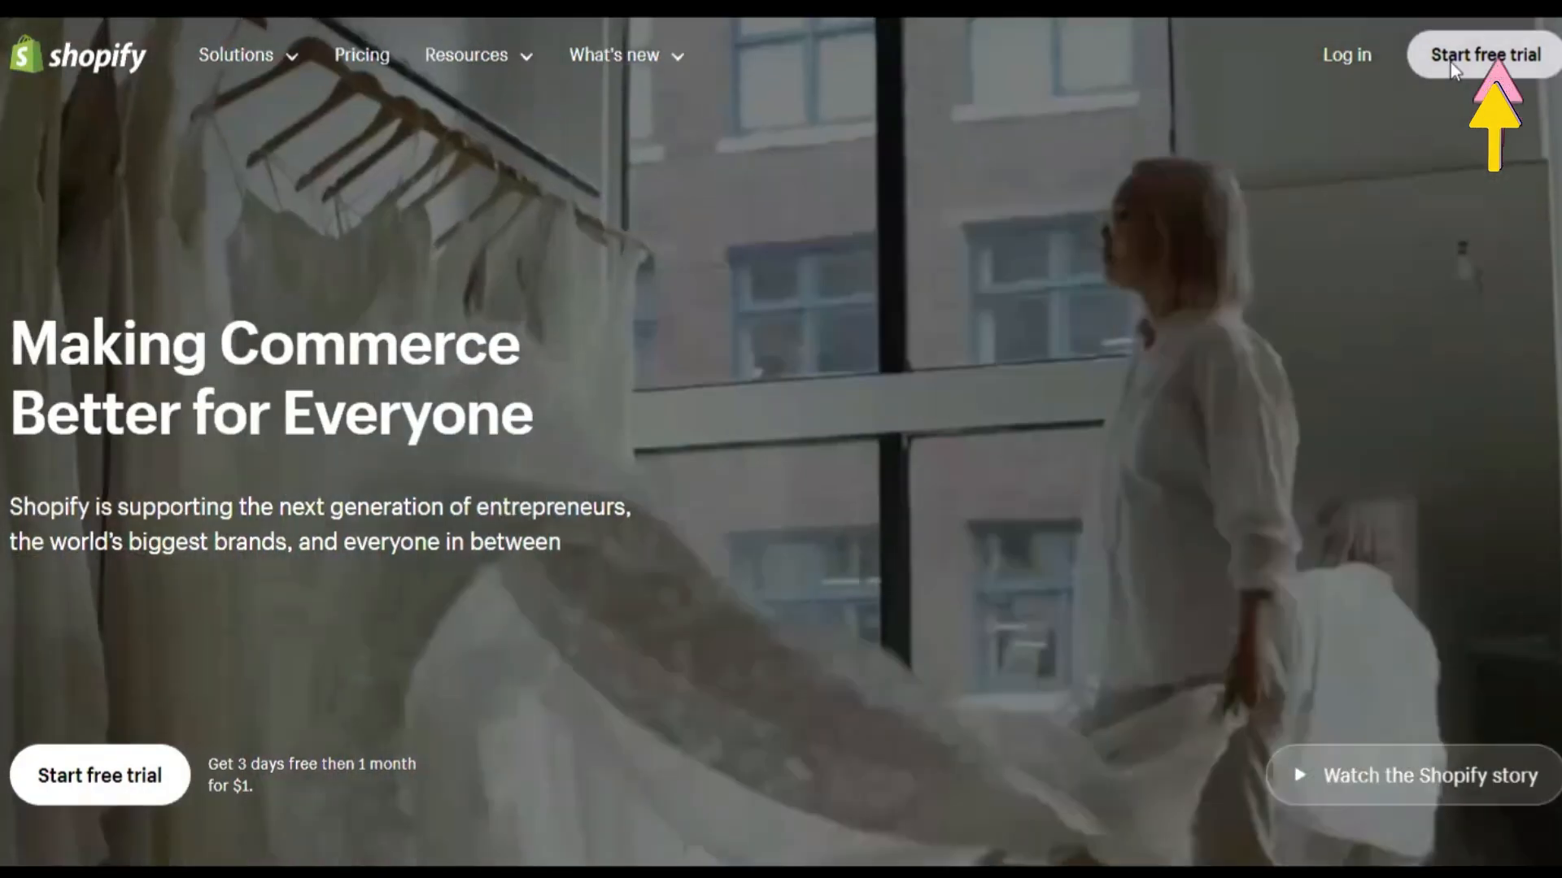
Start a Shopify free trial, answer 'I'm just starting' and continue.
left_click(1451, 62)
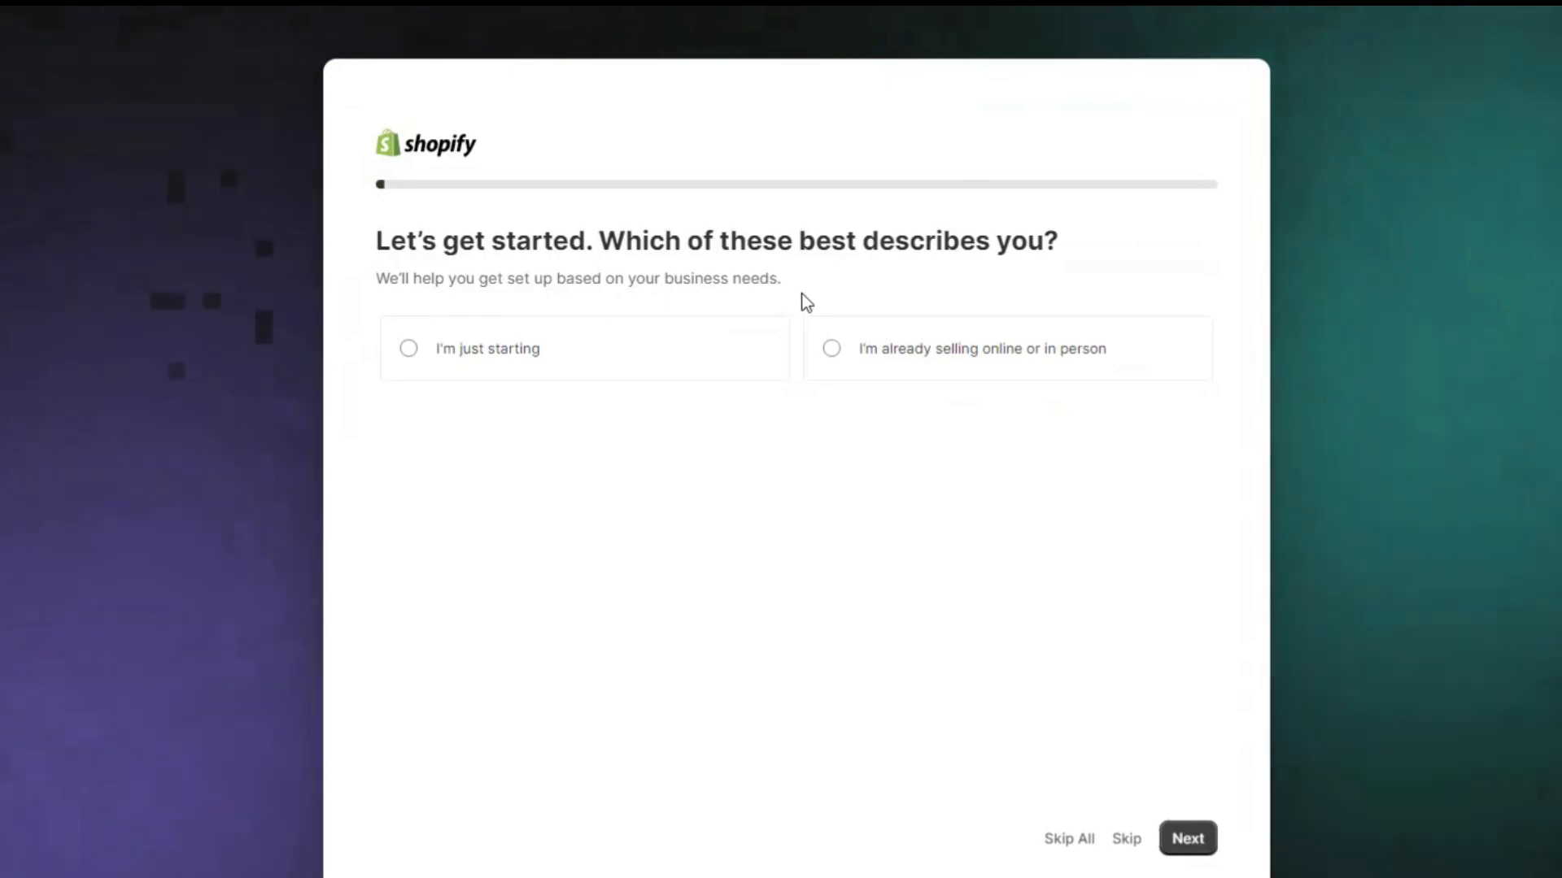
left_click(408, 358)
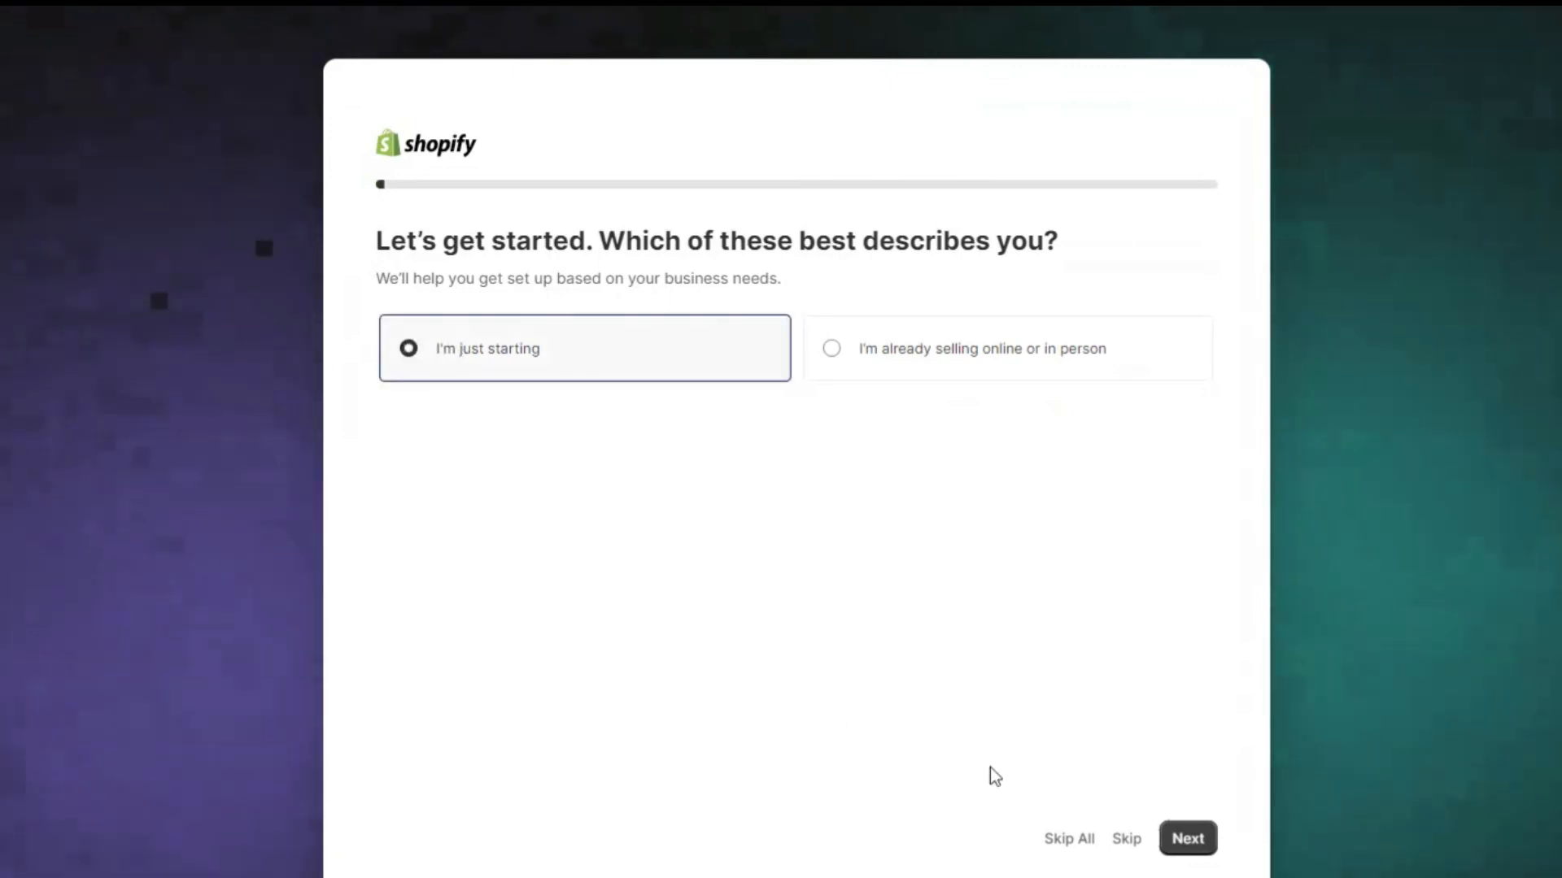
left_click(1187, 846)
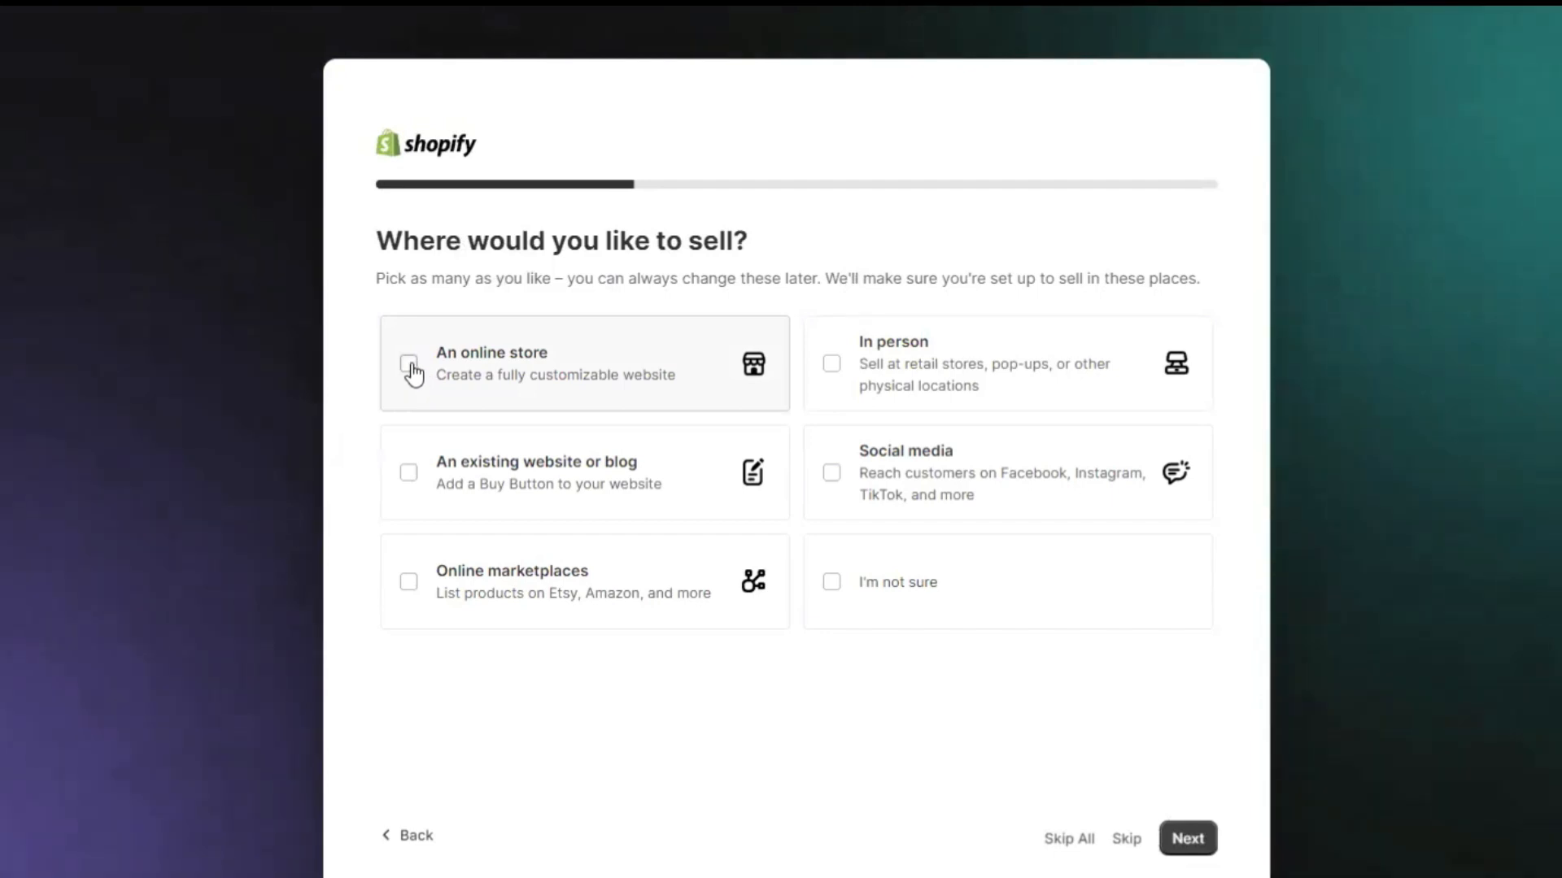
Choose An online store, Social media and In person as sales channels, then continue.
left_click(410, 366)
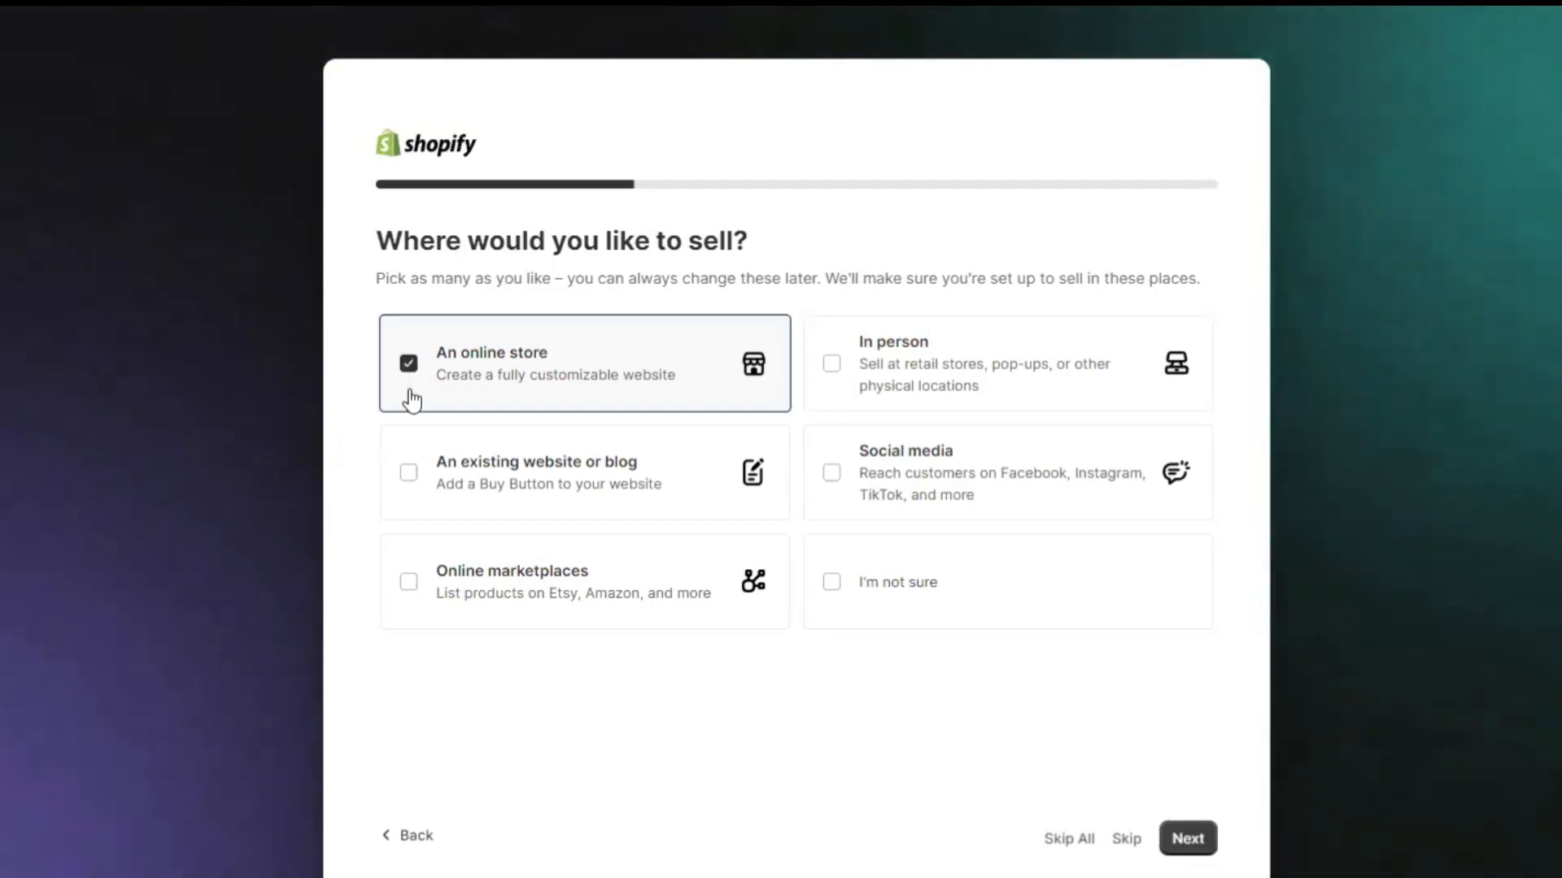
left_click(831, 474)
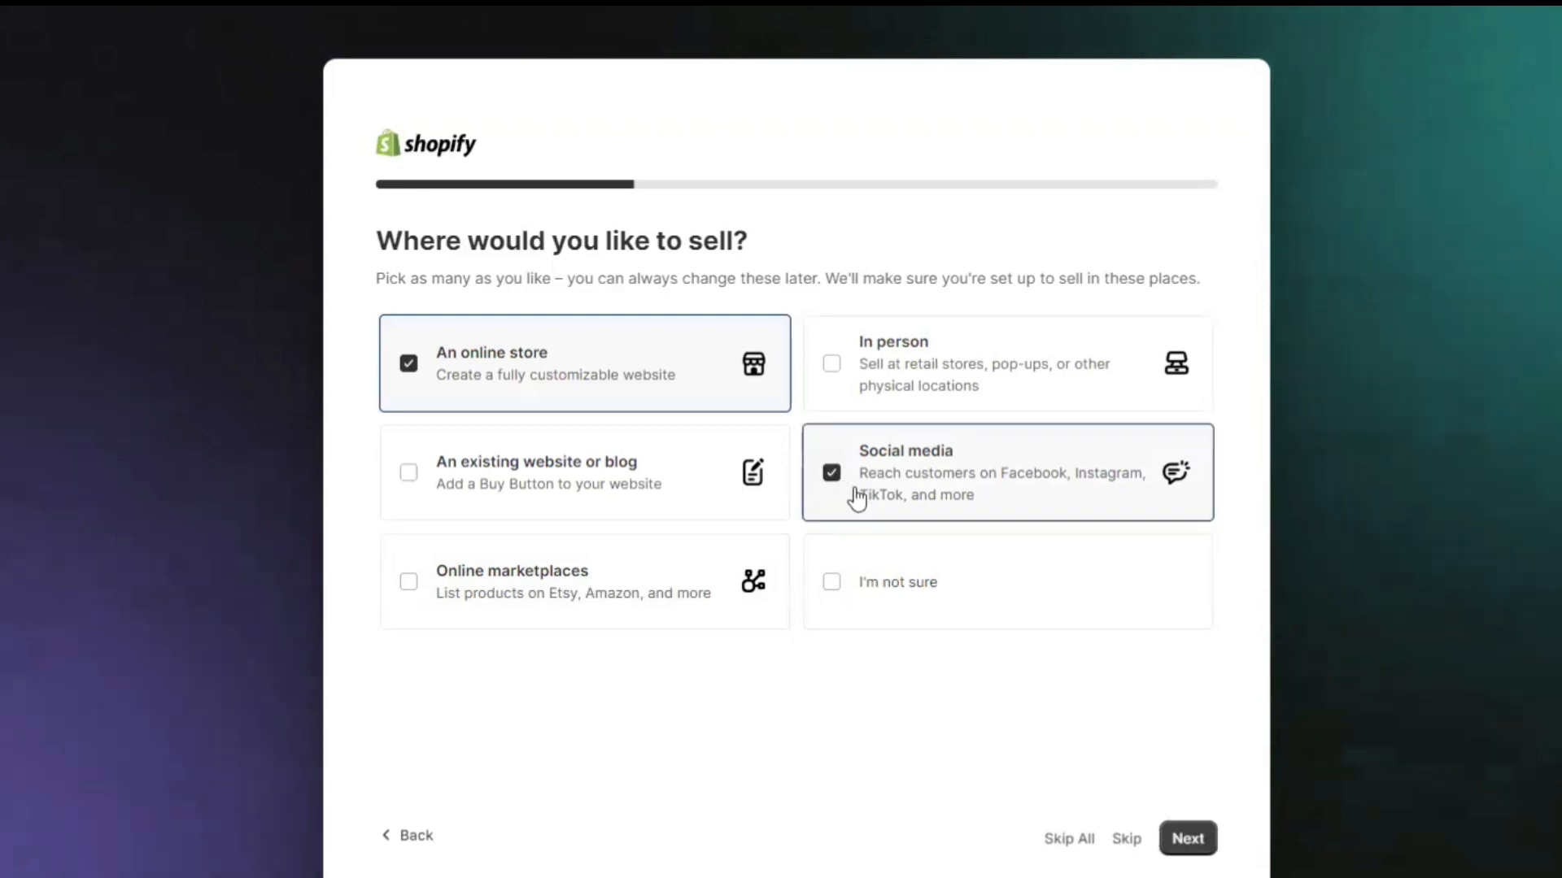
left_click(832, 367)
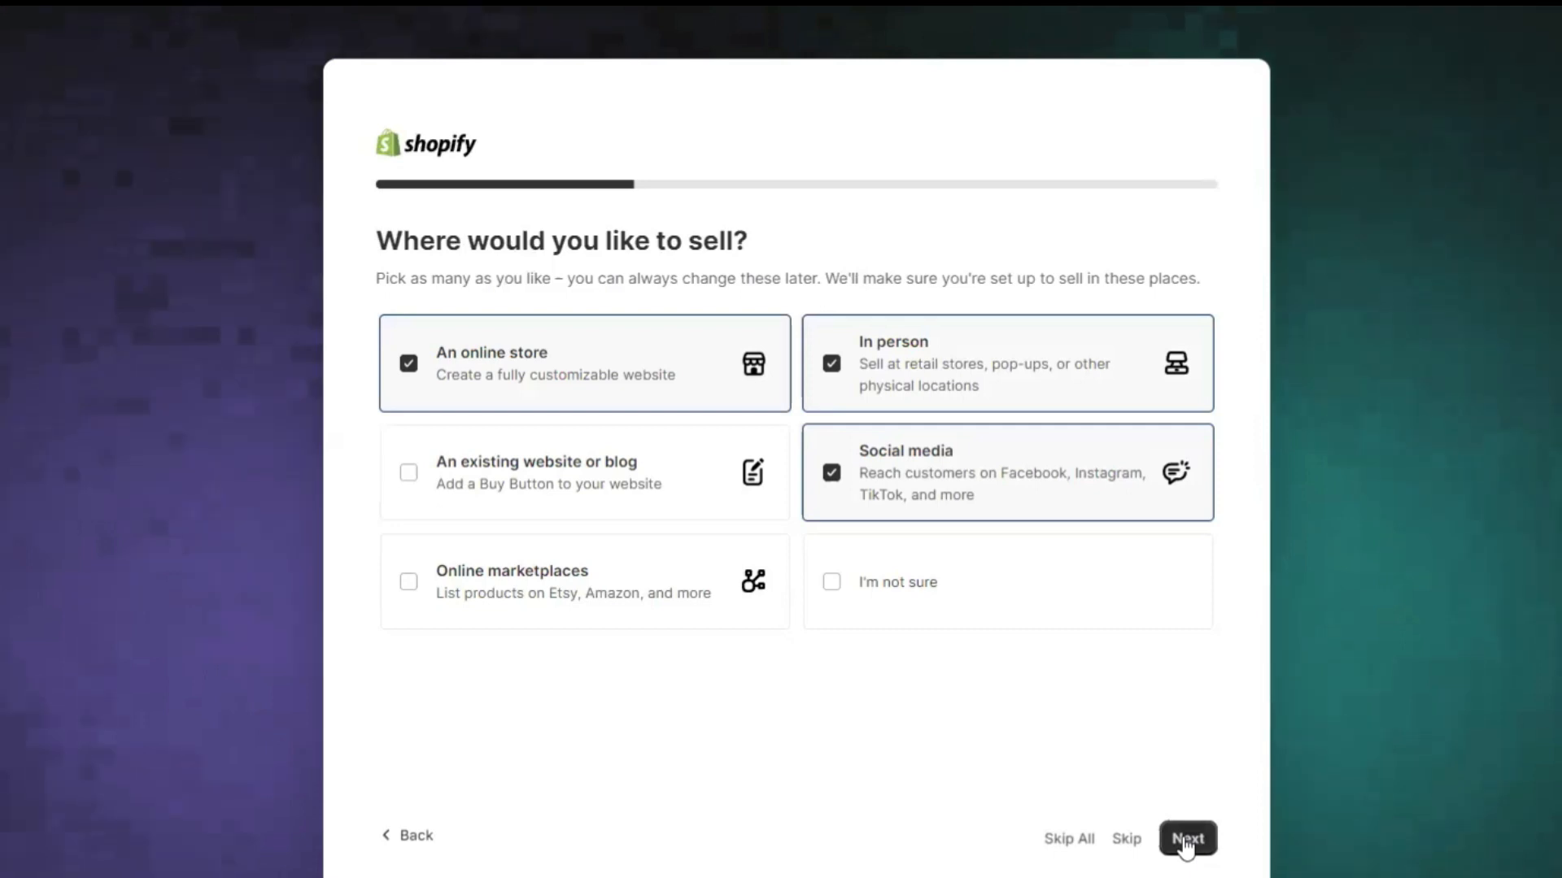
left_click(1186, 842)
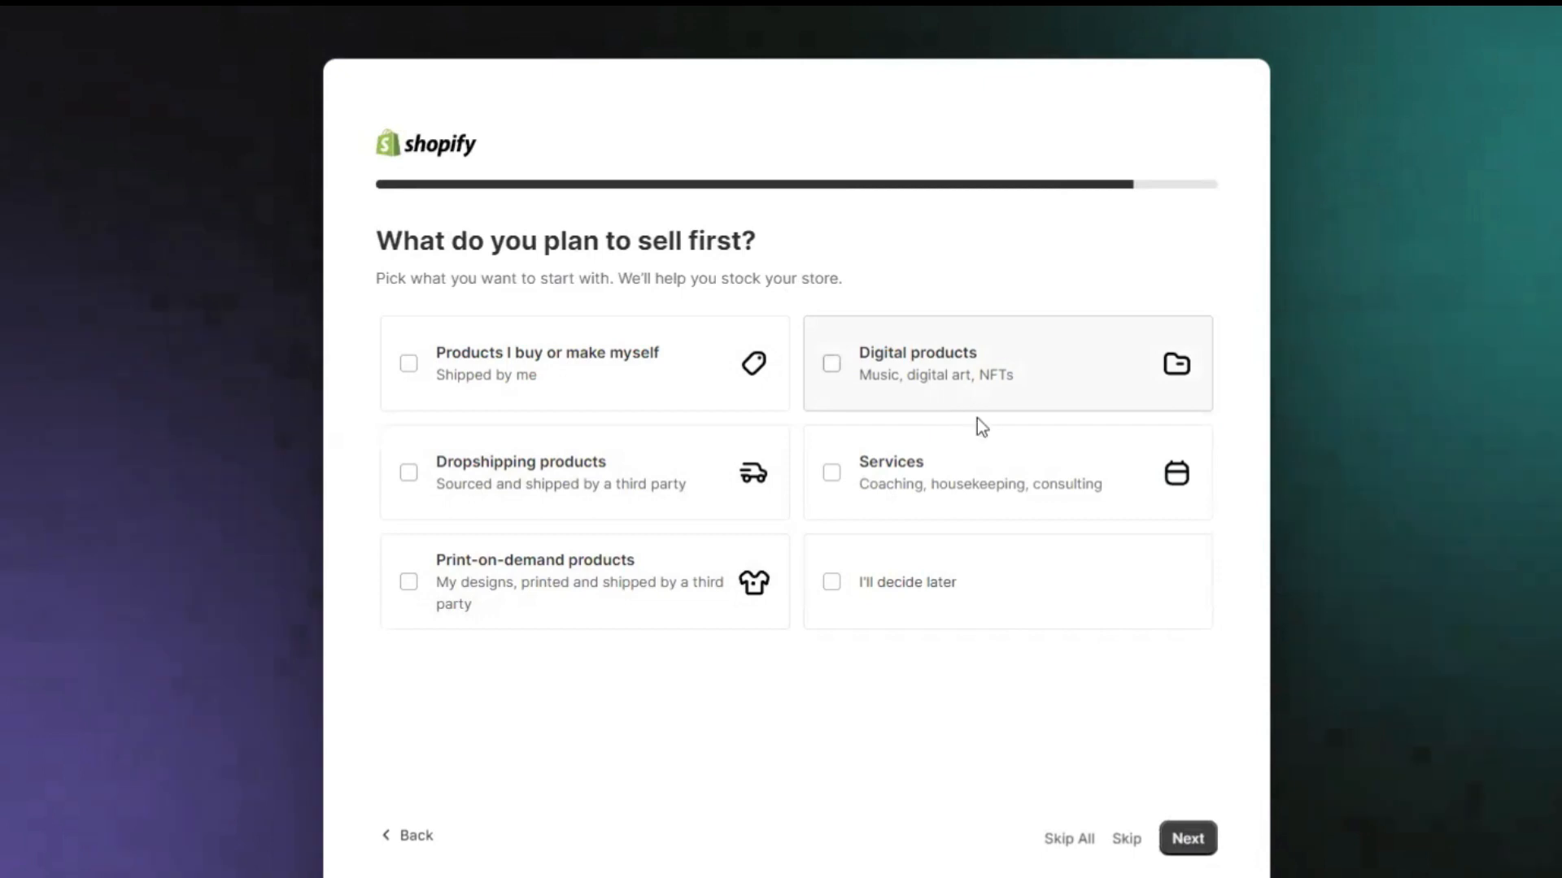
Select own-made, dropshipping and print-on-demand products, then confirm Philippines as business location.
left_click(410, 365)
left_click(410, 474)
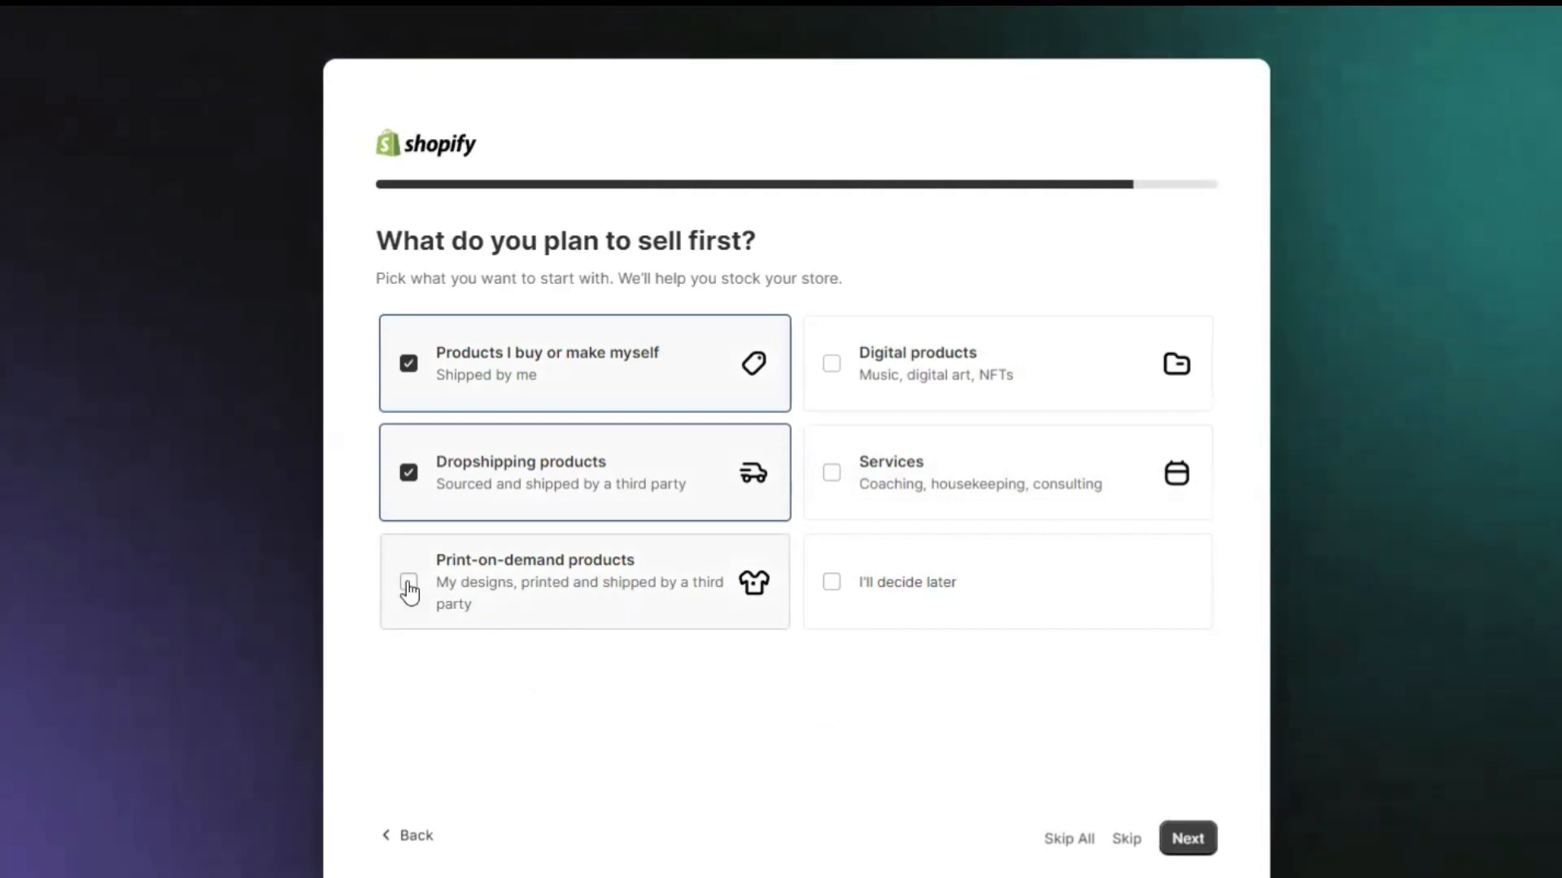
left_click(409, 585)
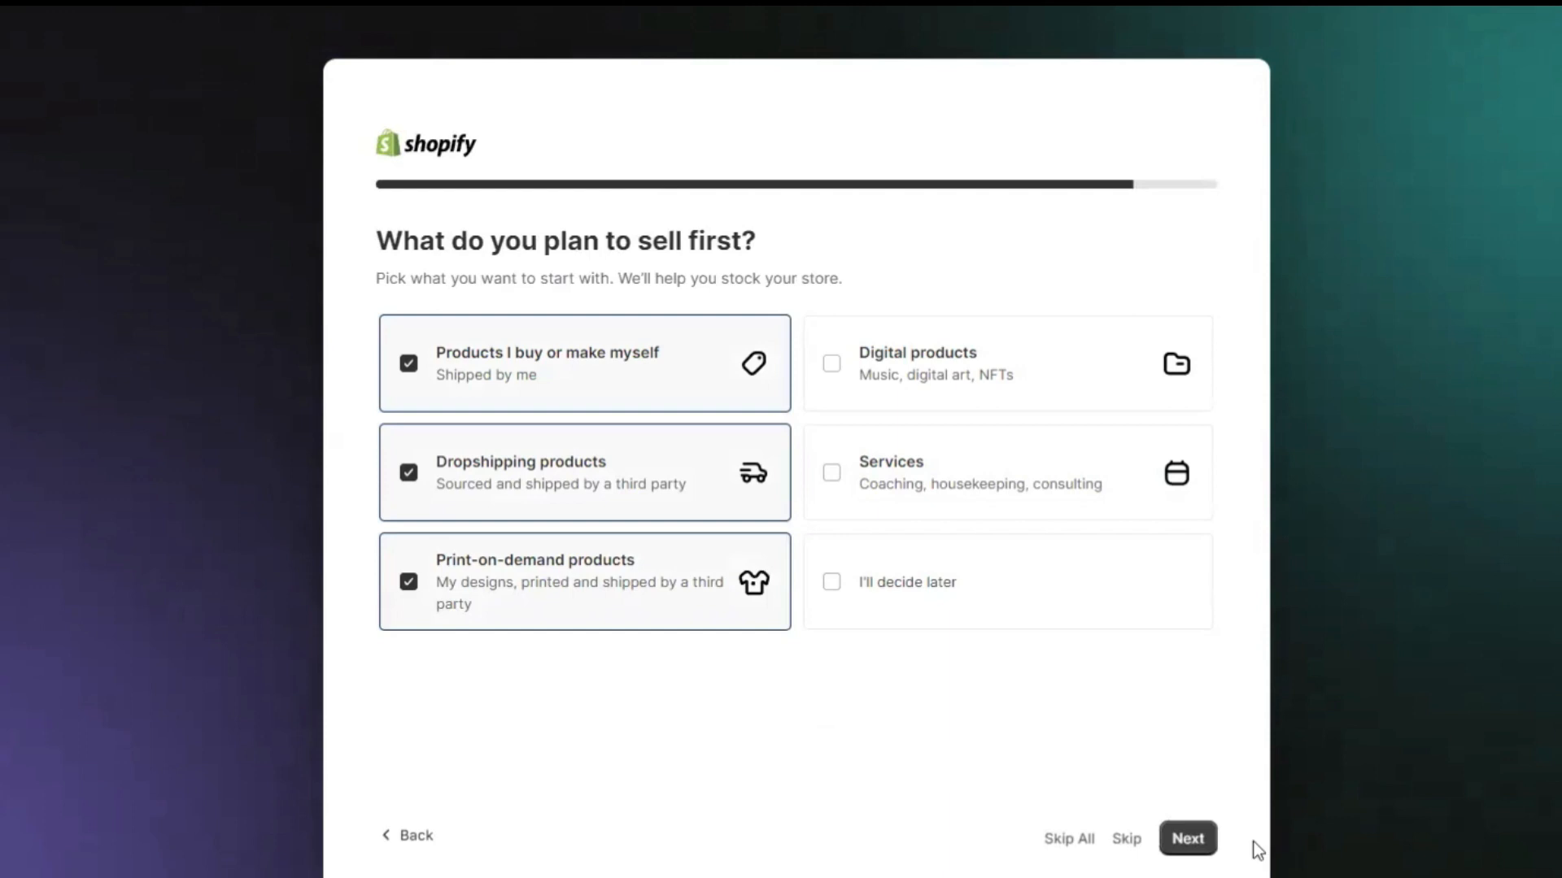
left_click(1188, 839)
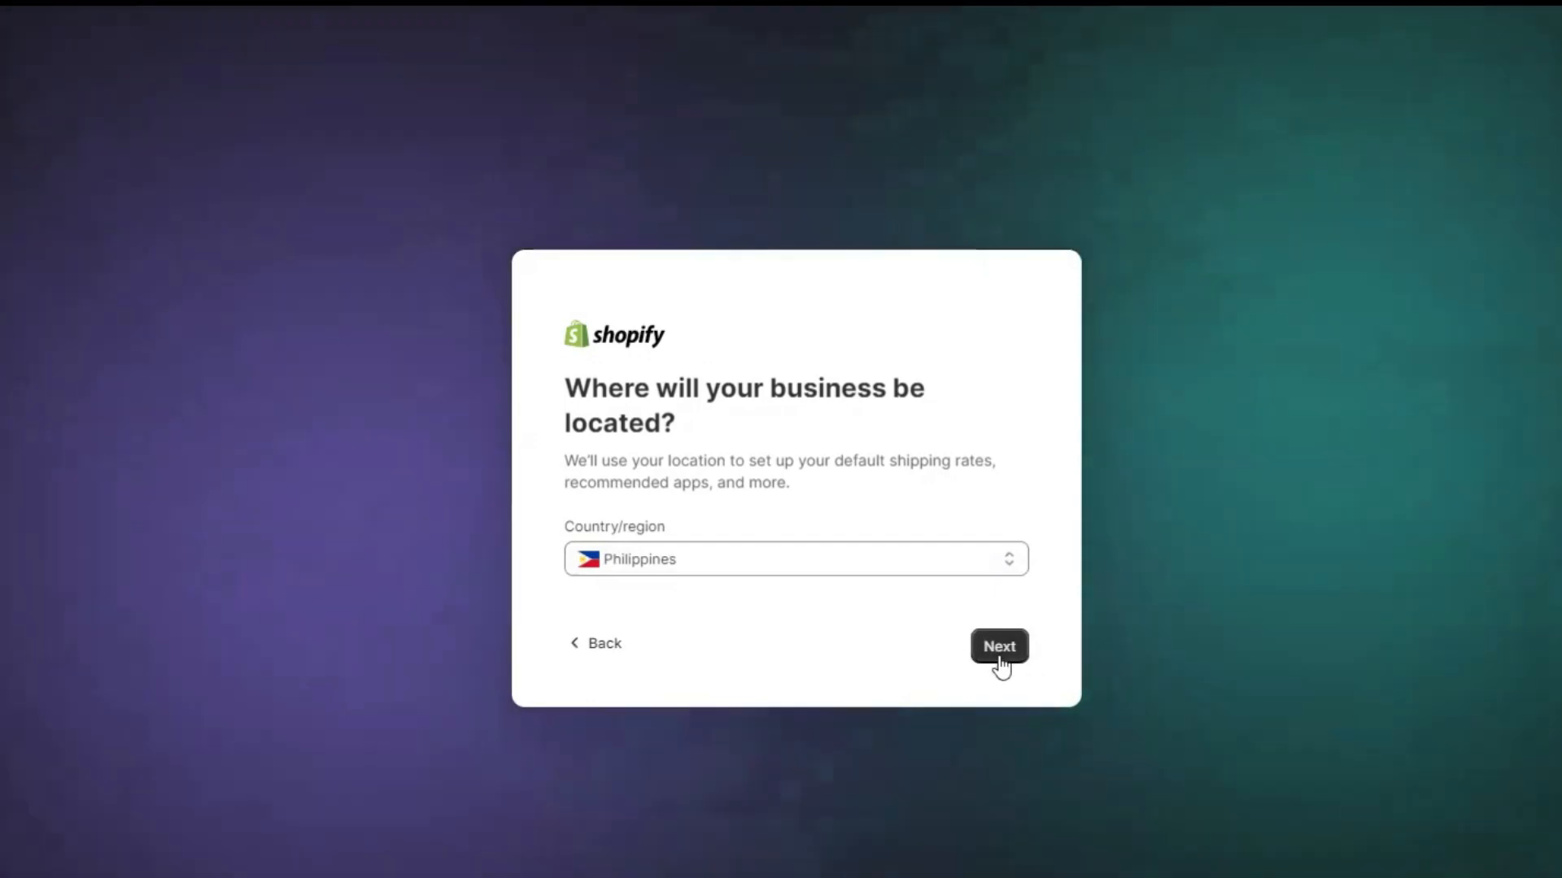
left_click(1000, 649)
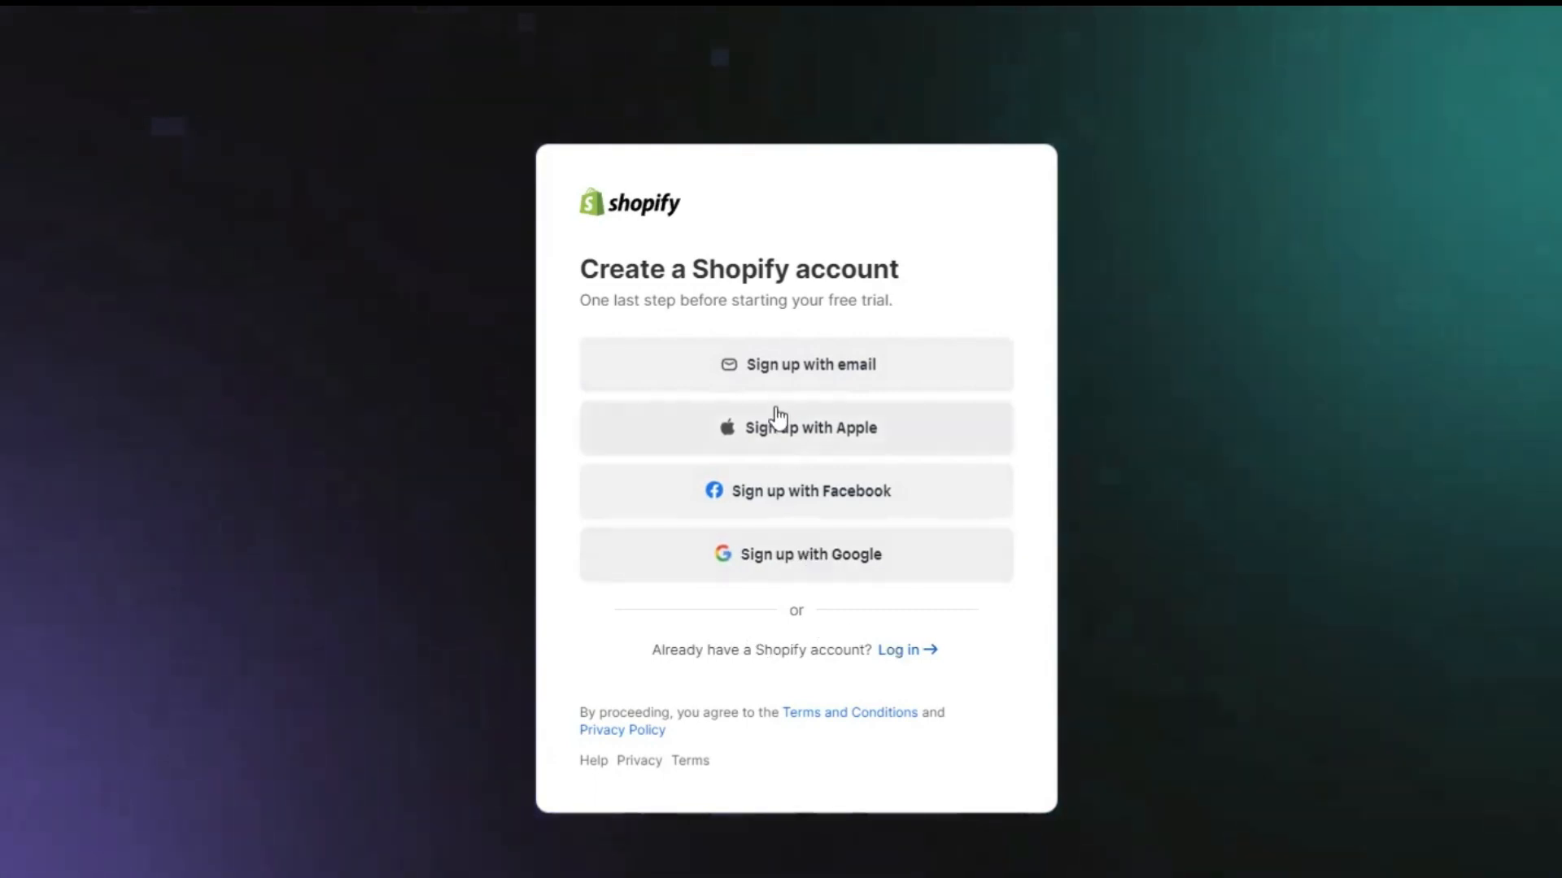
Sign up with an email address and account password to create the Shopify account.
left_click(783, 370)
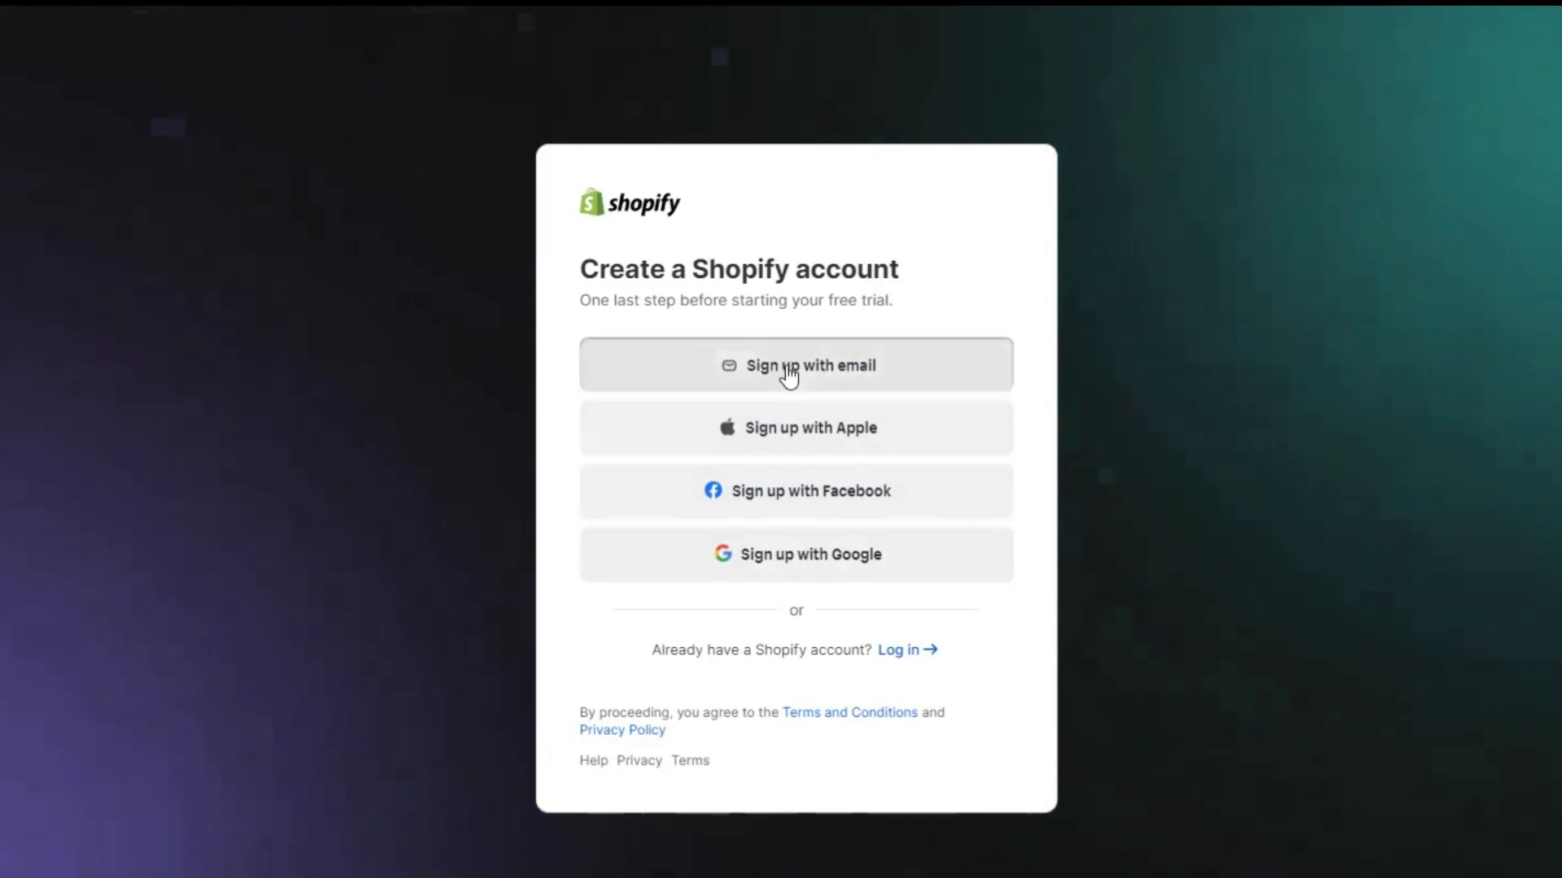
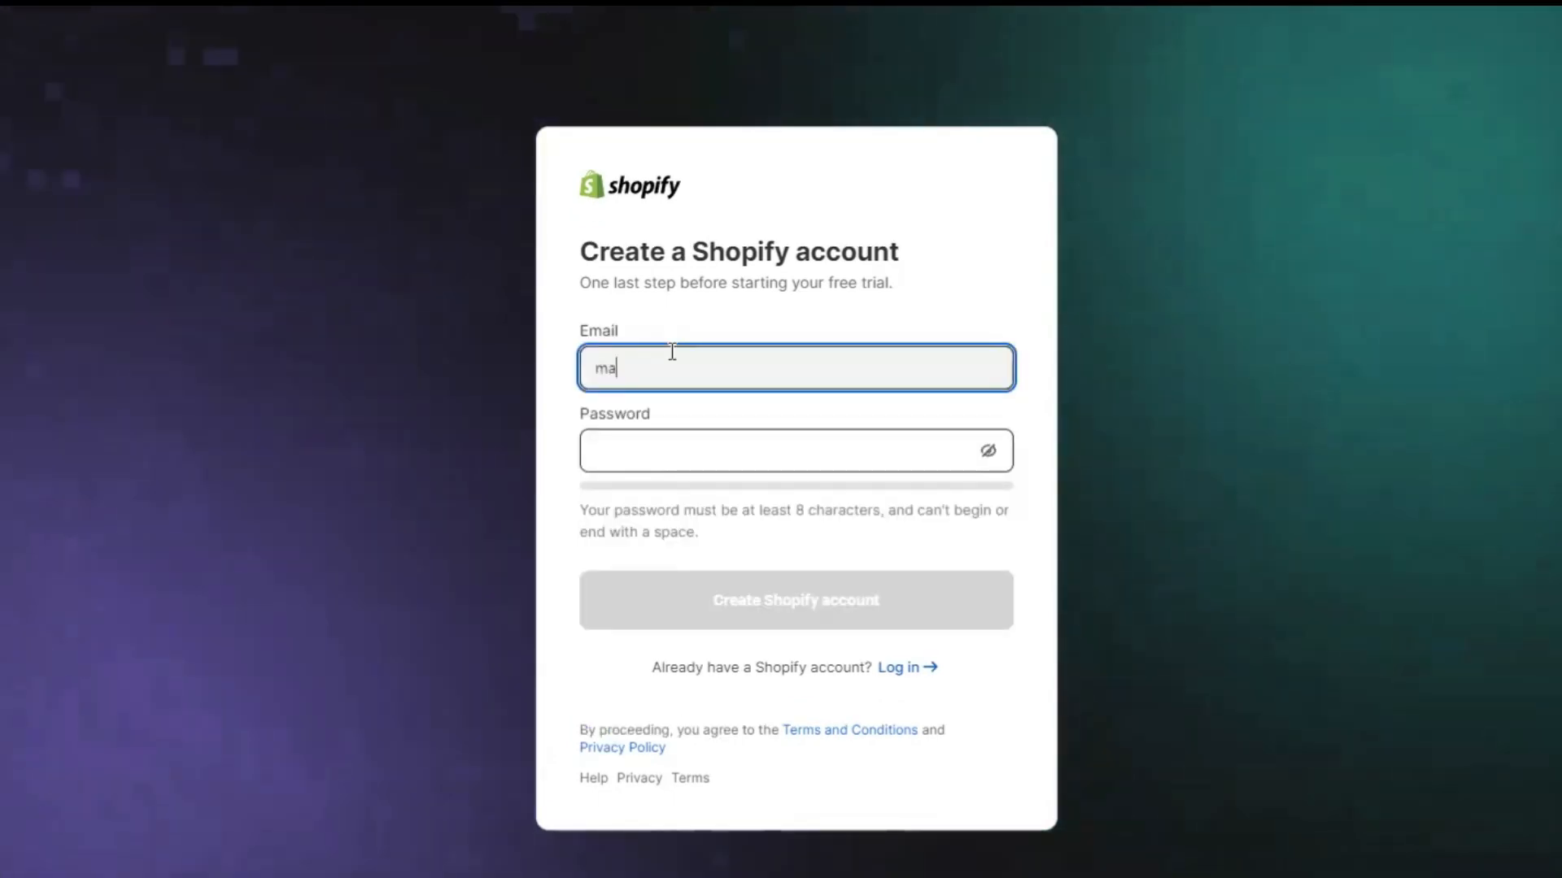
left_click(608, 450)
type("********")
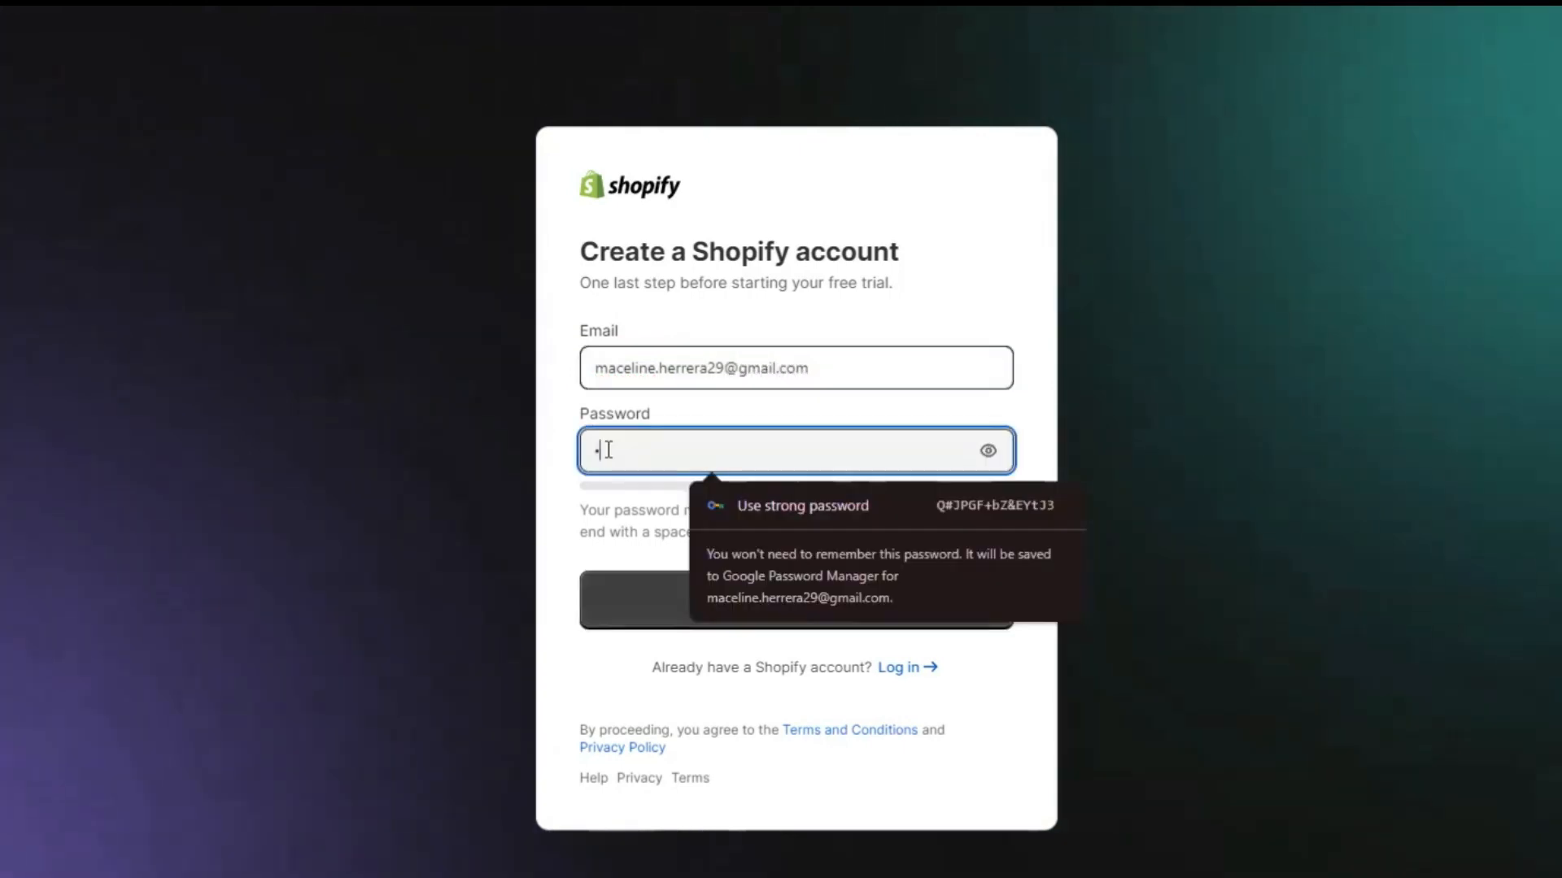
type("*********")
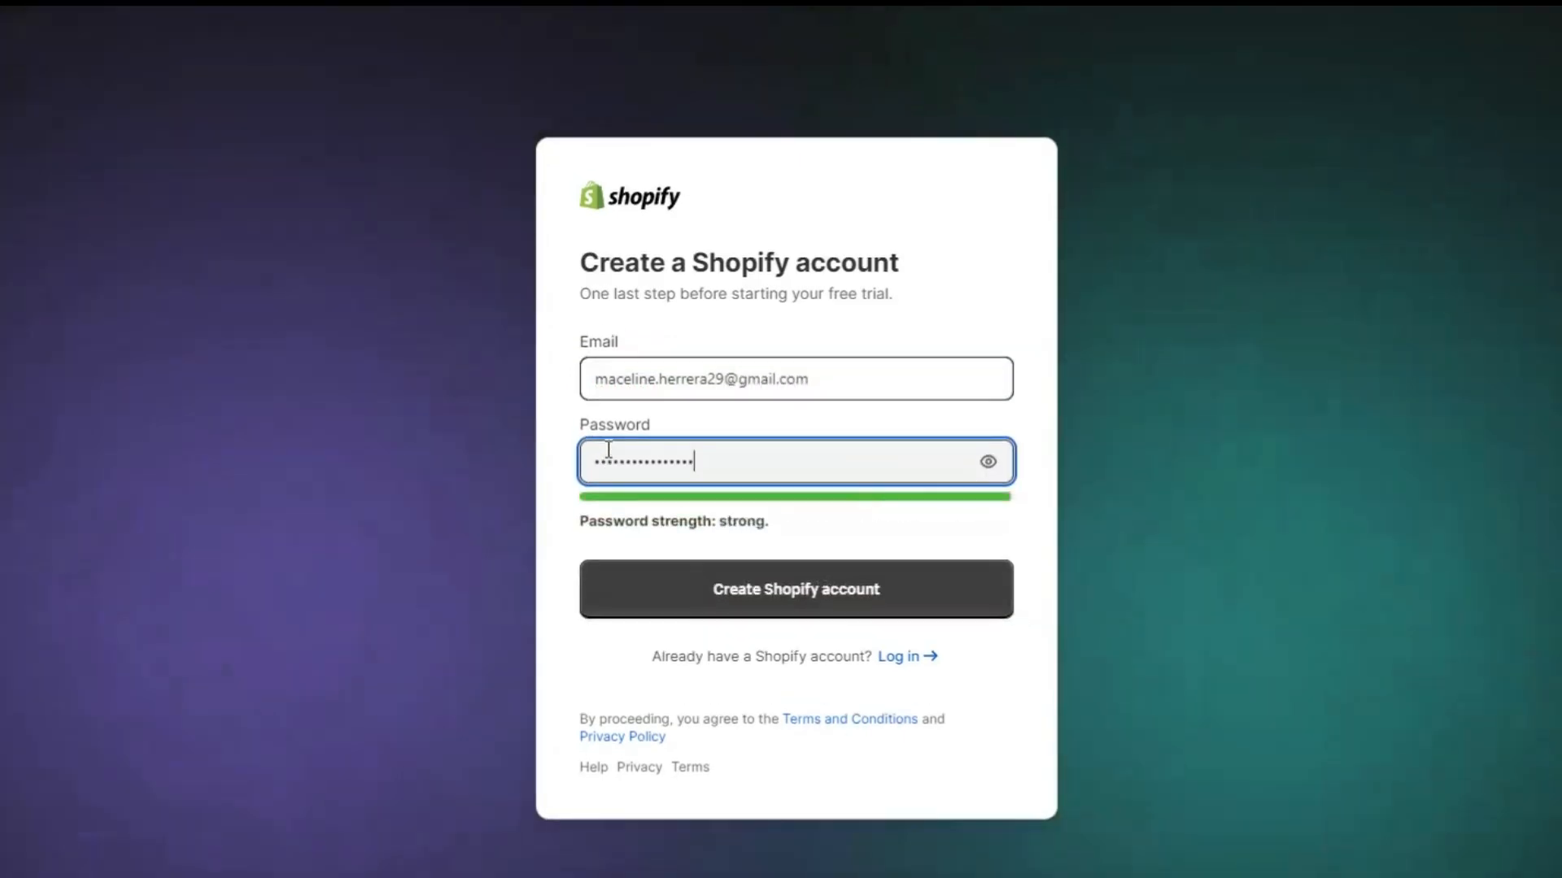
type("*")
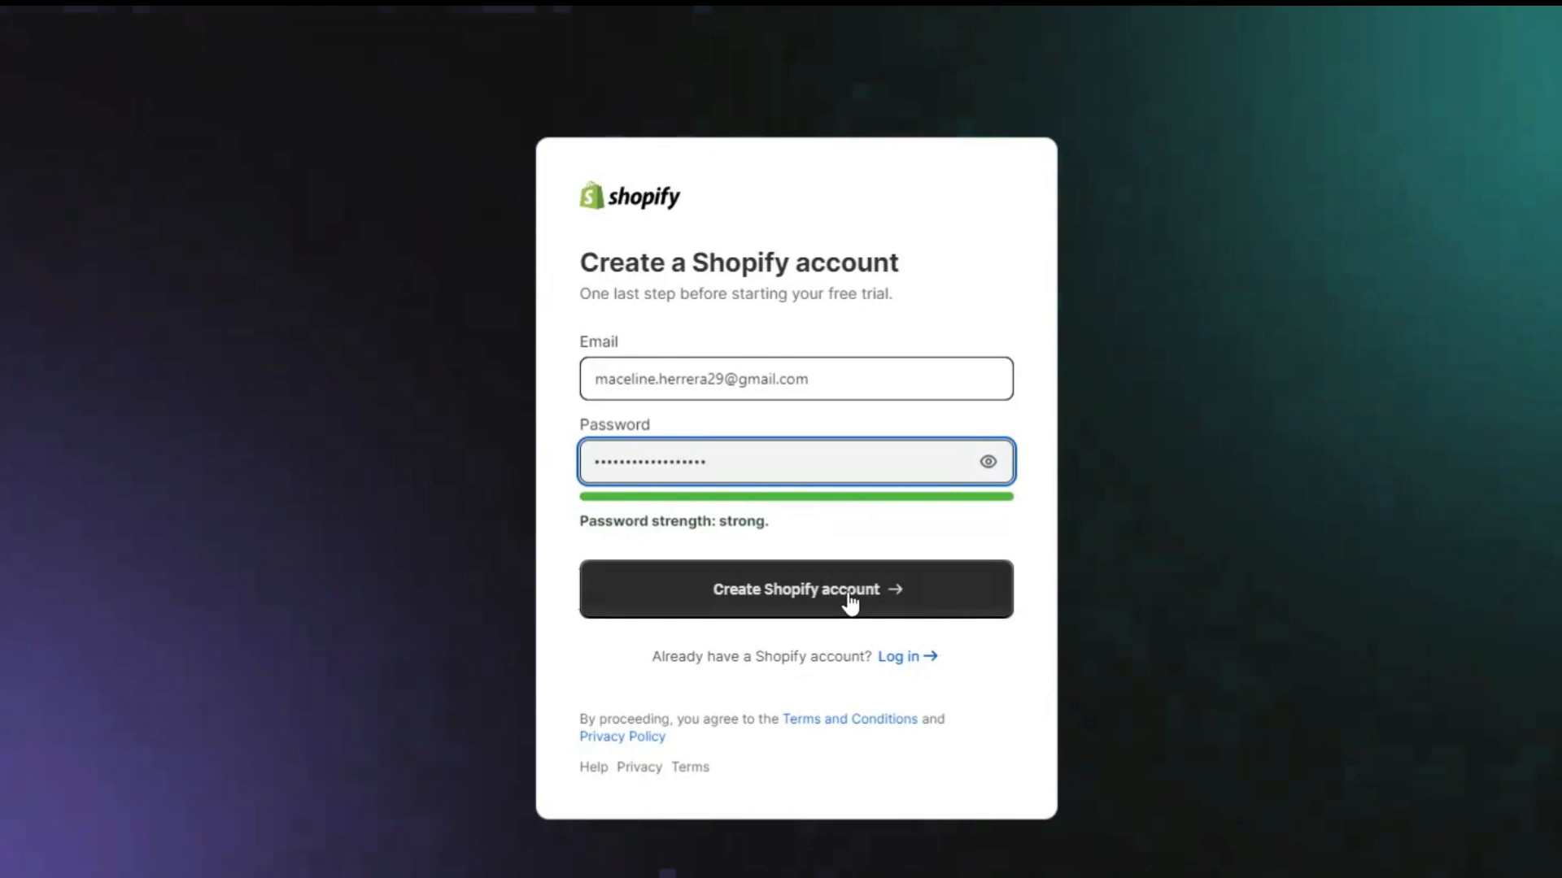
left_click(848, 598)
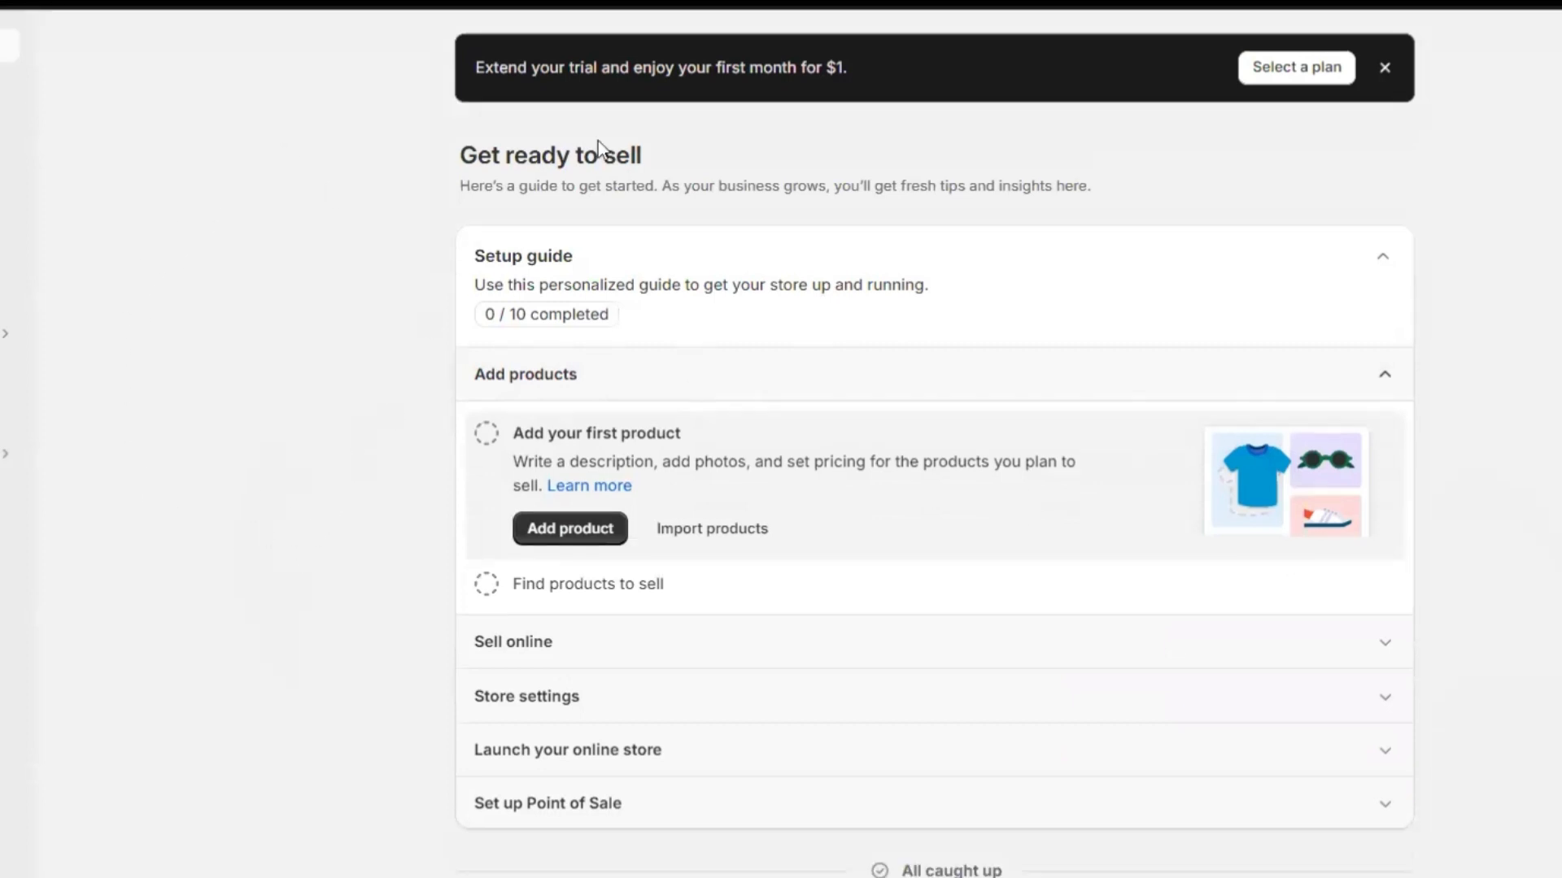
left_click(1283, 73)
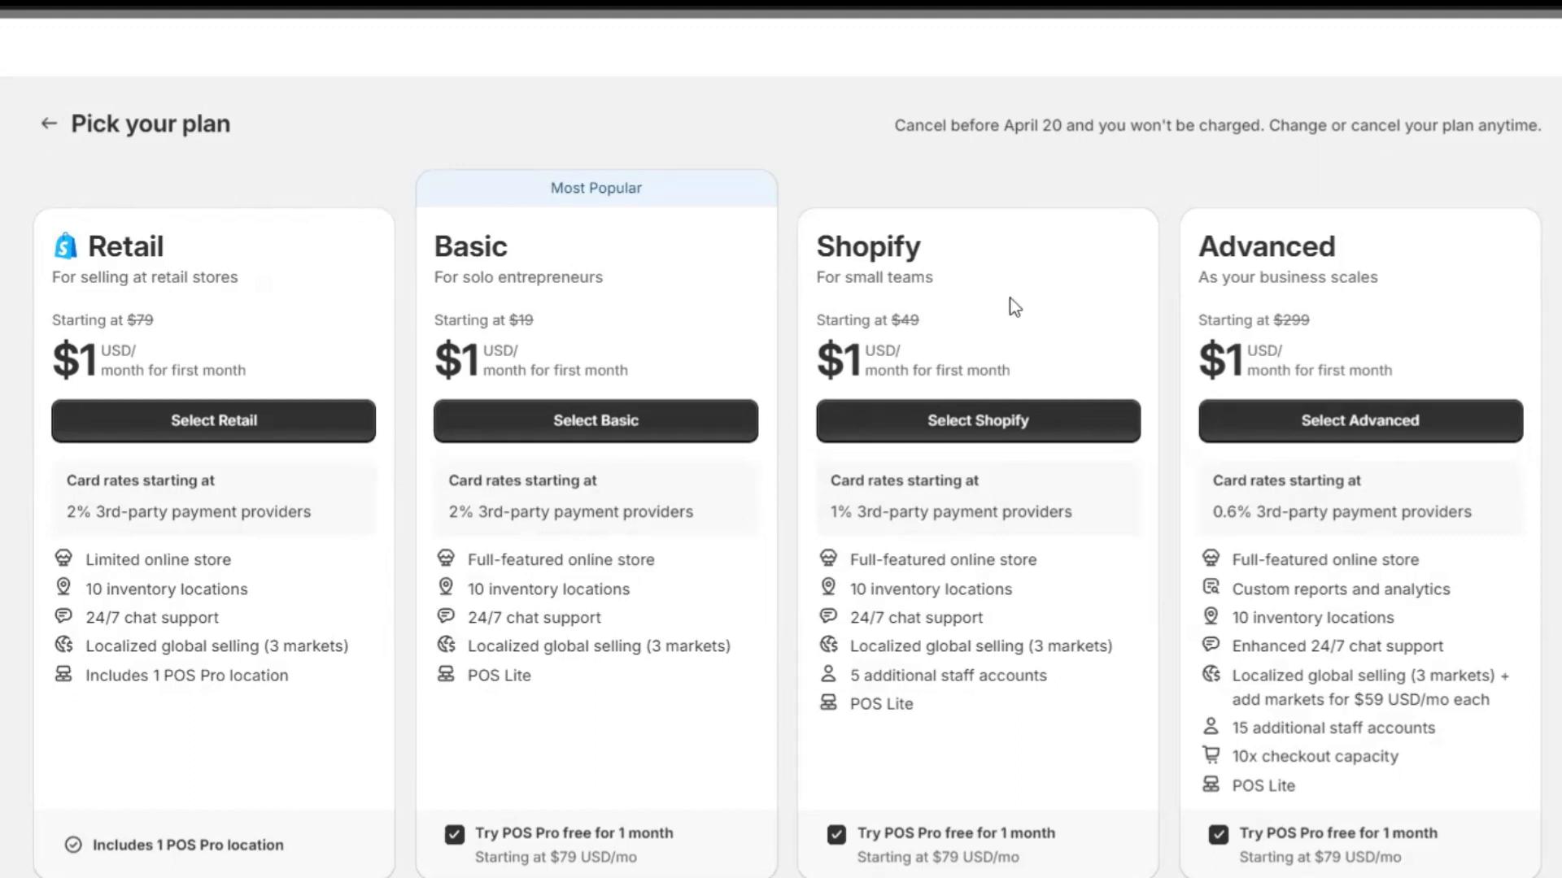
left_click(50, 125)
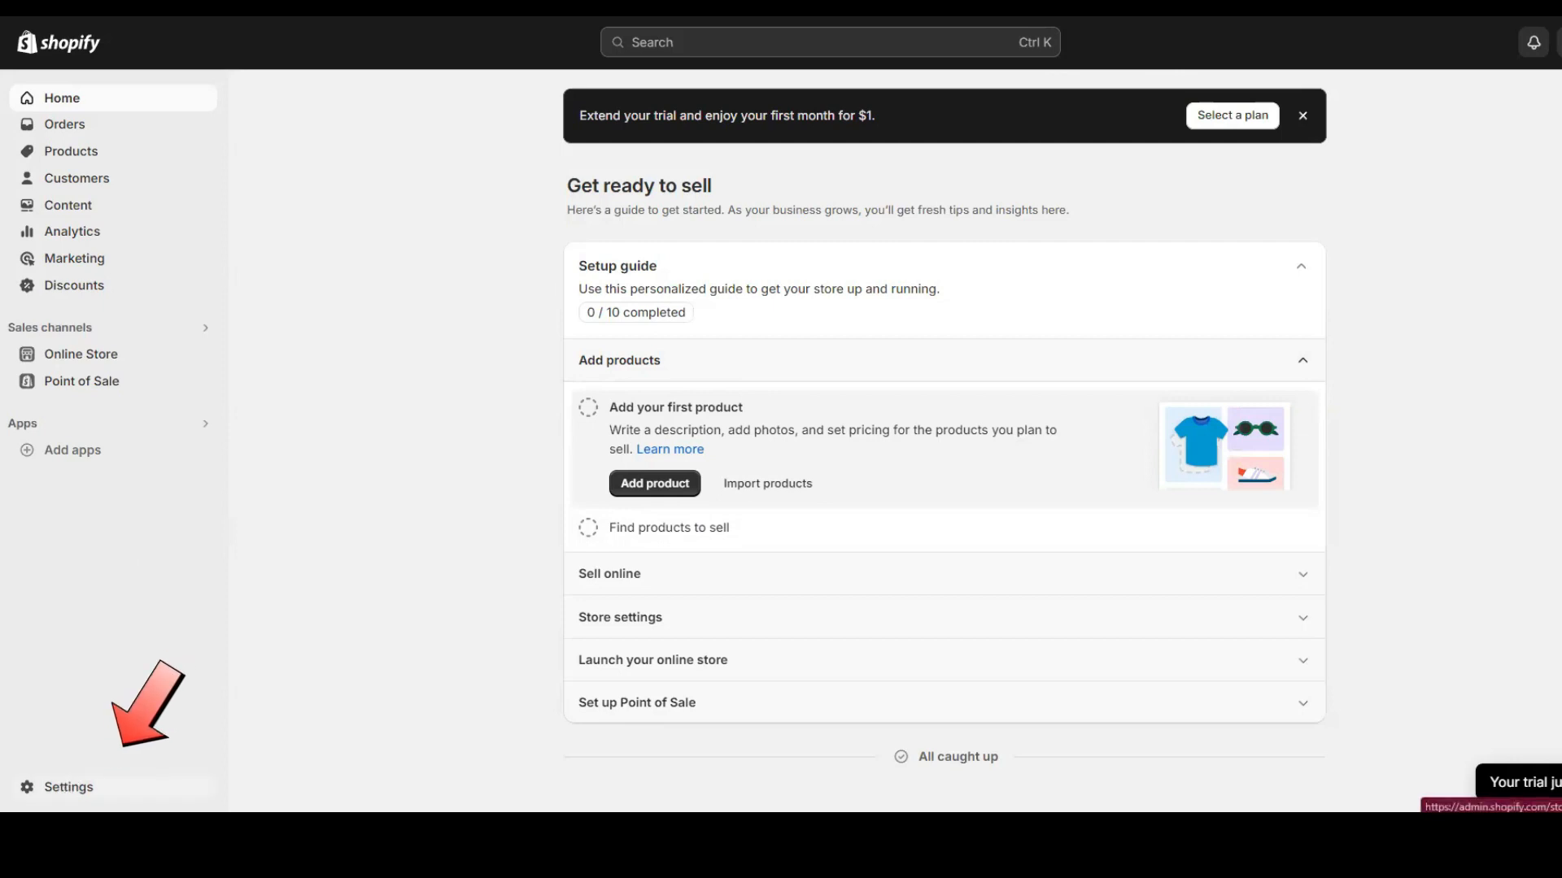
left_click(35, 791)
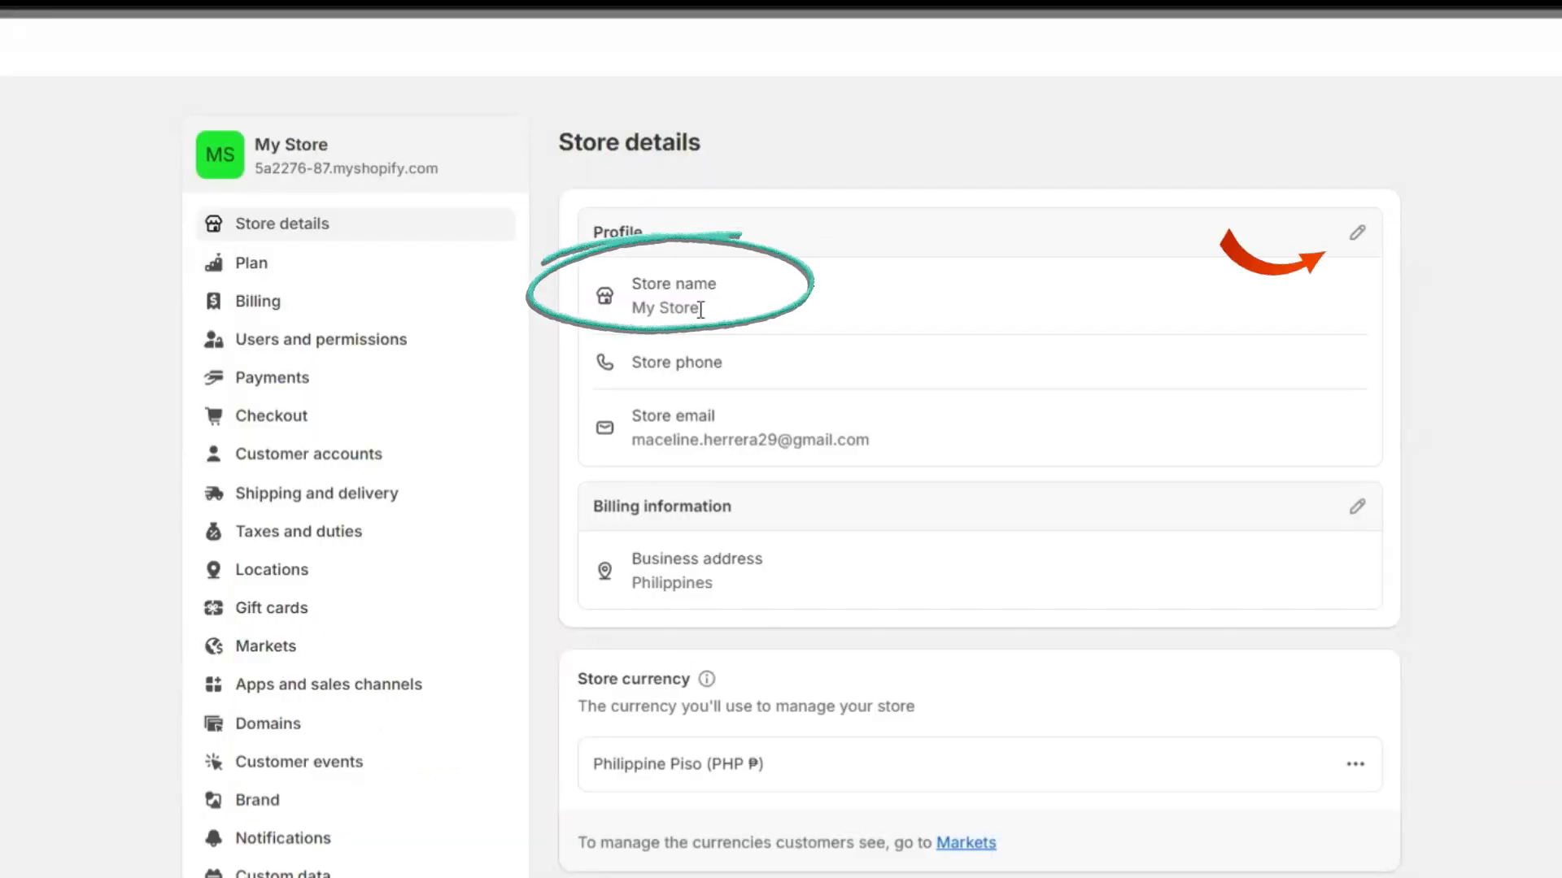
Edit the store profile and change the store name to BakeArt Essentials.
triple_click(700, 309)
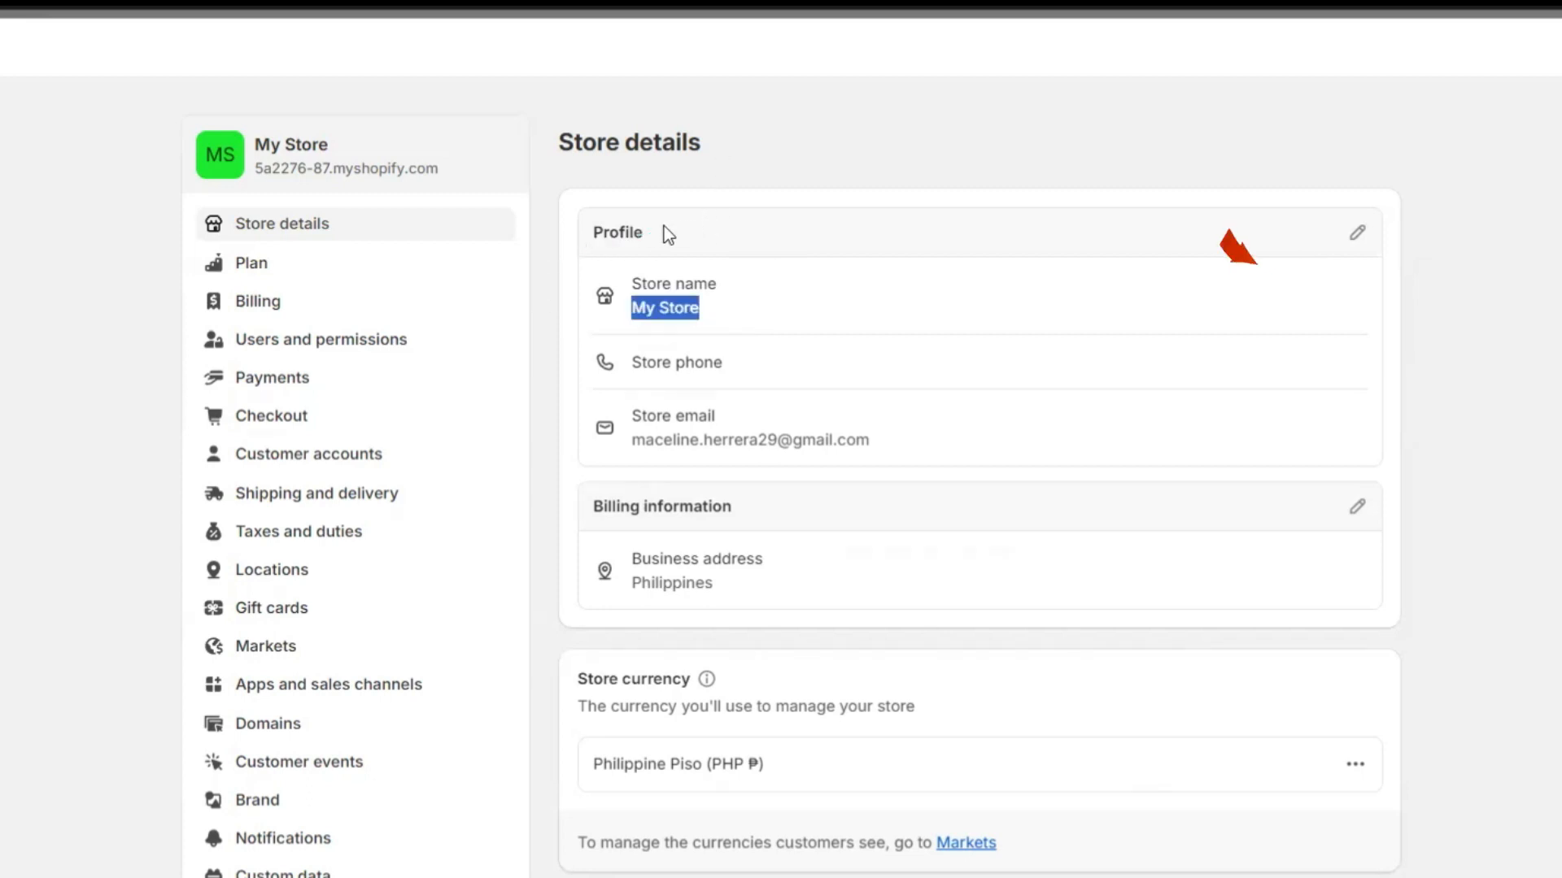
left_click(1358, 236)
left_click_drag(547, 407, 415, 413)
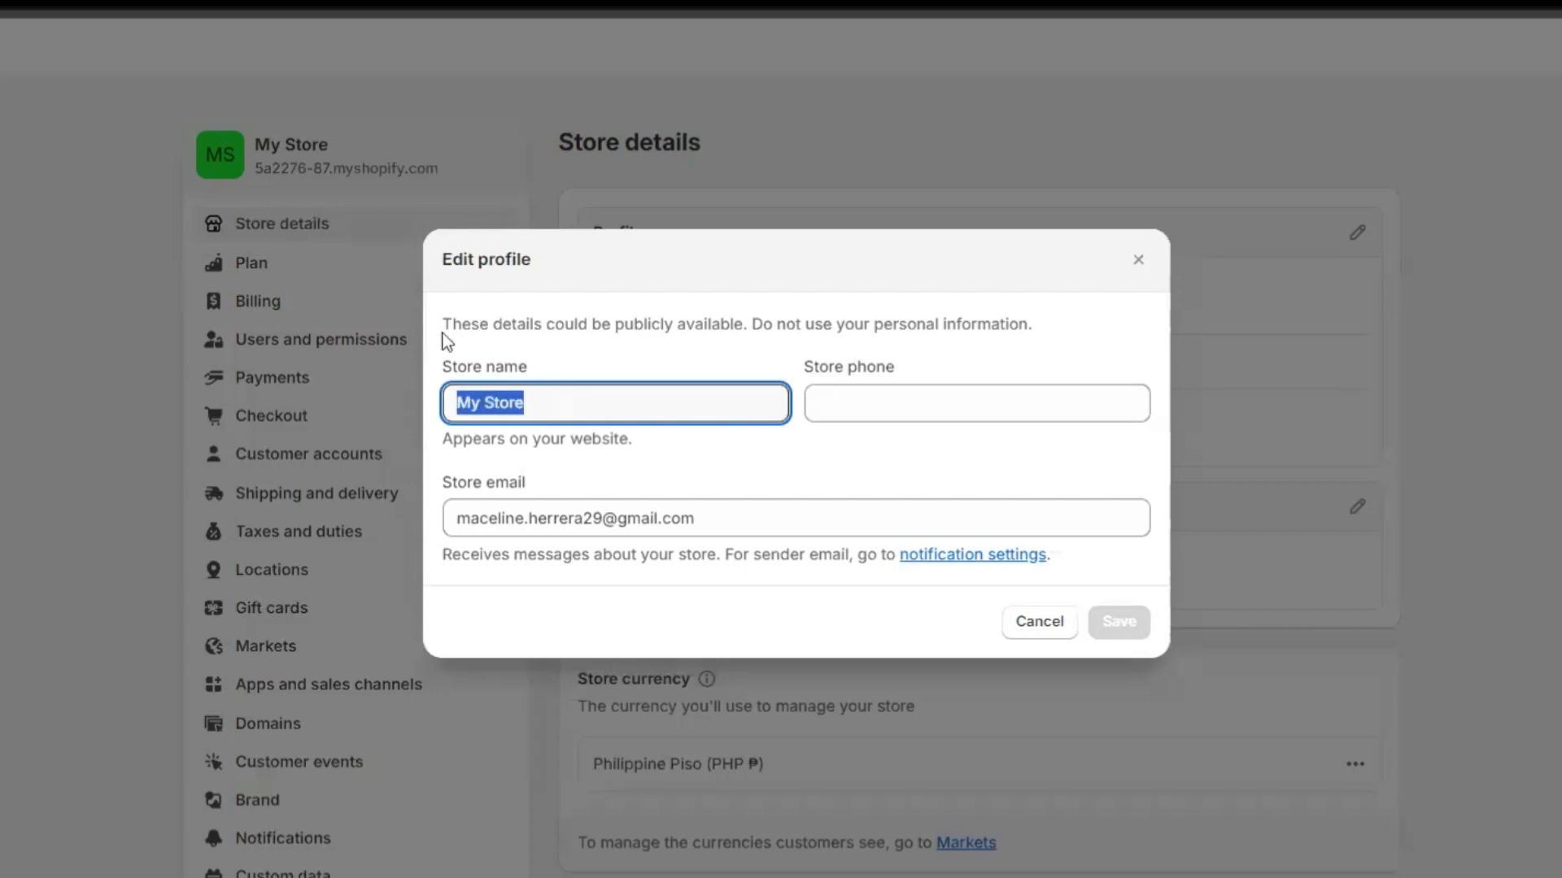
type("BakeEssentials")
left_click(491, 402)
type("Art Essentials")
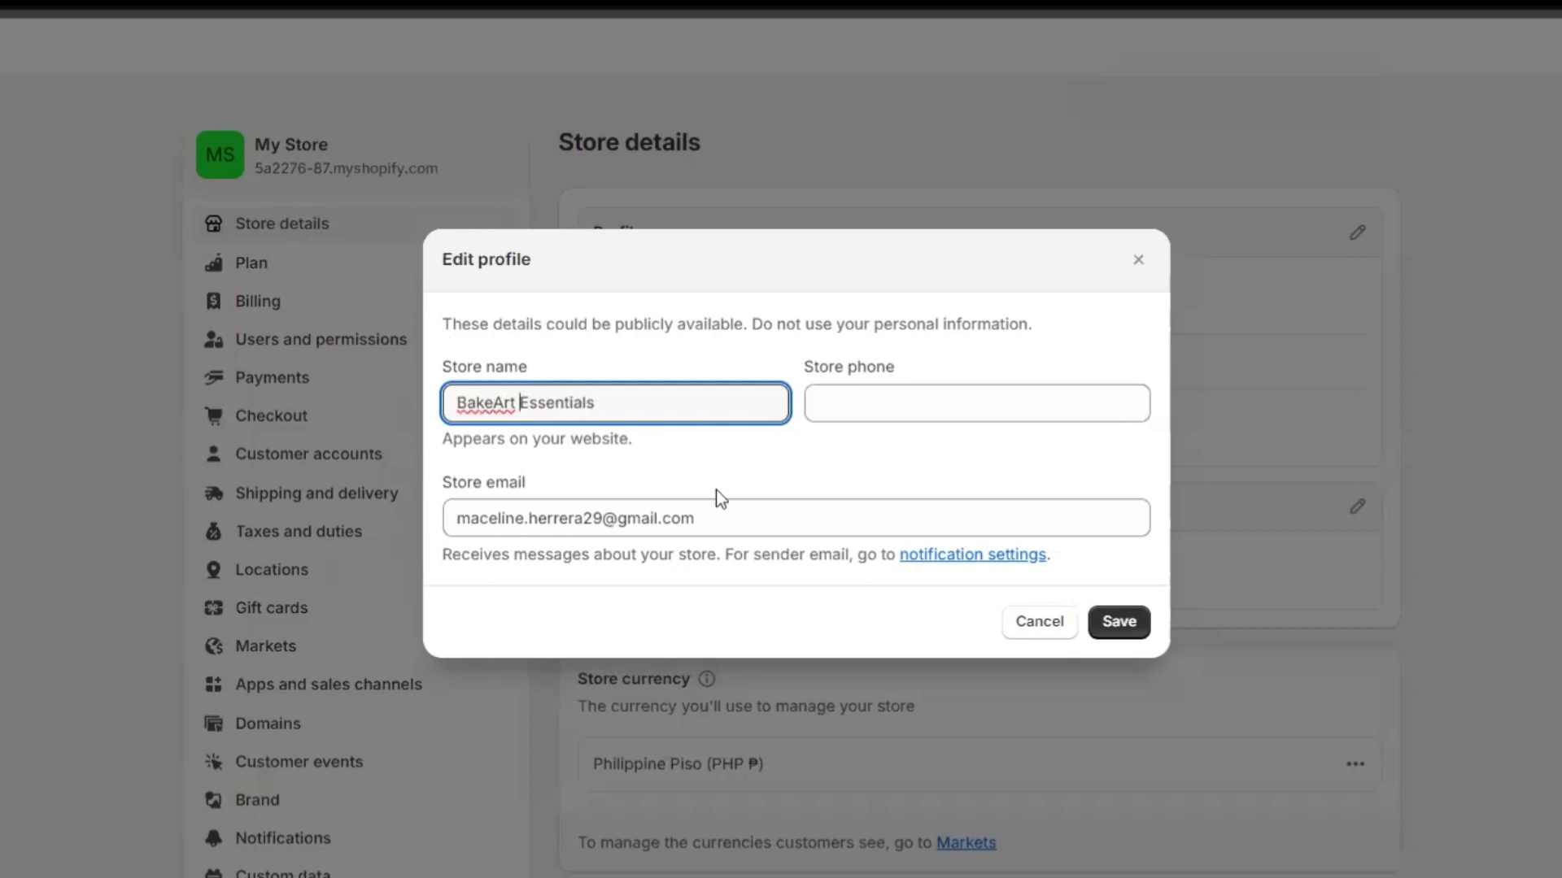
Enter the store phone number and save the profile.
left_click(917, 393)
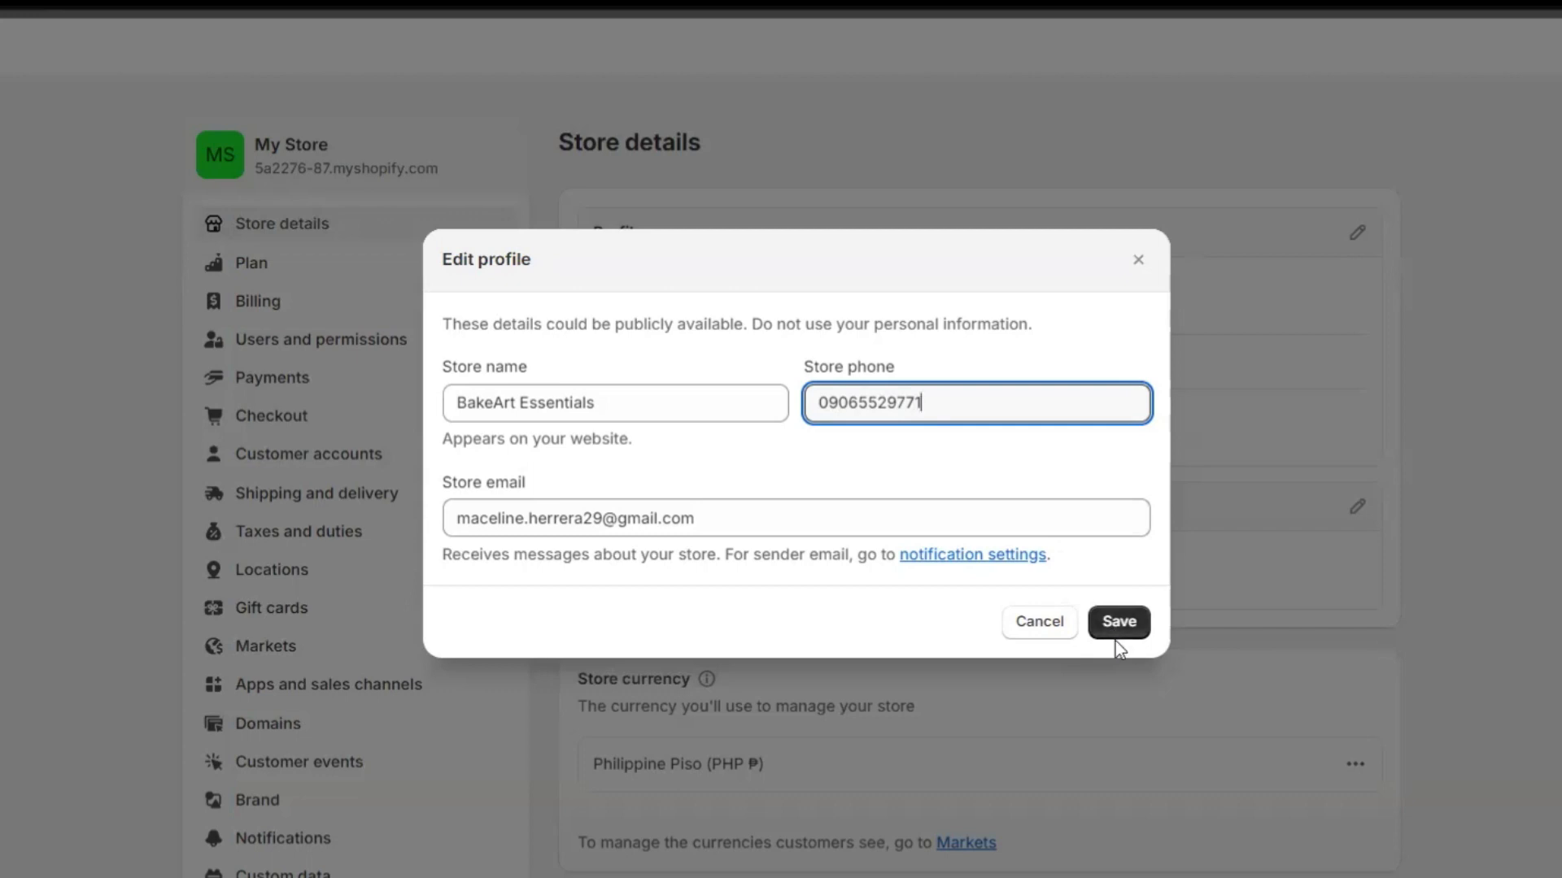
left_click(1121, 624)
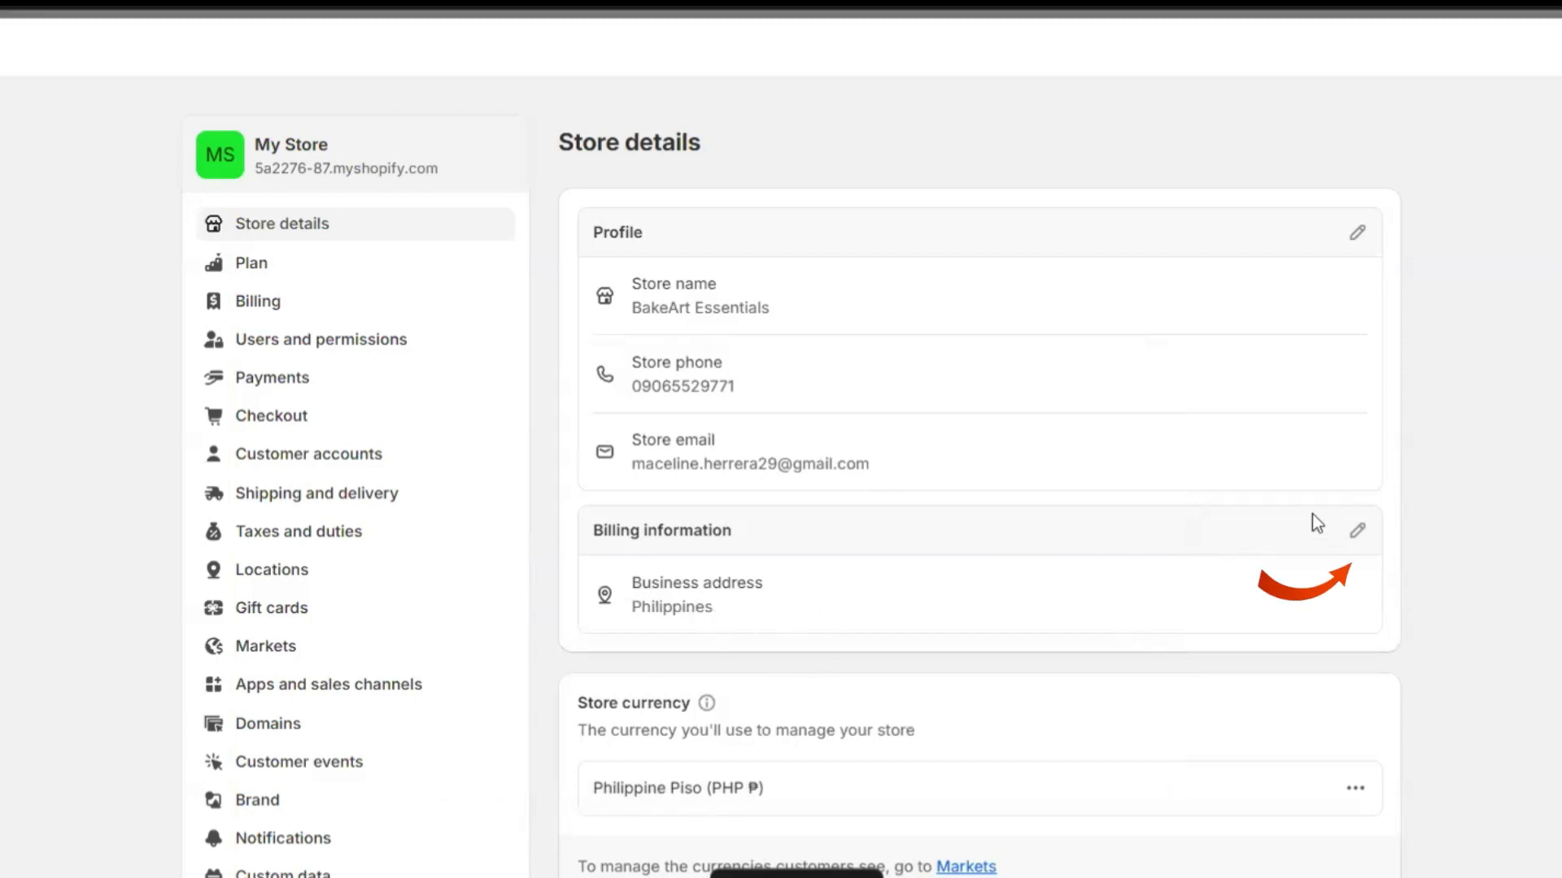
left_click(1357, 531)
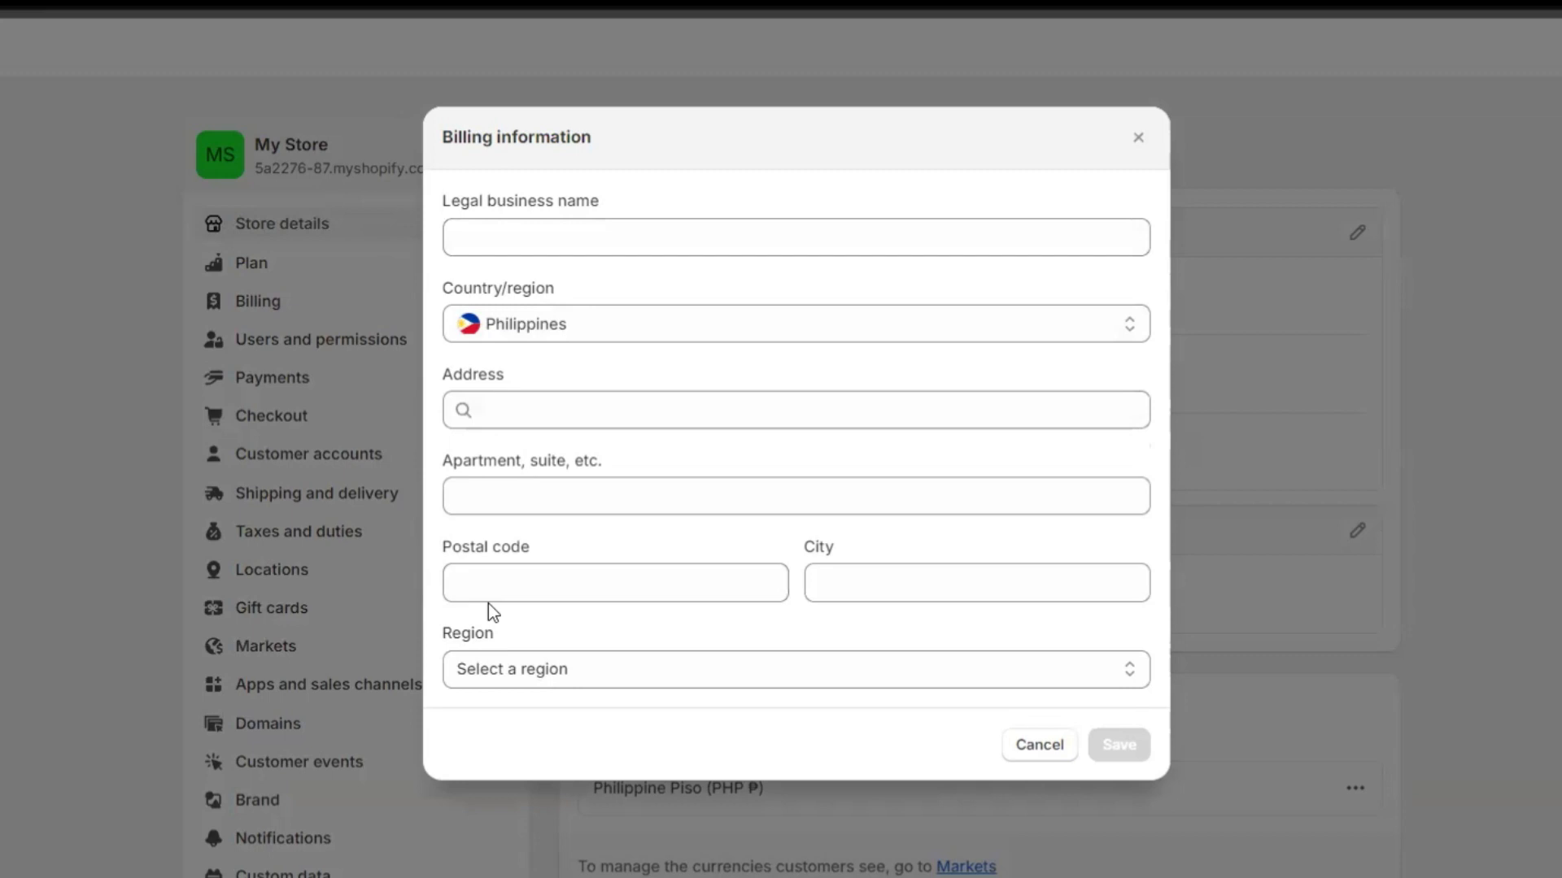
Enter legal business name BakeArt Essentials and fill in the city, postal code and business address.
left_click(494, 240)
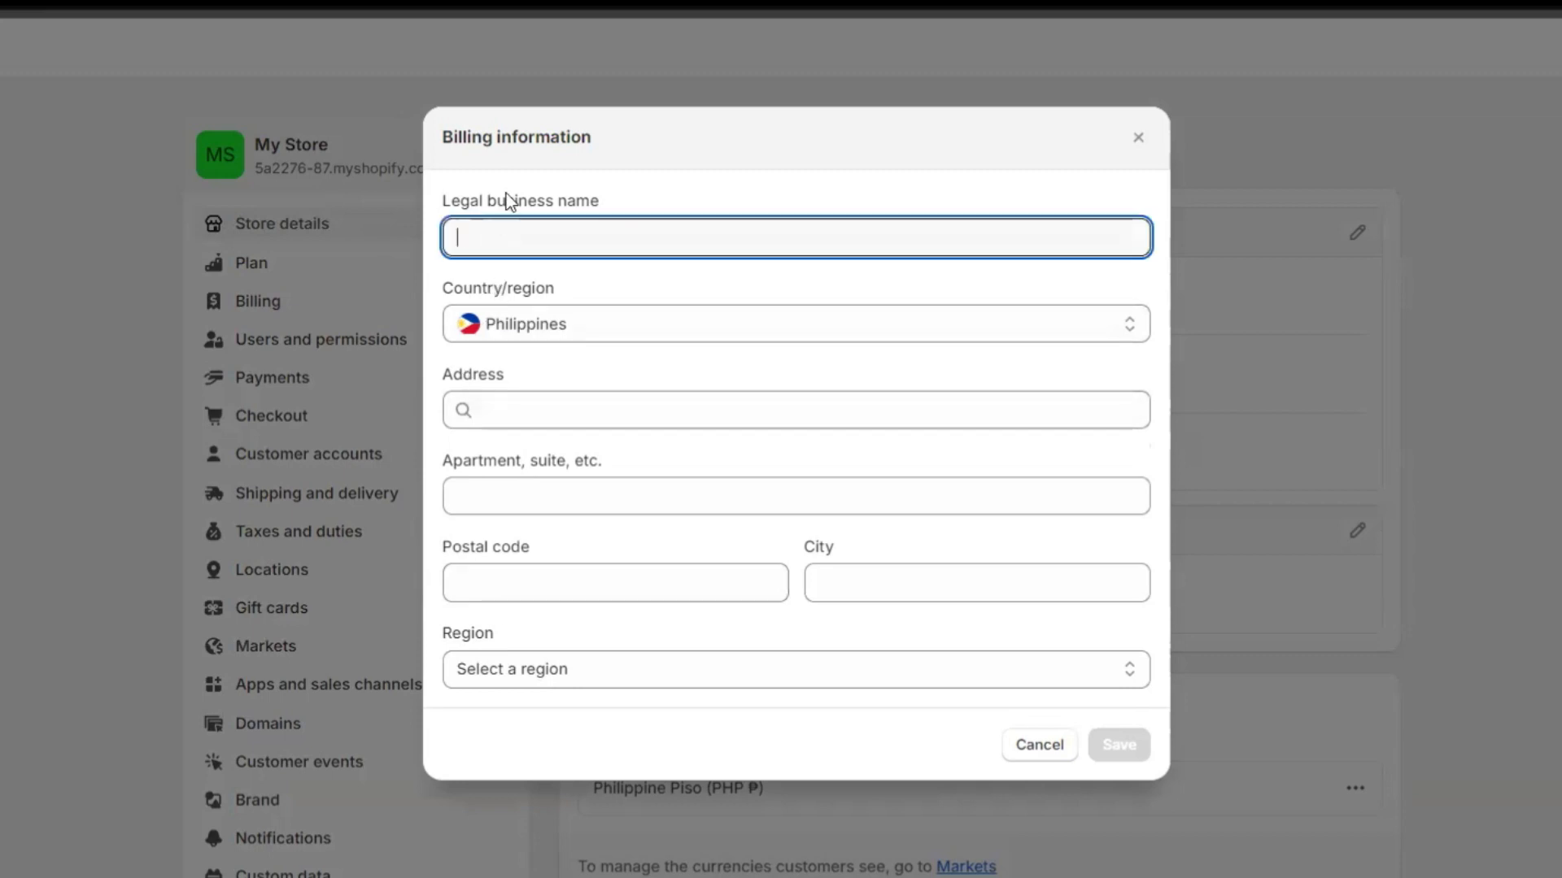
type("BakeArt ")
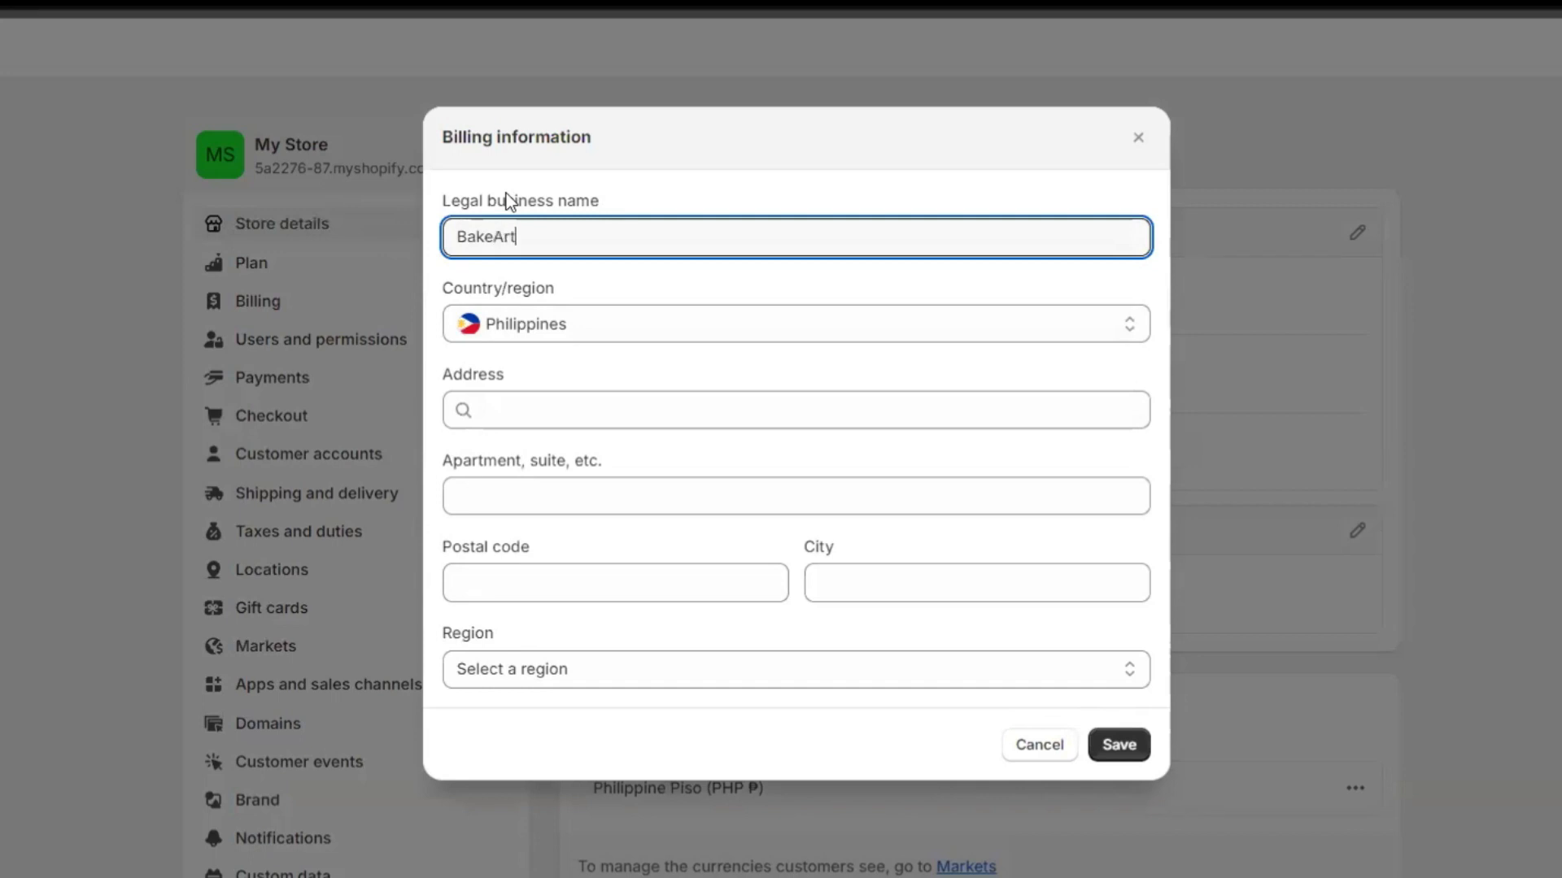
type("Essentials")
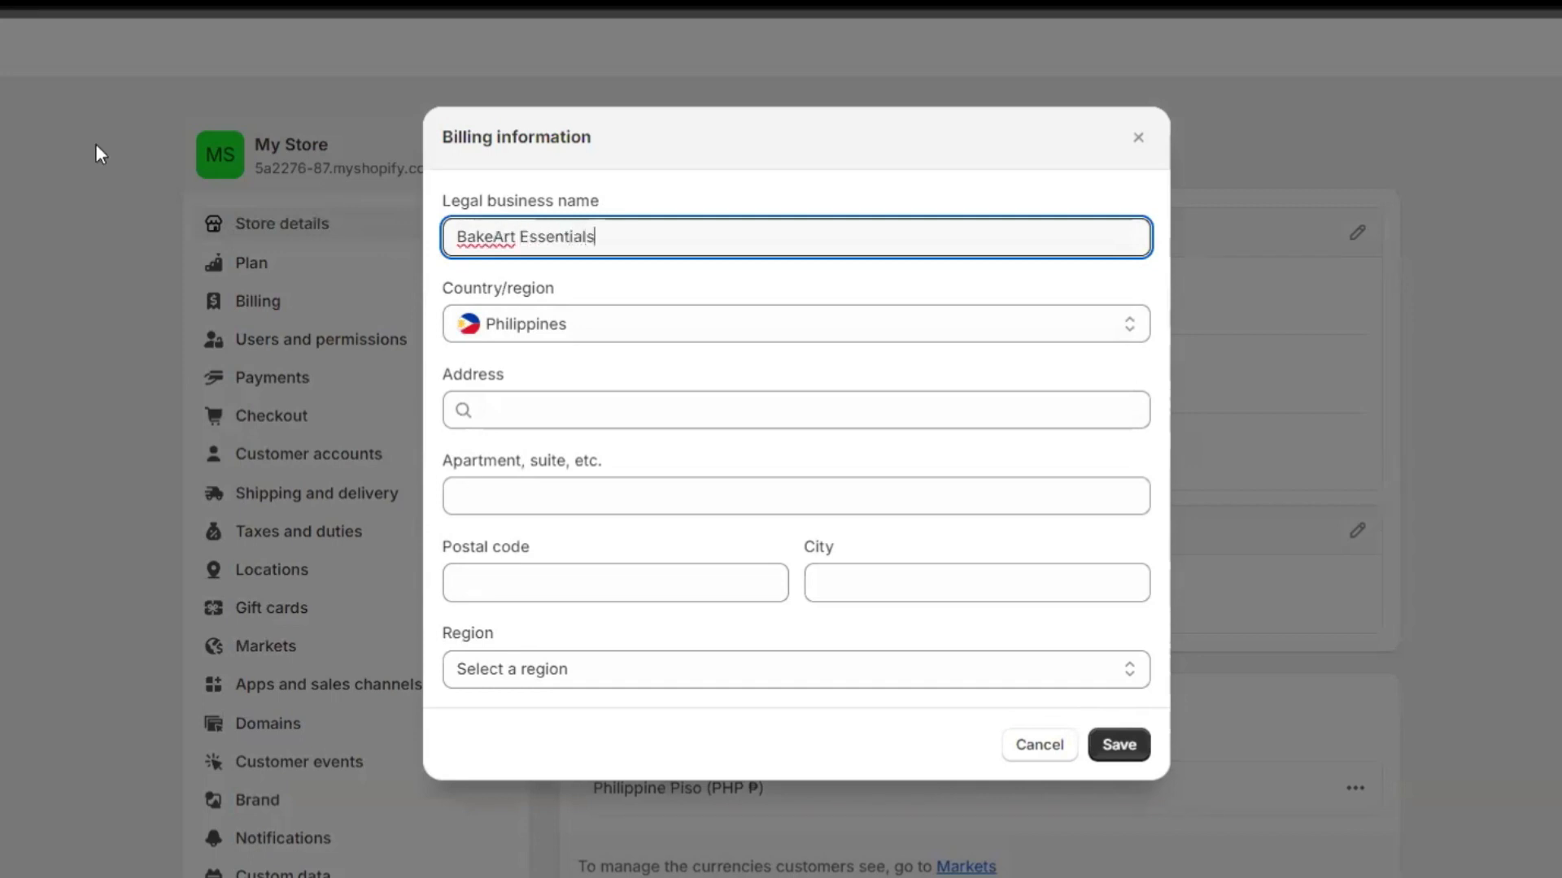
left_click(883, 585)
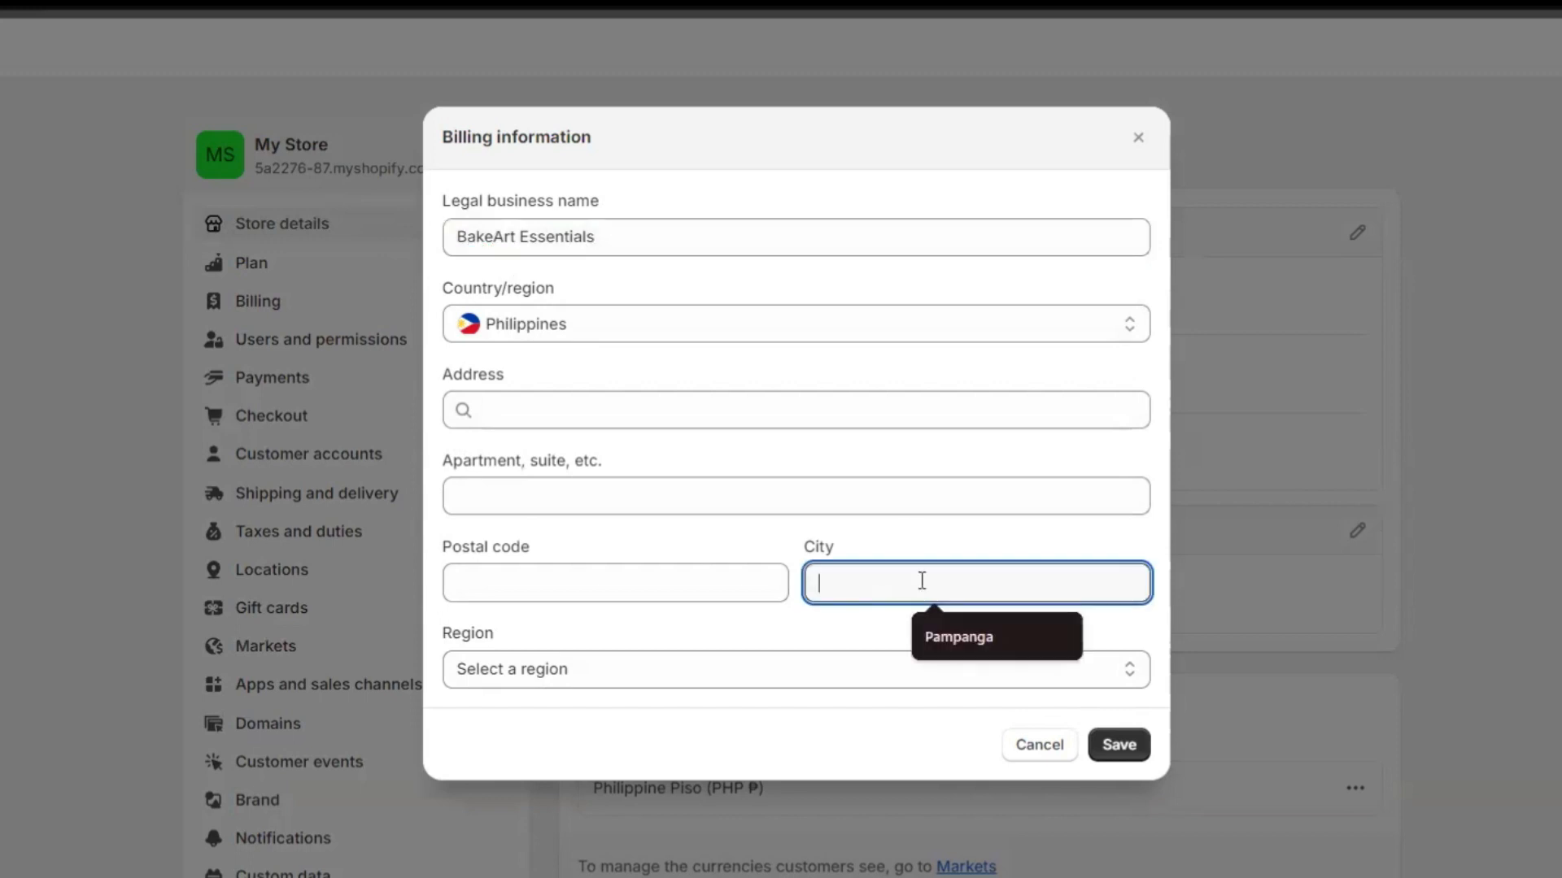
left_click(959, 634)
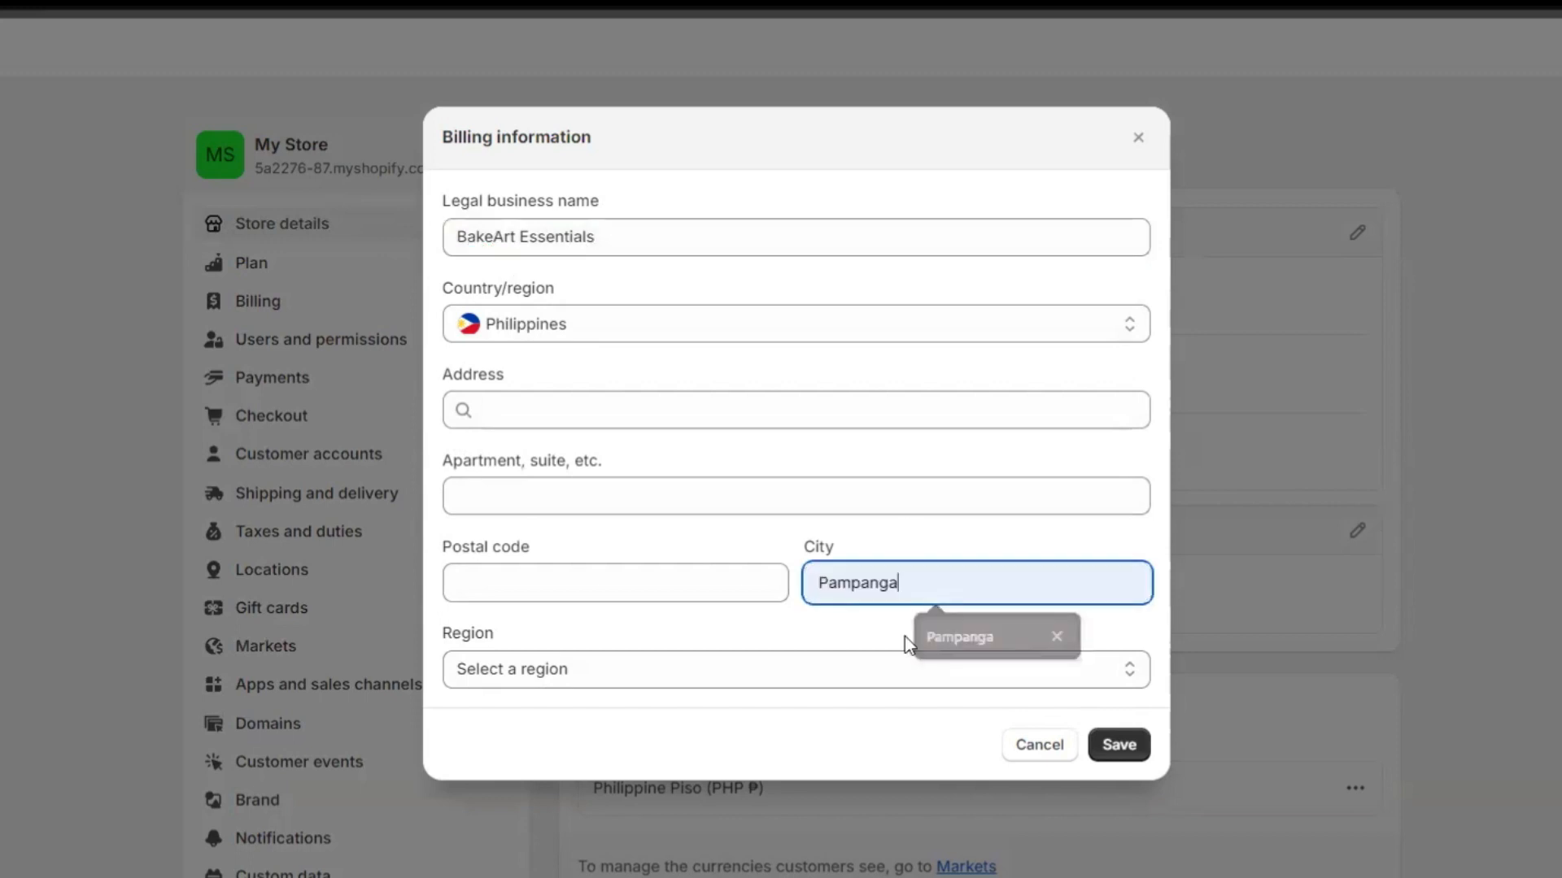
left_click(653, 593)
left_click(589, 649)
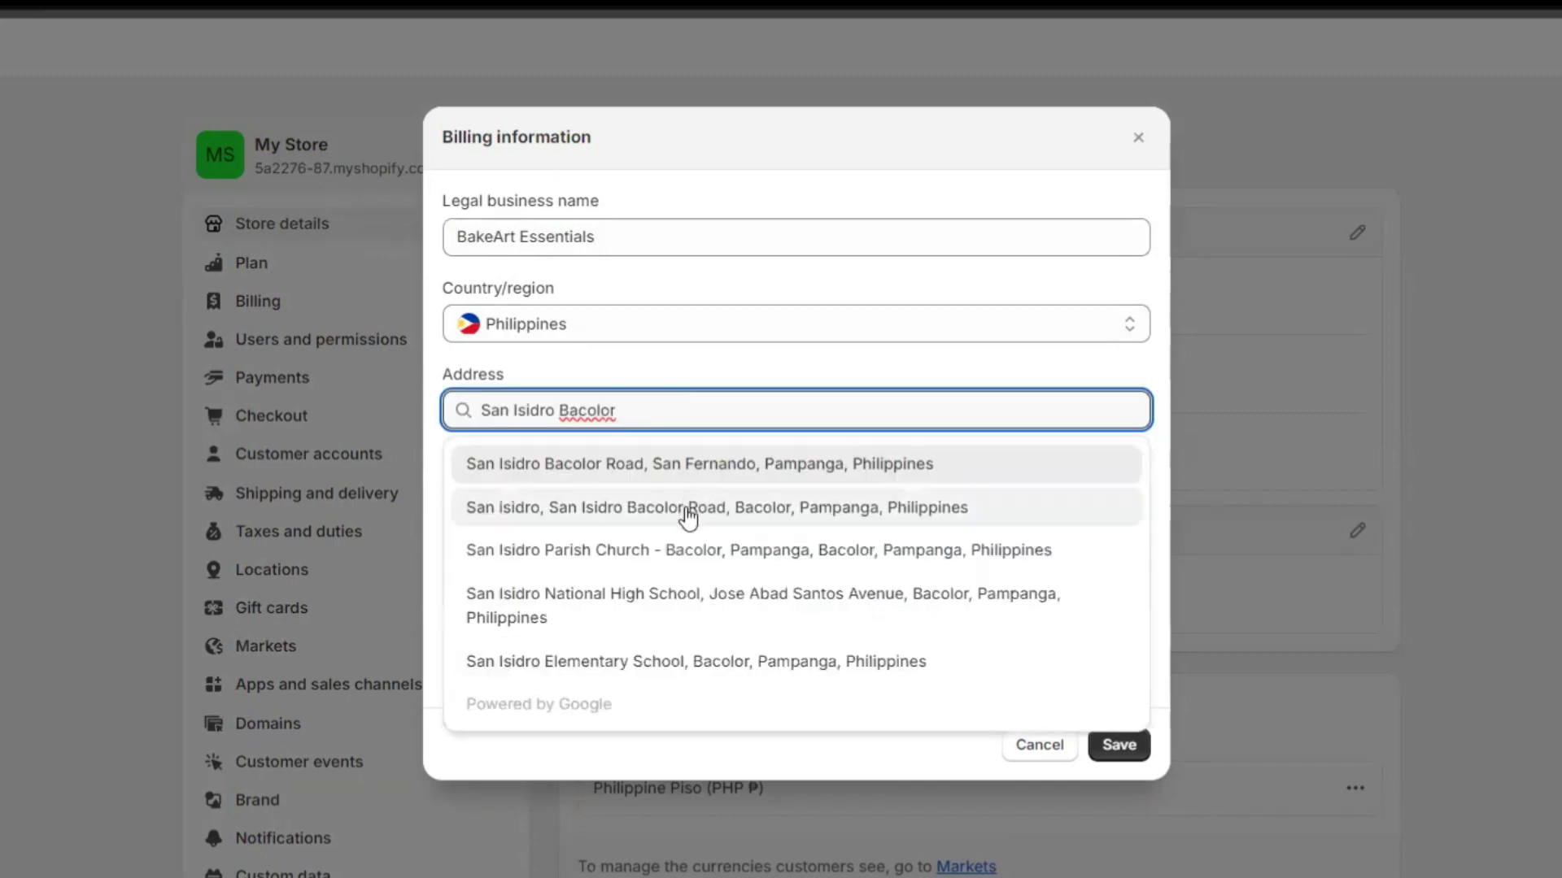
left_click(685, 522)
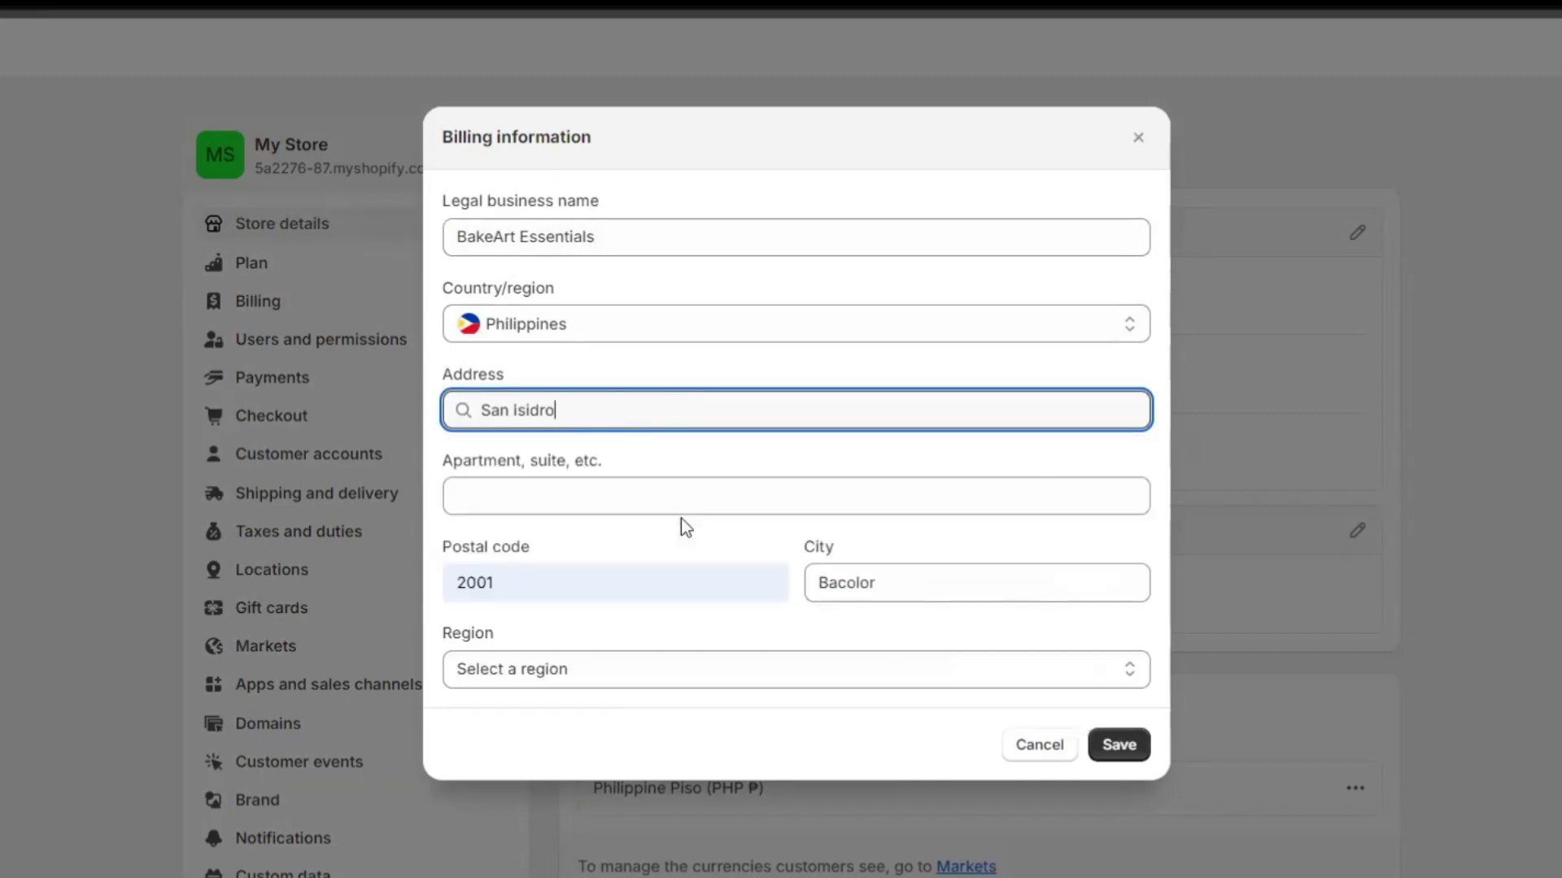
Set the billing region to Pampanga and save the billing information.
left_click(575, 679)
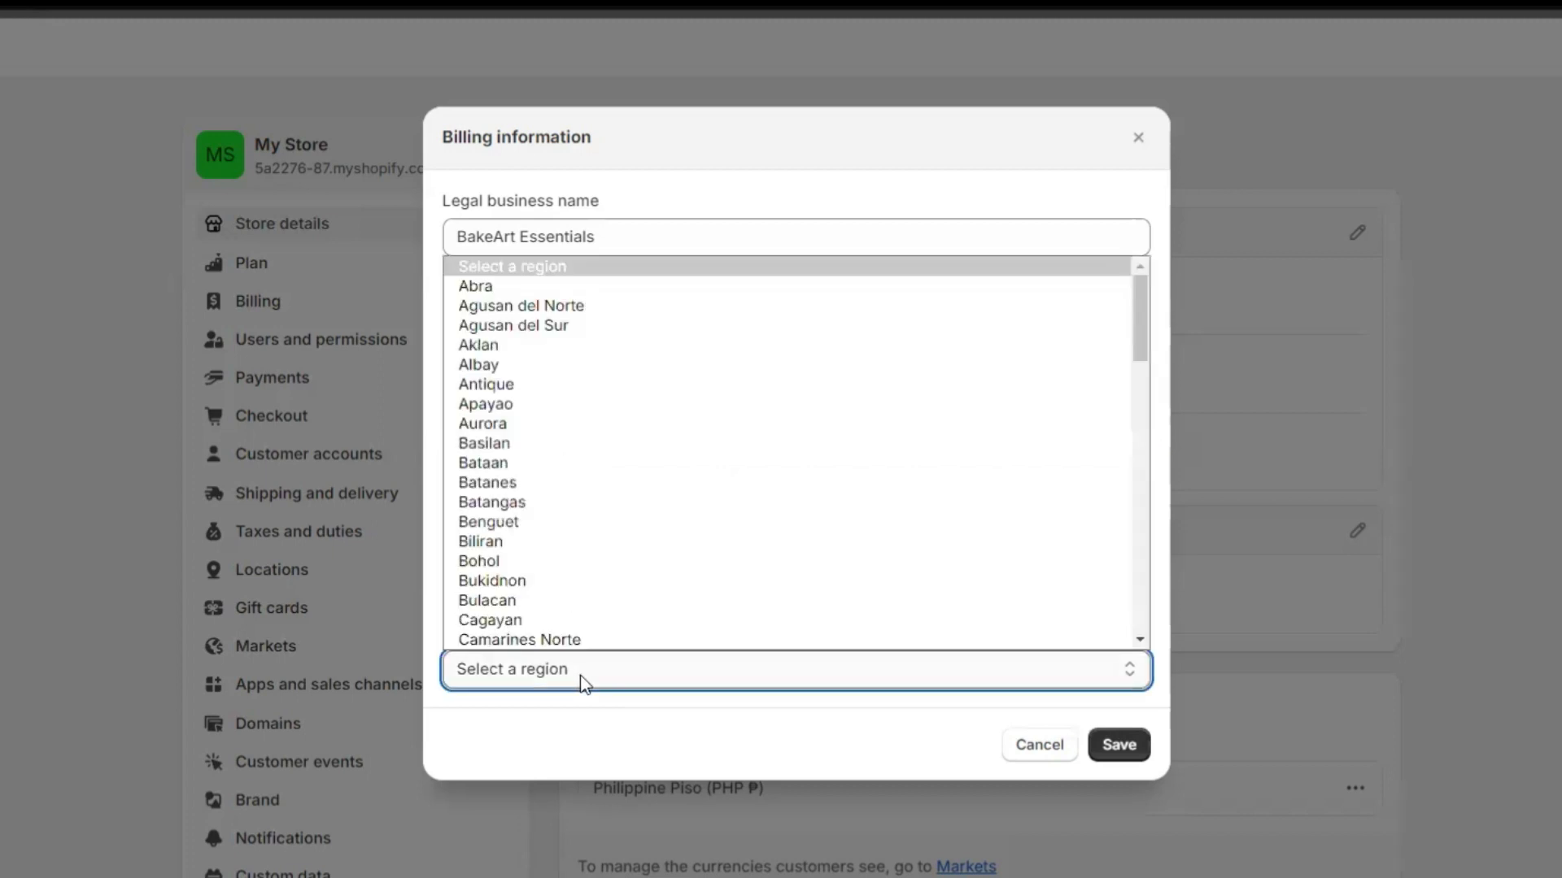
scroll(499, 586, "down", 12)
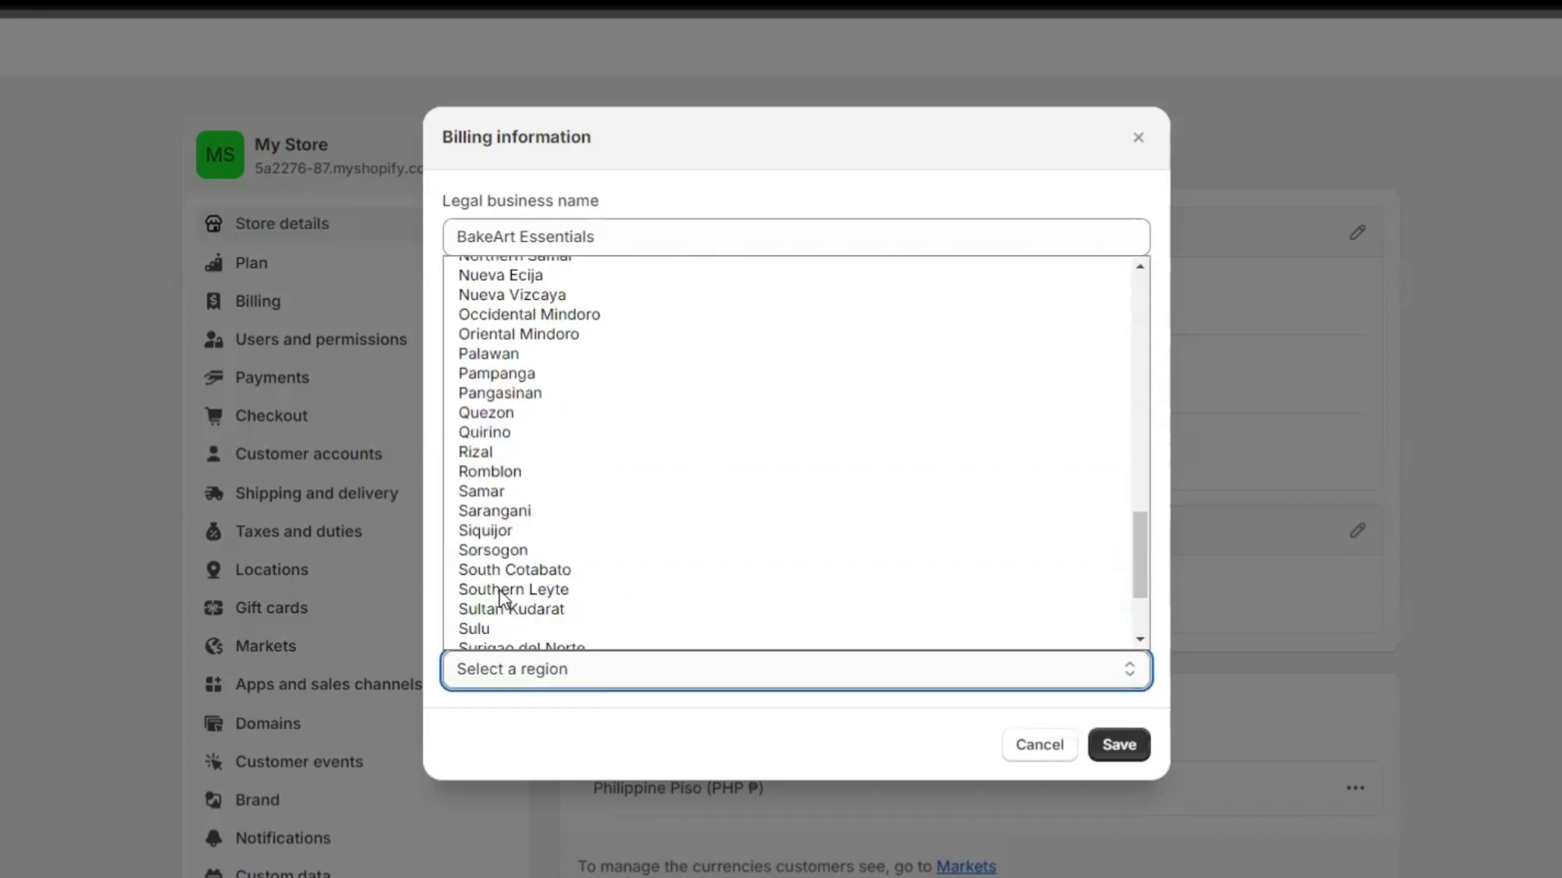
left_click(504, 373)
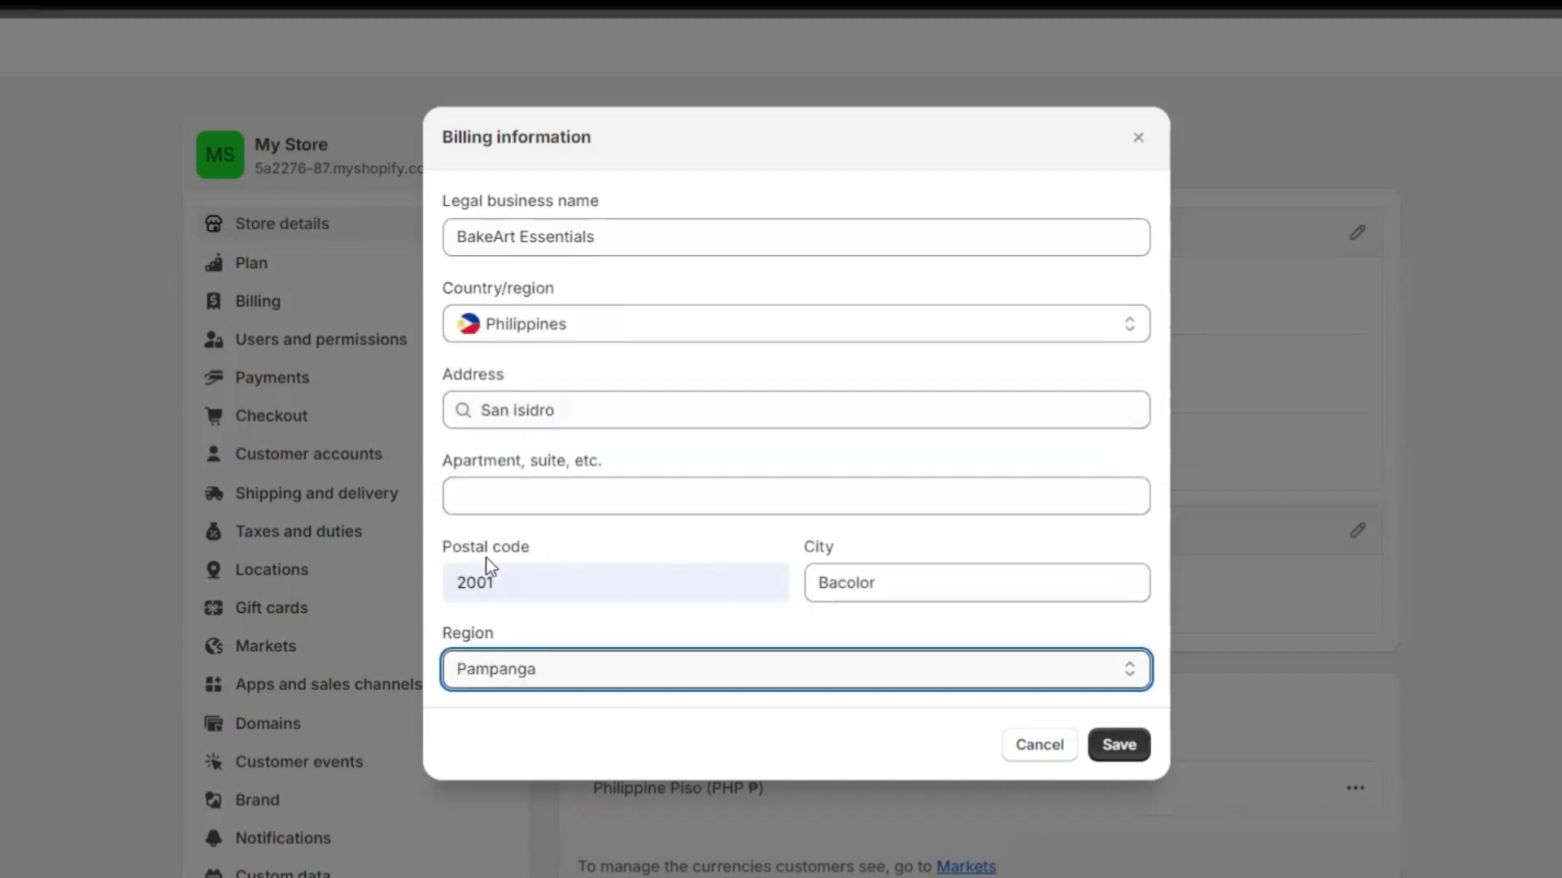
left_click(486, 496)
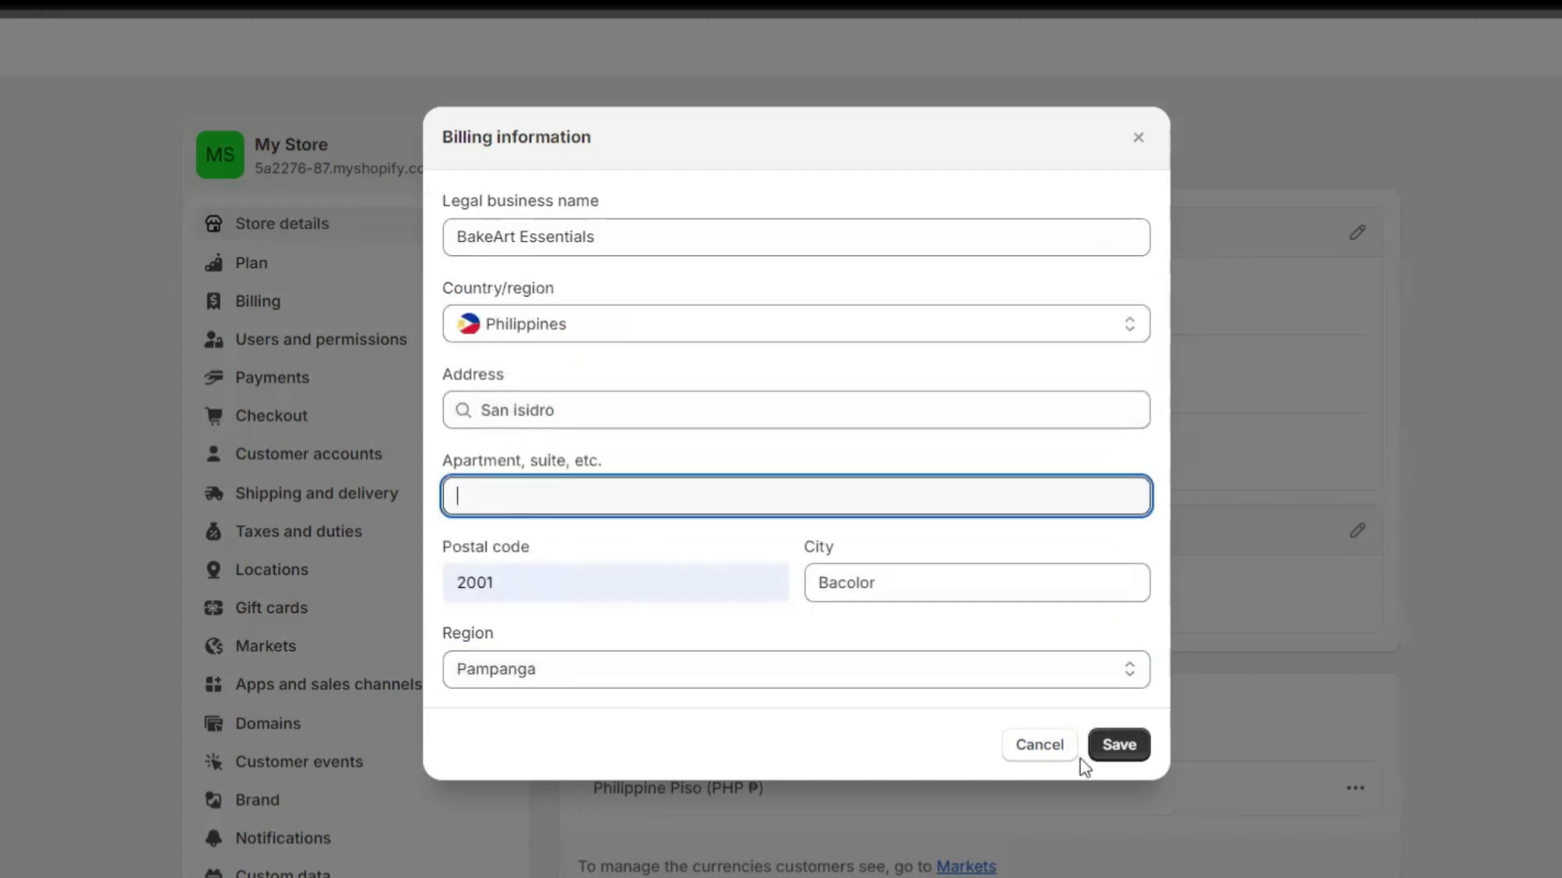
left_click(1116, 745)
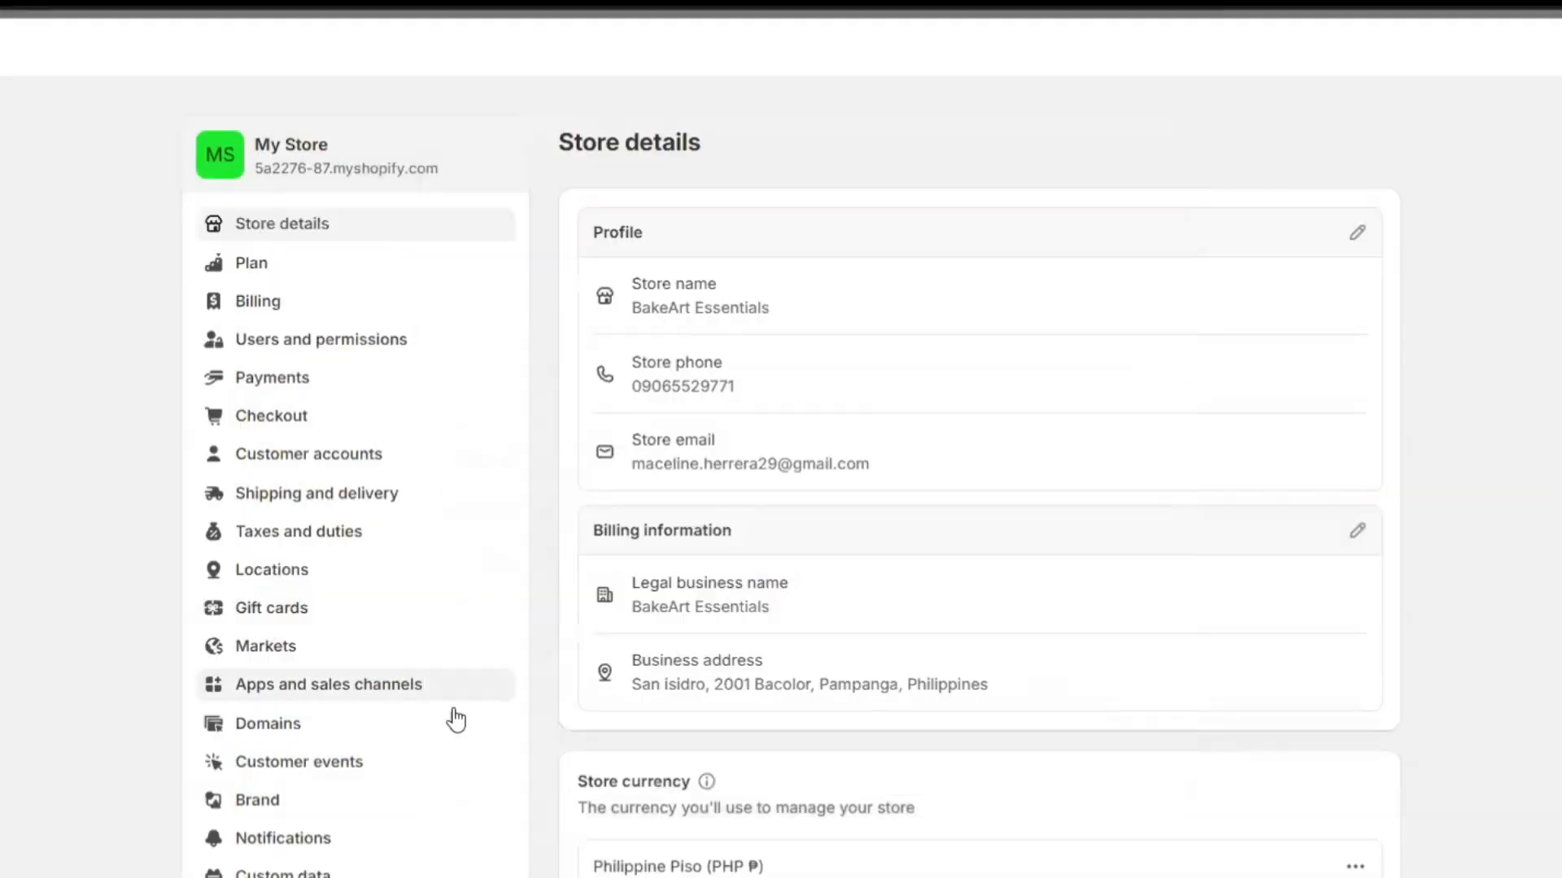
scroll(642, 616, "down", 3)
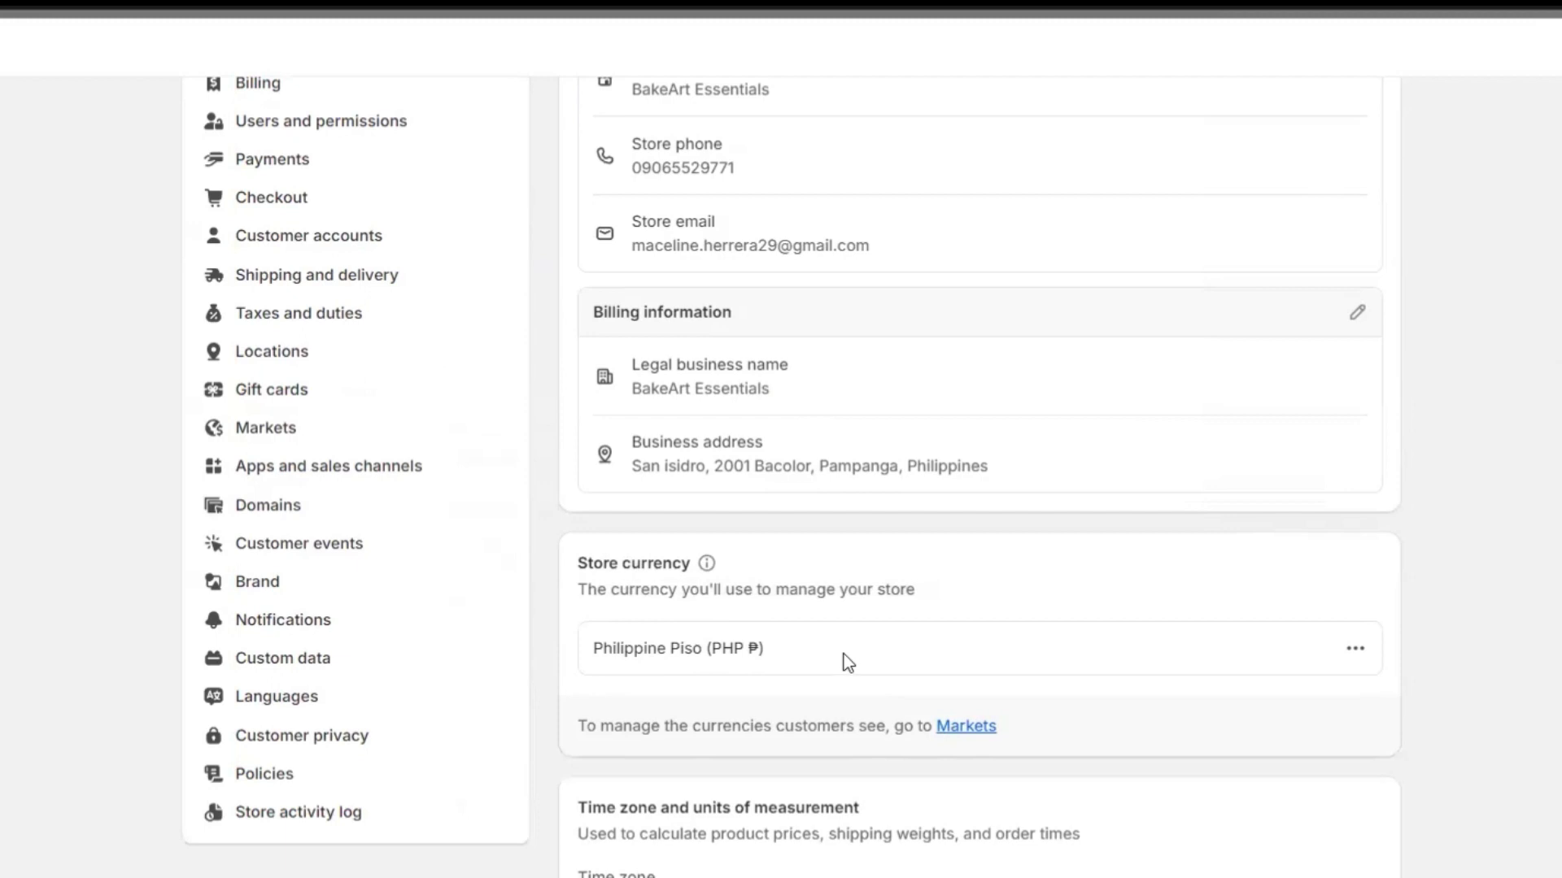
left_click(1355, 648)
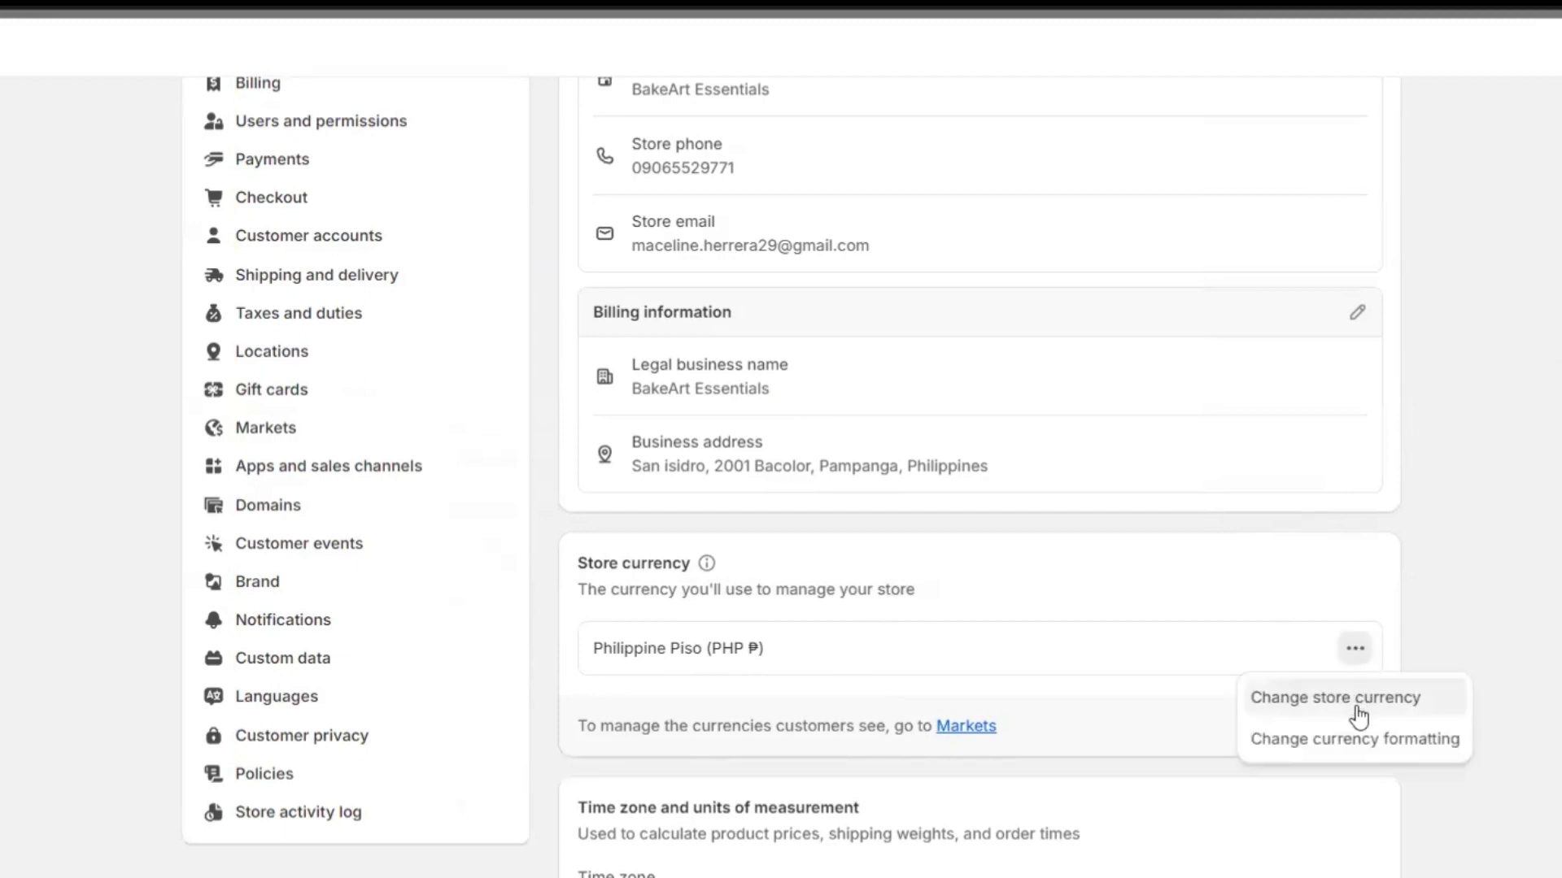
left_click(839, 649)
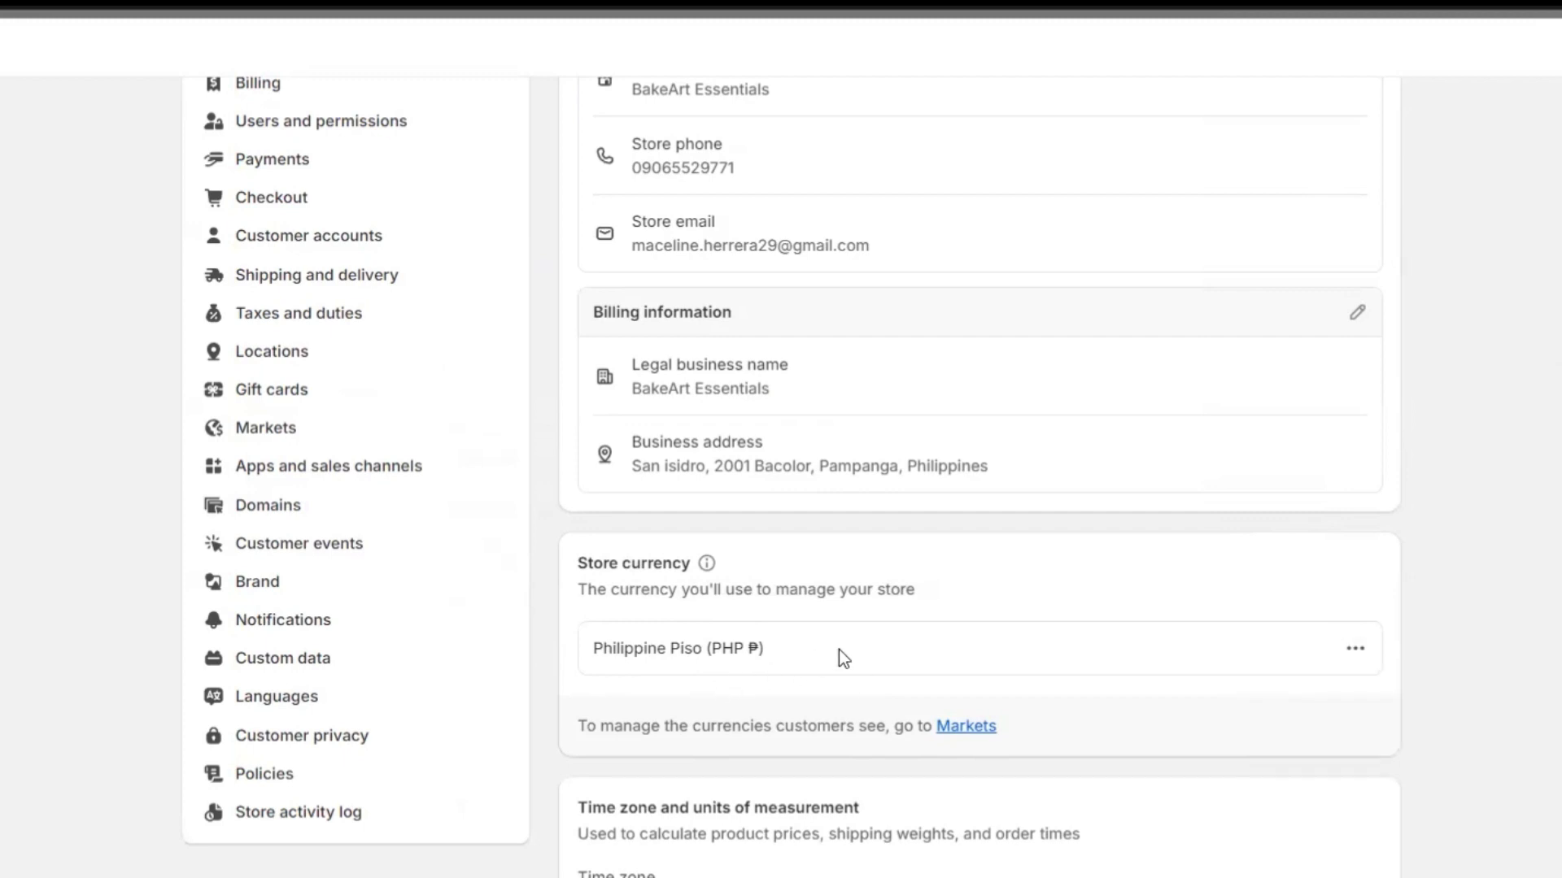
scroll(817, 691, "down", 5)
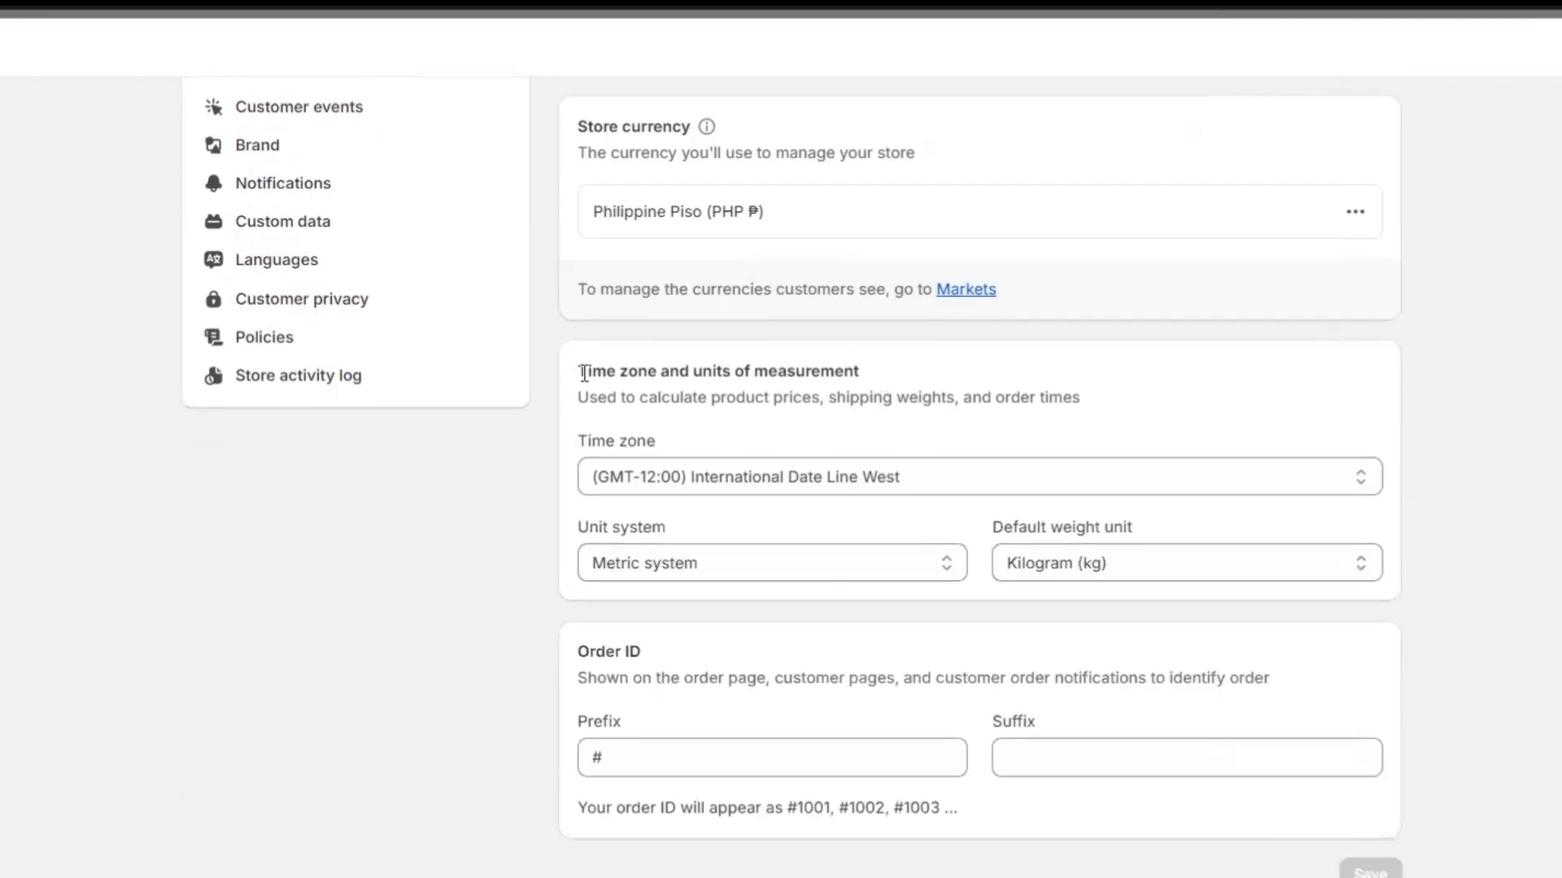
scroll(662, 488, "down", 1)
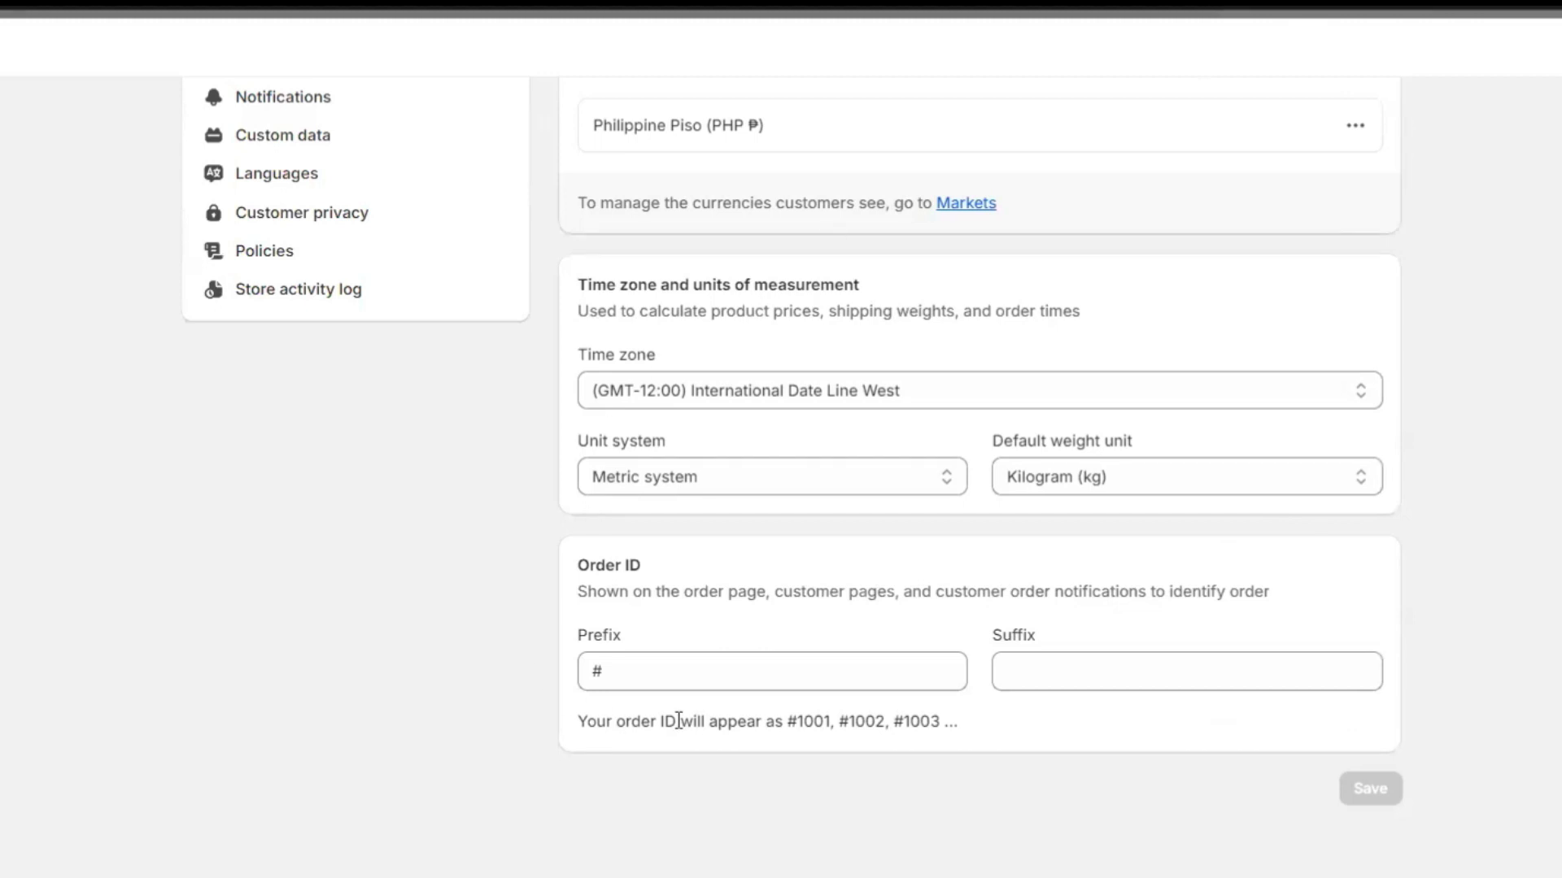
Set the order ID prefix to #BAE so orders read #BAE1001, #BAE1002, and save.
left_click(656, 671)
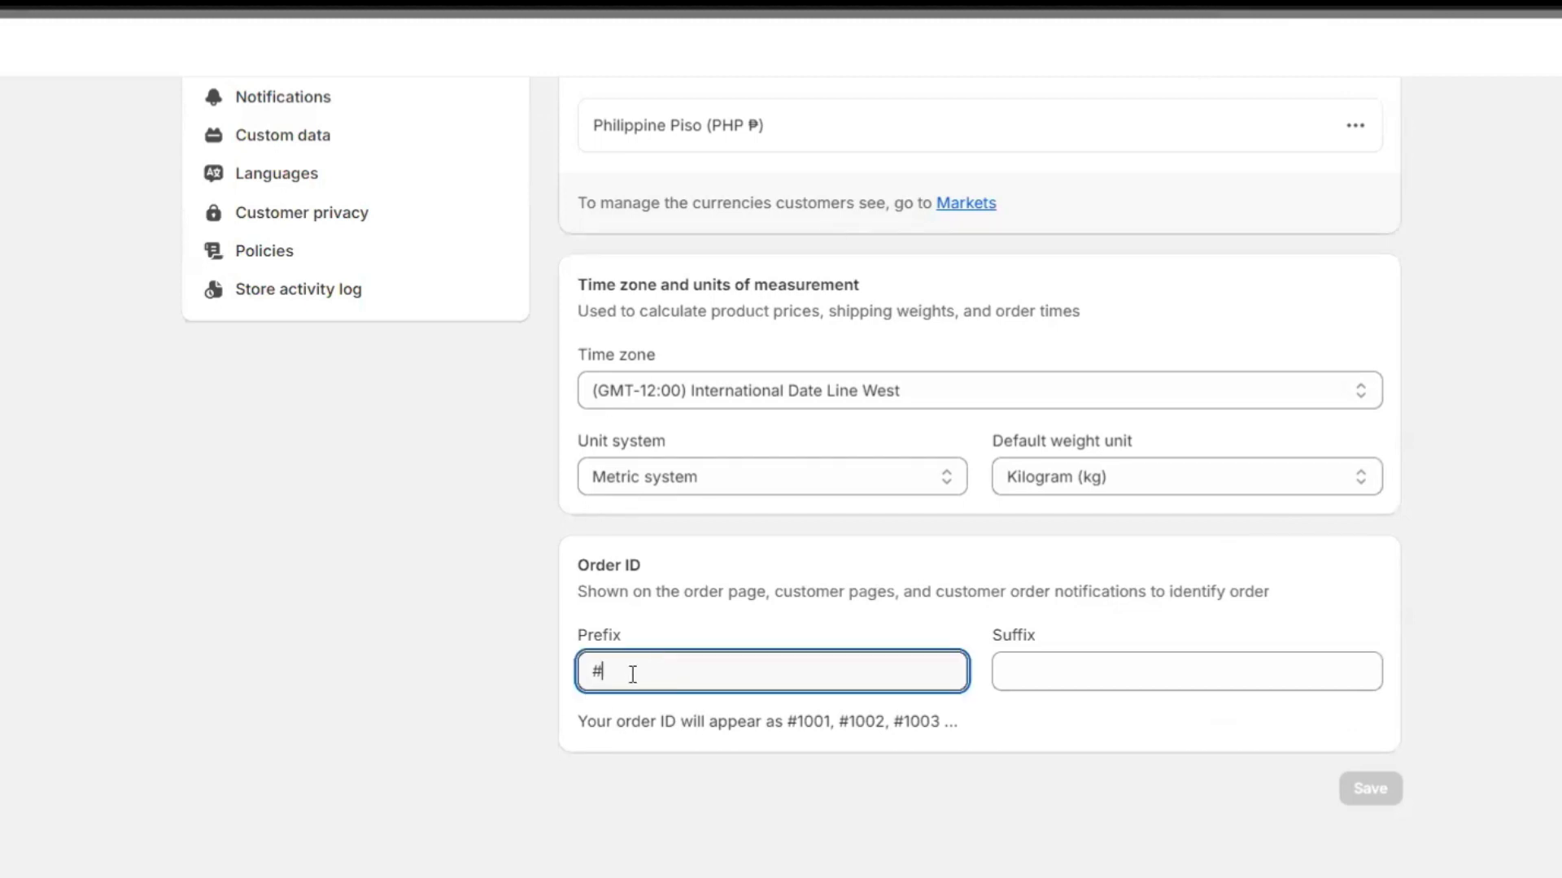
type("B")
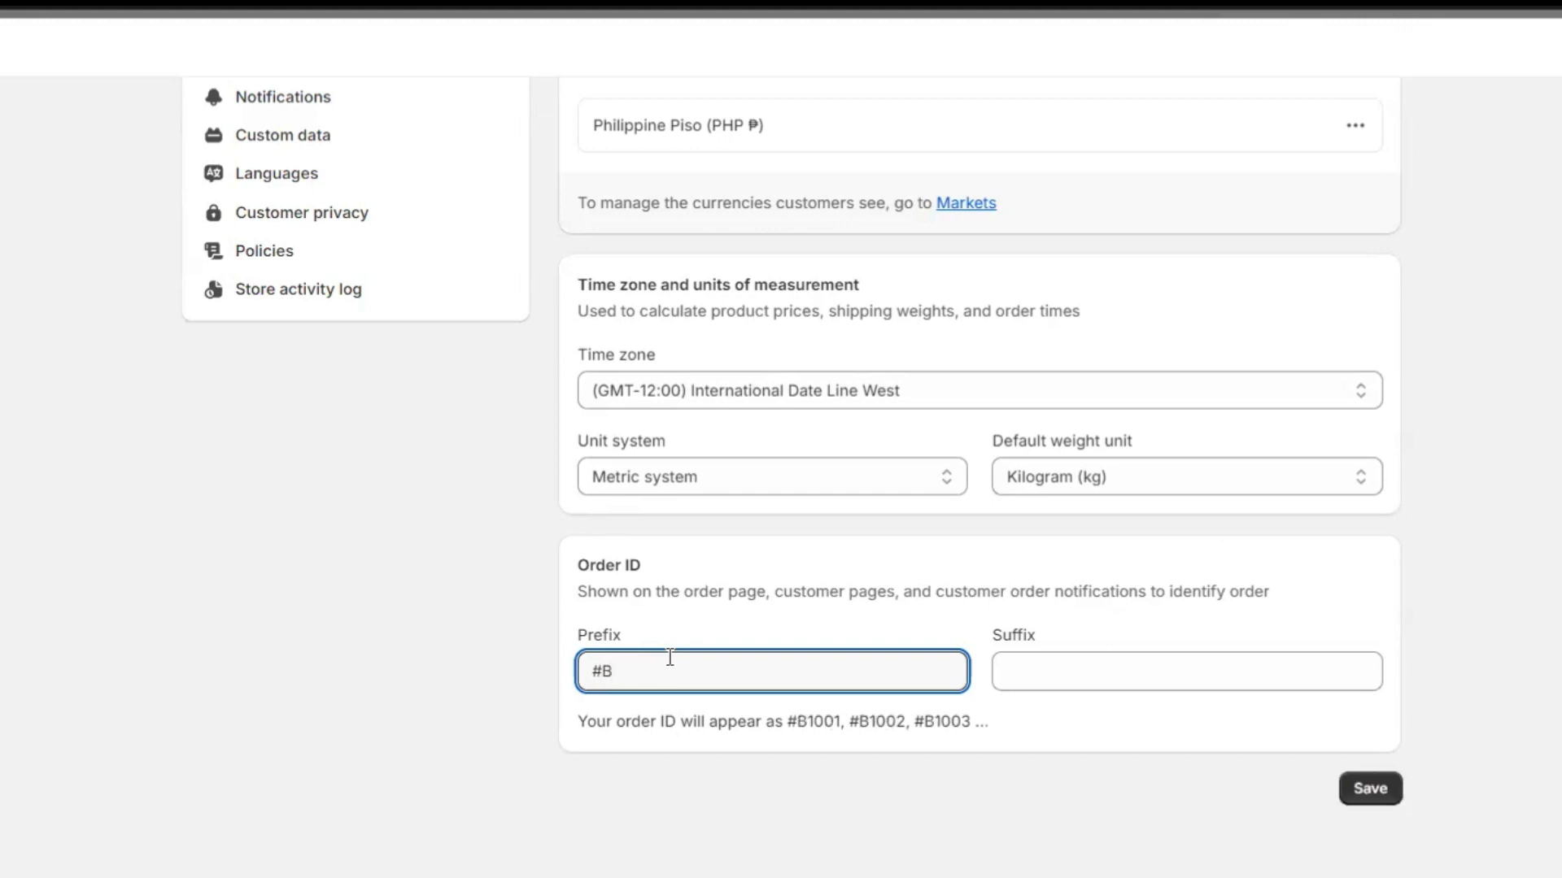
type("AE")
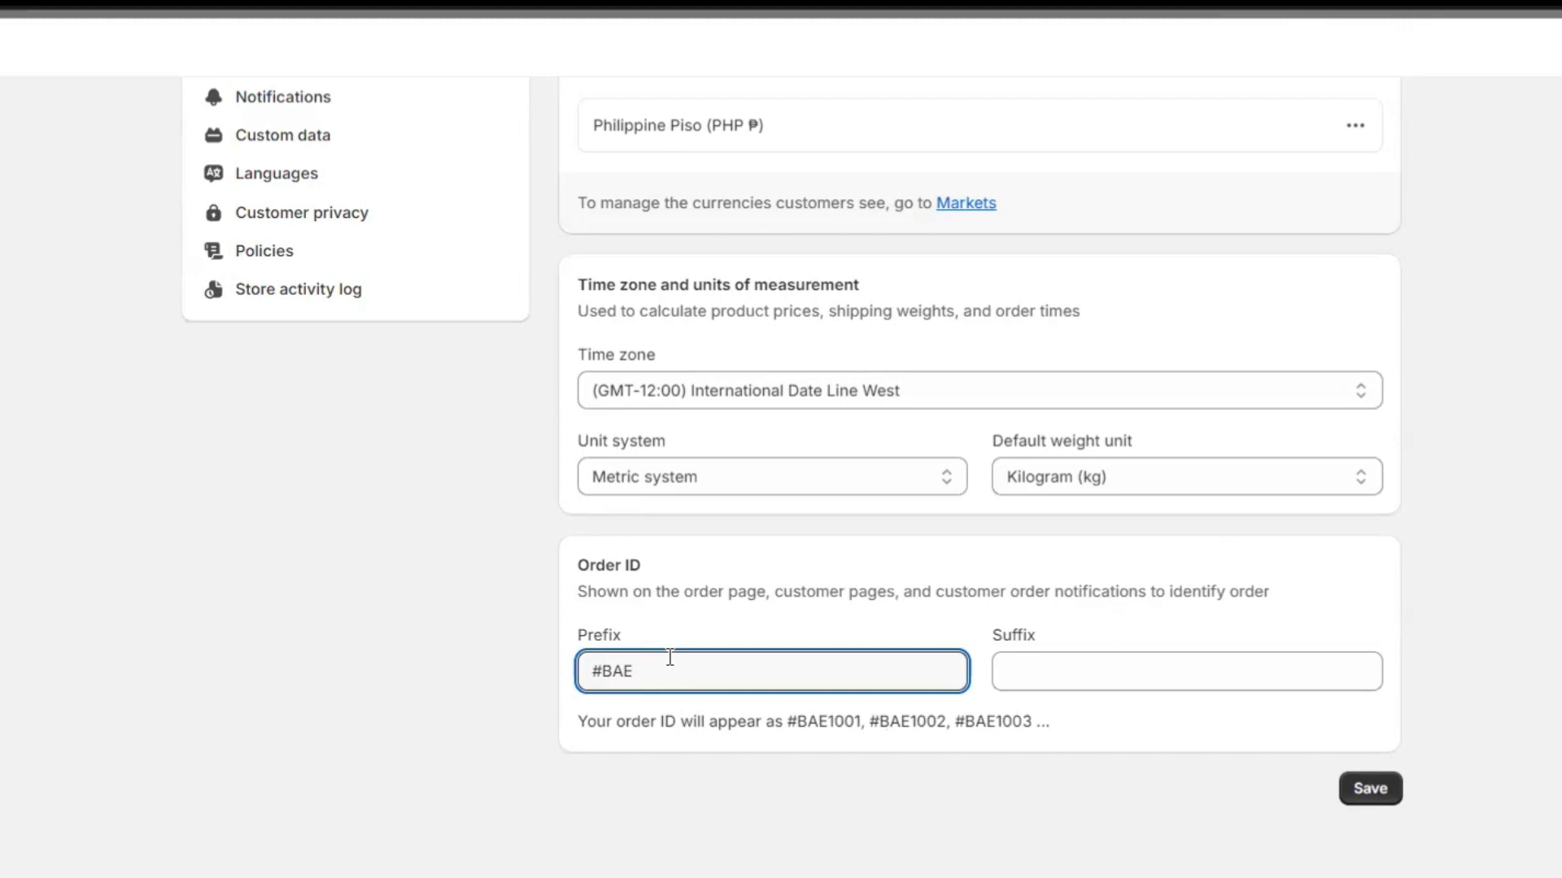
left_click_drag(784, 722, 1071, 724)
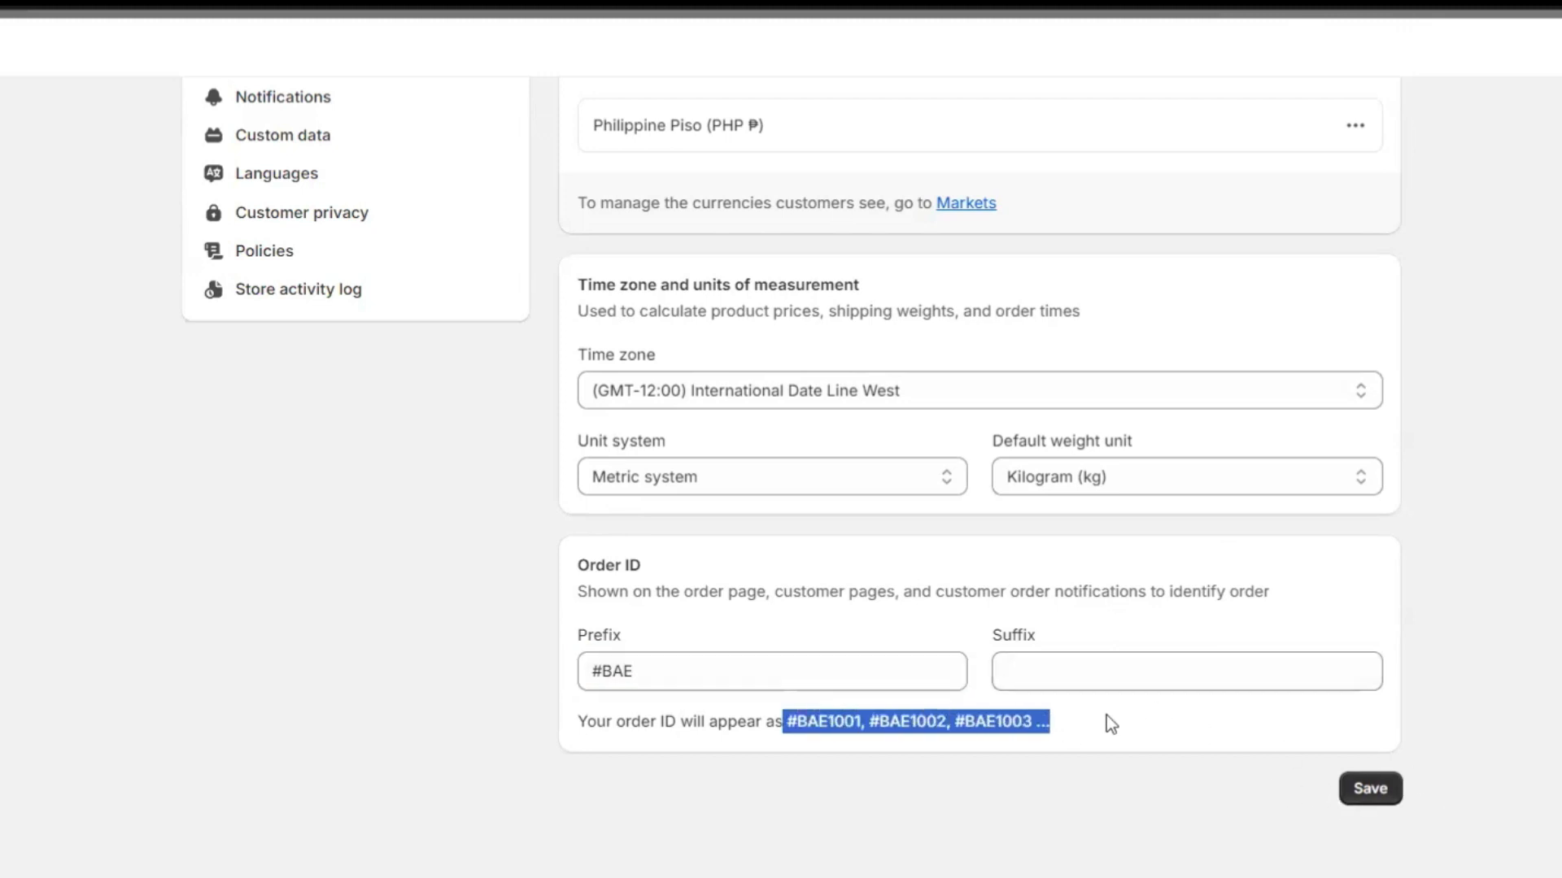
left_click(1056, 733)
left_click(1346, 783)
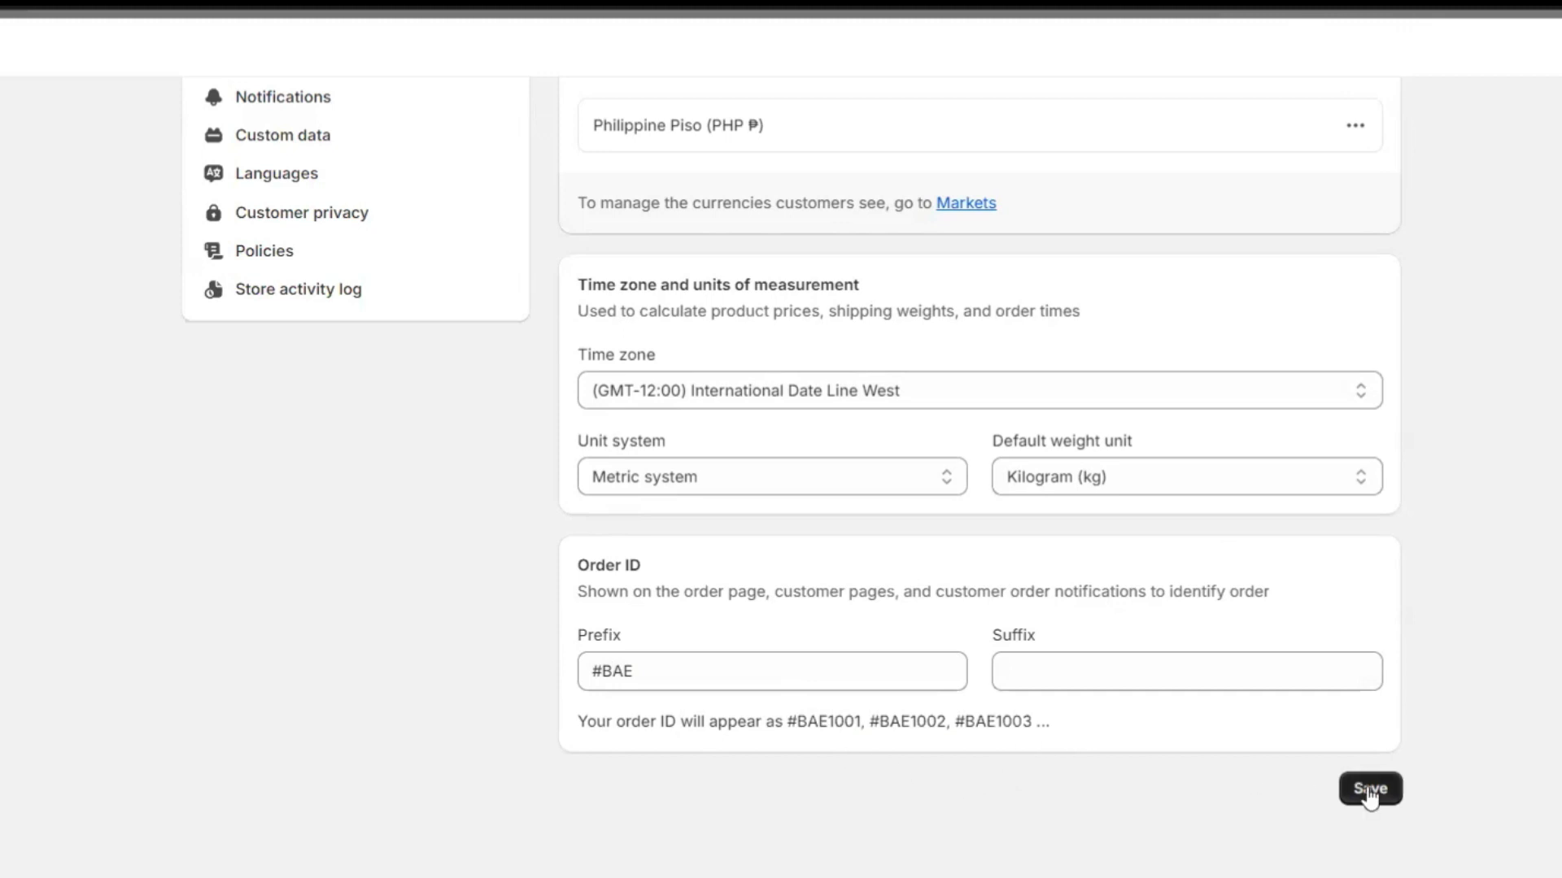
scroll(747, 582, "up", 9)
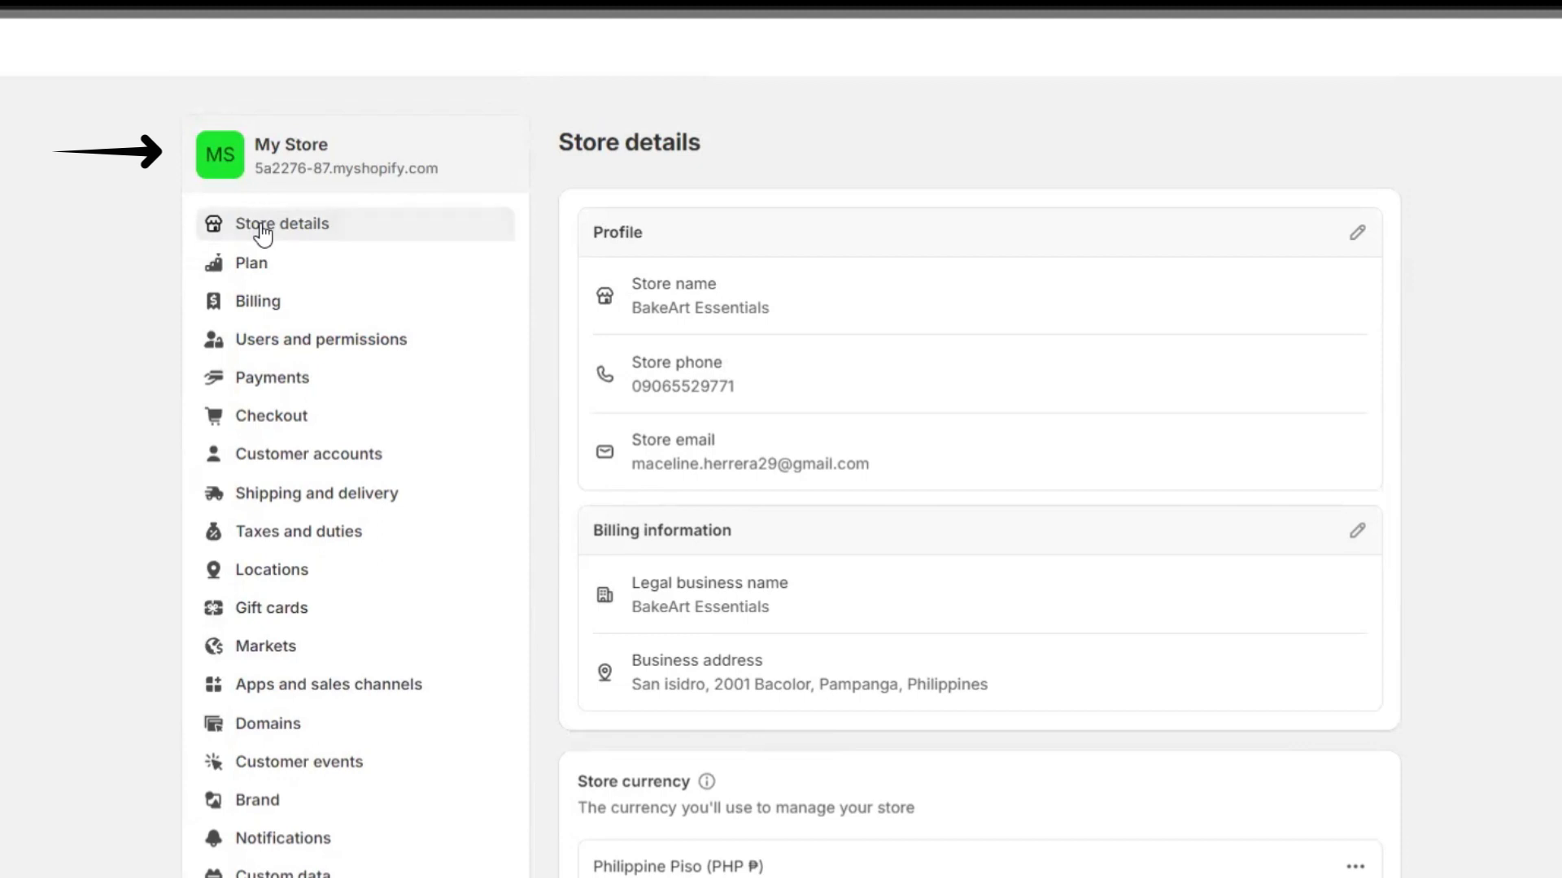
Upload the BakeArt logo and save it as the store's internal admin icon.
left_click(222, 158)
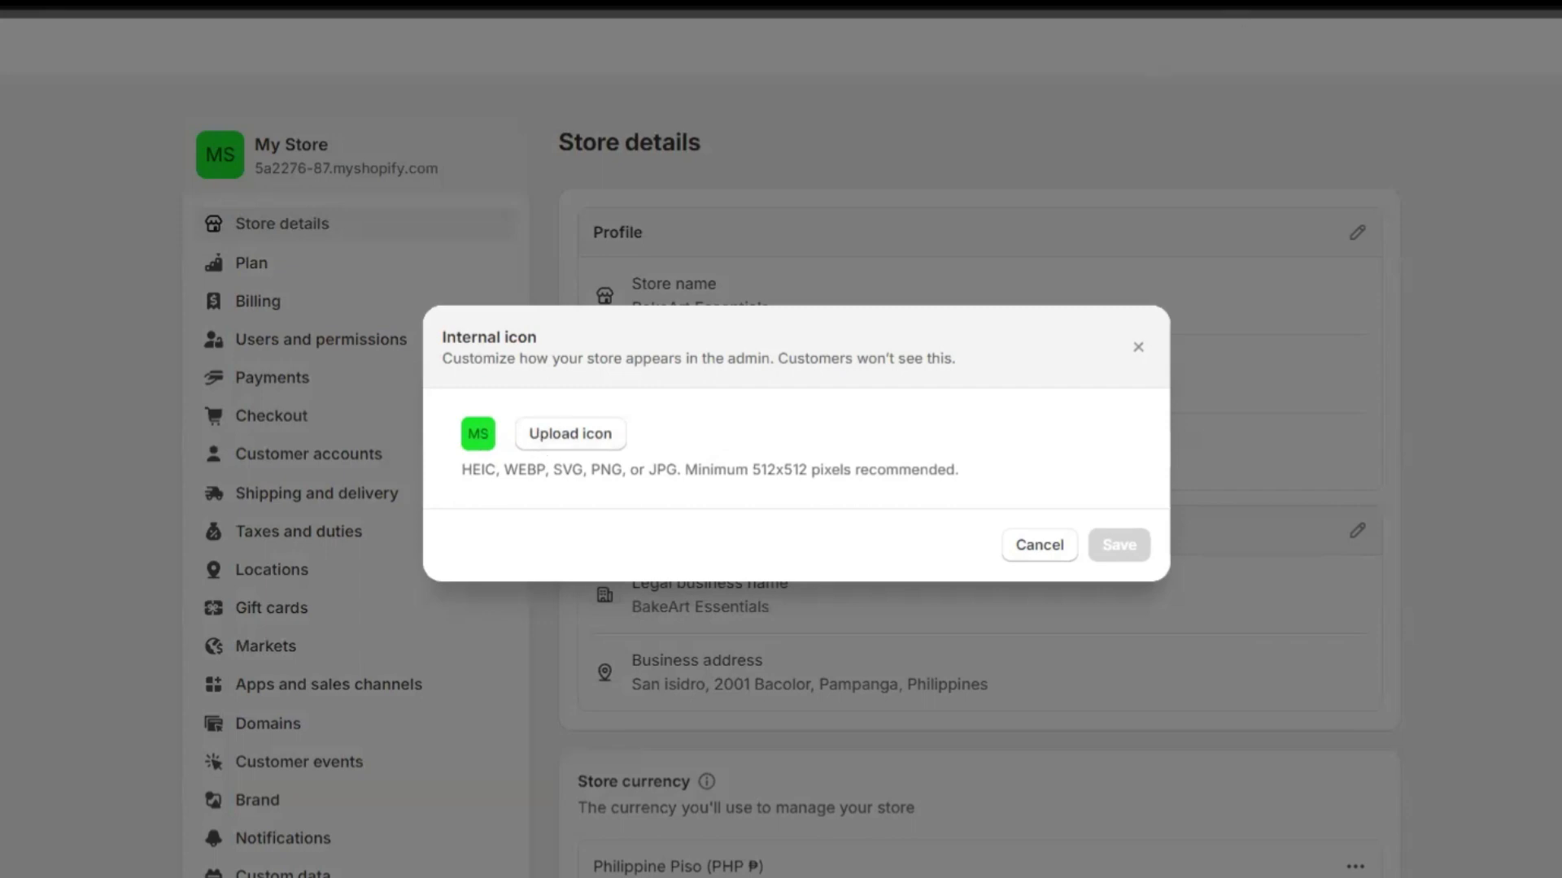
key("Escape")
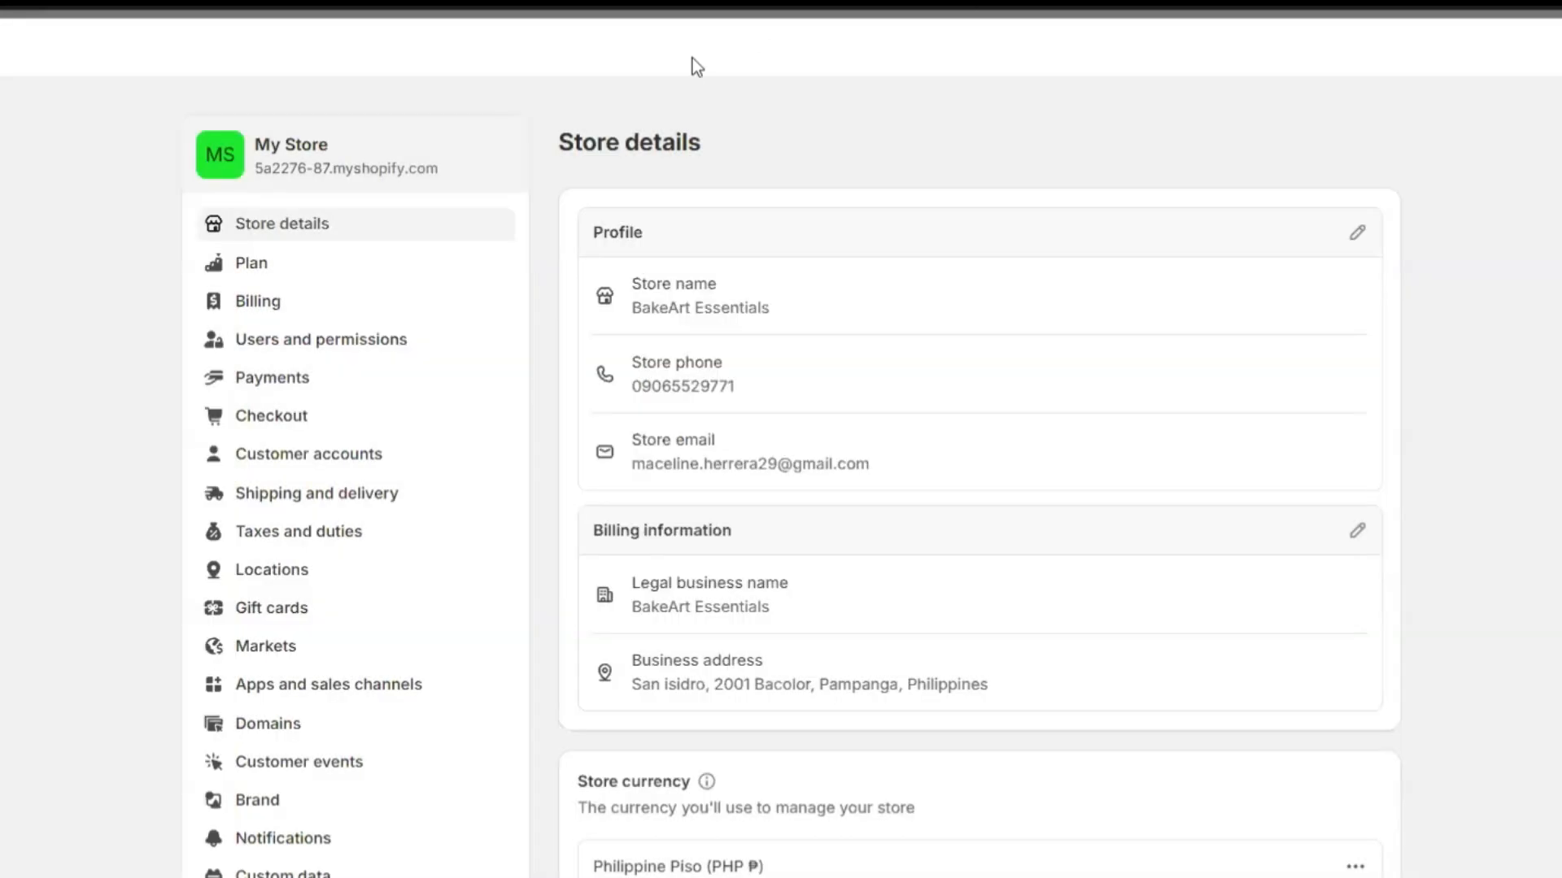
left_click(216, 167)
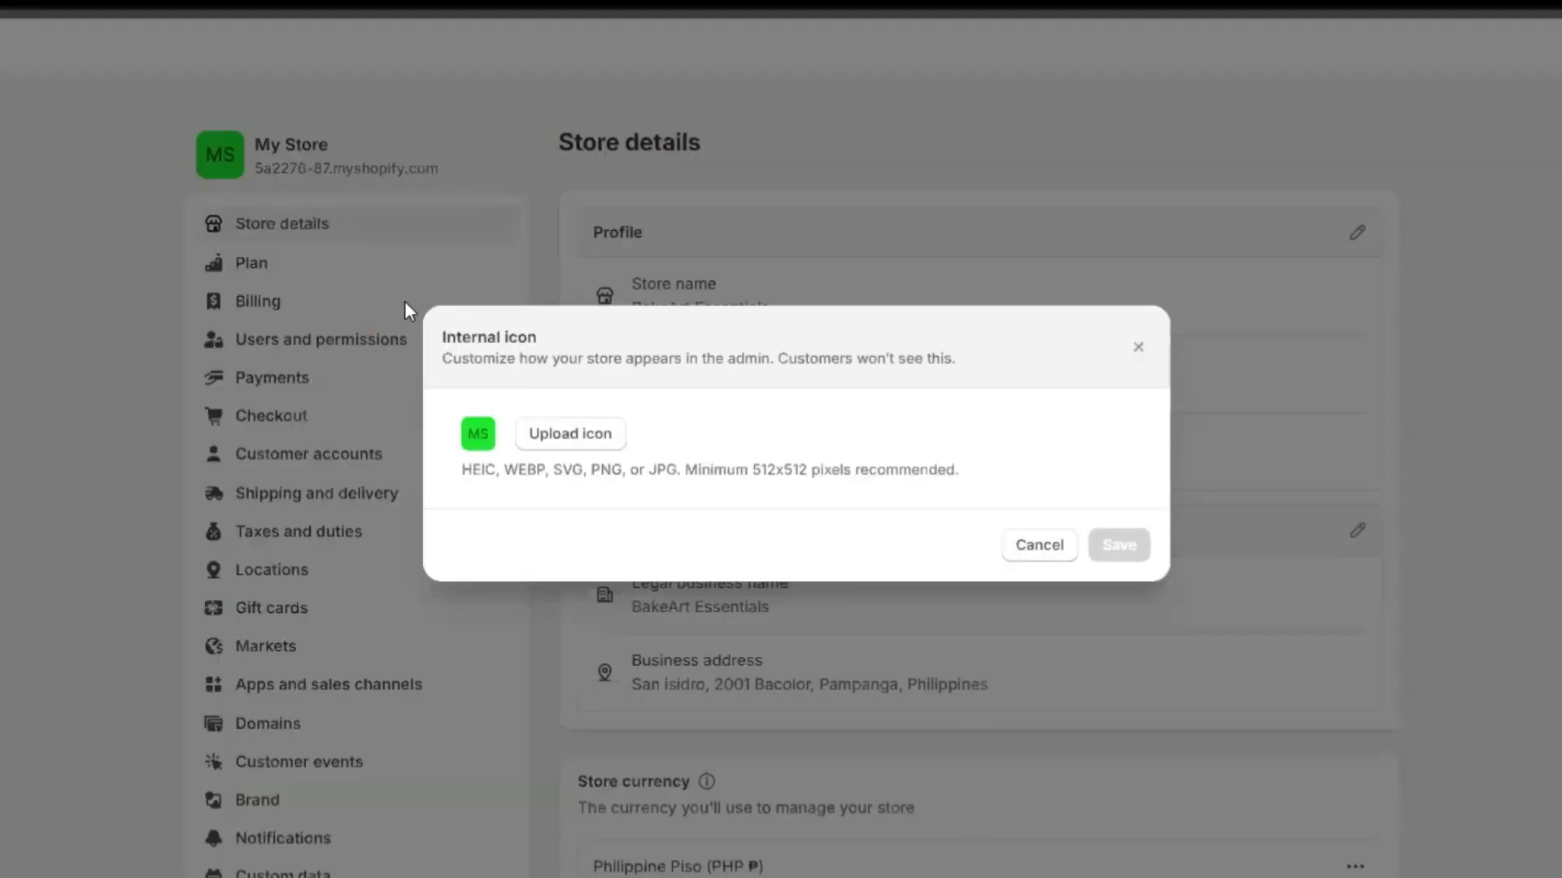
left_click(579, 439)
left_click(808, 590)
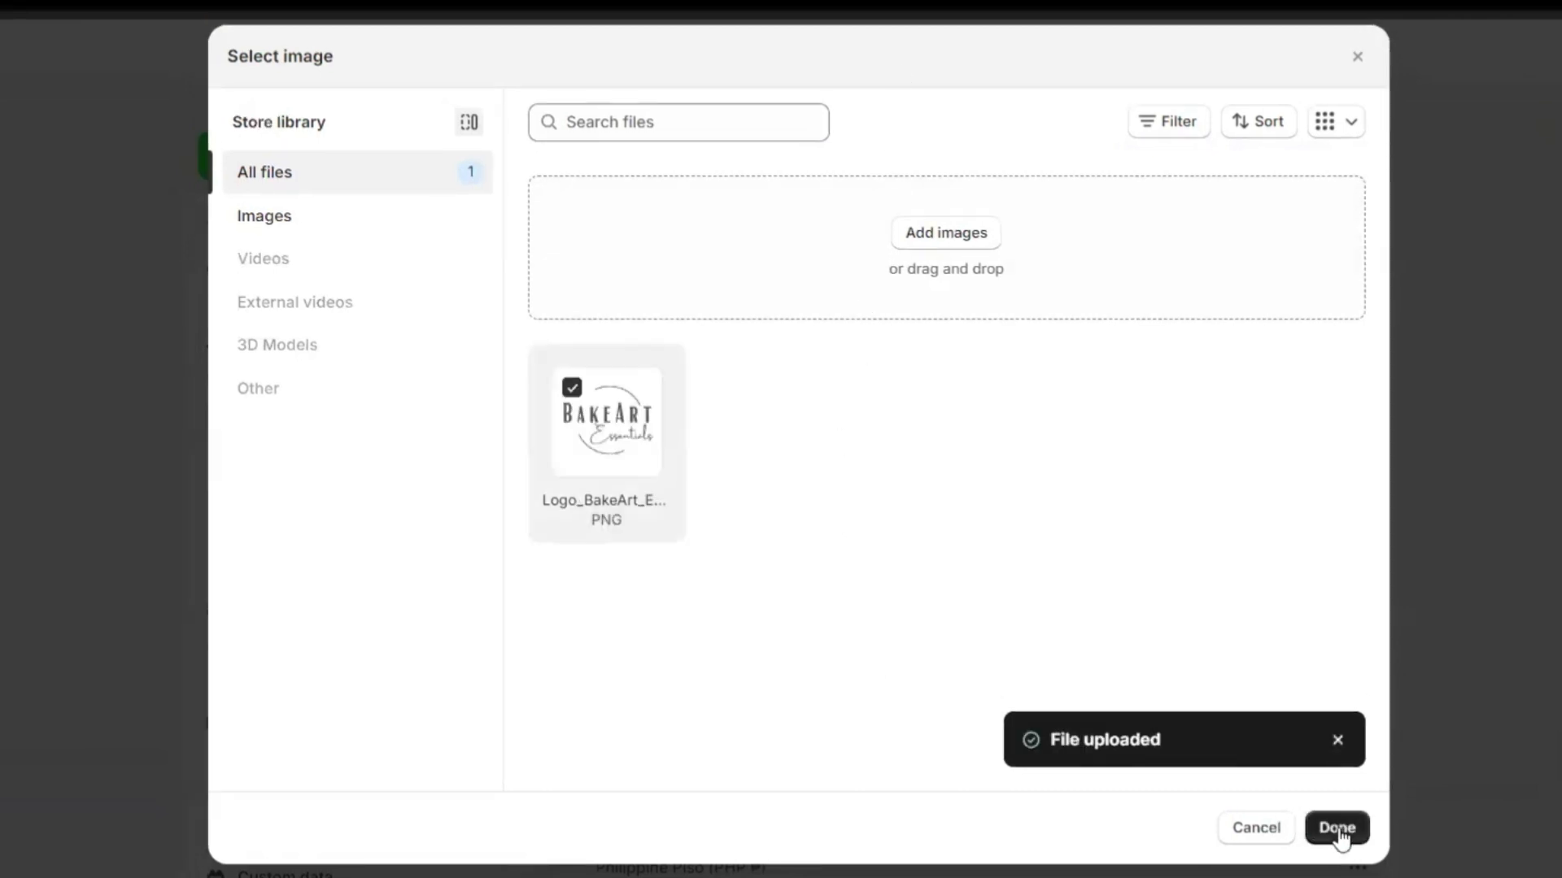
left_click(1338, 828)
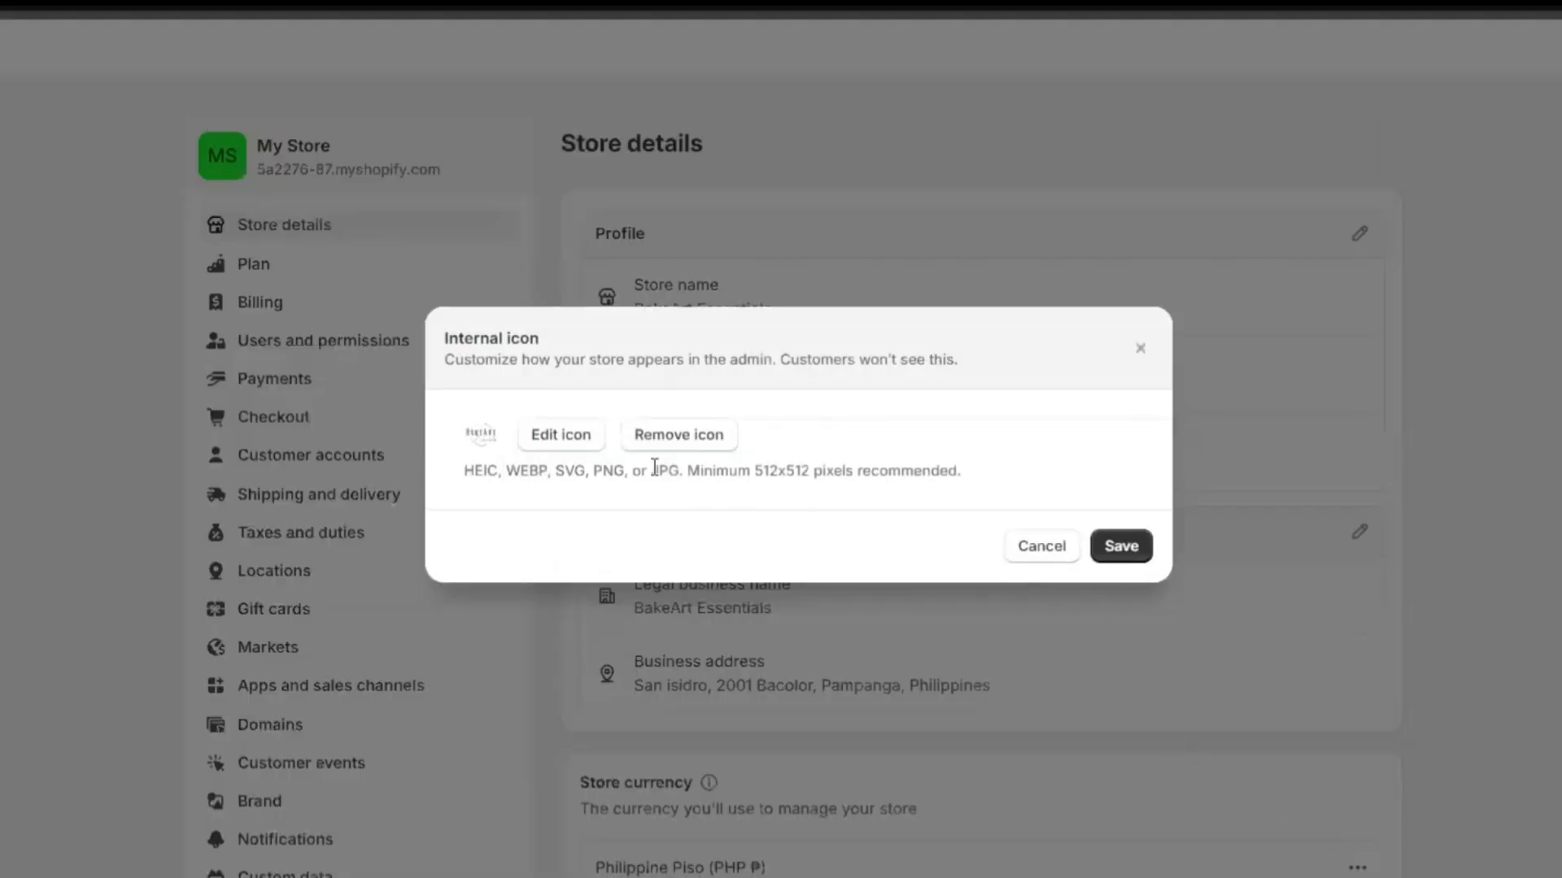
left_click(1133, 547)
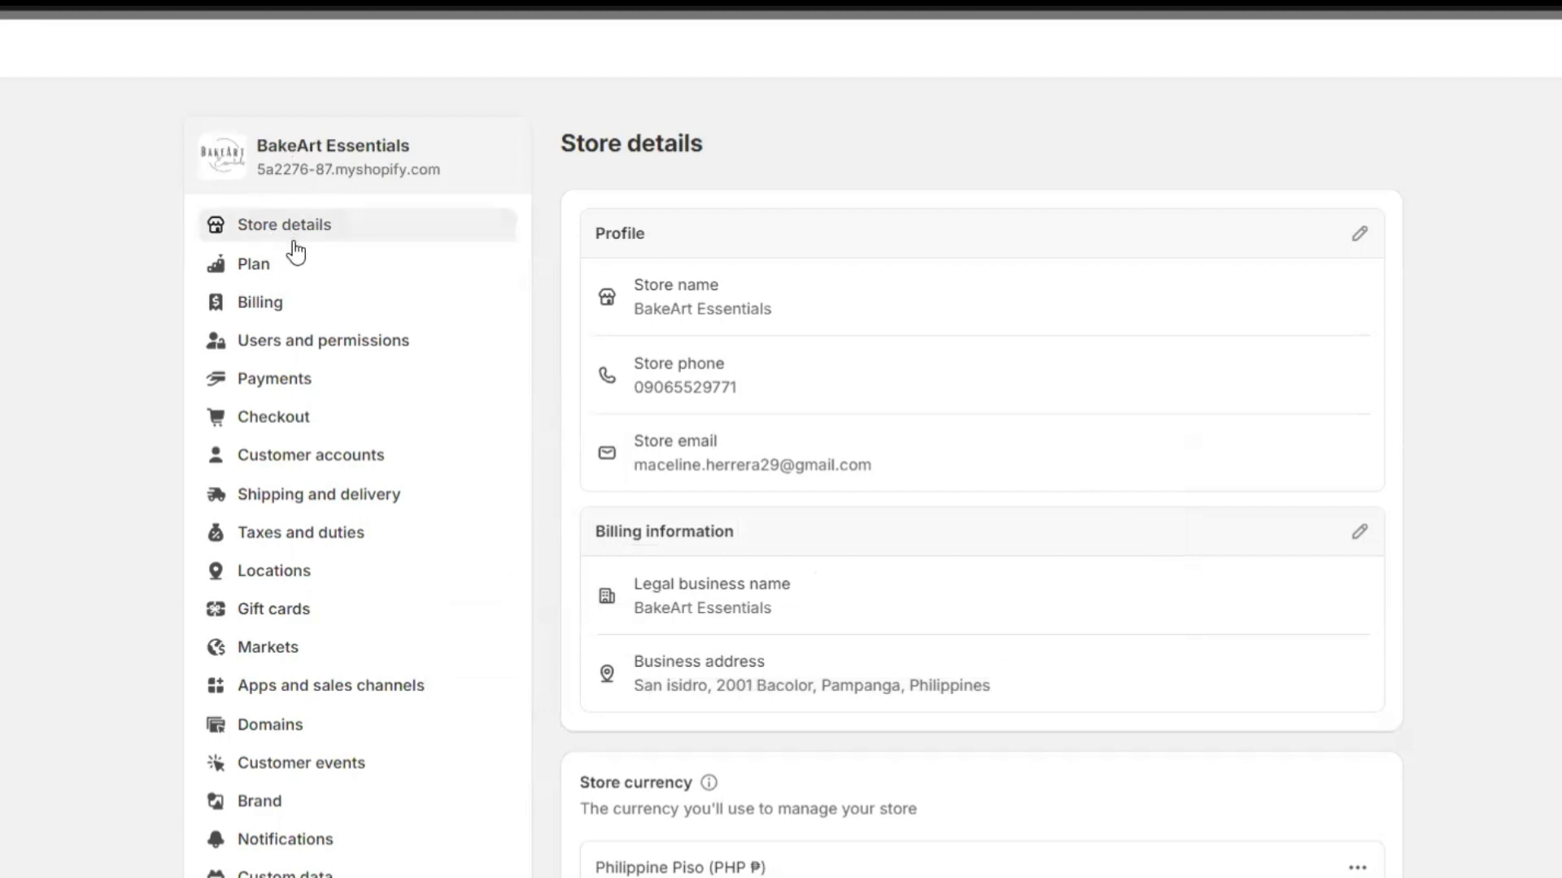
scroll(673, 502, "down", 5)
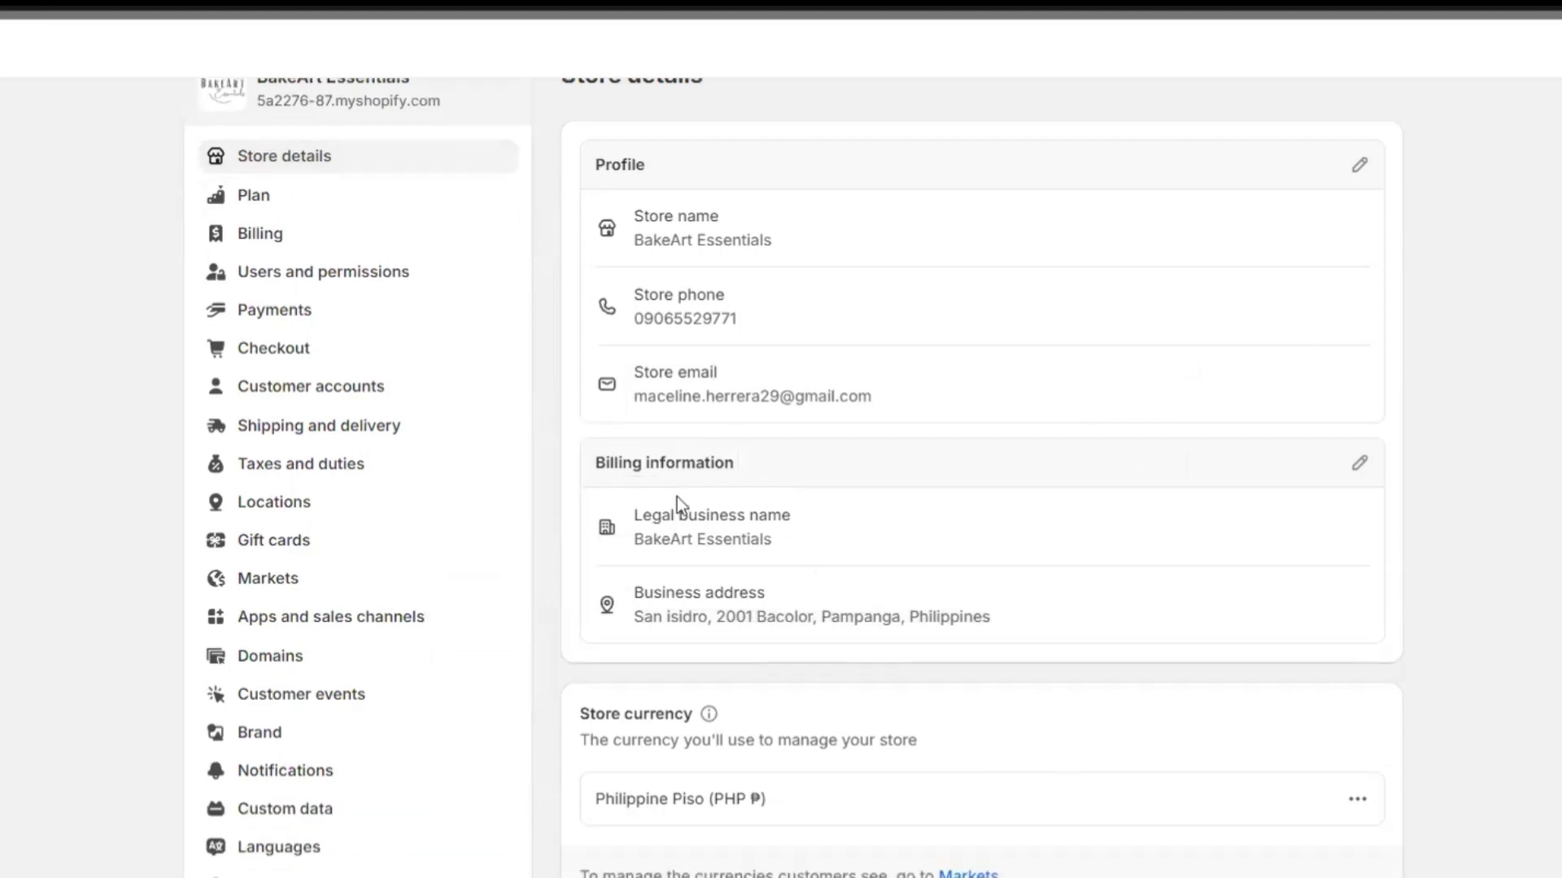
scroll(813, 785, "down", 4)
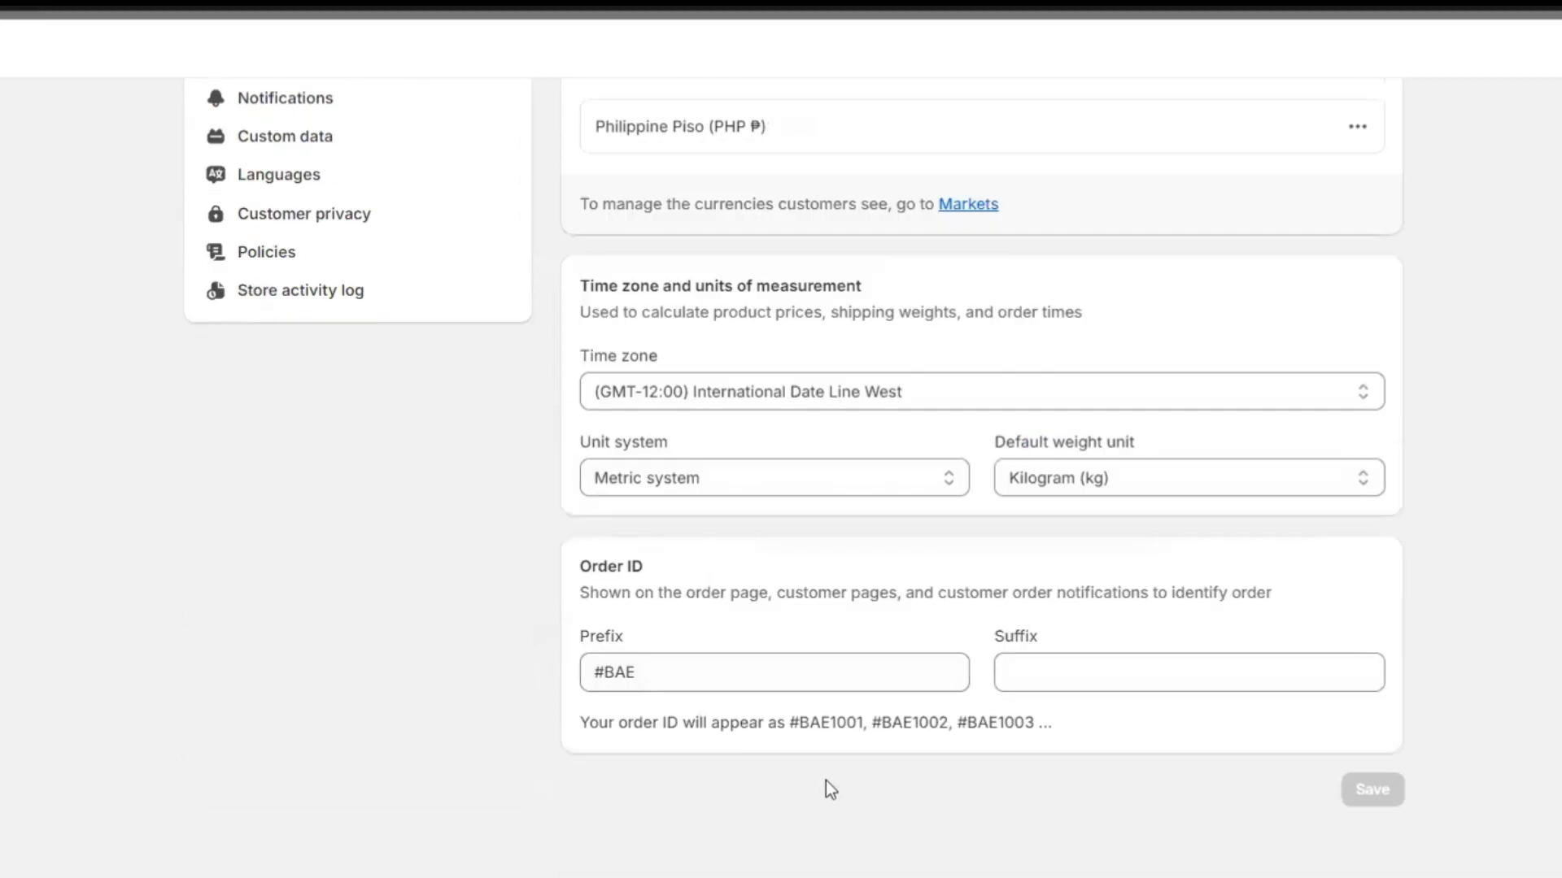
scroll(813, 772, "up", 10)
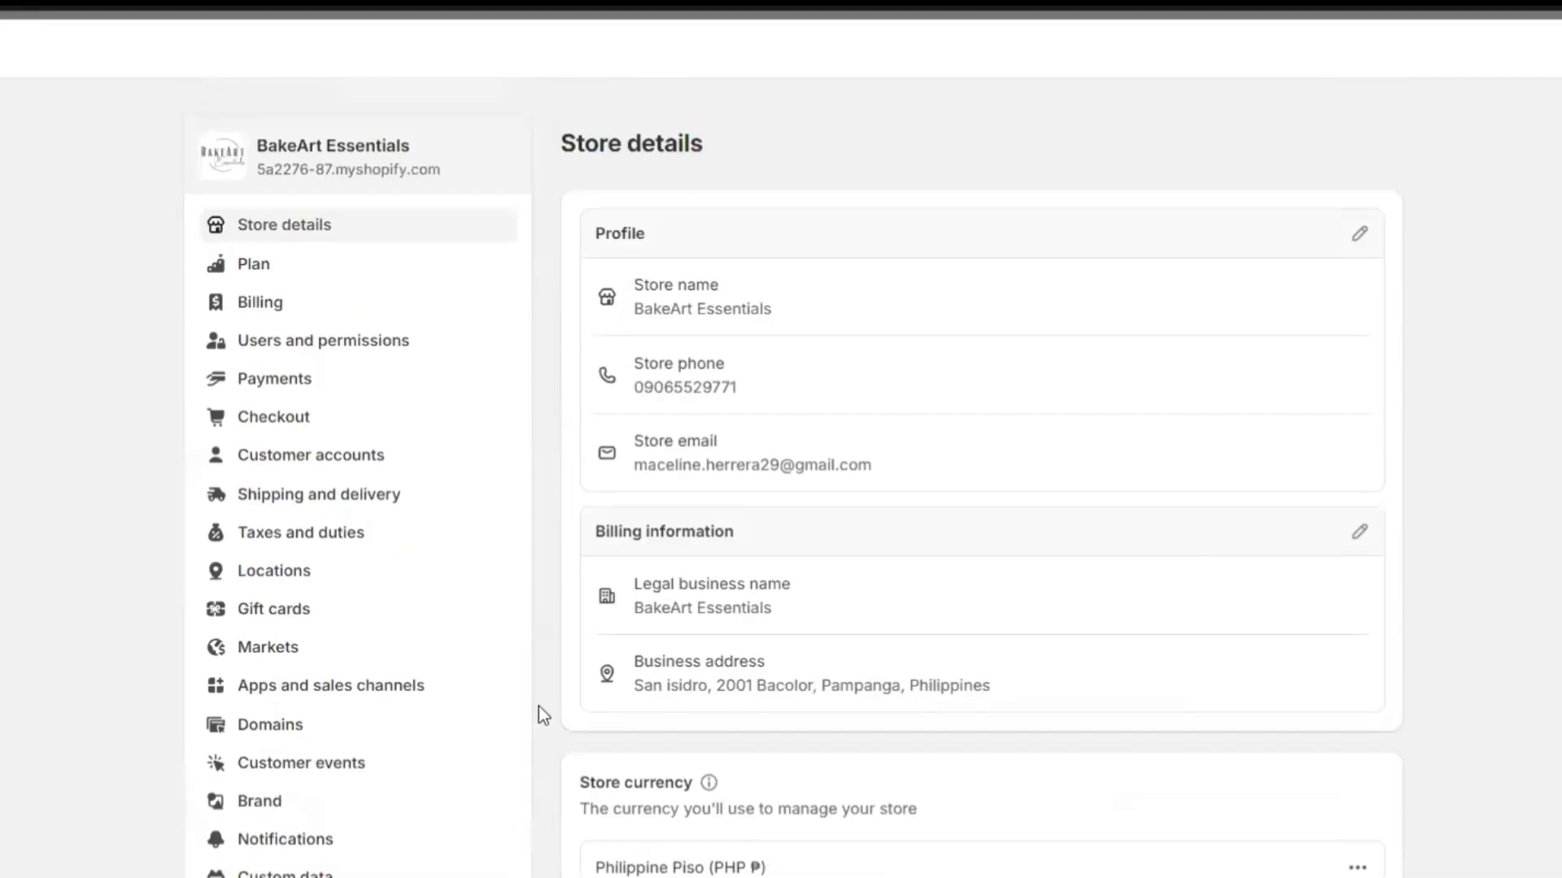
Look over the Plan and Billing pages, then review Users and permissions down to Collaborators.
left_click(262, 276)
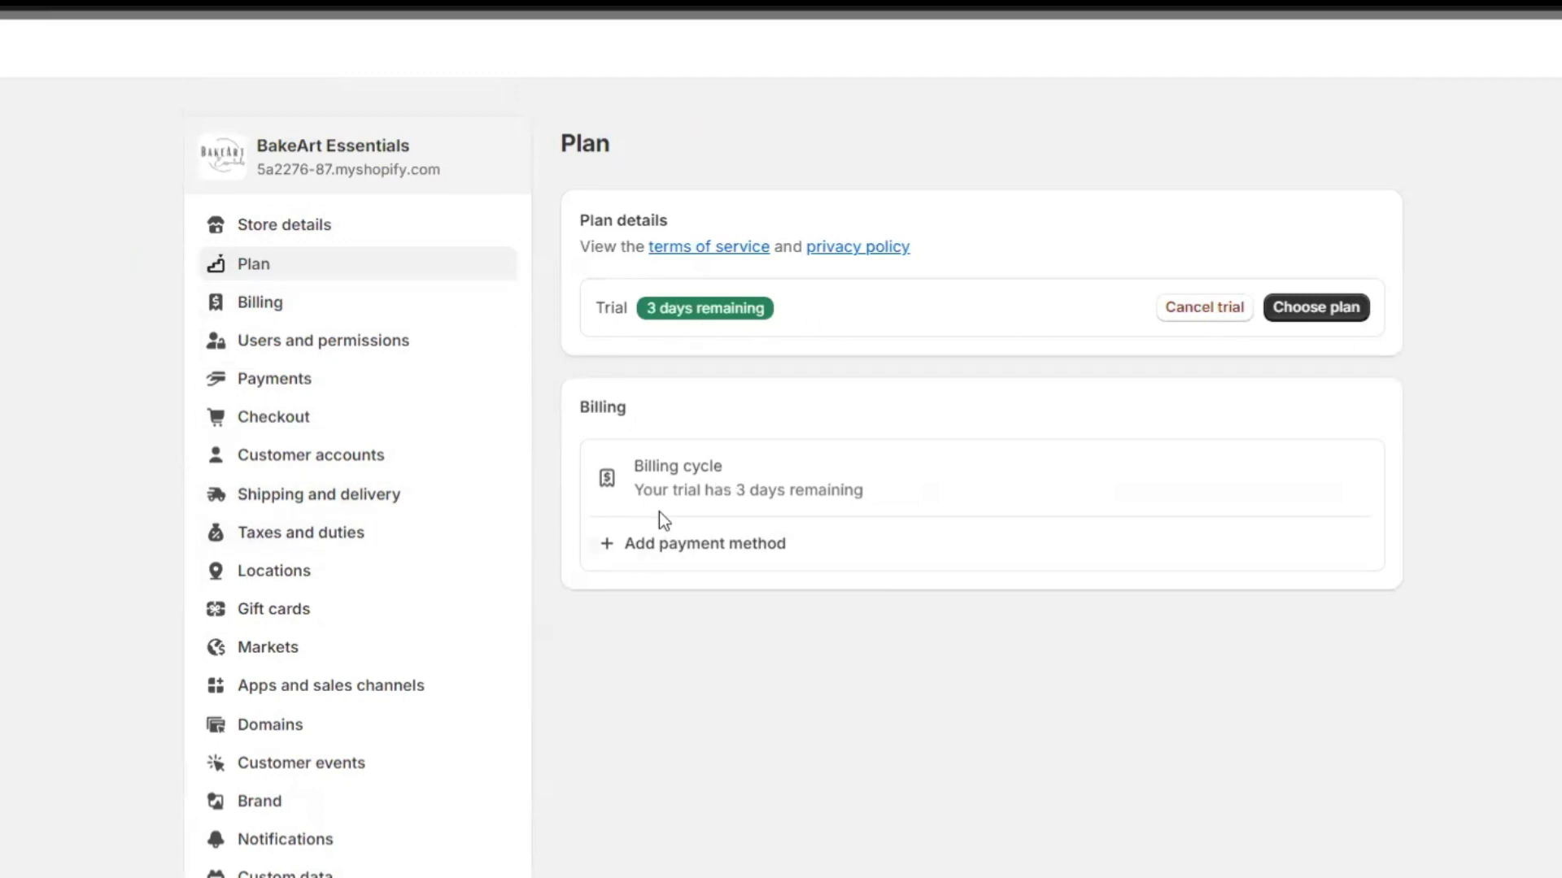
left_click(260, 305)
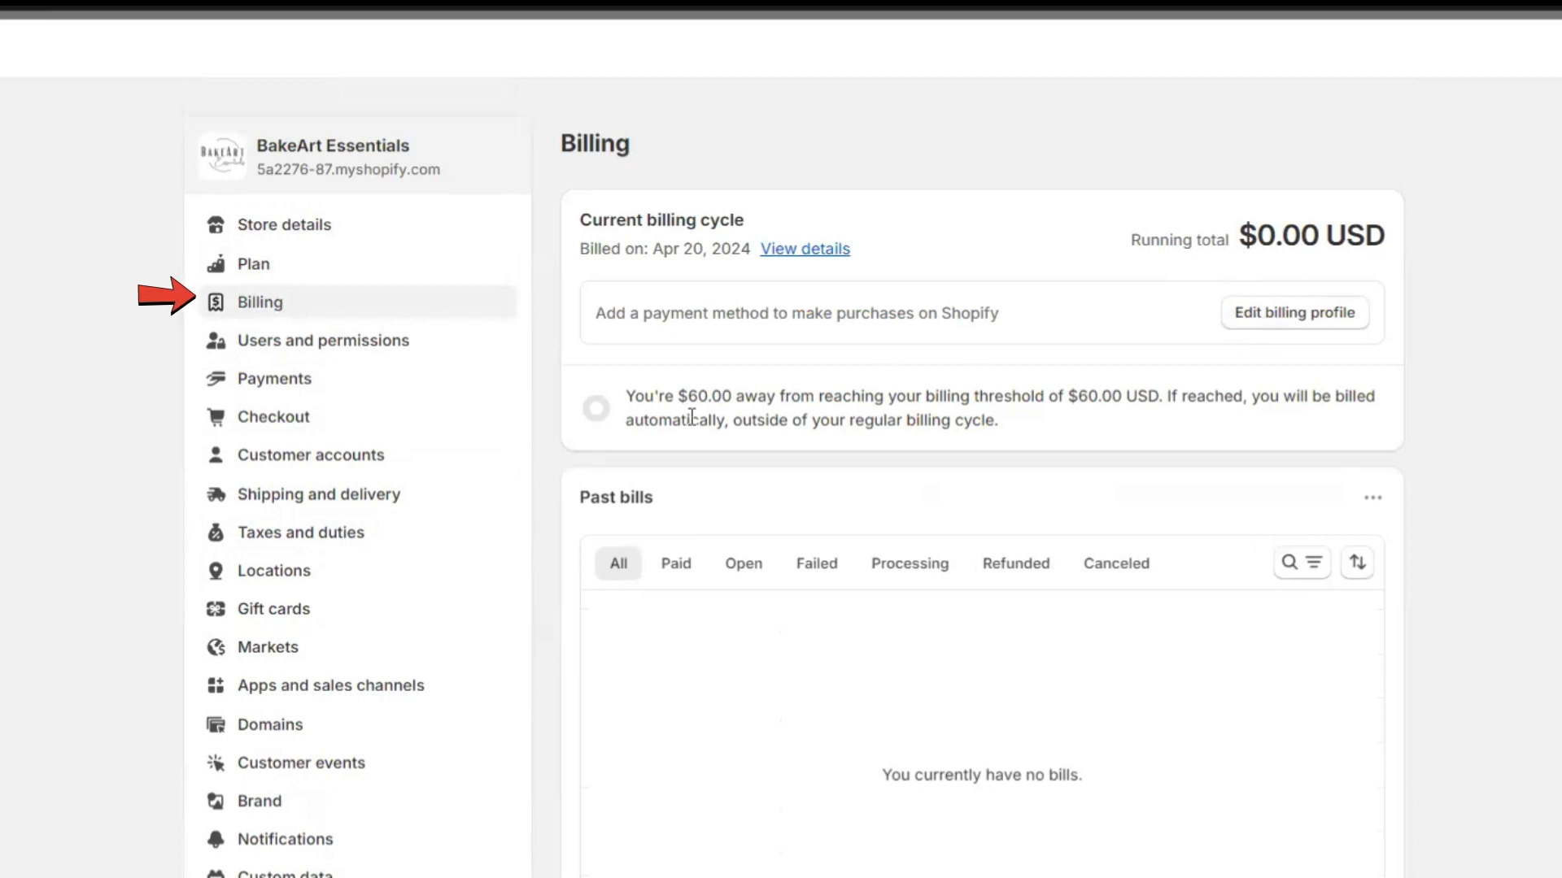
left_click(269, 352)
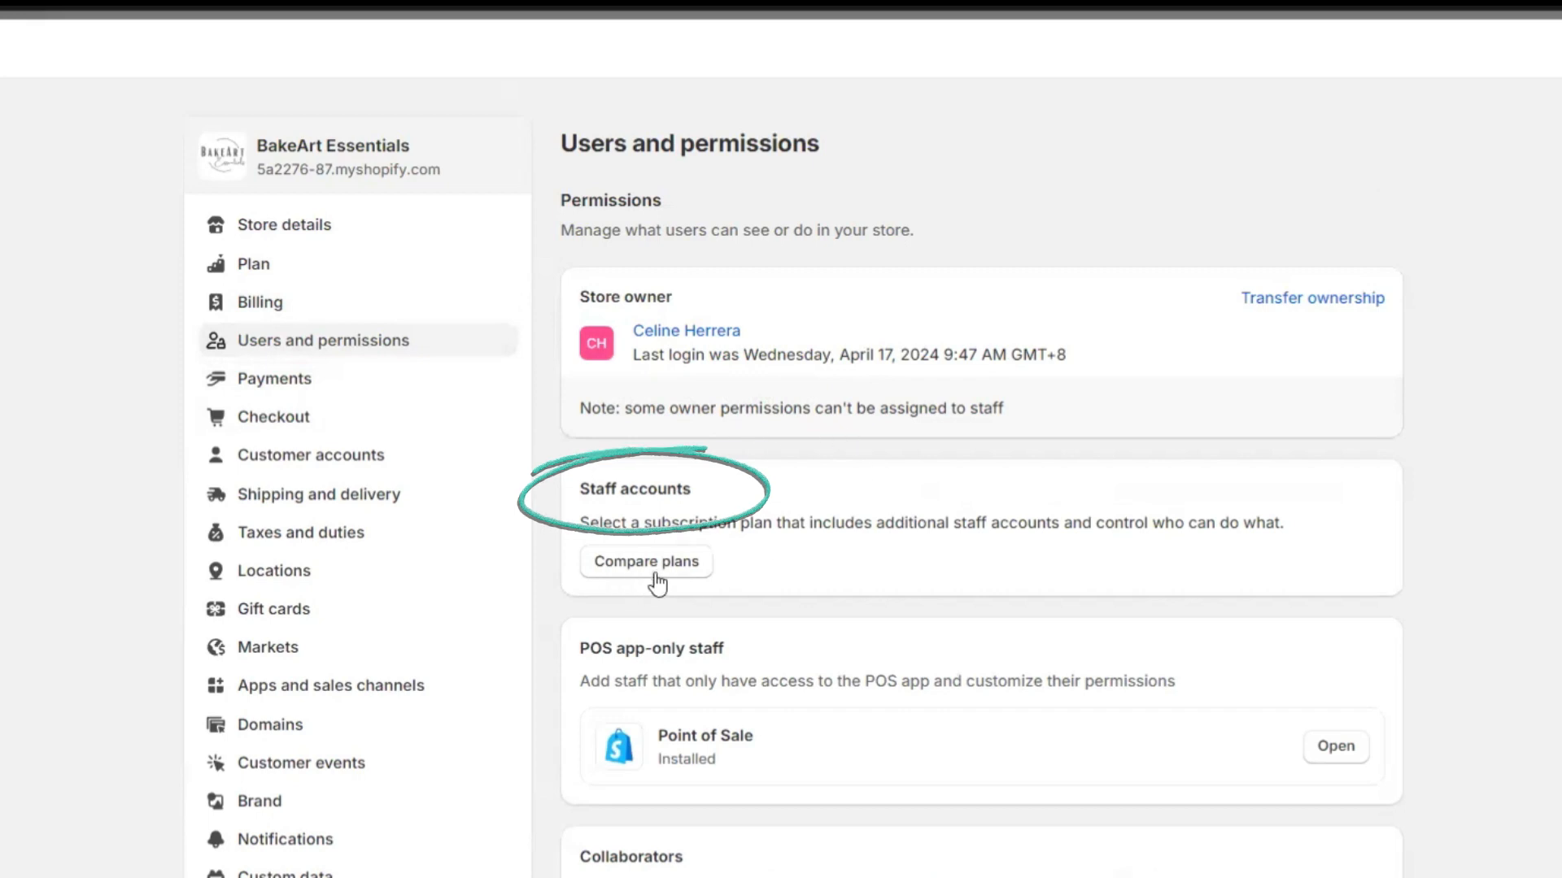
scroll(747, 692, "down", 3)
scroll(710, 600, "down", 3)
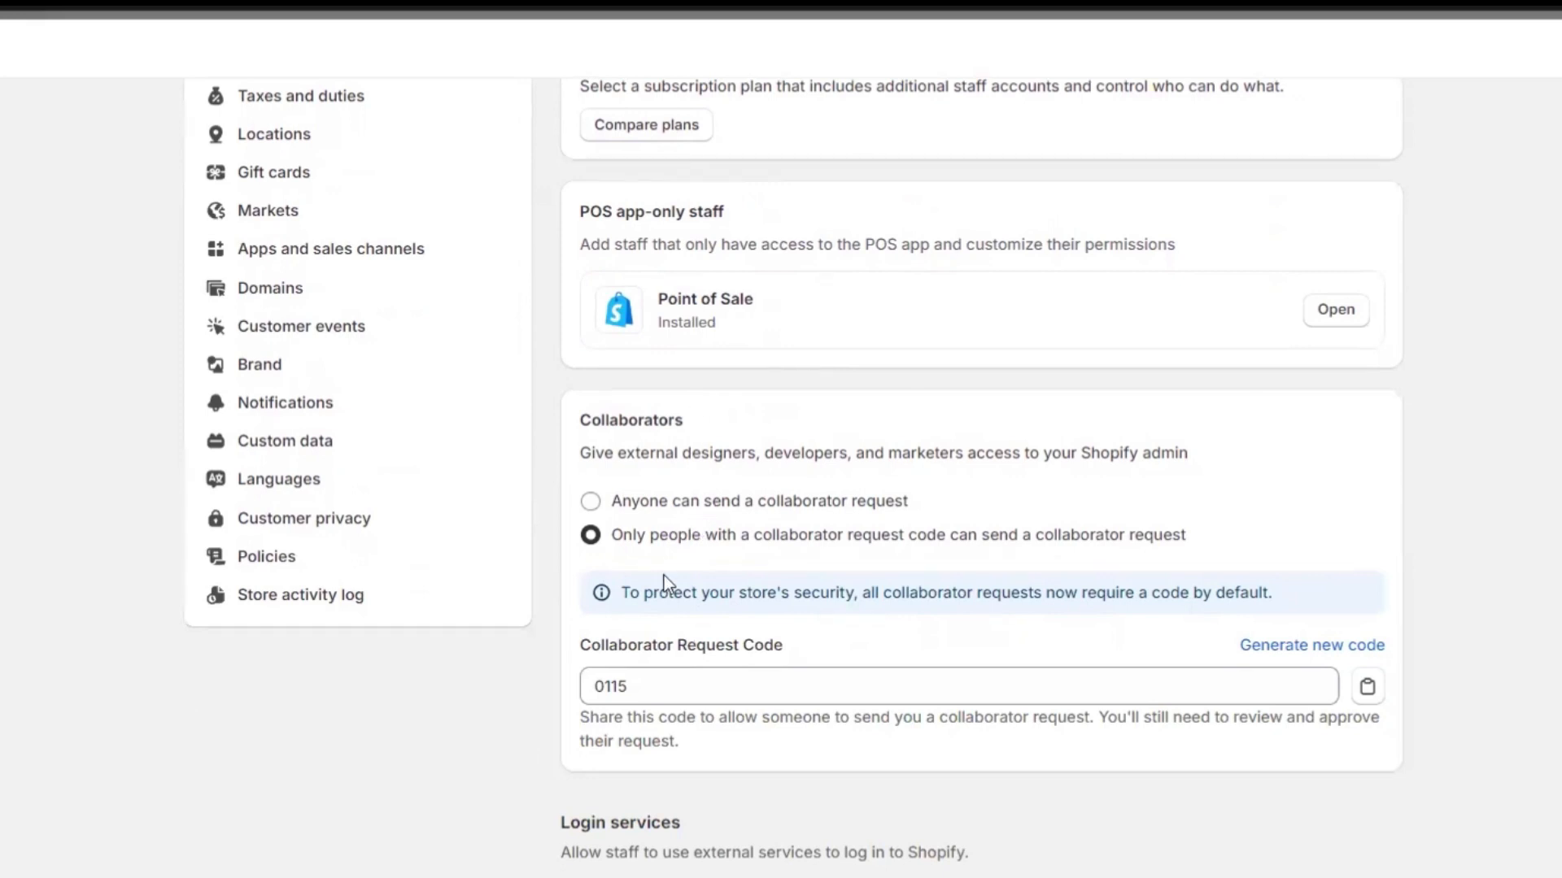
scroll(456, 407, "up", 6)
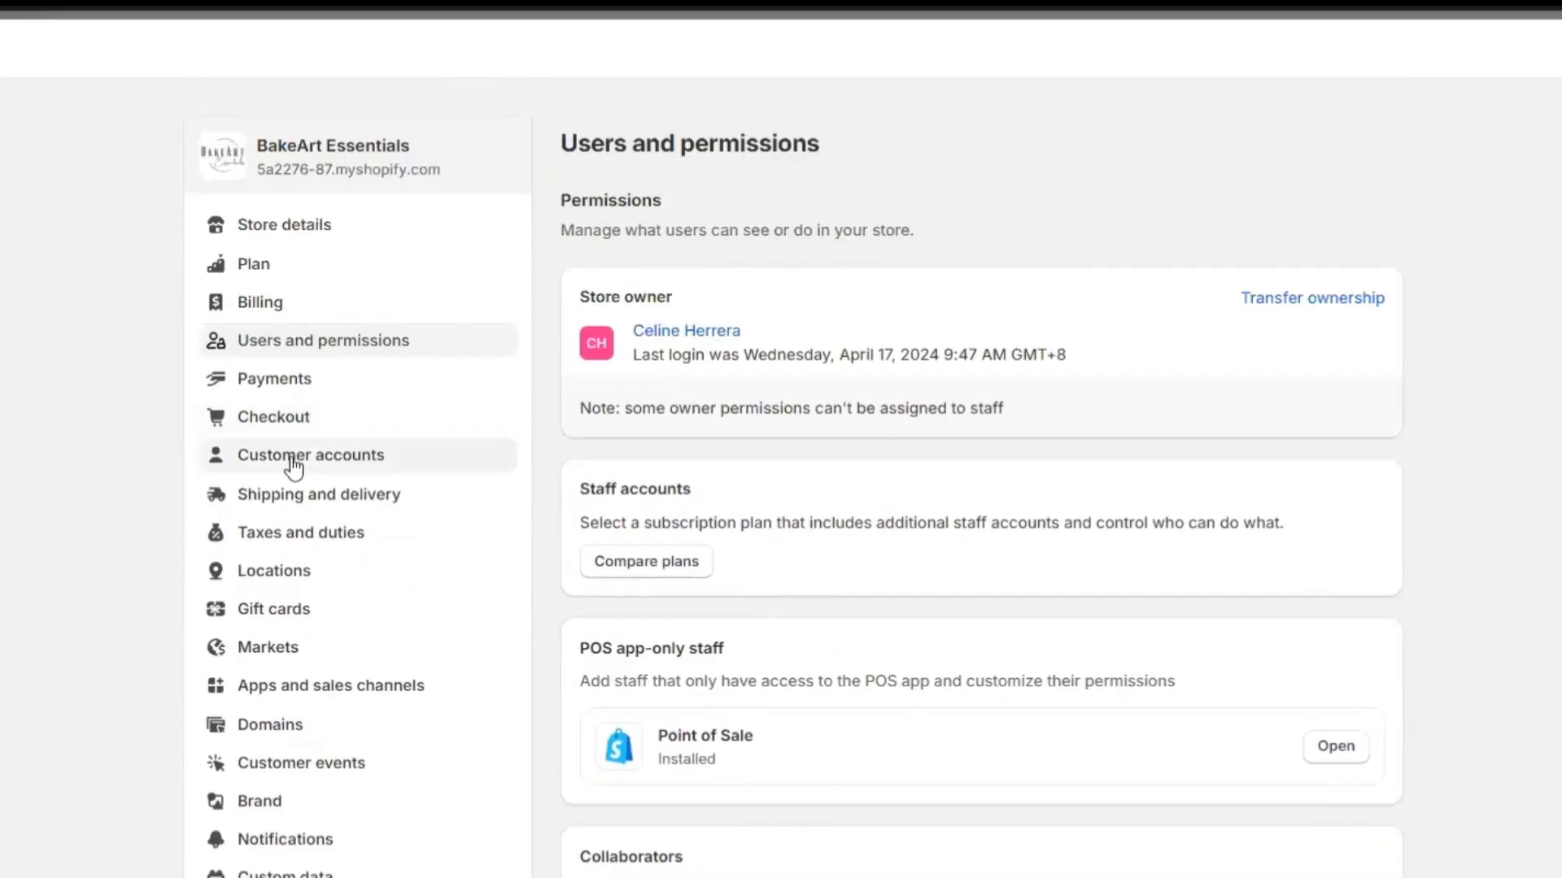
Check the PayPal payment method in Payments: 0% transaction fee, setup still incomplete.
left_click(375, 382)
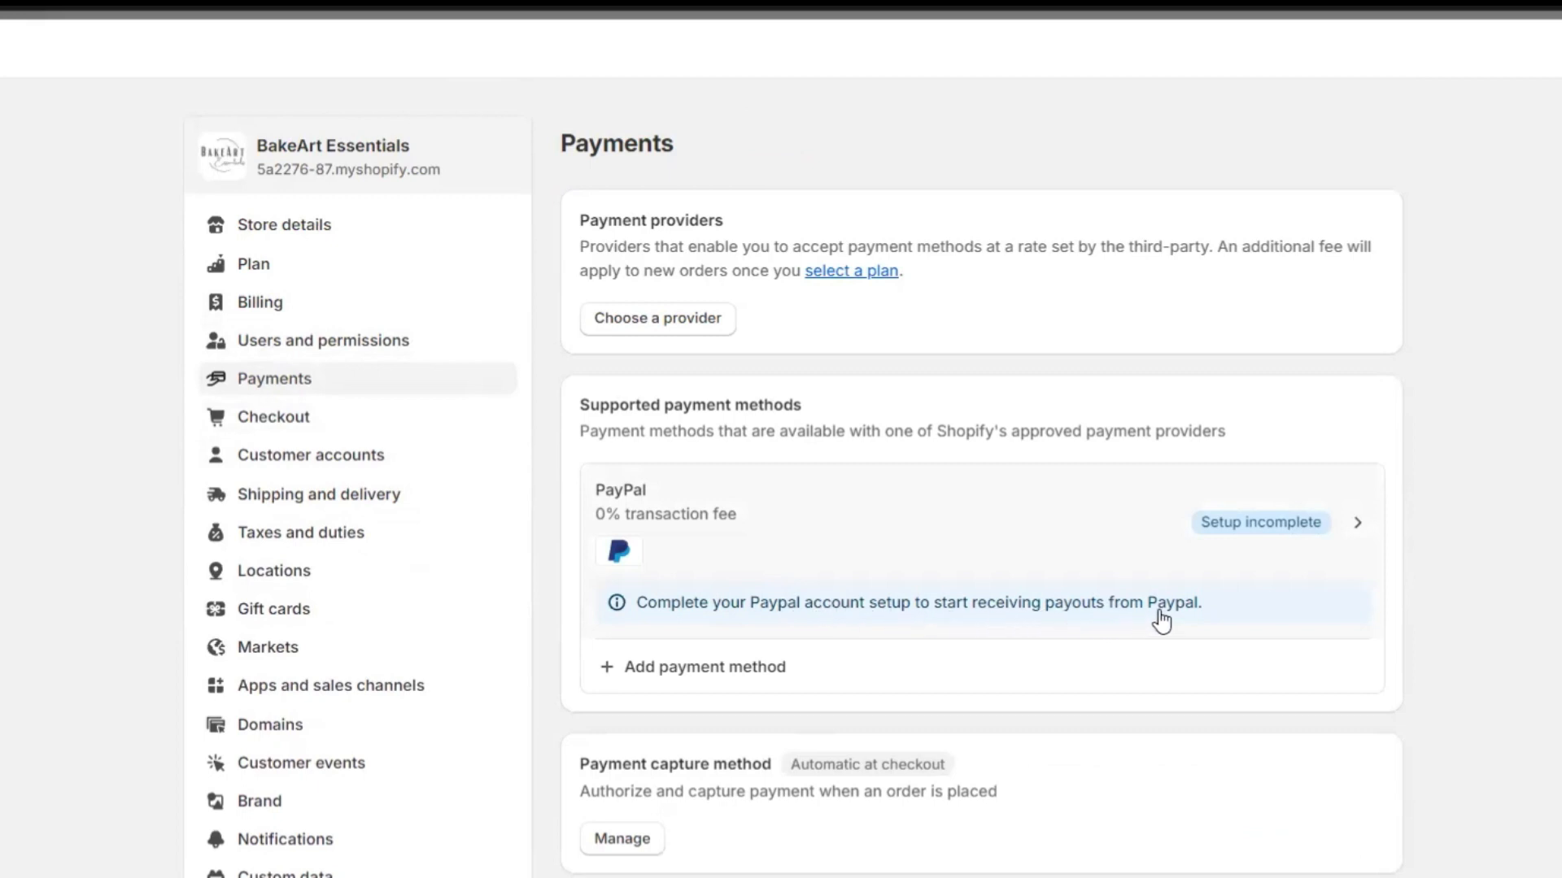
left_click(1357, 529)
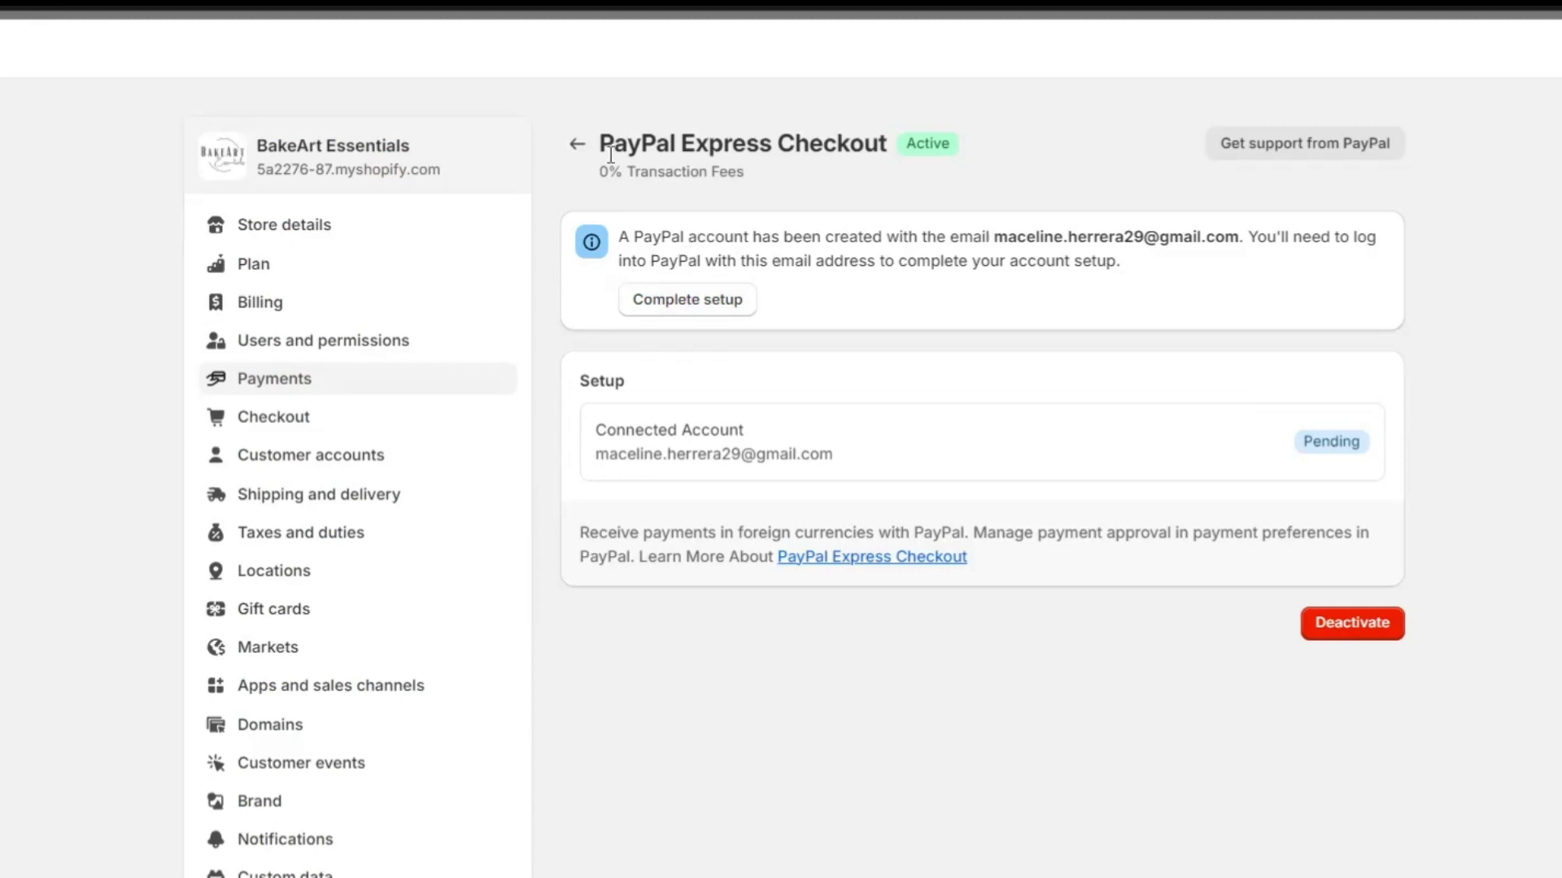
left_click(578, 149)
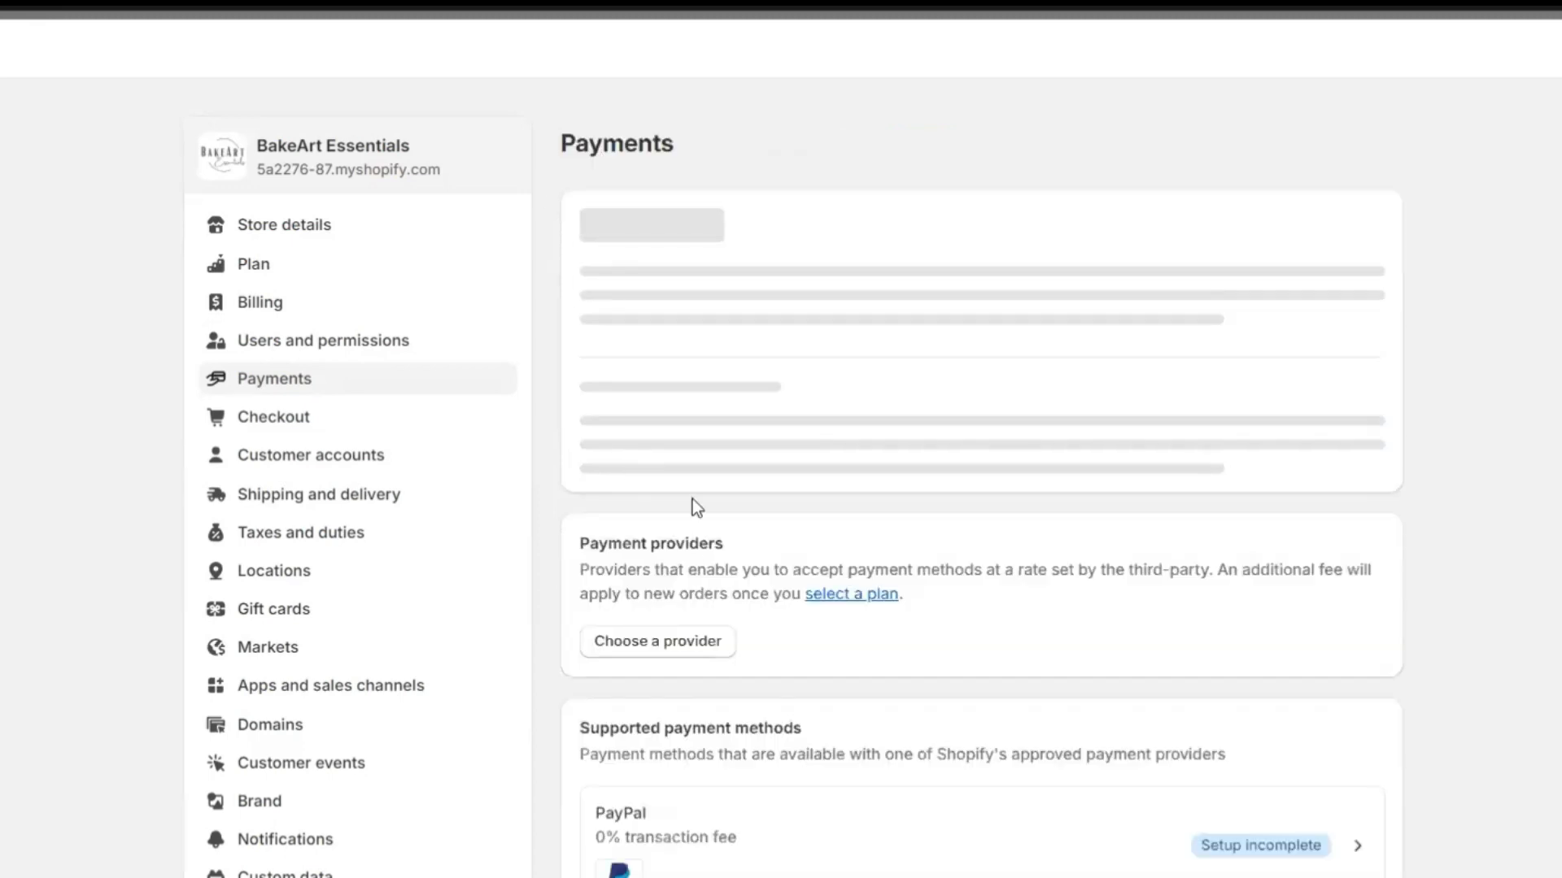
scroll(637, 379, "down", 5)
scroll(819, 561, "up", 2)
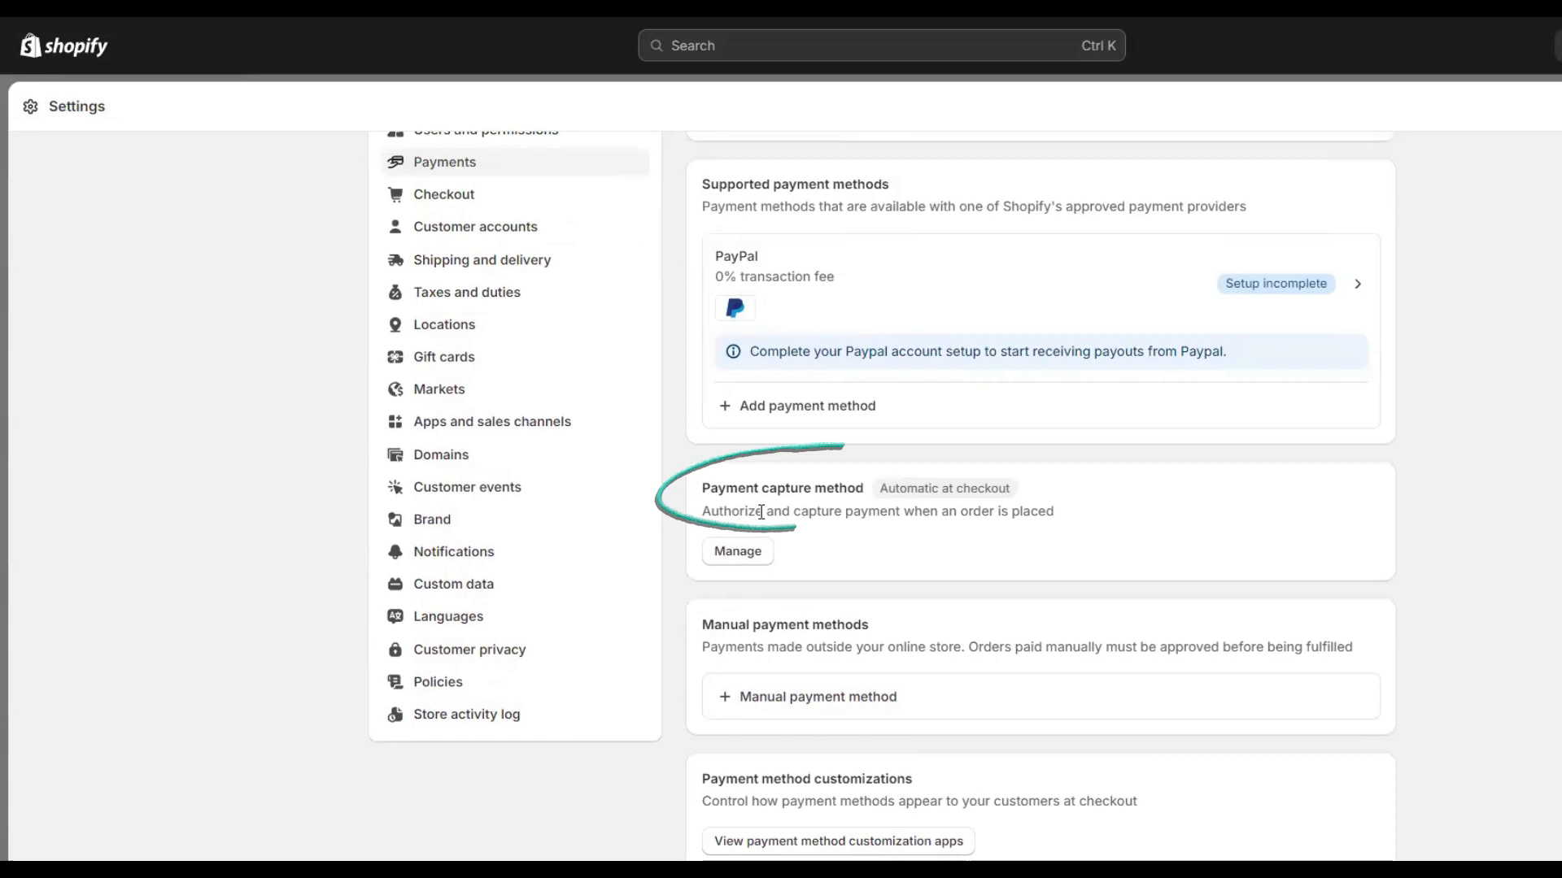
left_click(738, 554)
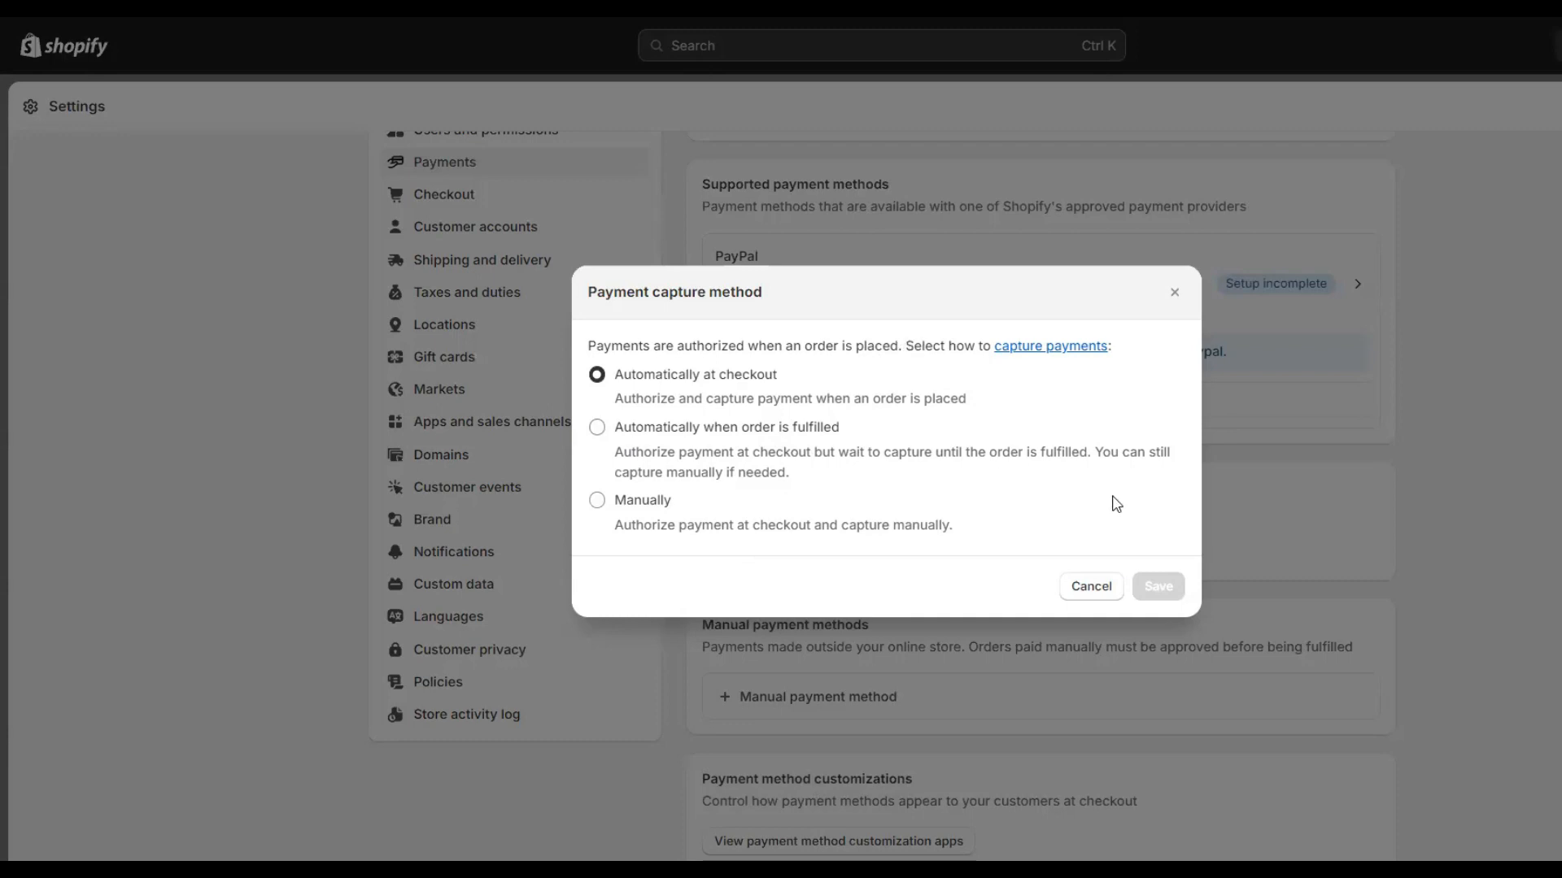
left_click(1090, 587)
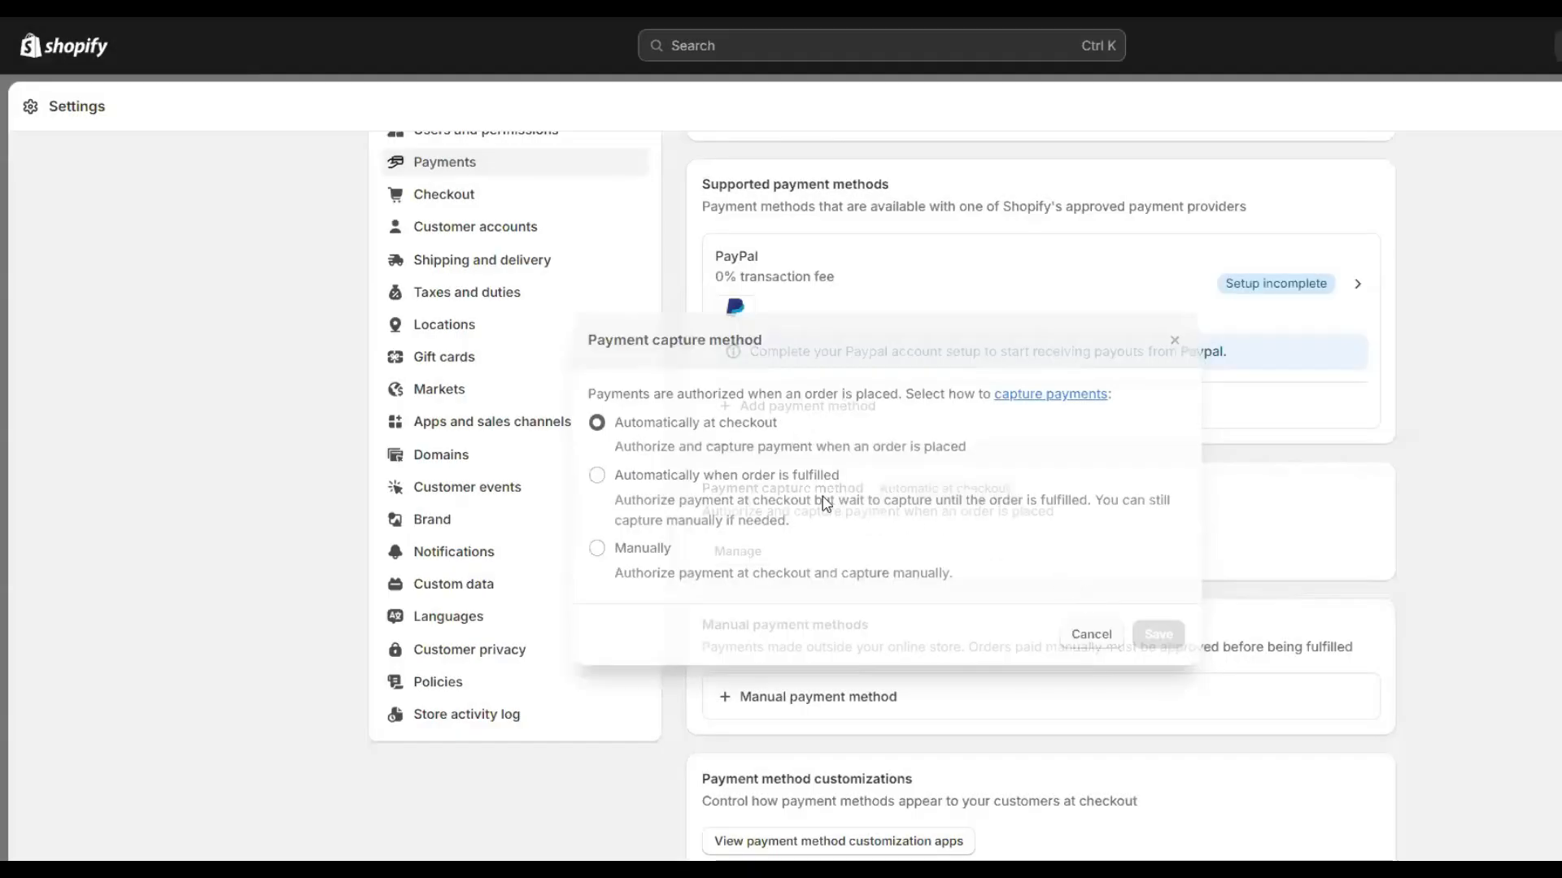
scroll(805, 667, "down", 2)
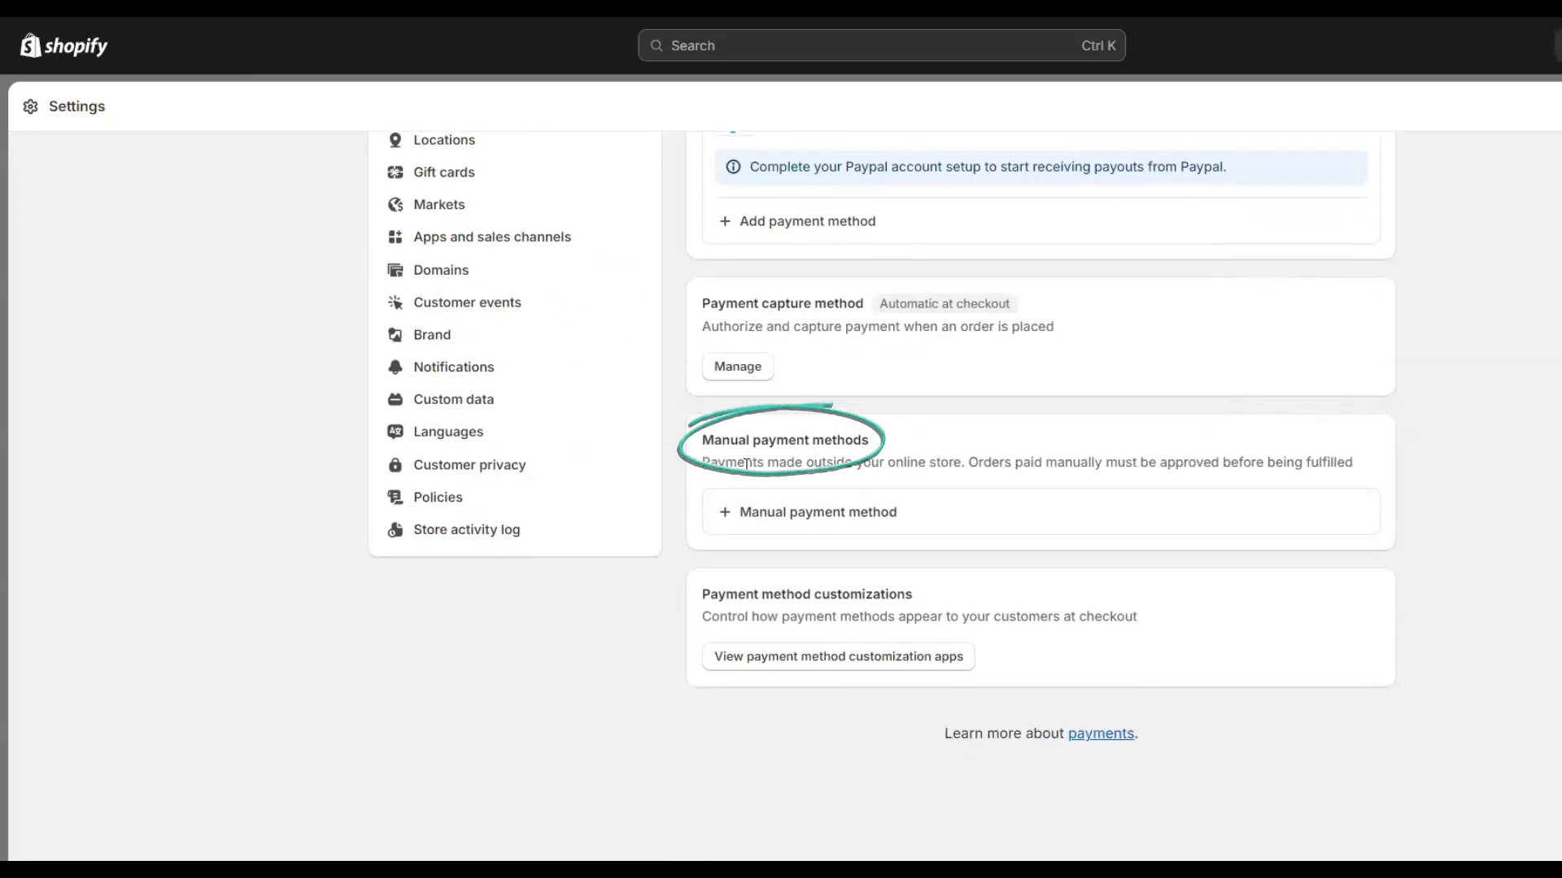
left_click(796, 520)
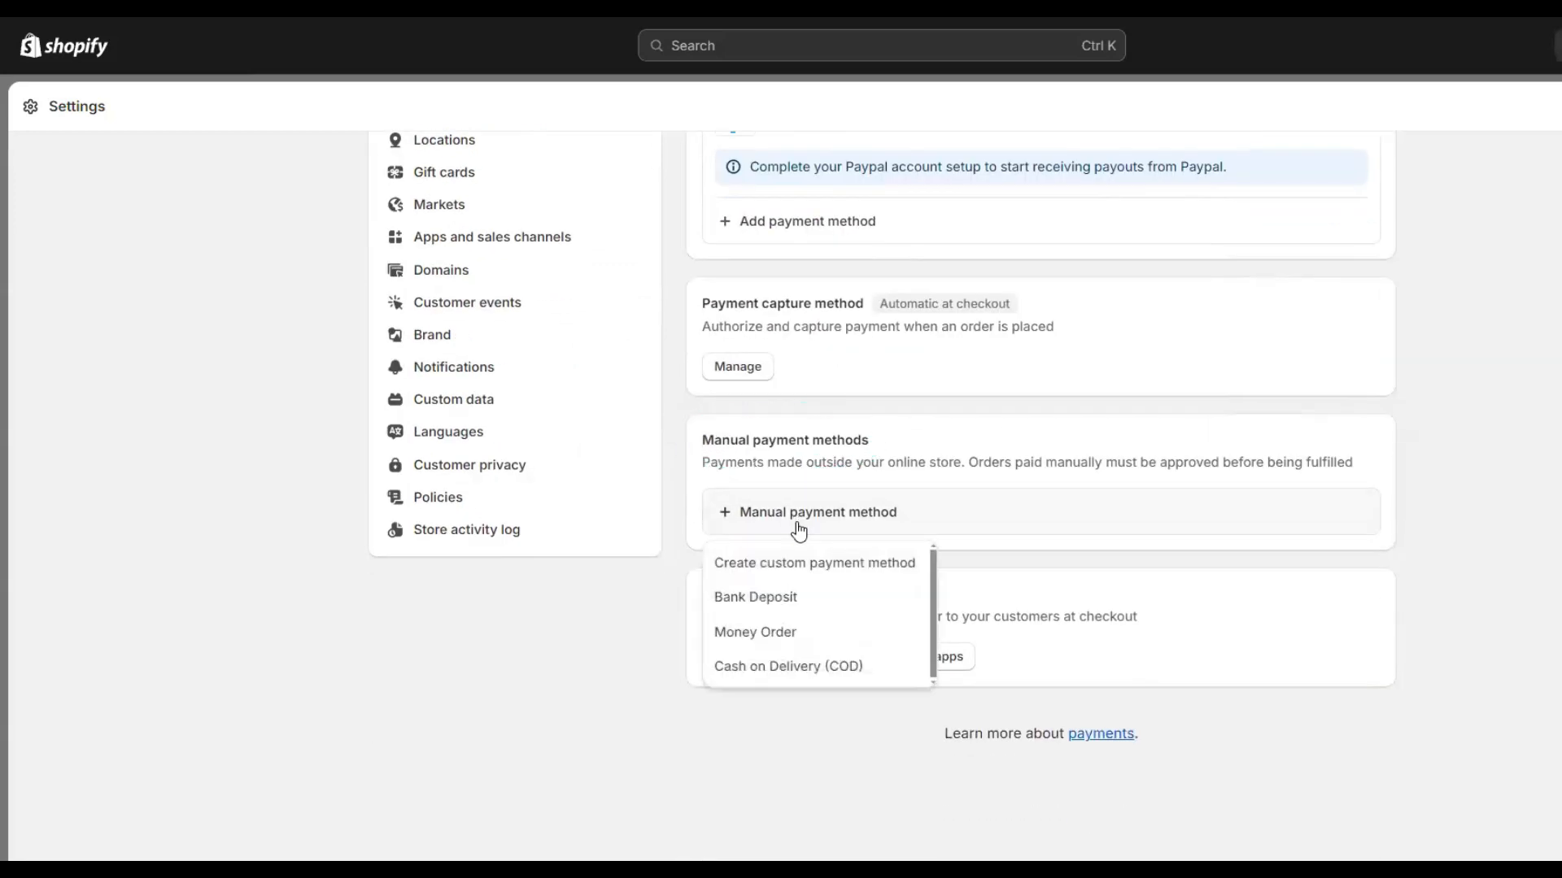
left_click(799, 609)
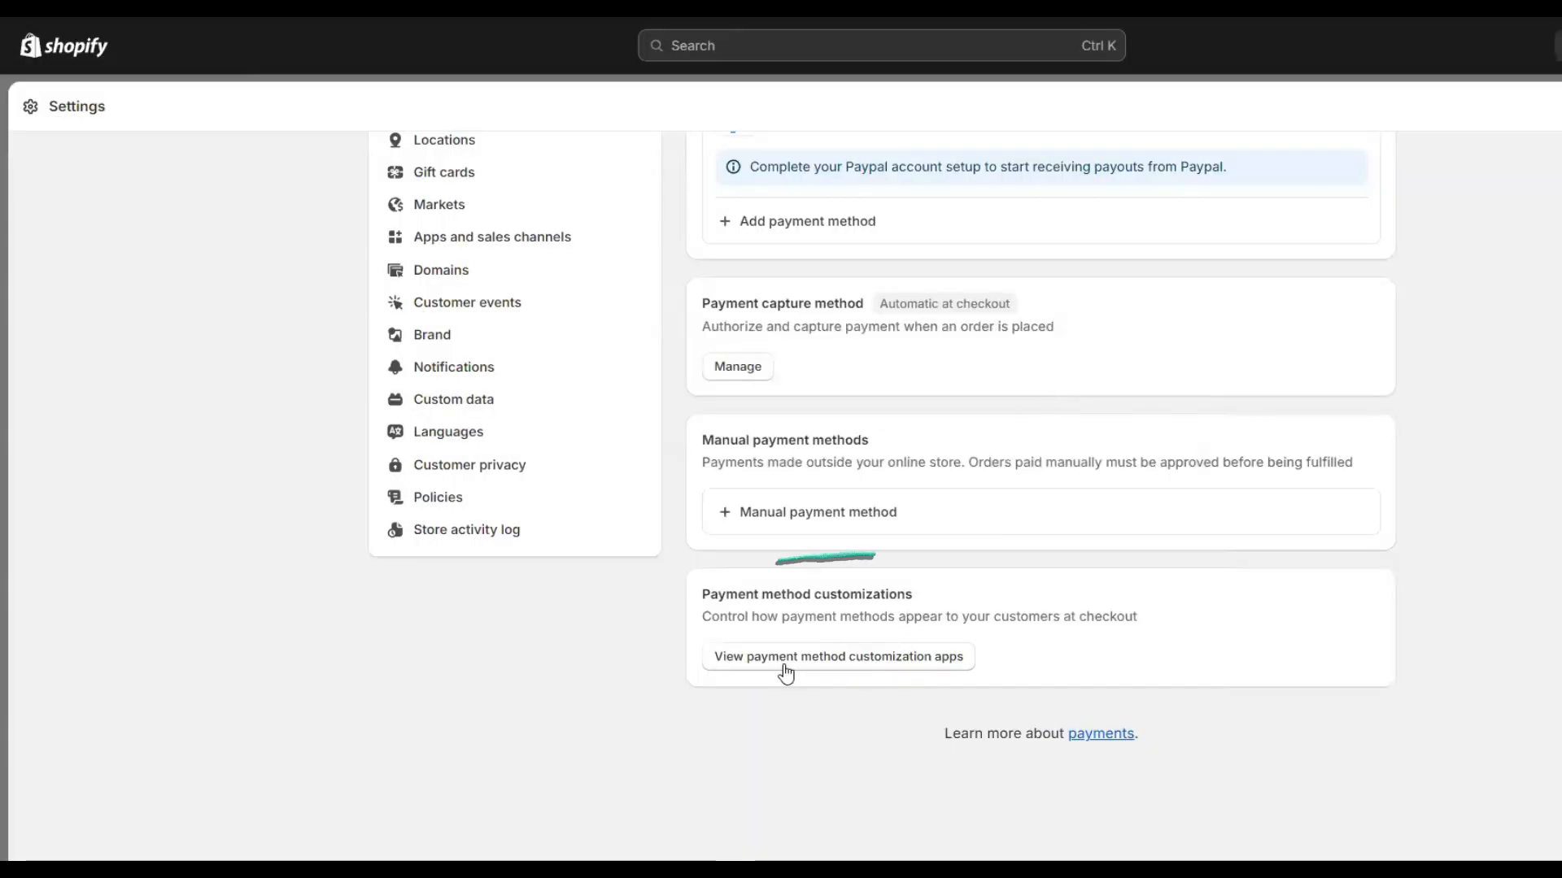
scroll(716, 642, "up", 4)
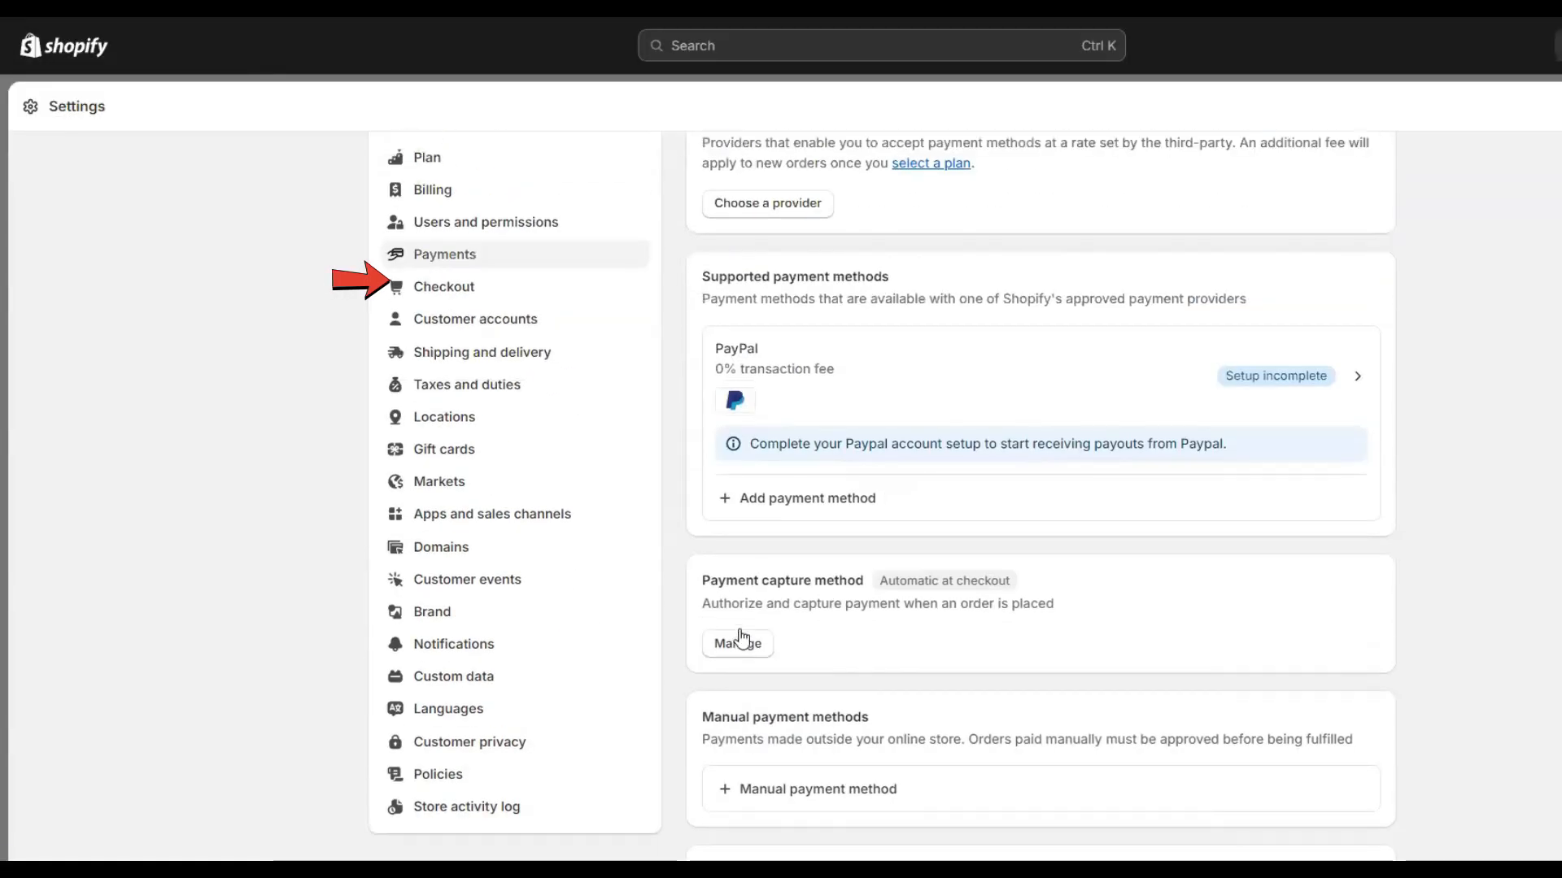
Go via Checkout to Customer accounts, where the login link is unchecked, and start editing.
left_click(445, 293)
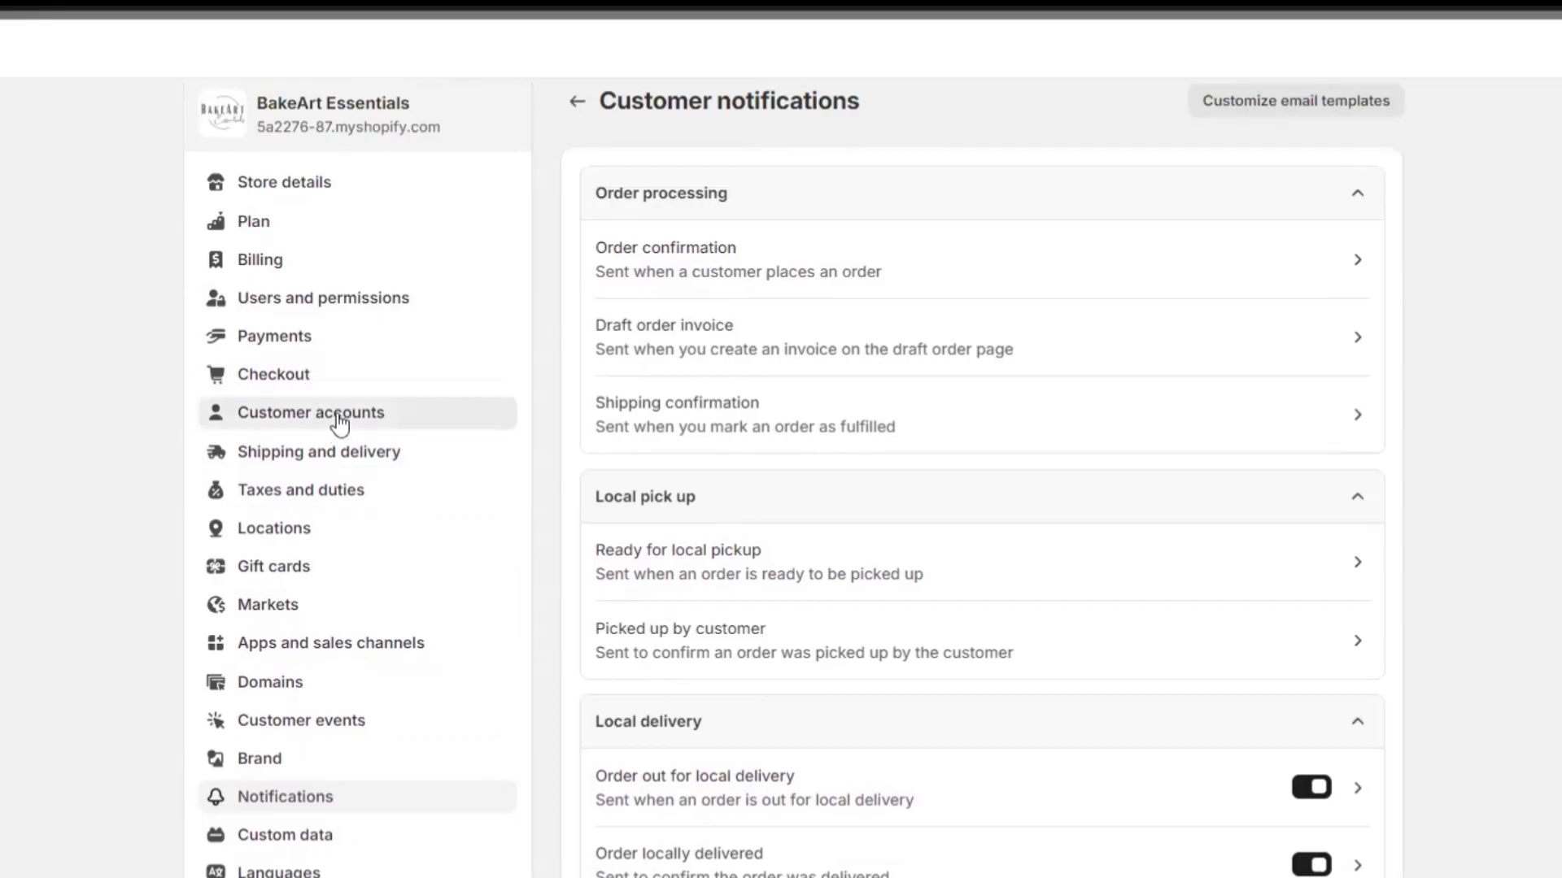
left_click(340, 422)
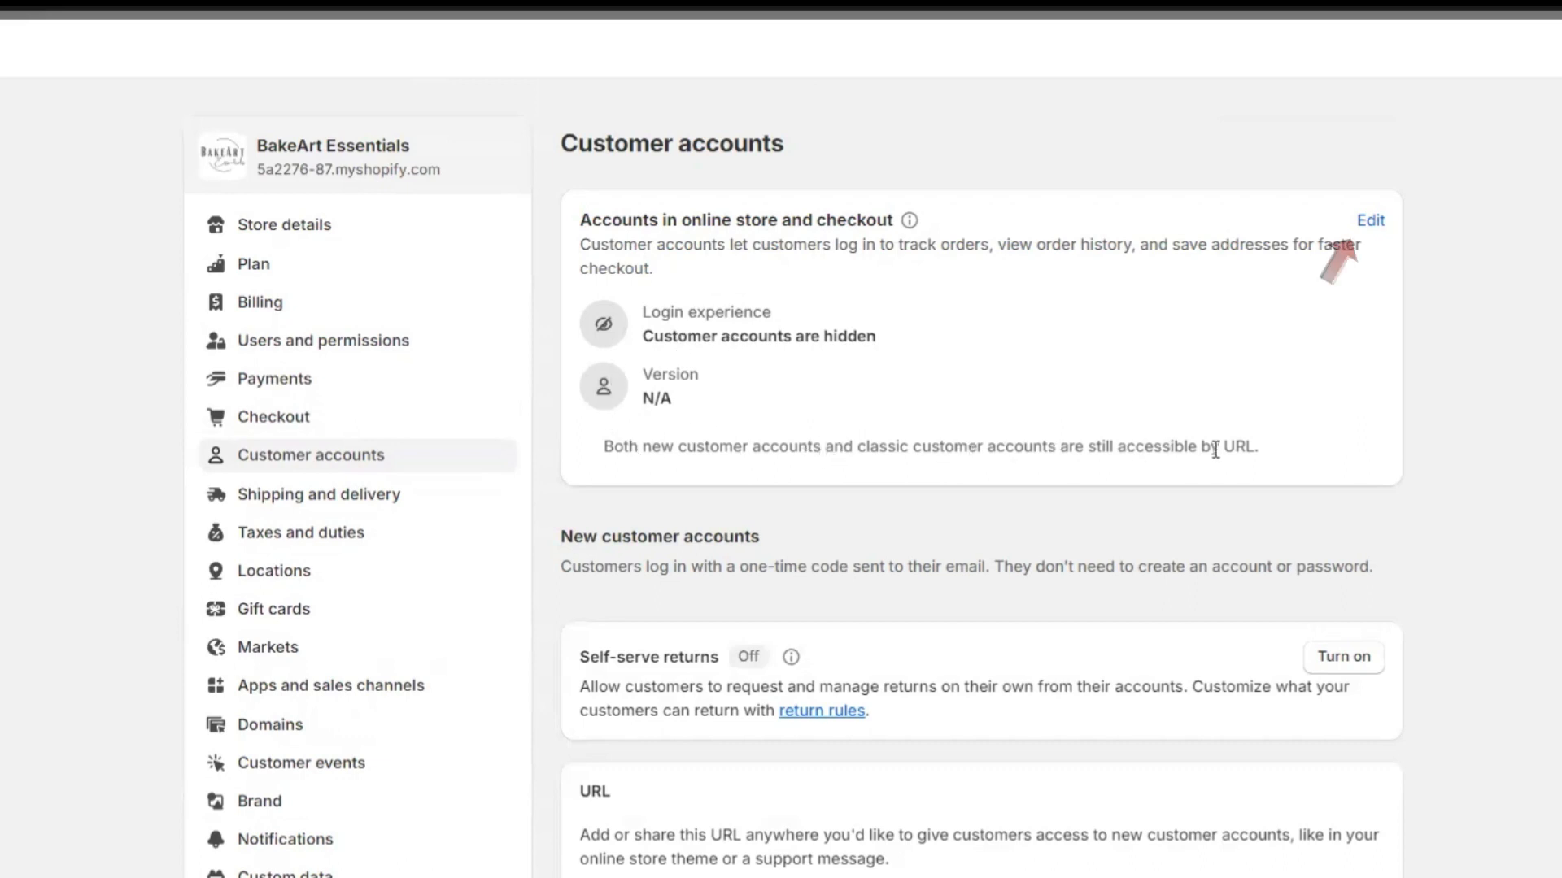
left_click(1371, 221)
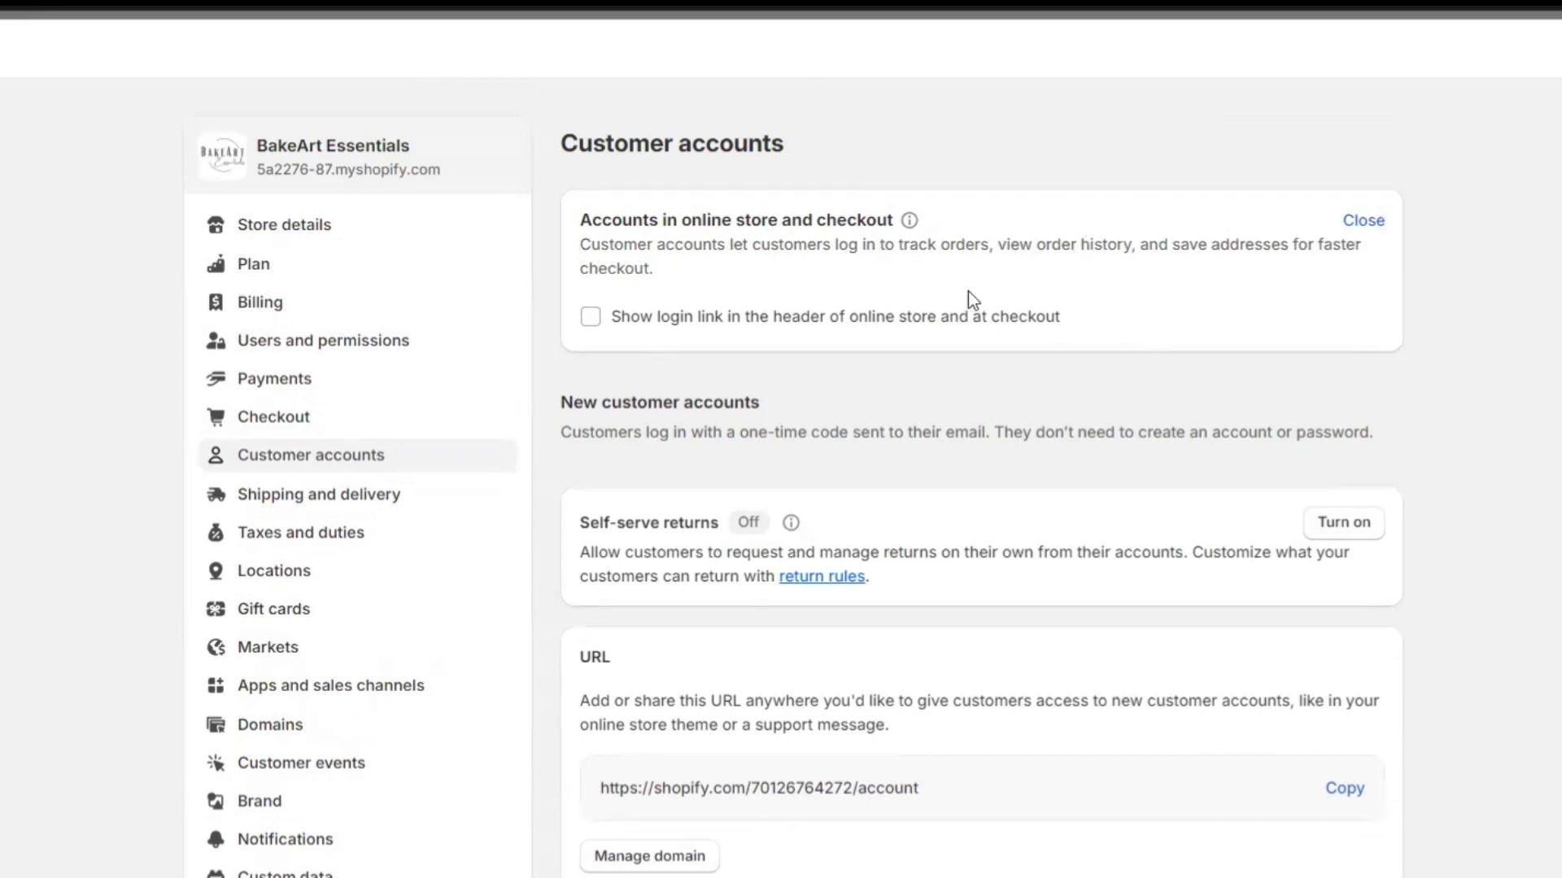
Show the login link in the header and at checkout, keep classic accounts, and copy the URL.
left_click(590, 319)
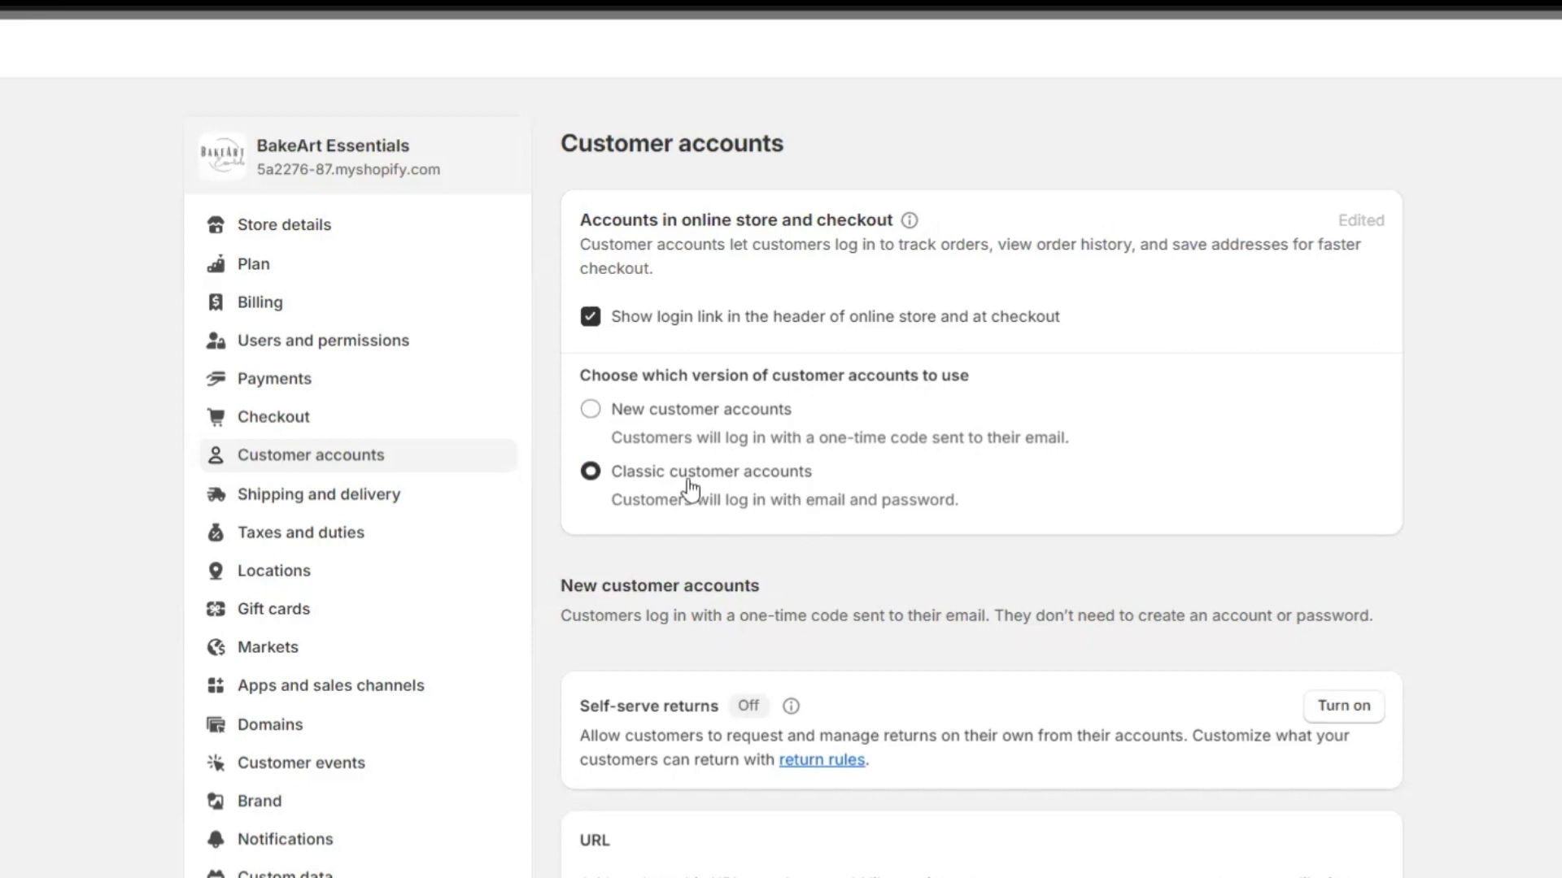
scroll(592, 427, "down", 4)
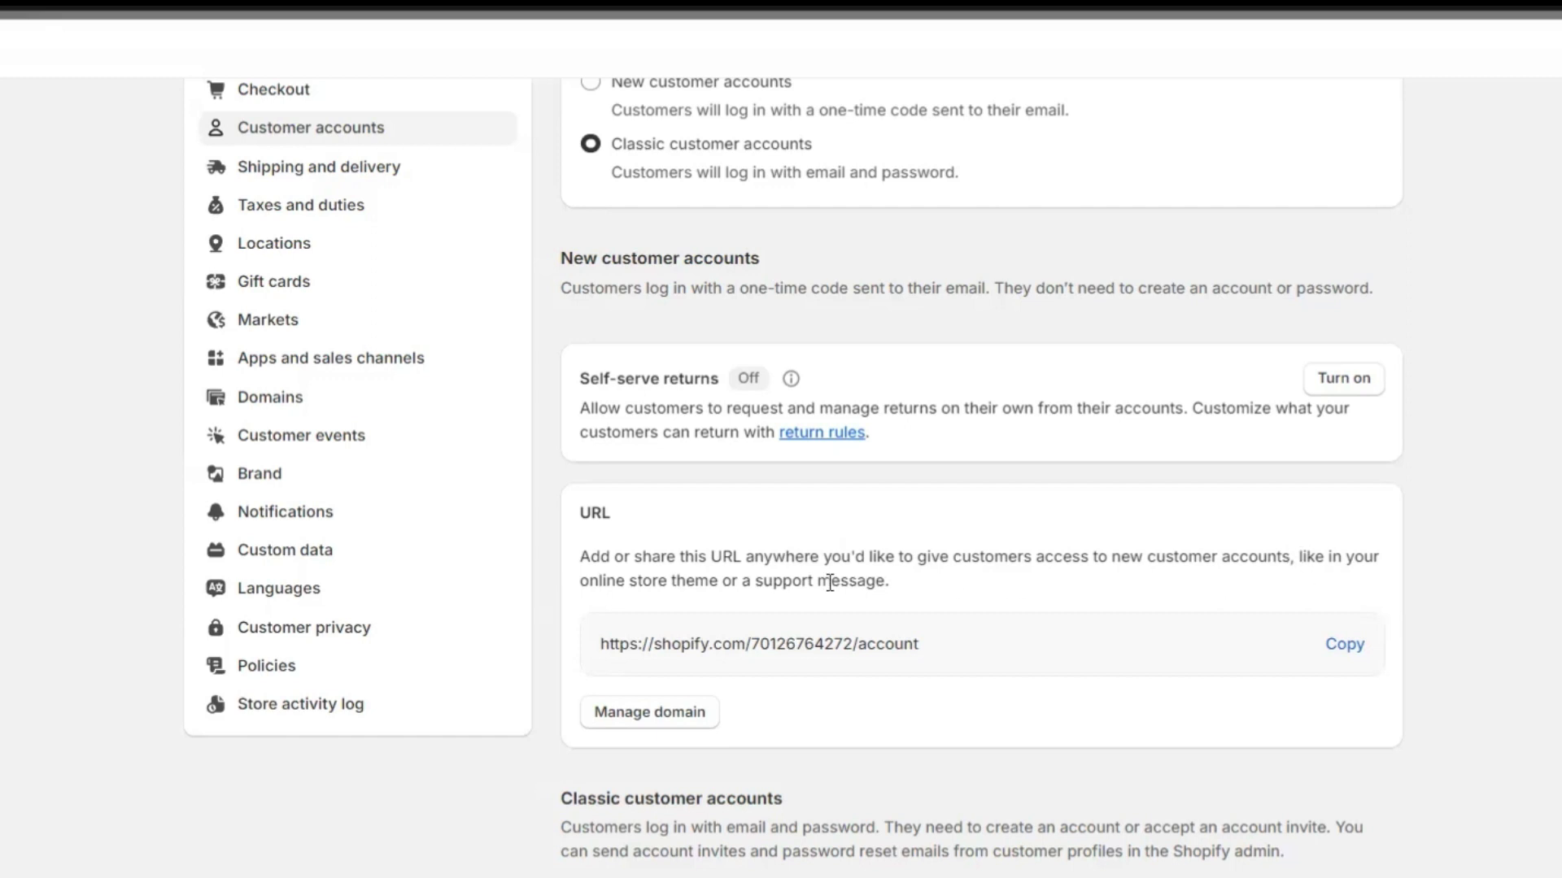
scroll(1462, 655, "down", 5)
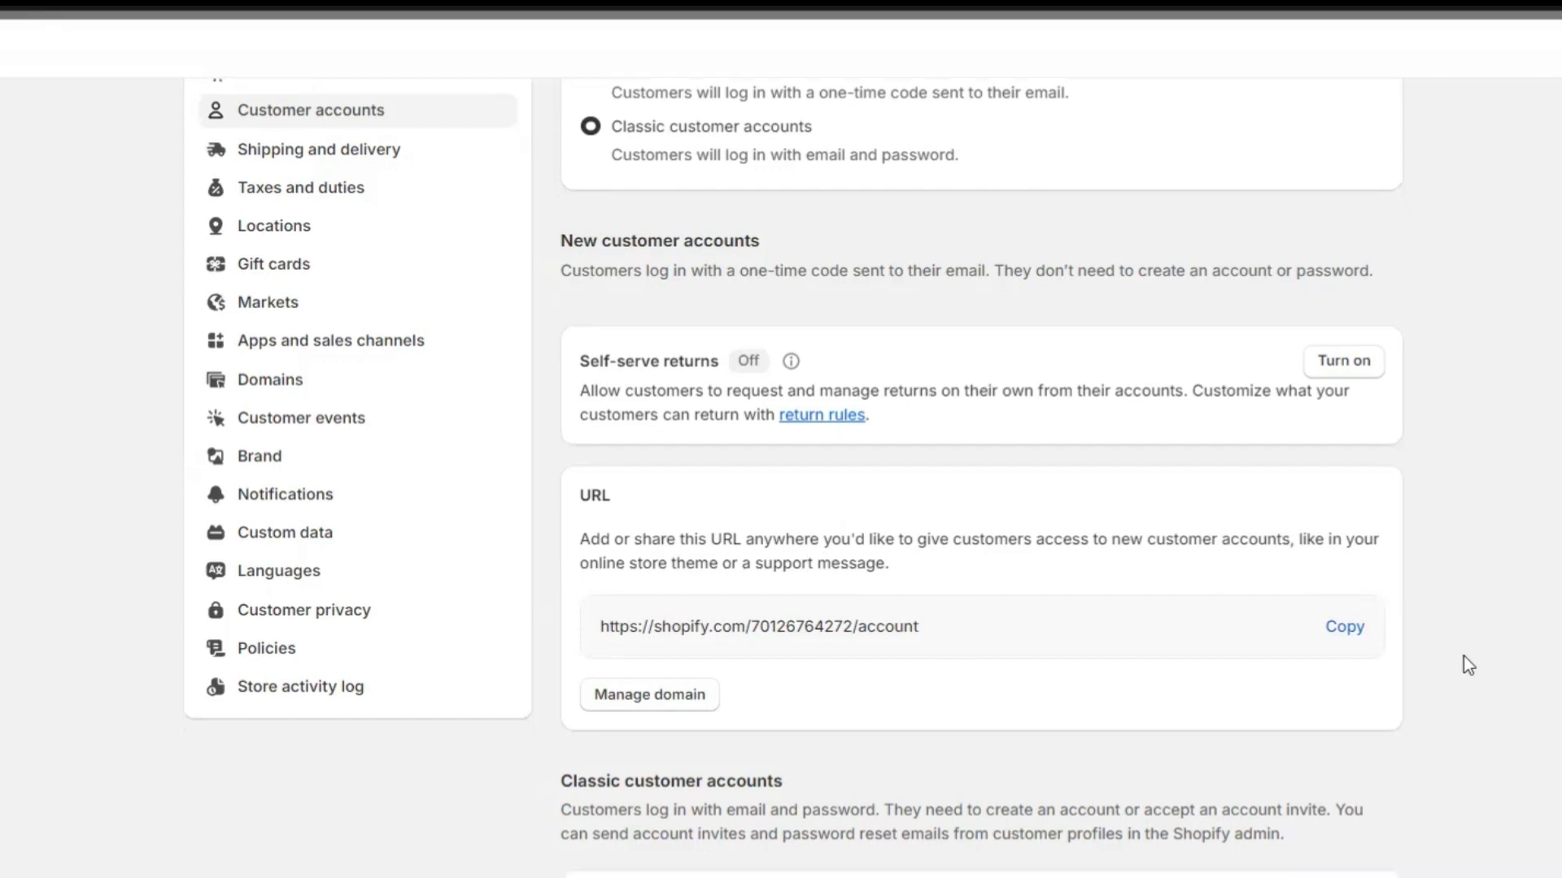
left_click(1344, 426)
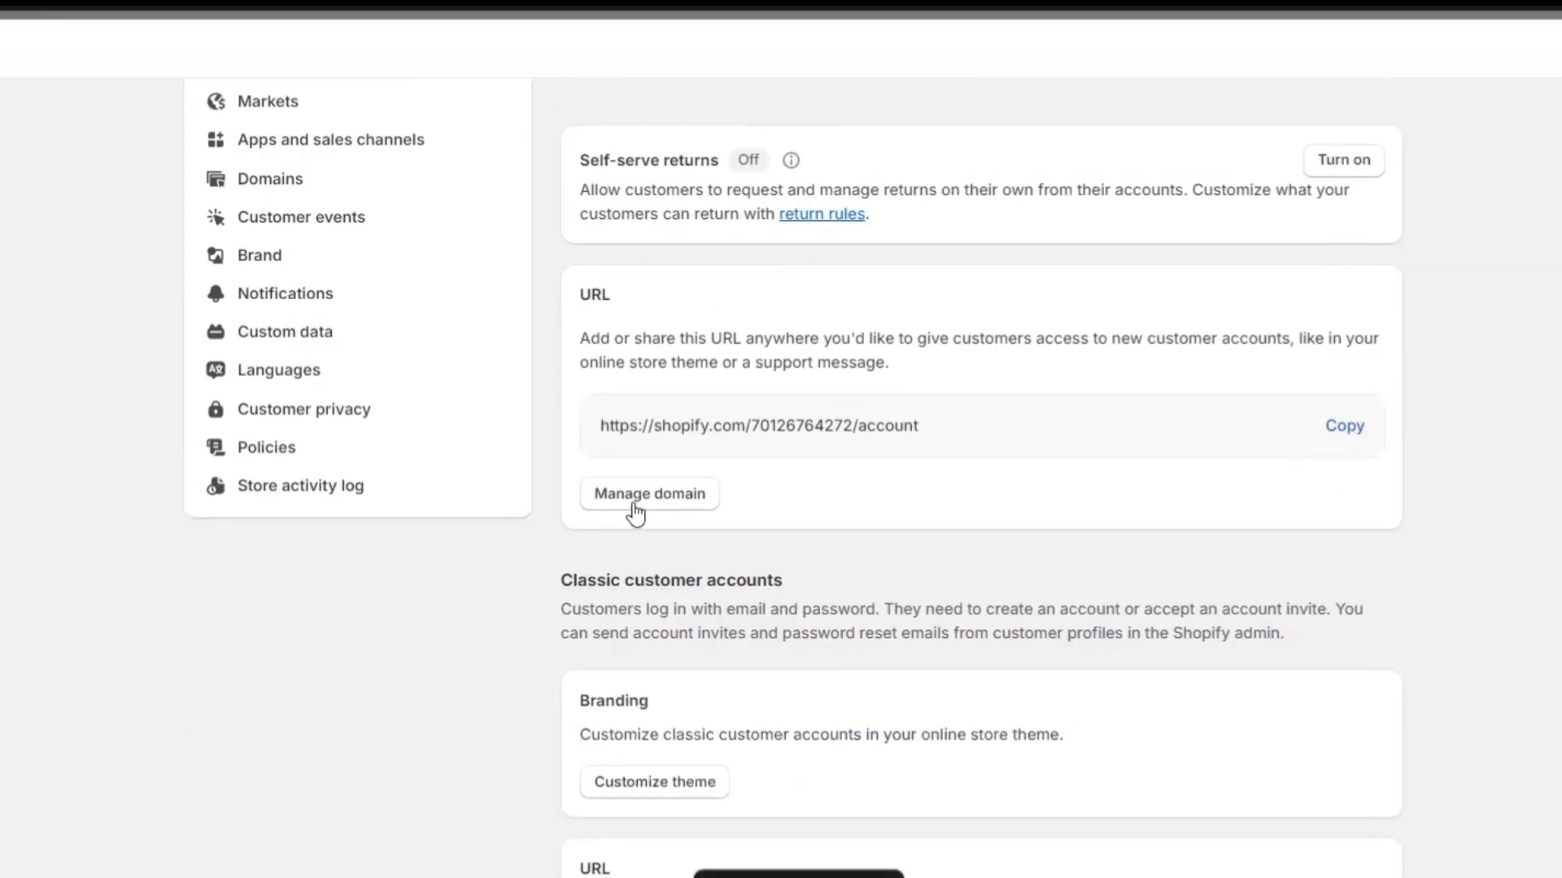
Open the Customer login template in the Dawn theme editor.
scroll(832, 678, "down", 3)
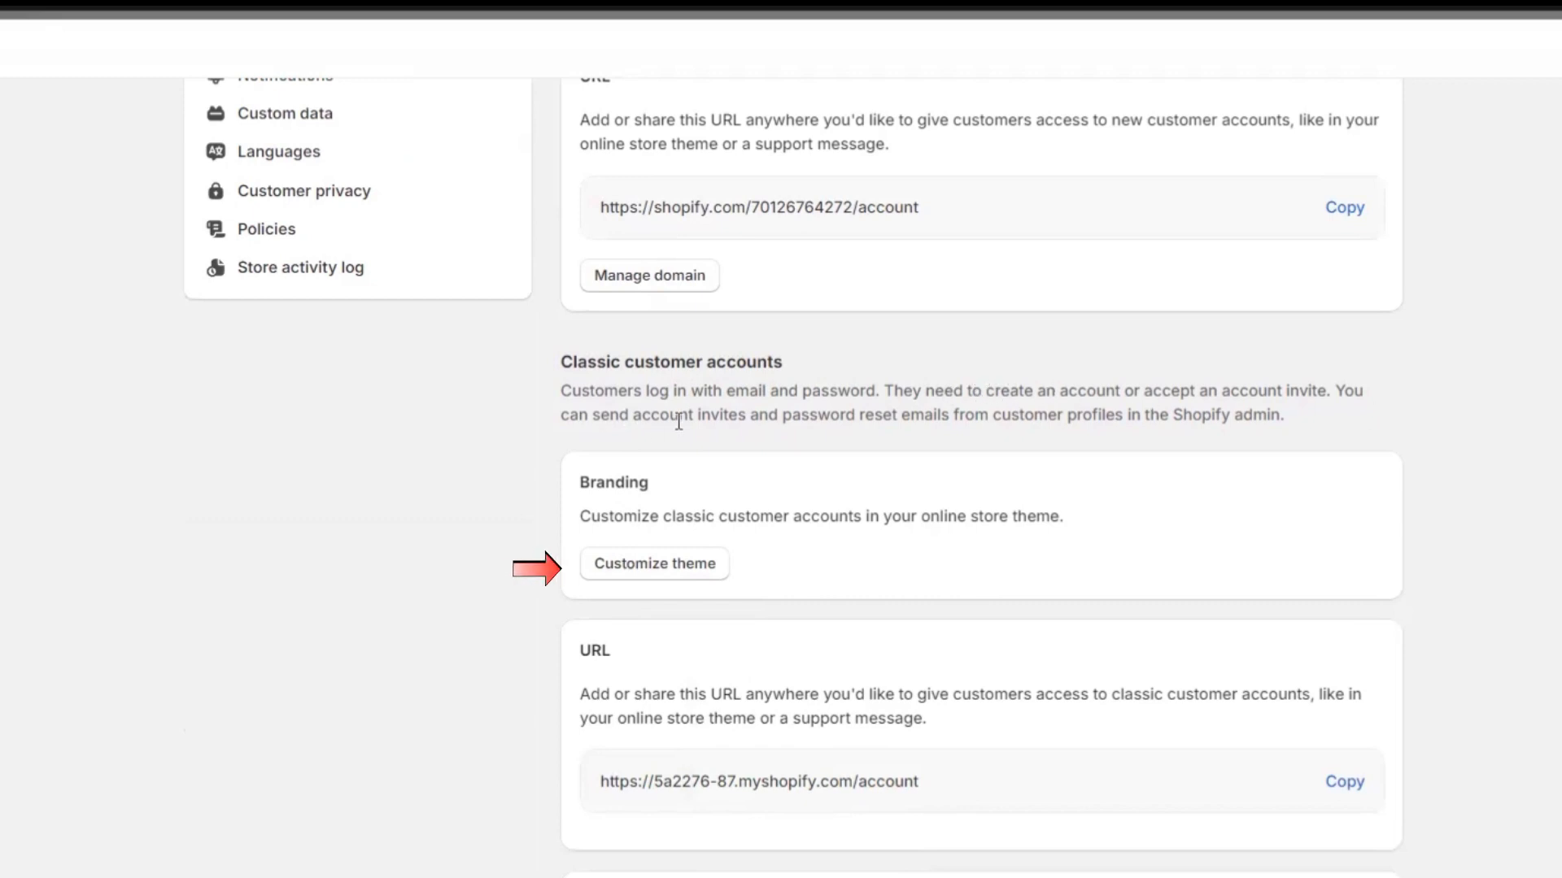
scroll(585, 586, "down", 1)
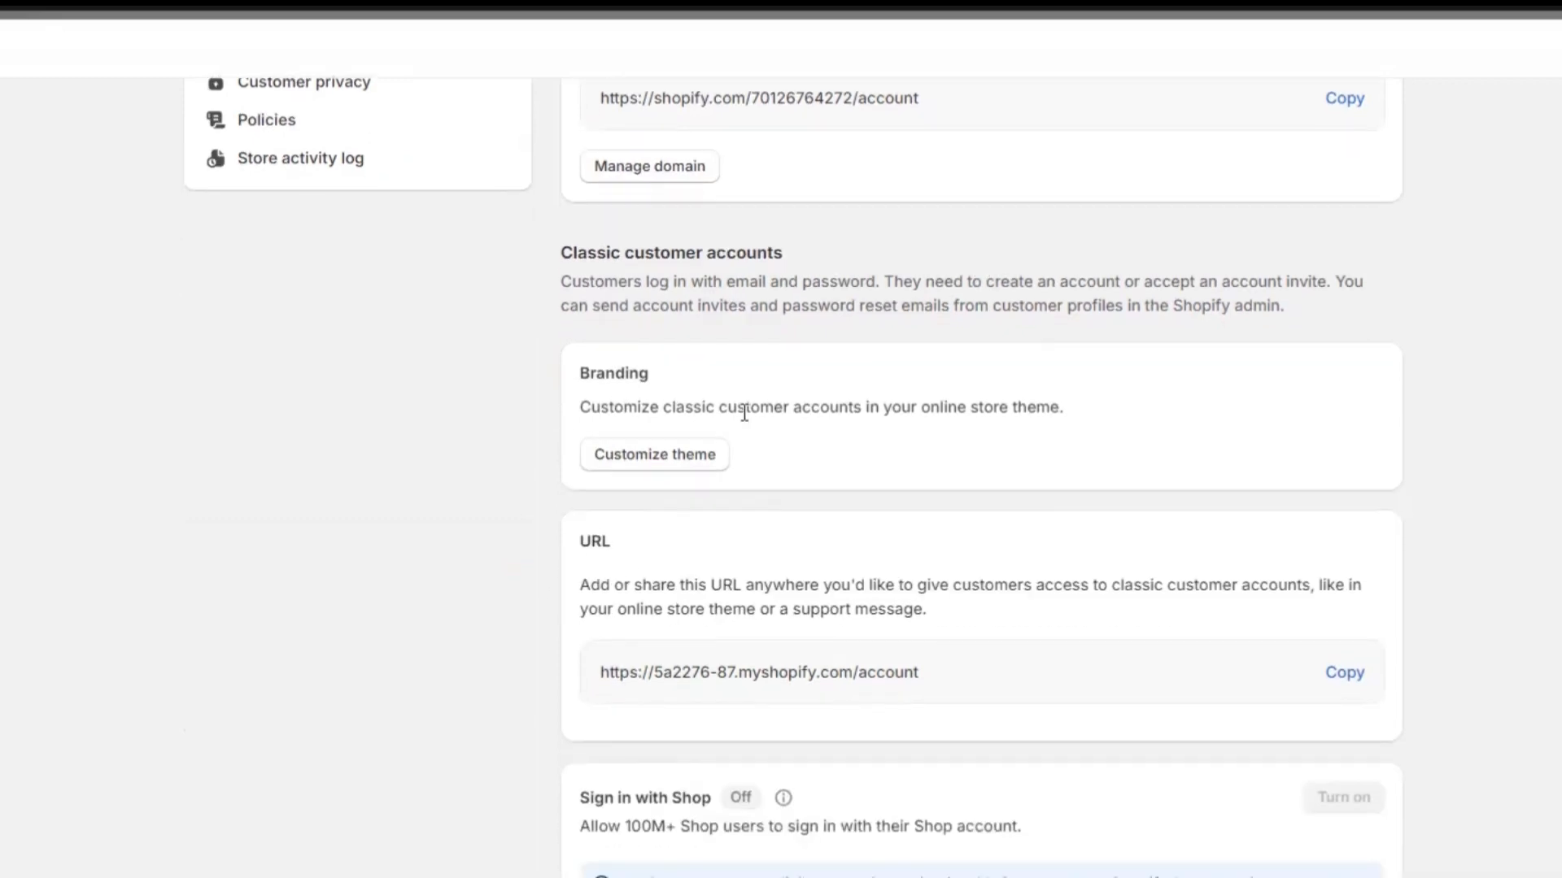
left_click(623, 458)
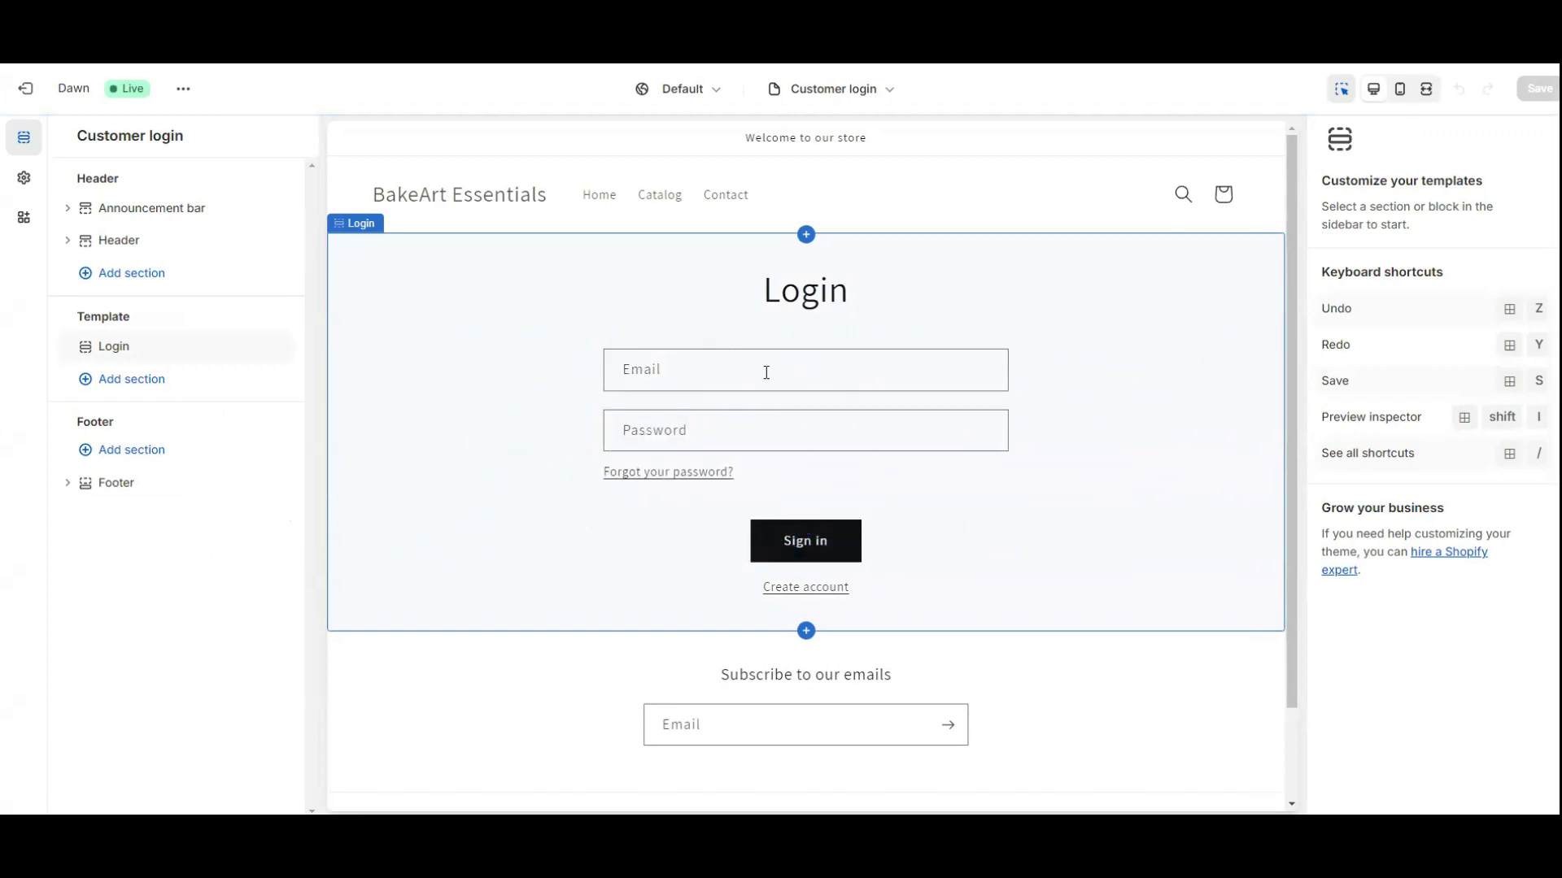
Adjust the Login section's top padding, first down to 32 px and then back up.
left_click(766, 373)
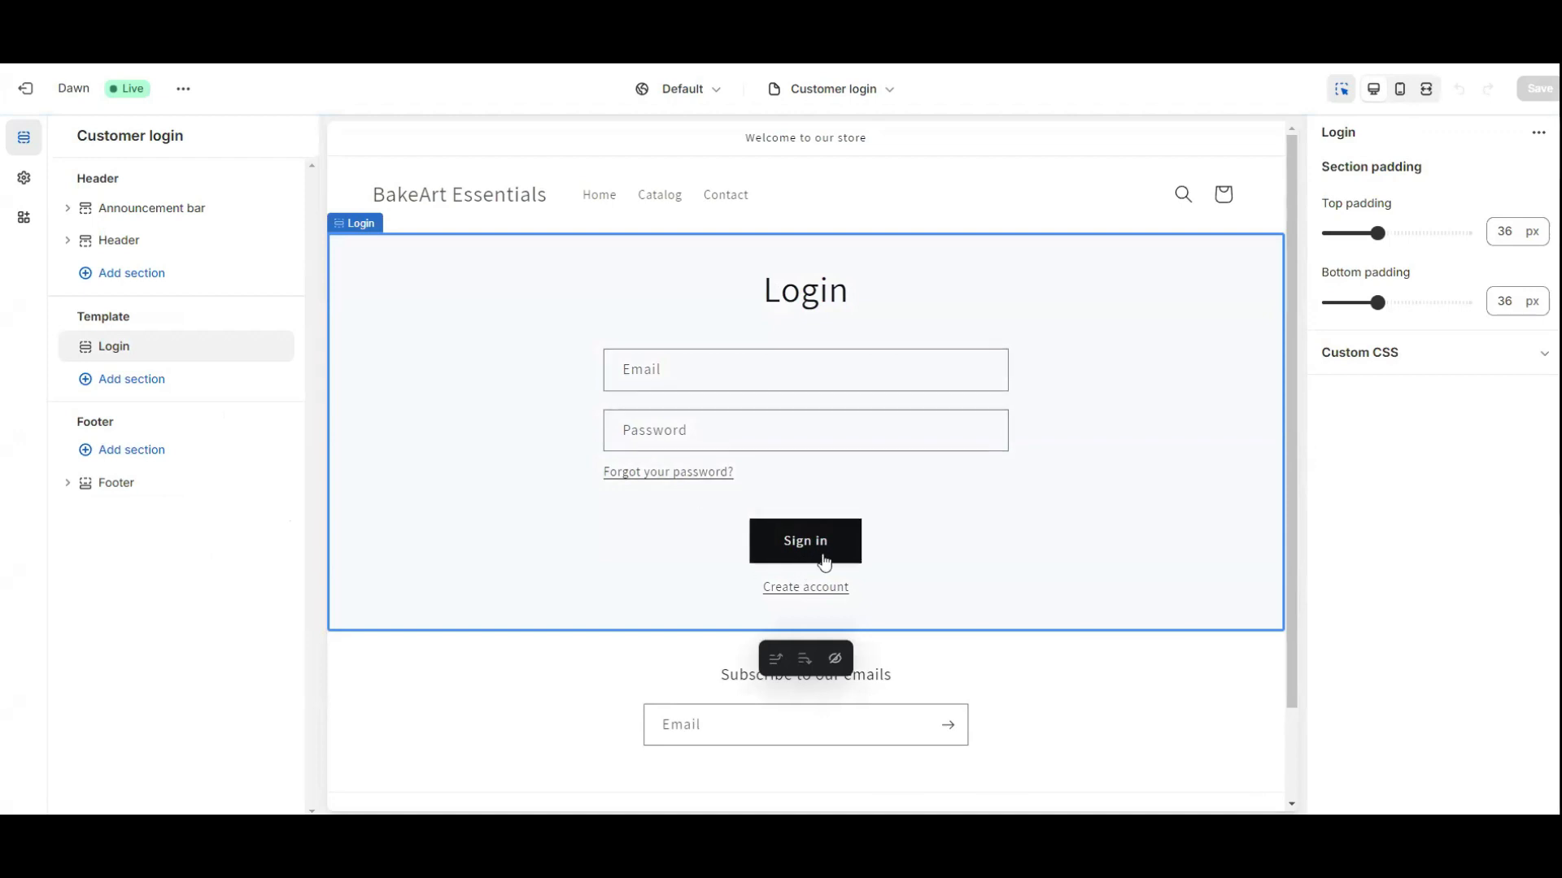
mouse_move(1377, 234)
left_mouse_down()
mouse_move(1413, 233)
mouse_move(1360, 238)
mouse_move(1393, 237)
mouse_move(1373, 248)
left_mouse_up()
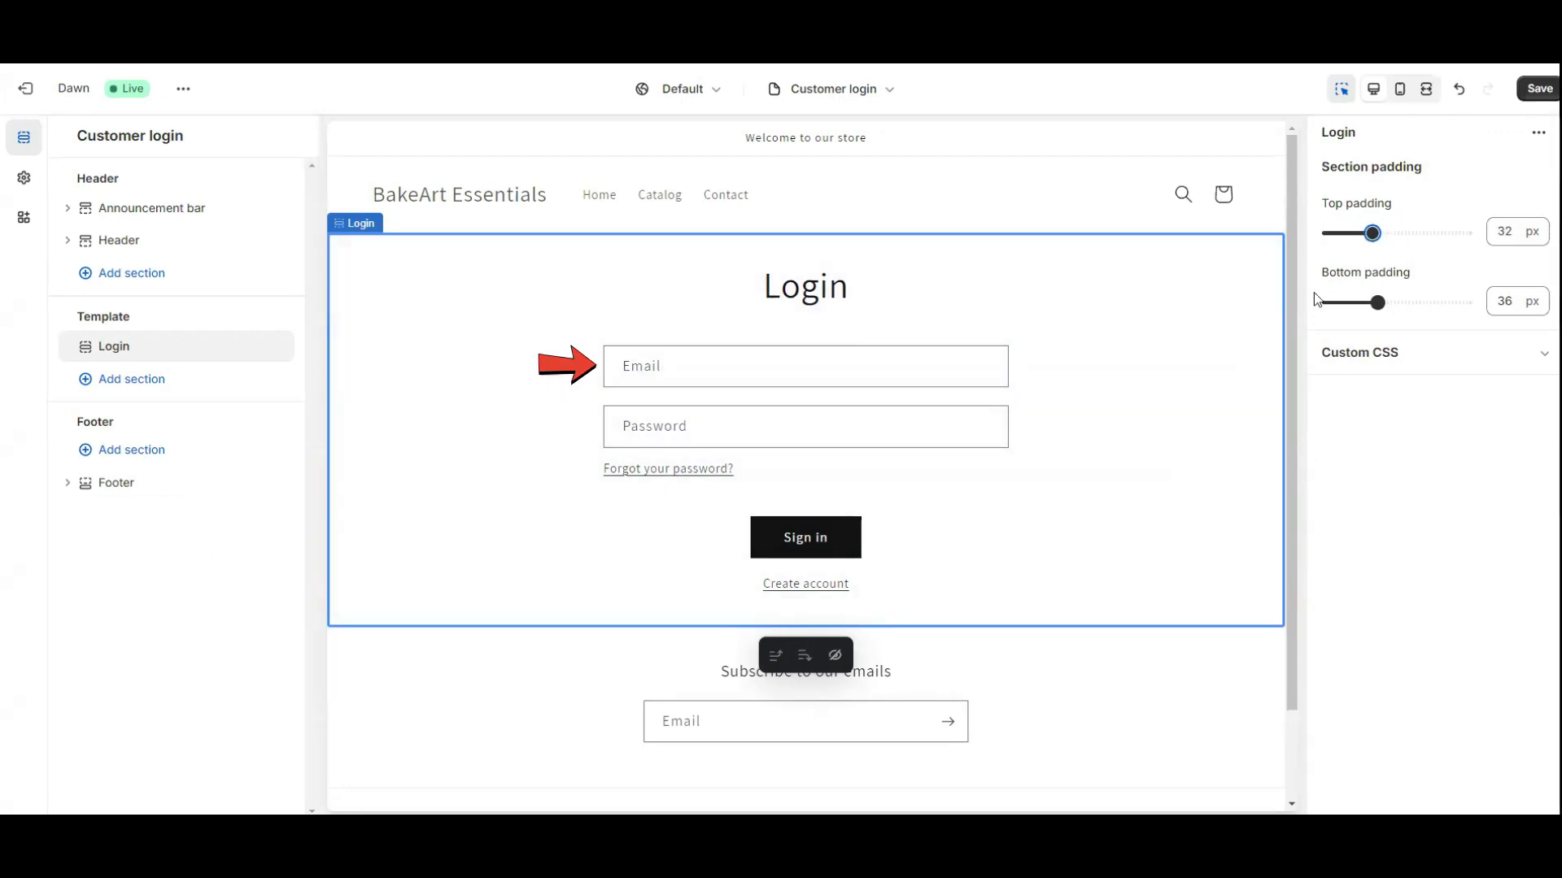
left_click_drag(1372, 232, 1377, 236)
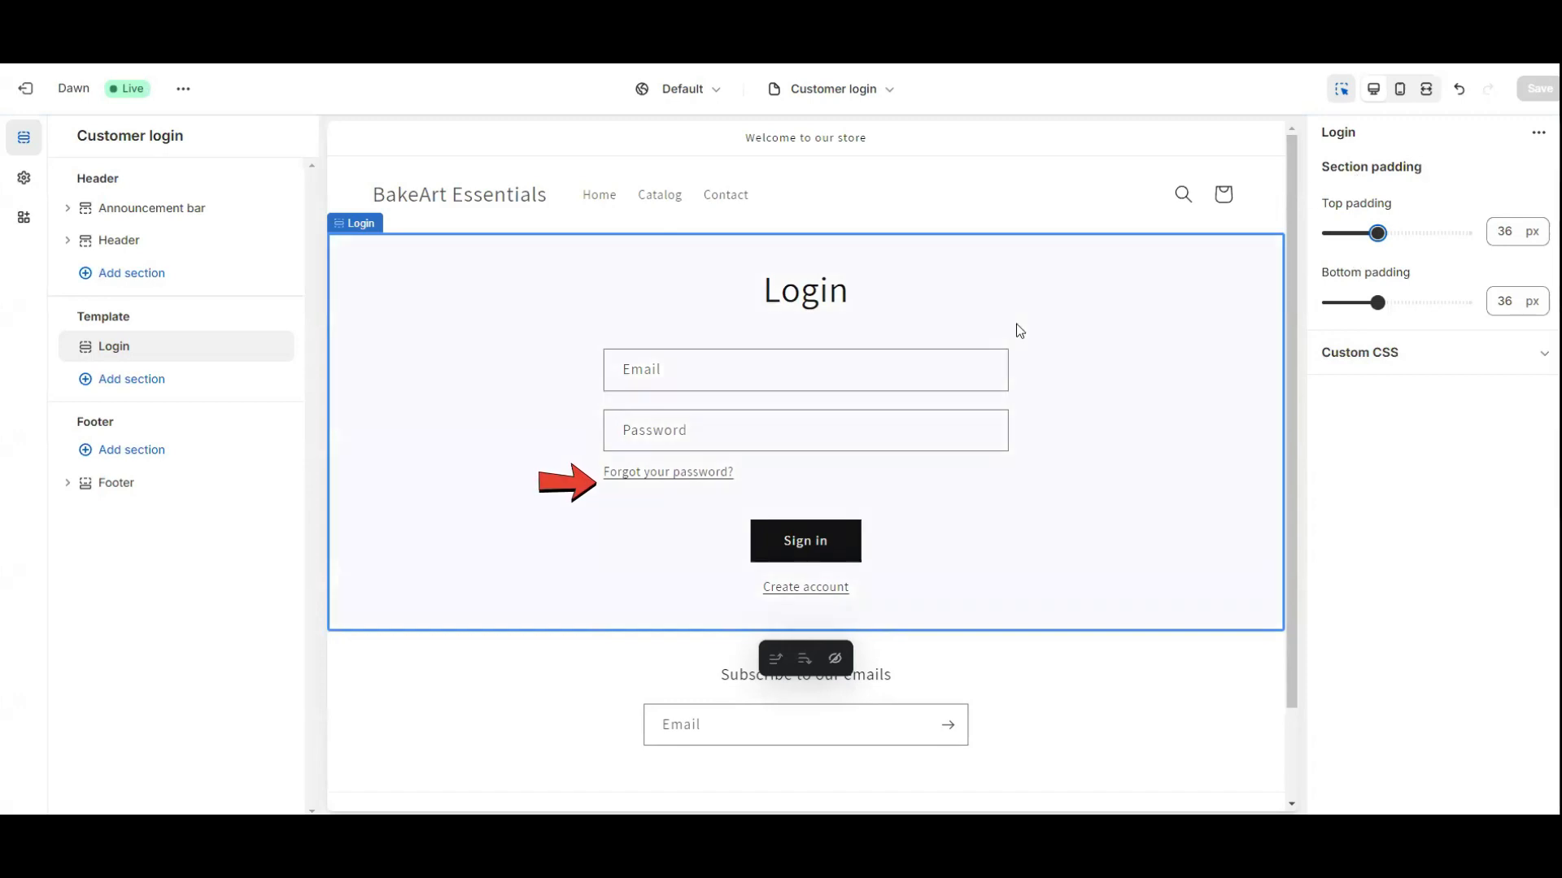
Preview the Reset your password form and bring up the Footer section settings.
left_click(688, 446)
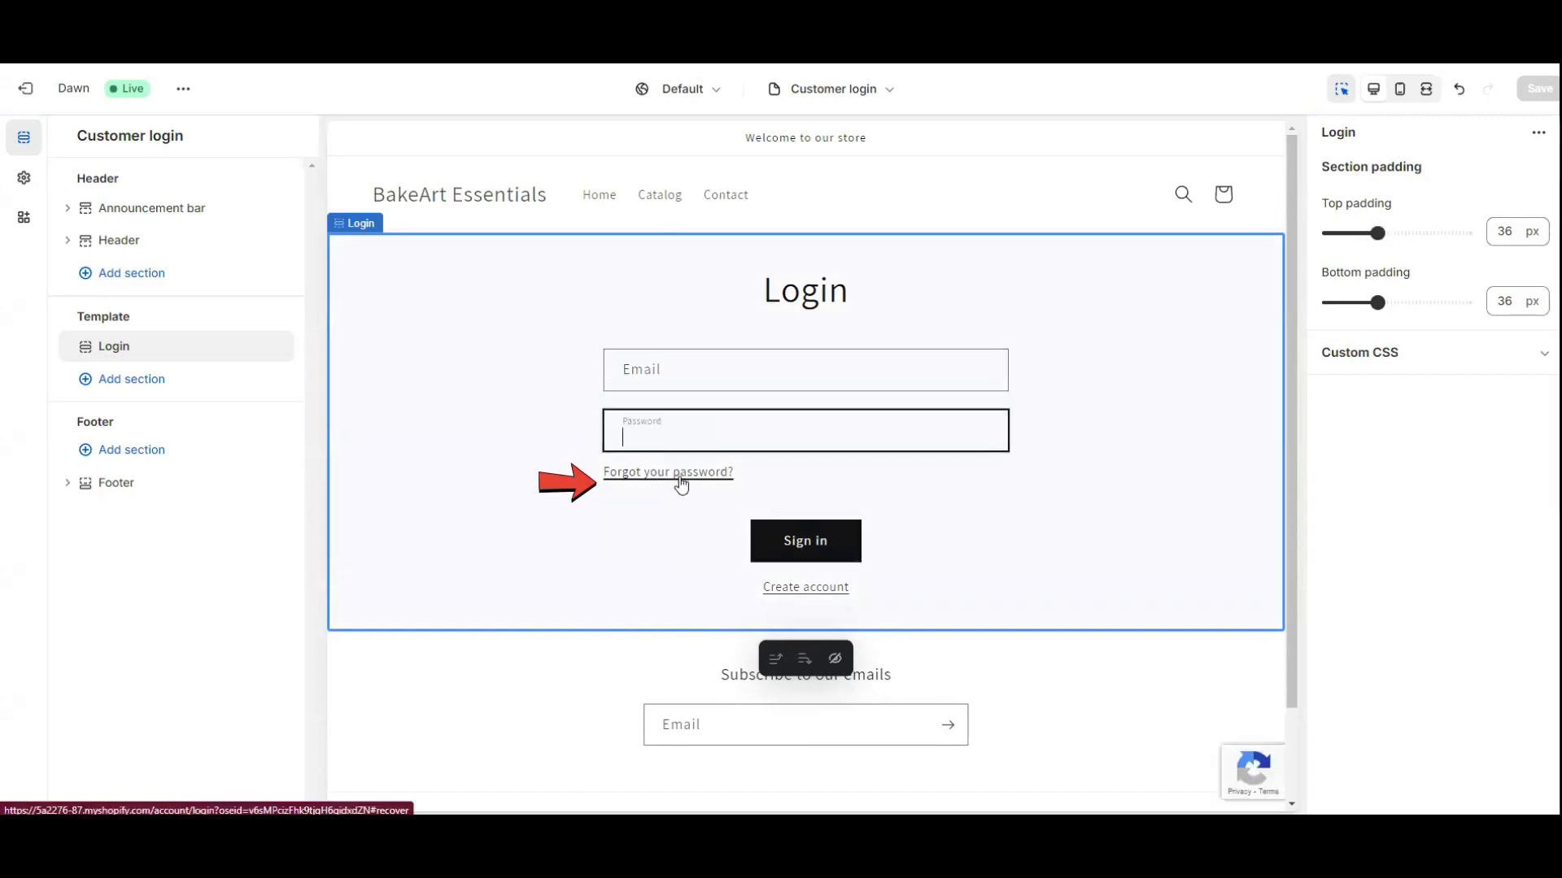
left_click(682, 475)
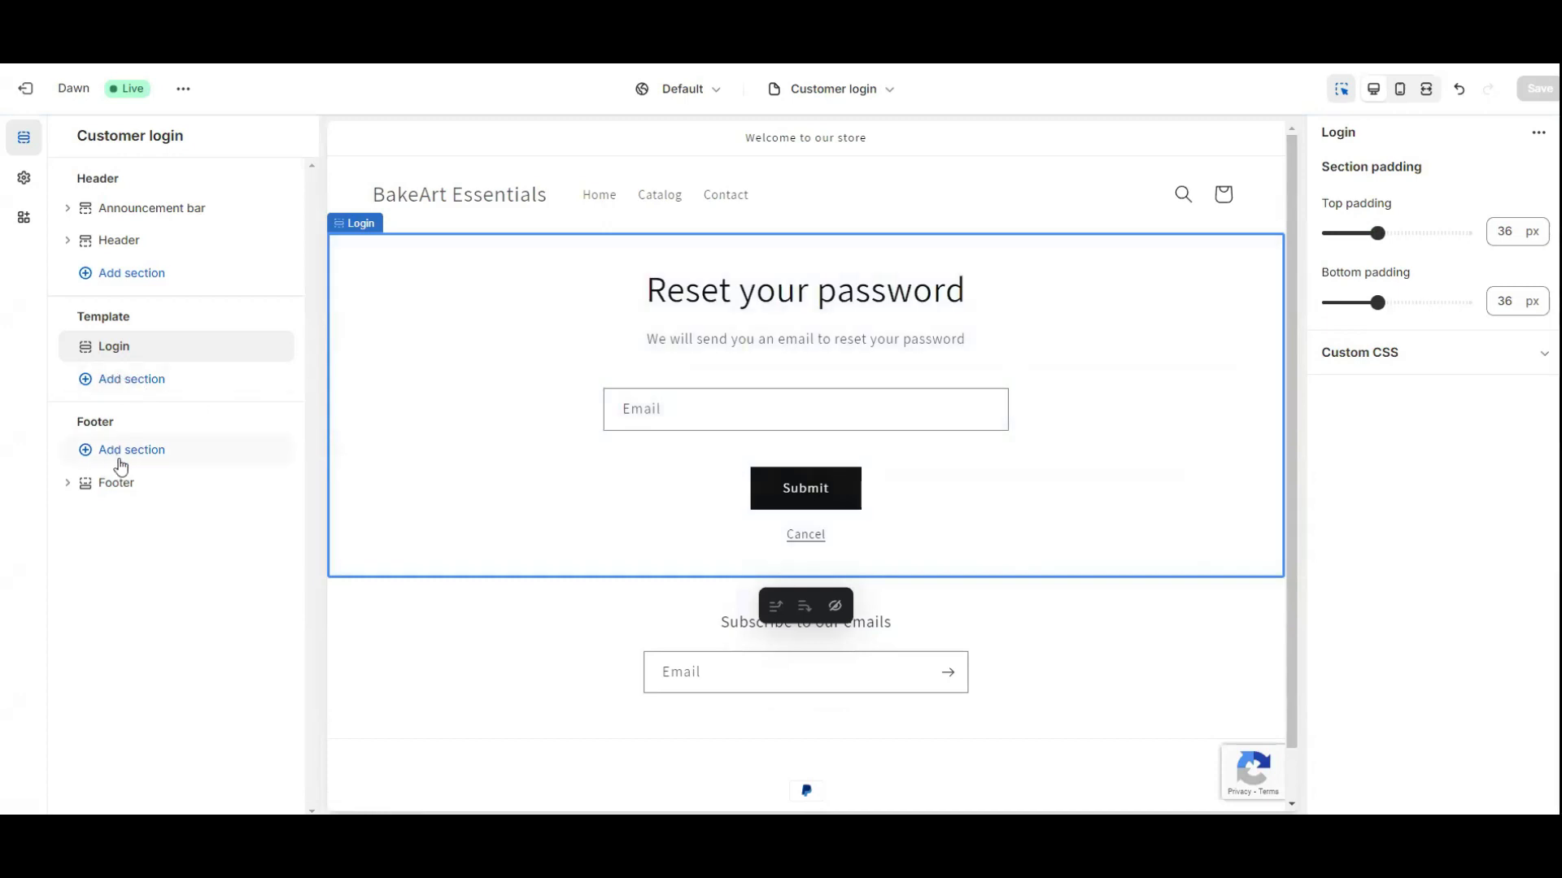
left_click(114, 485)
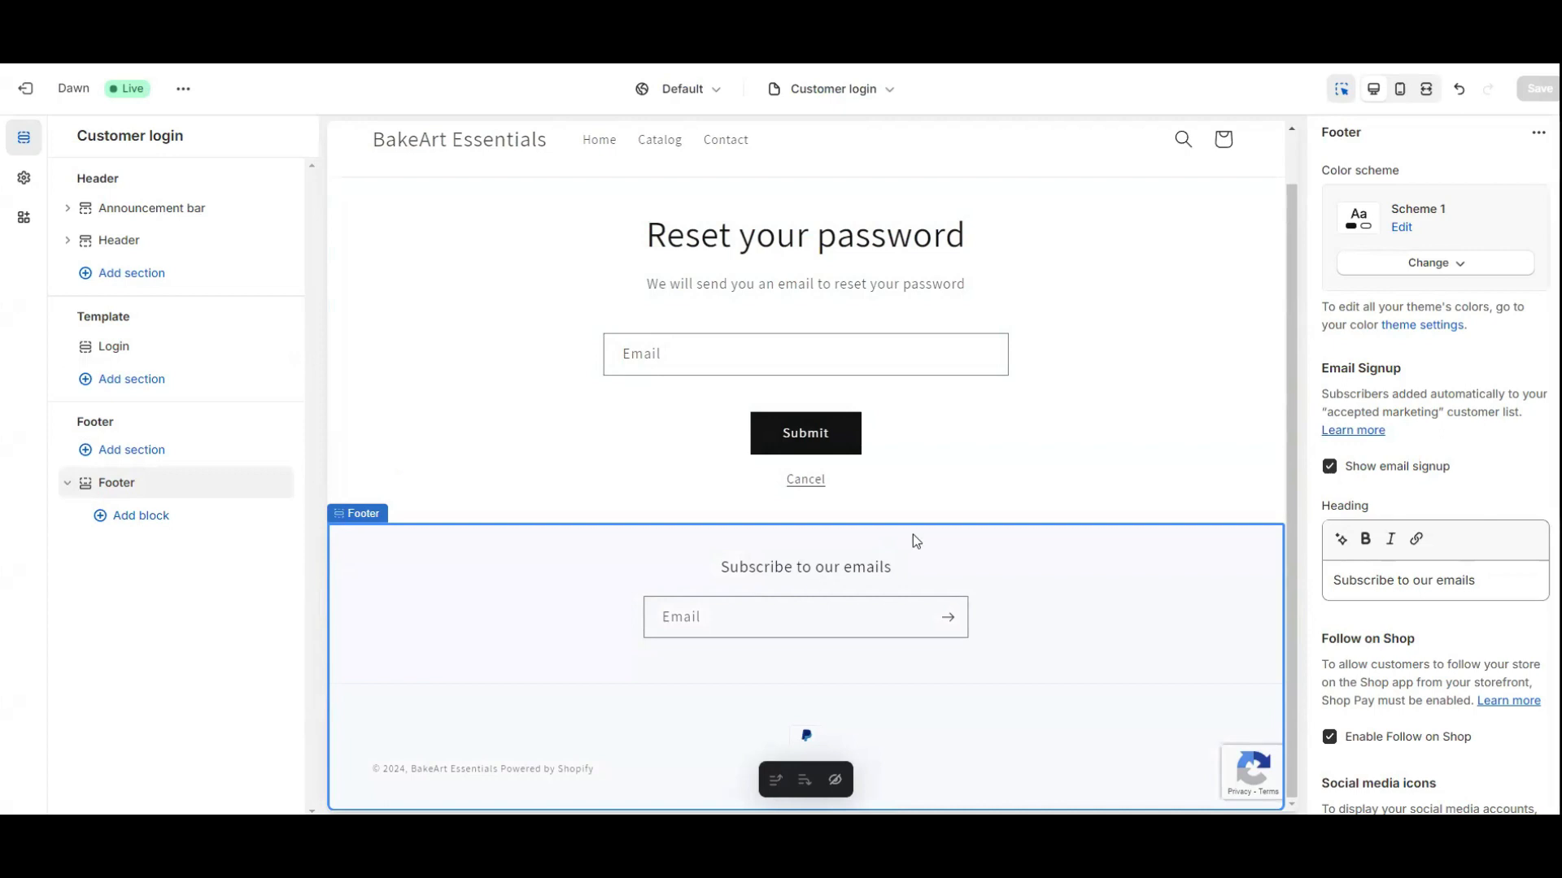
Try Schemes 3, 4 and 5 on the footer, settle on Scheme 1, then select the announcement bar.
left_click(1456, 265)
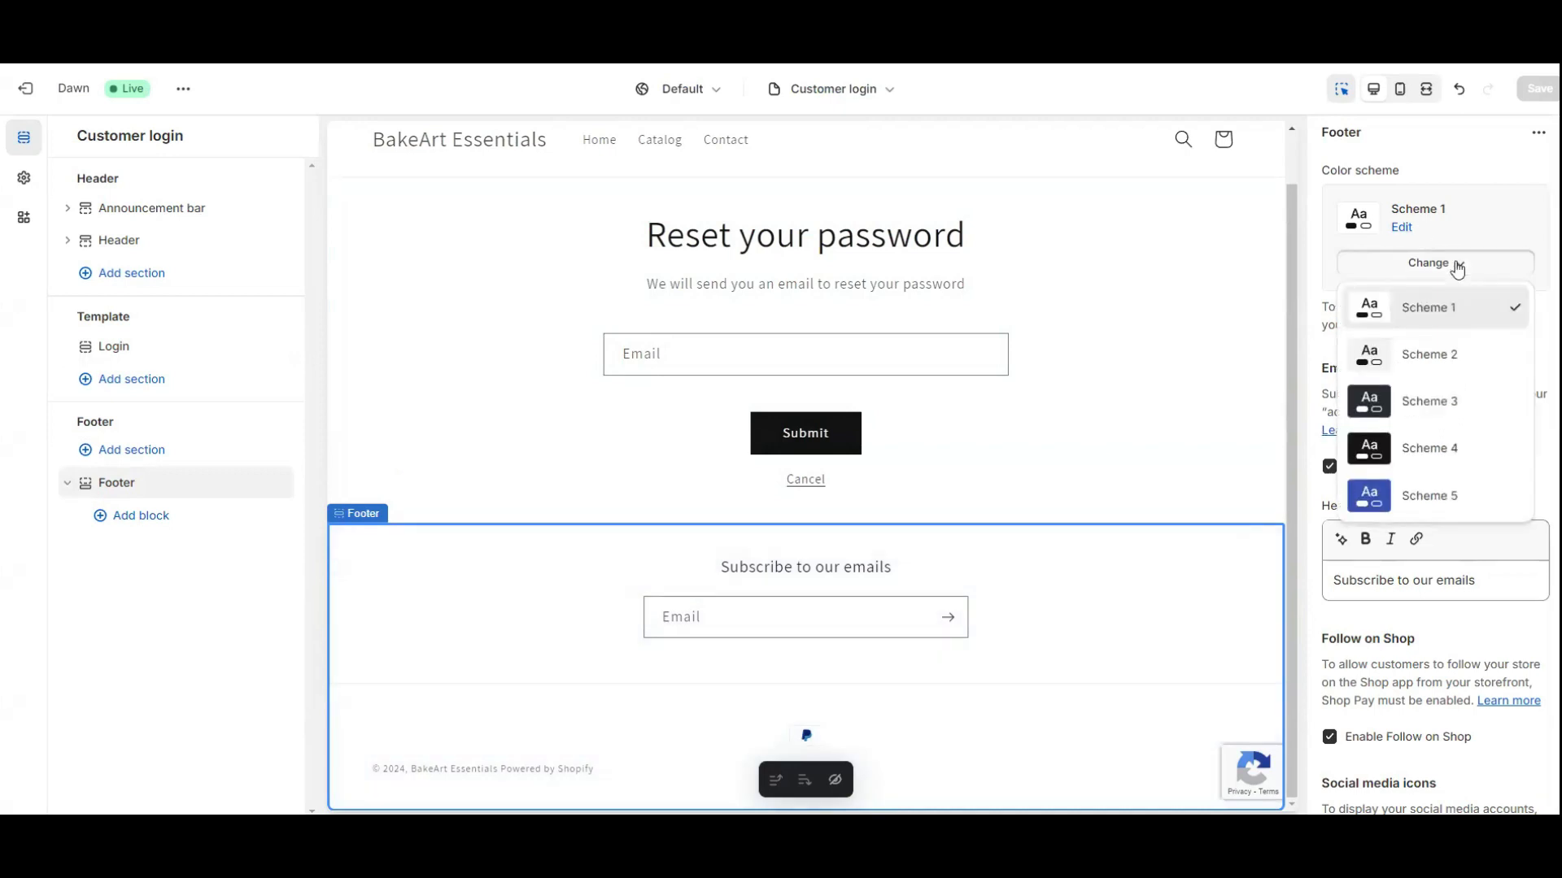
left_click(1429, 402)
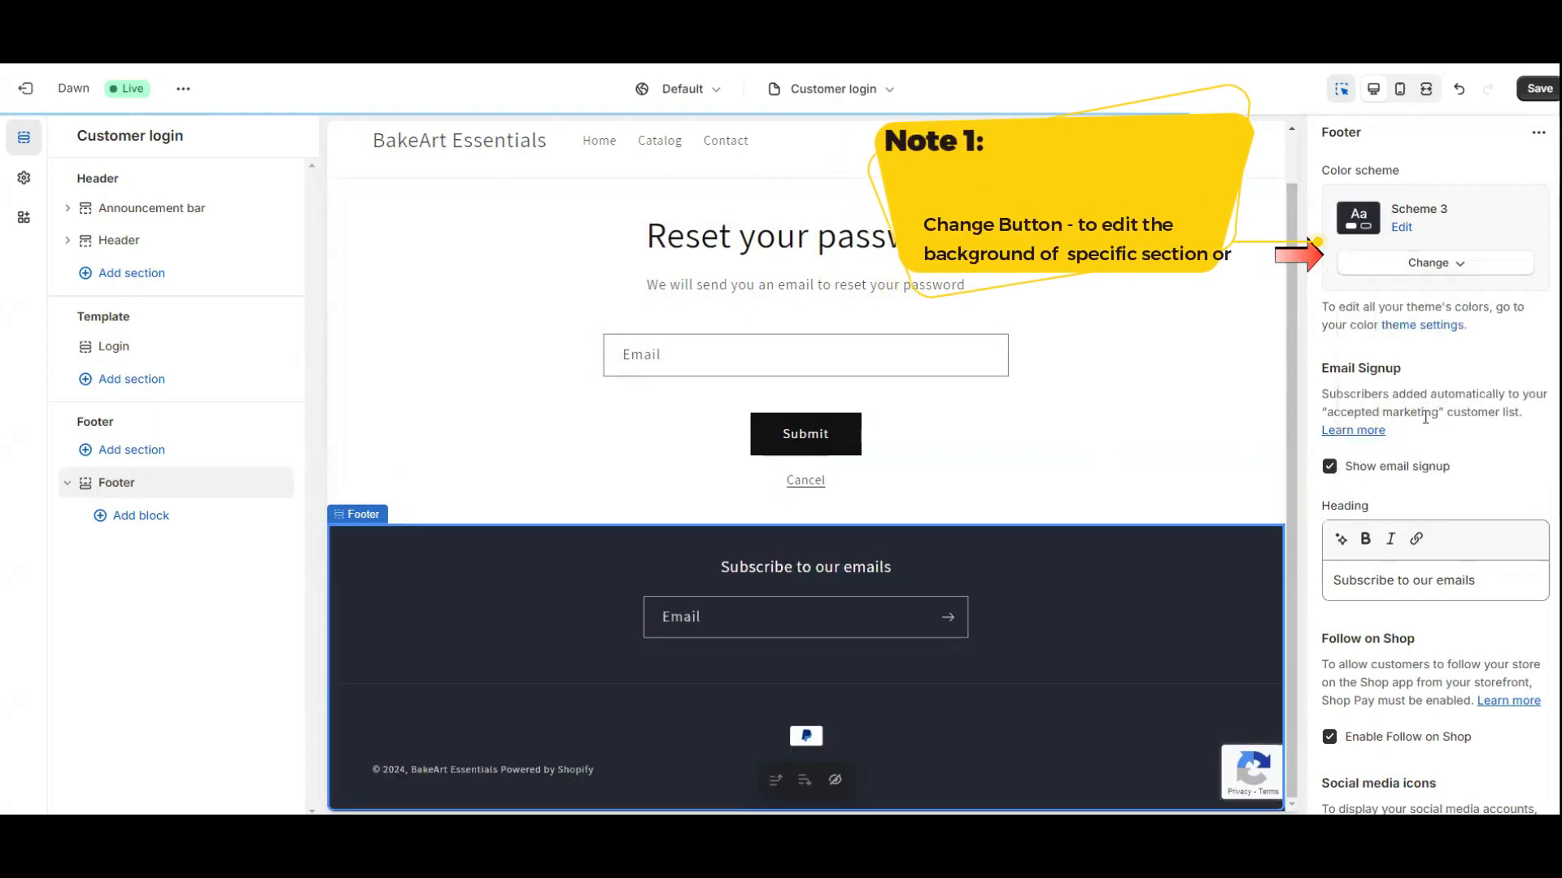
left_click(1456, 265)
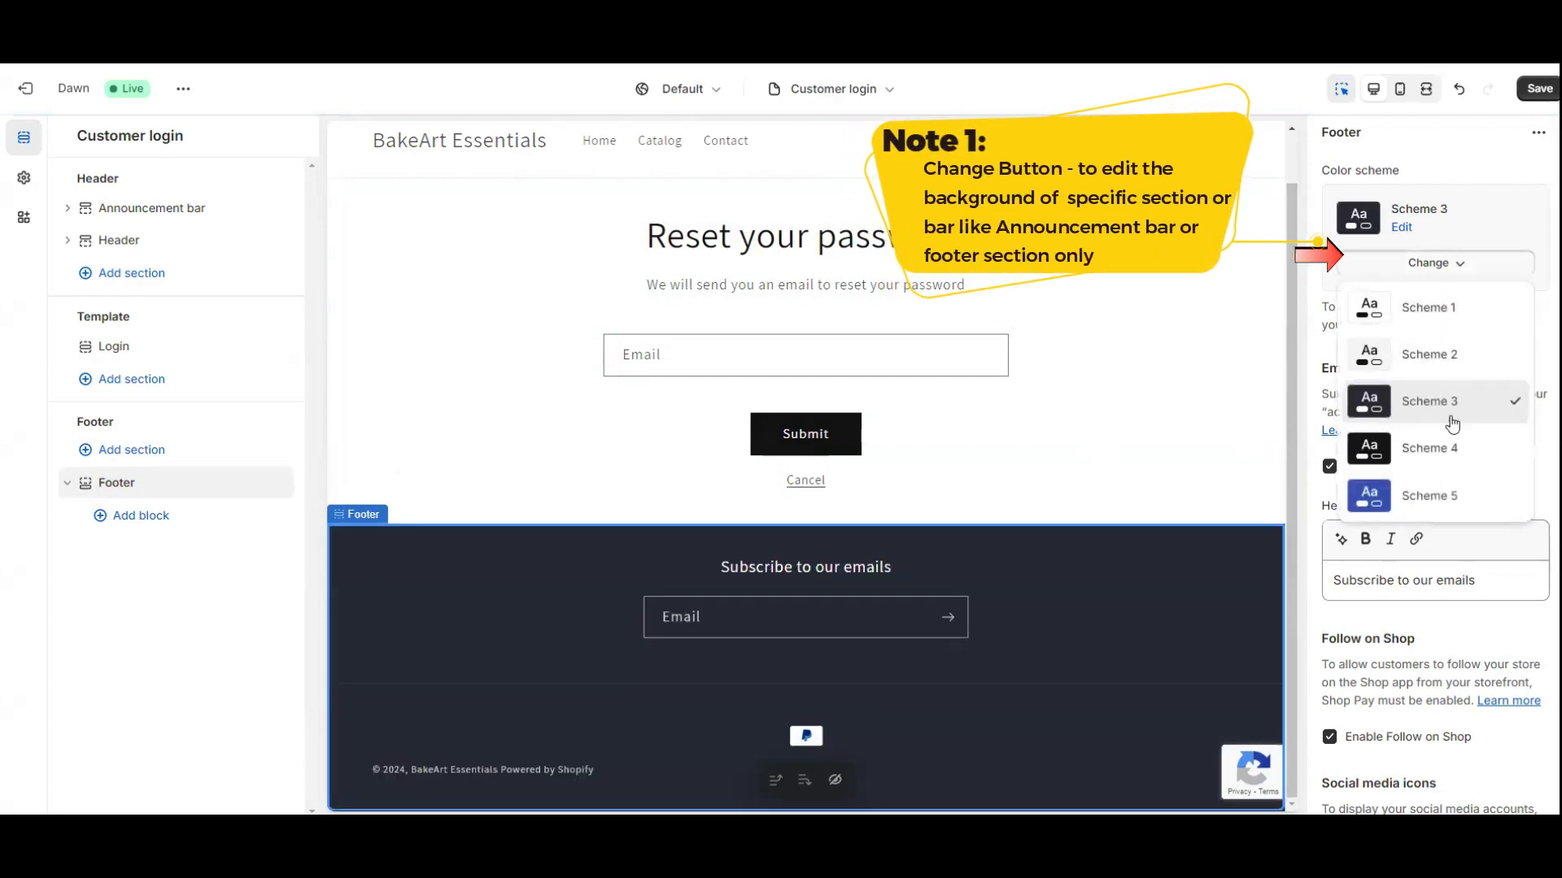
left_click(1436, 449)
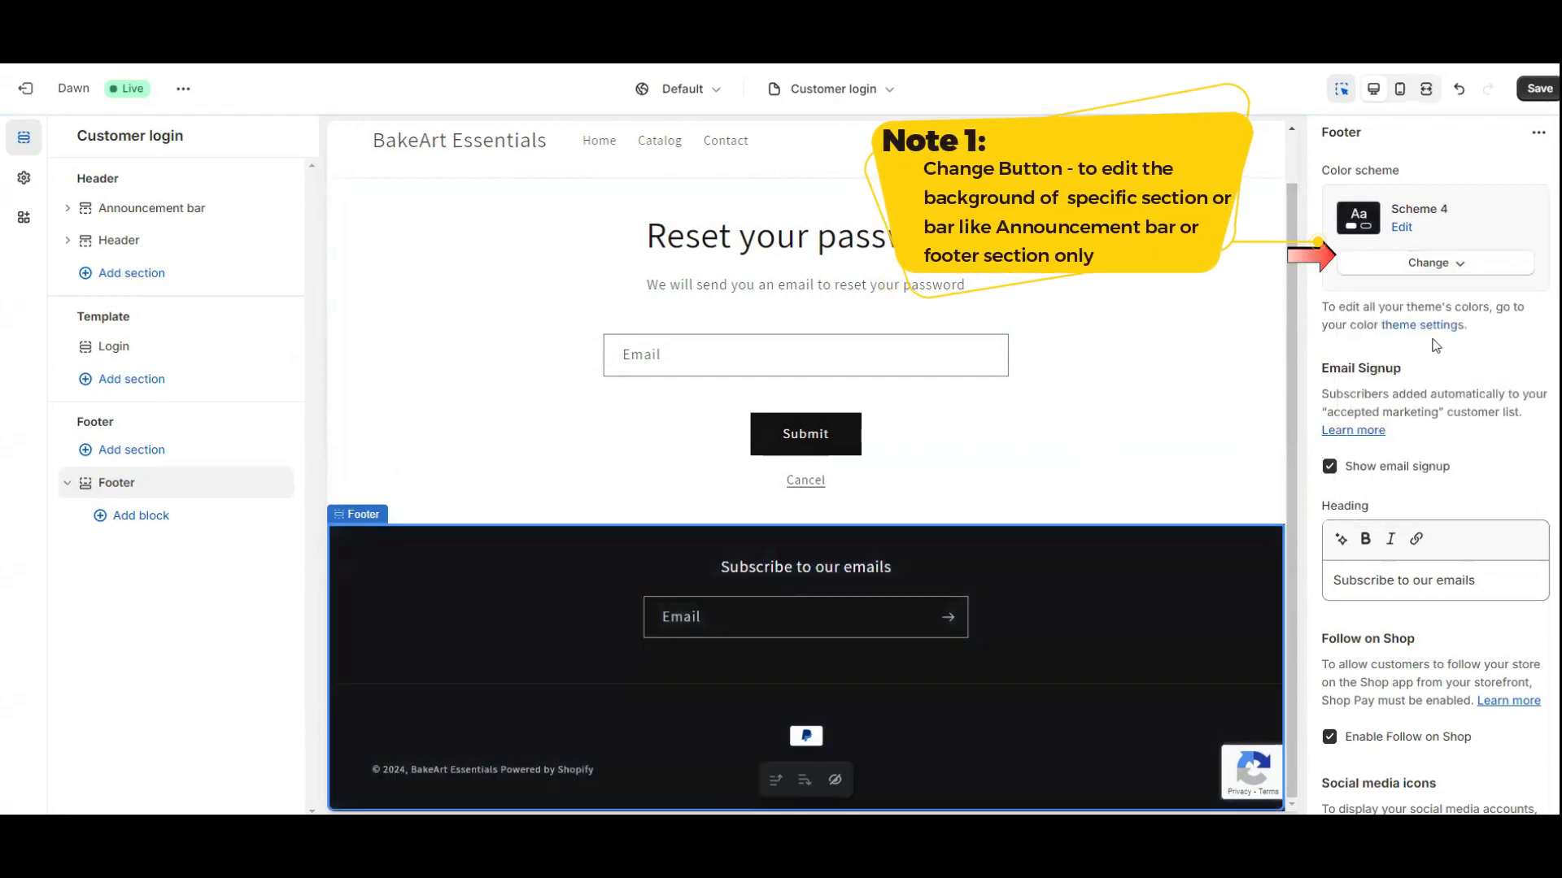
left_click(1438, 263)
left_click(1423, 498)
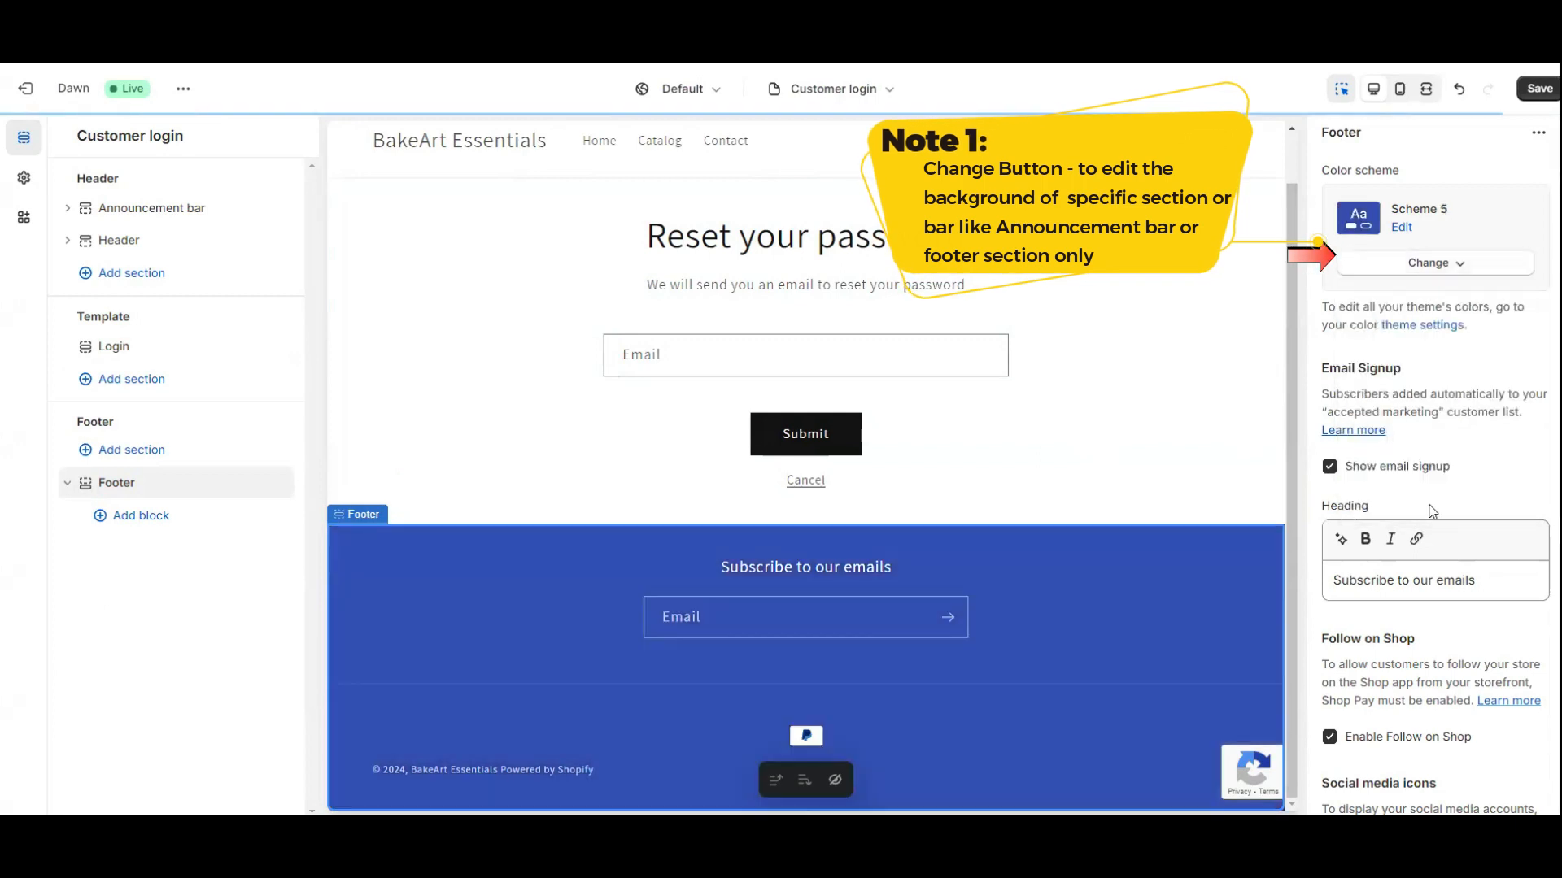
left_click(1438, 264)
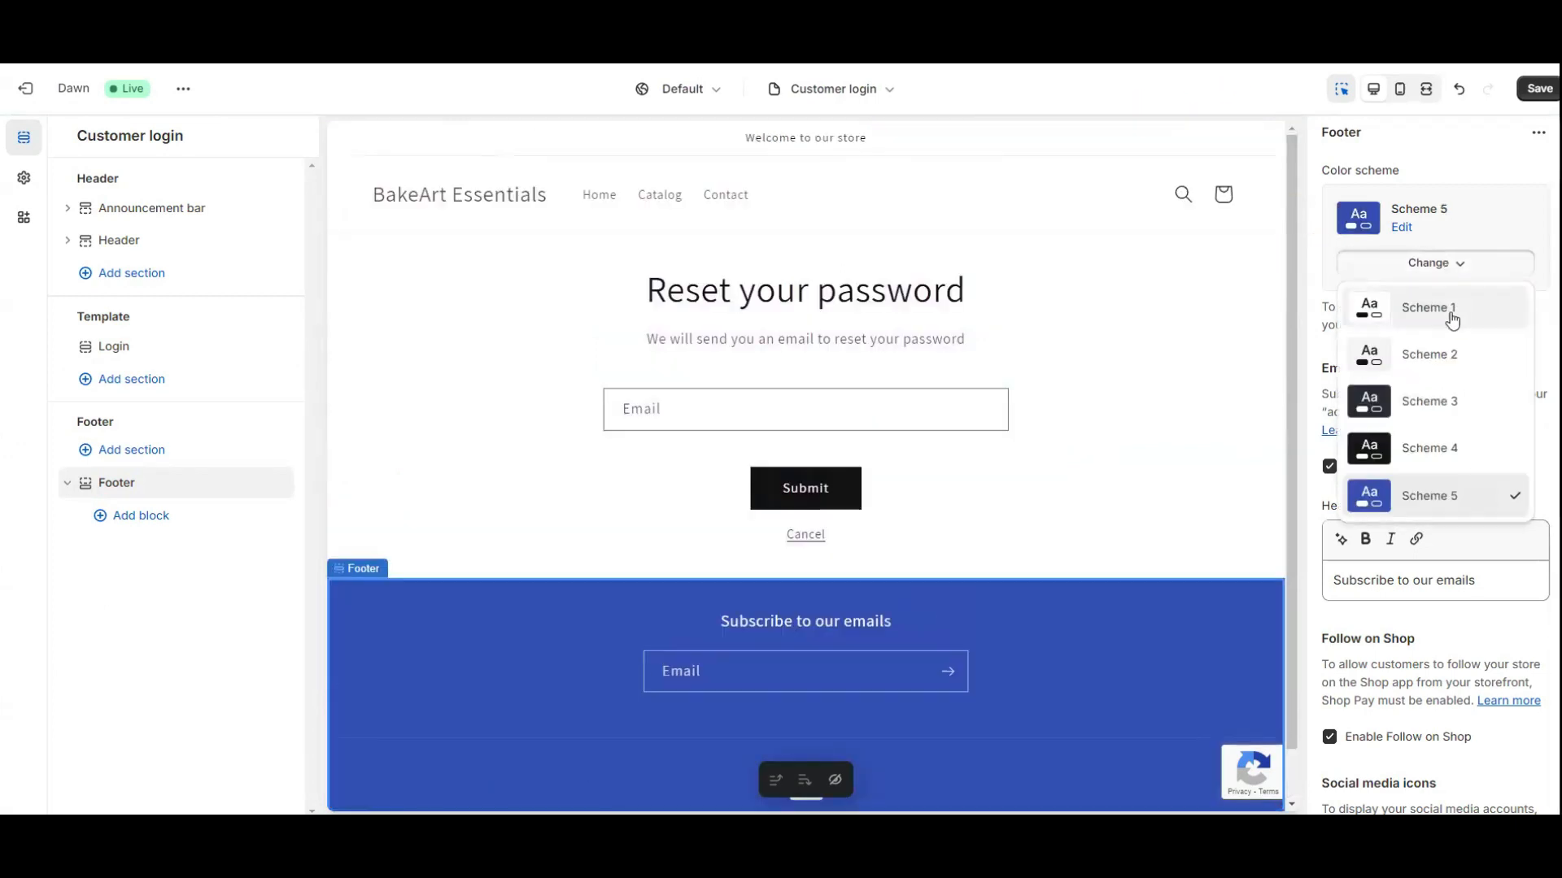
left_click(1453, 313)
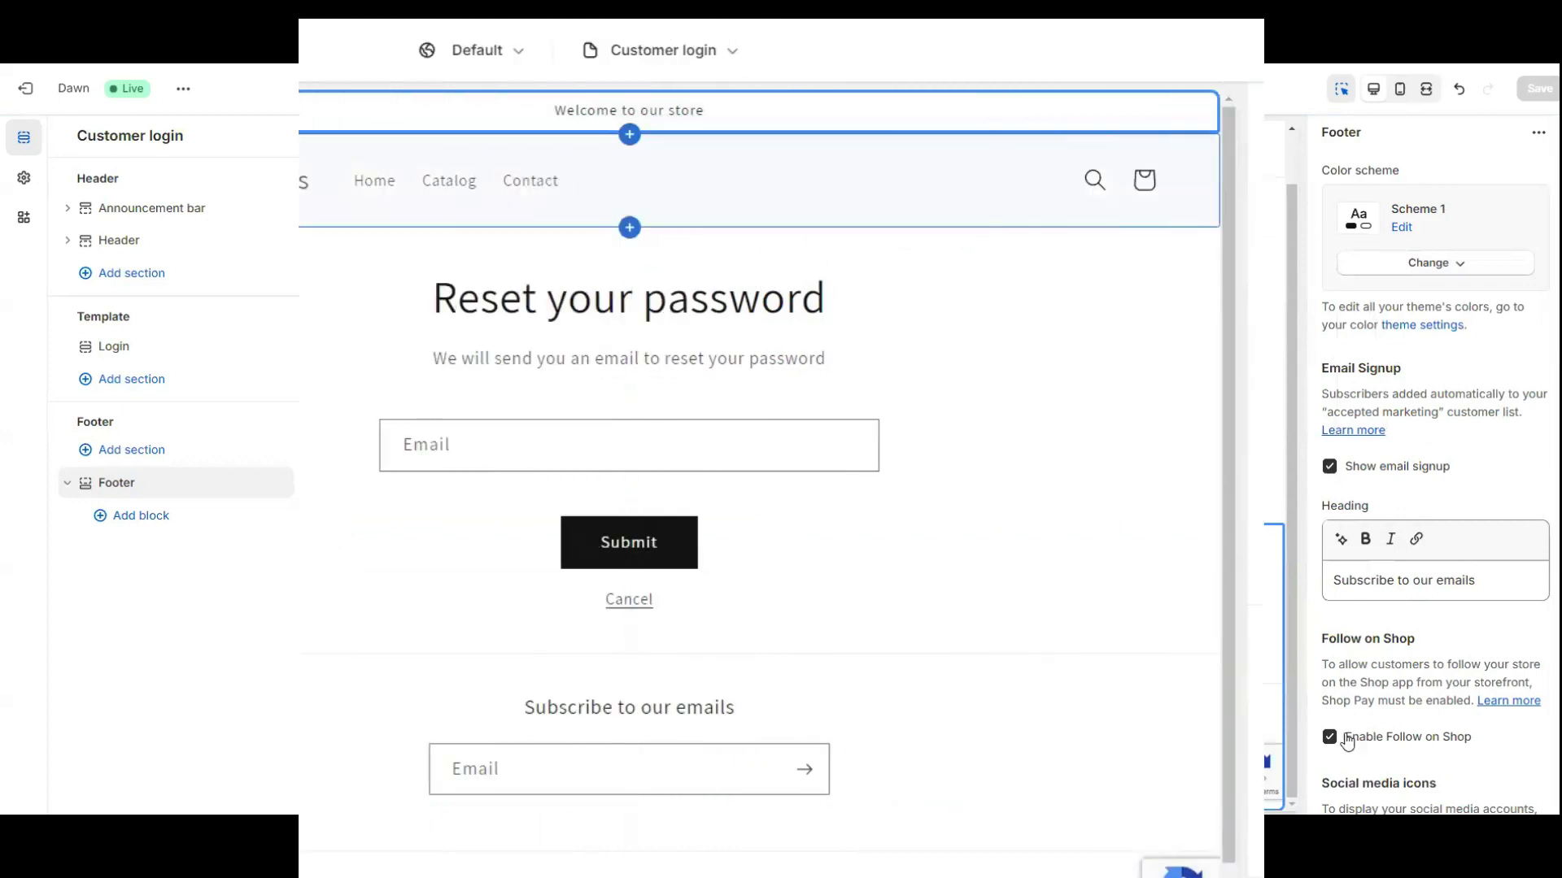
left_click(597, 118)
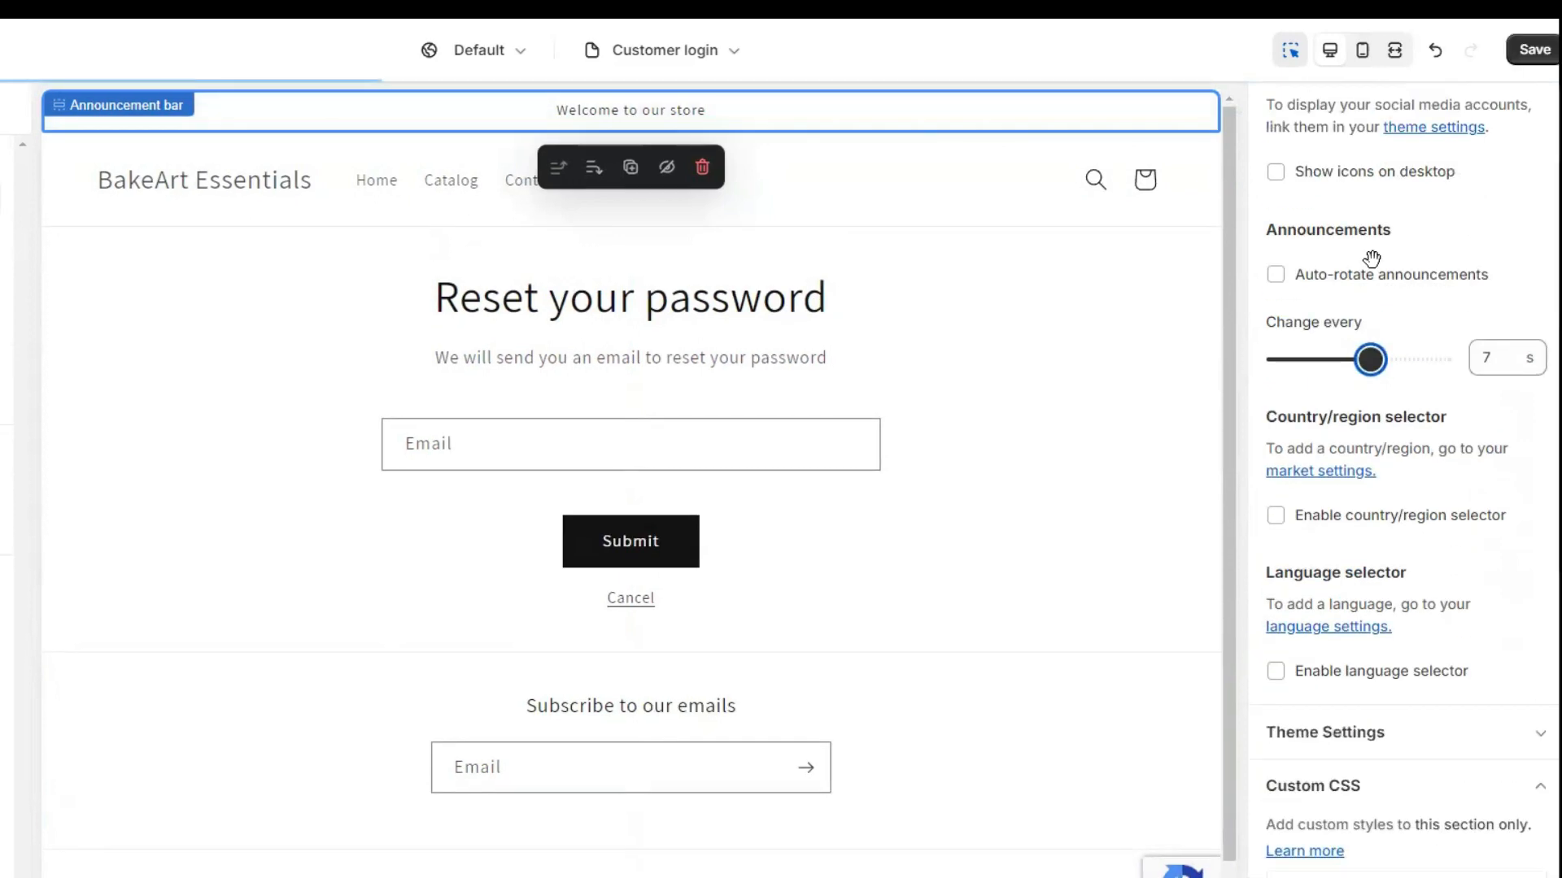
scroll(1398, 336, "up", 4)
Set Scheme 1's background colour to pale yellow #FFFFD0.
scroll(1426, 345, "up", 1)
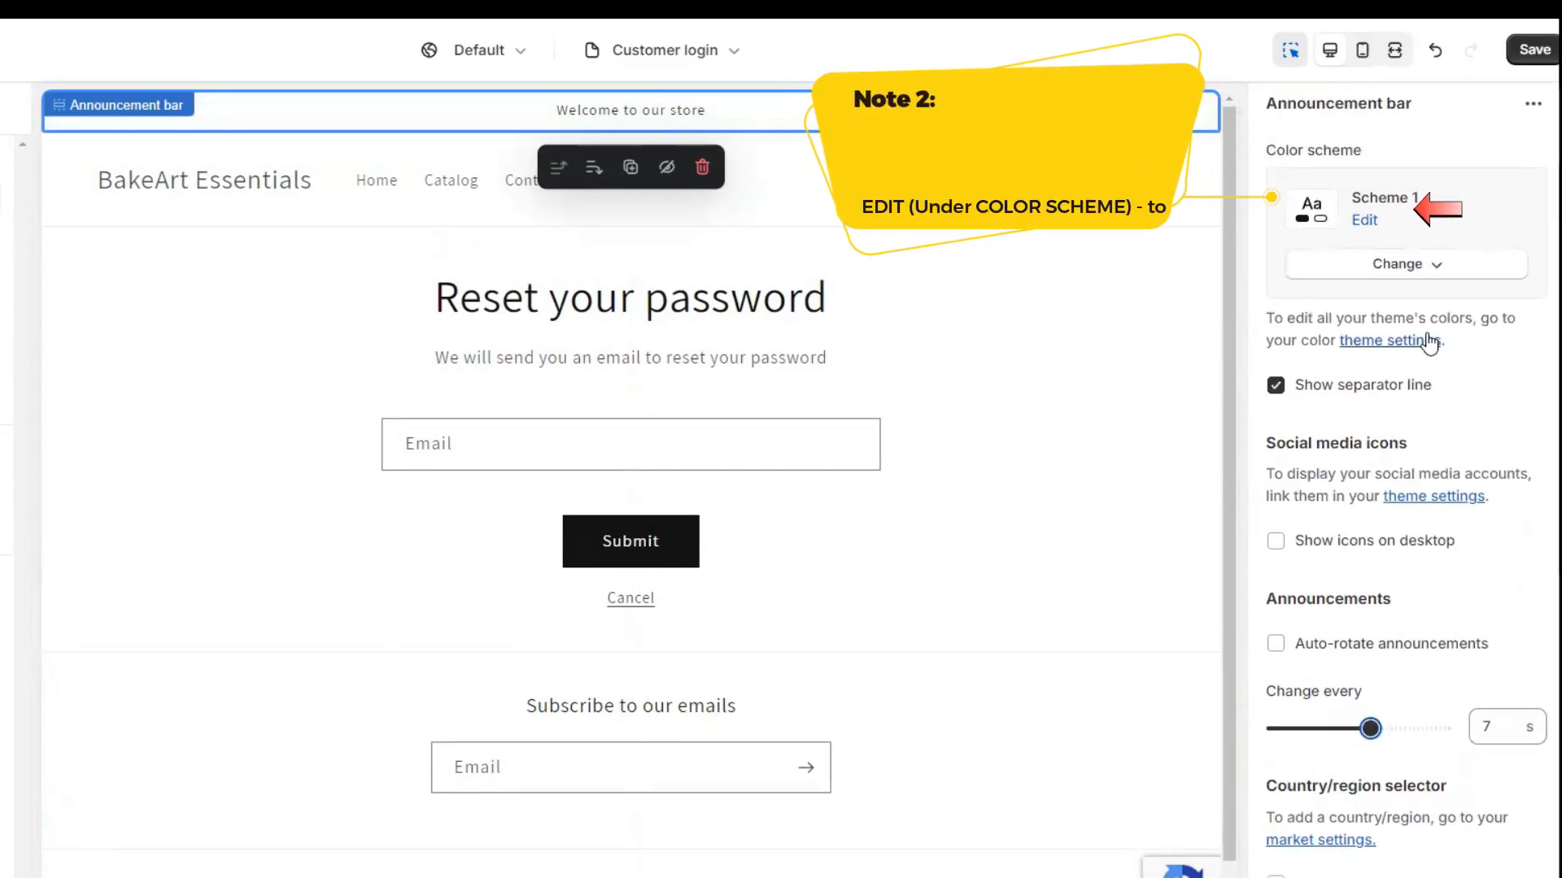
left_click(1372, 227)
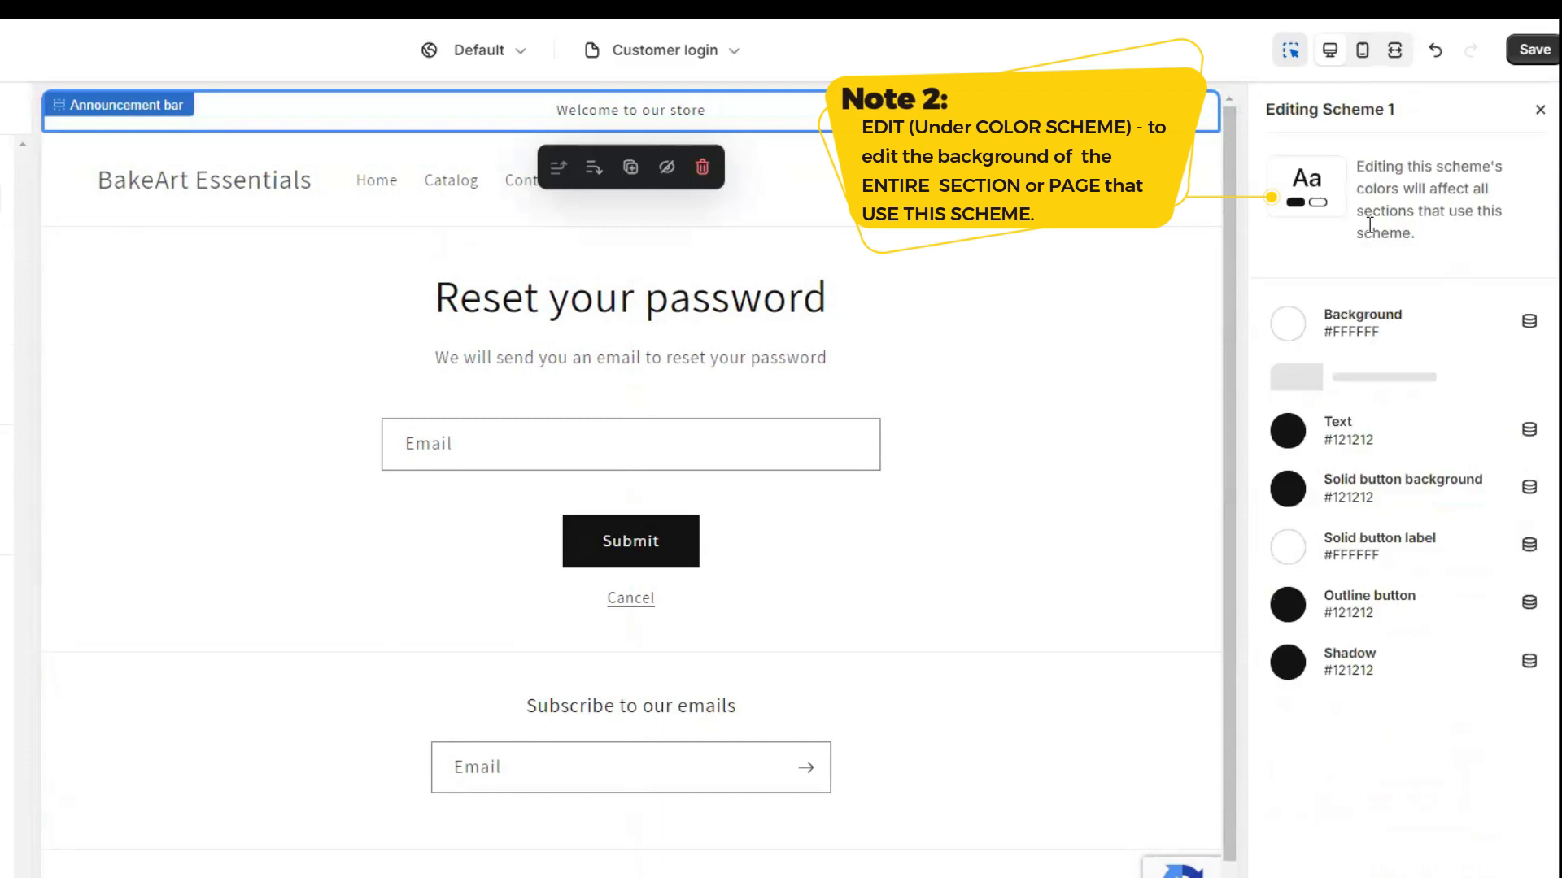
left_click(1288, 323)
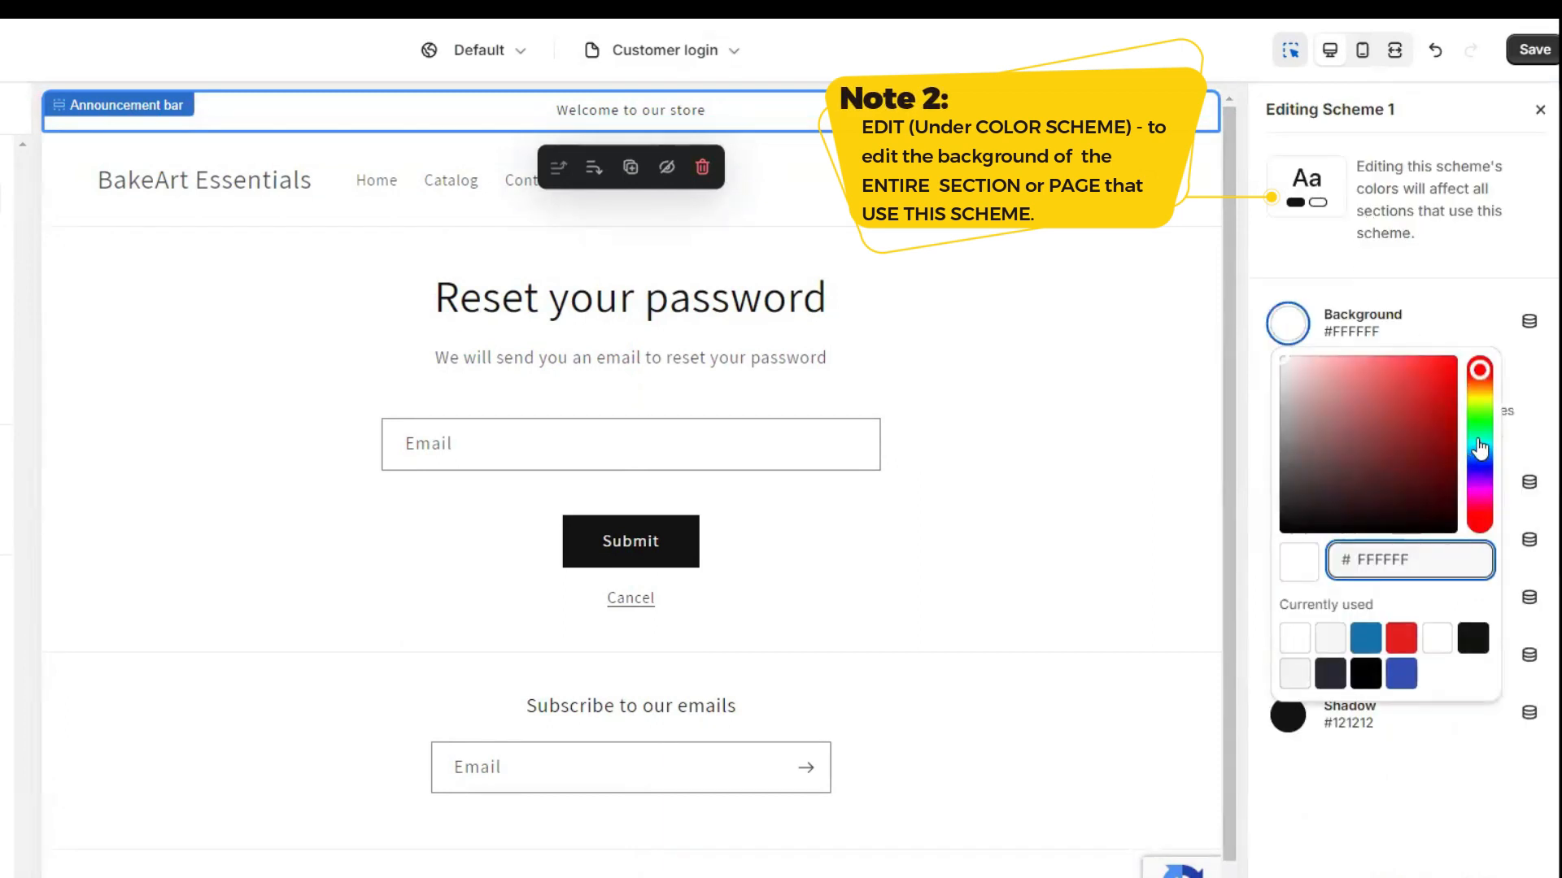
left_click(1480, 445)
left_click(1329, 391)
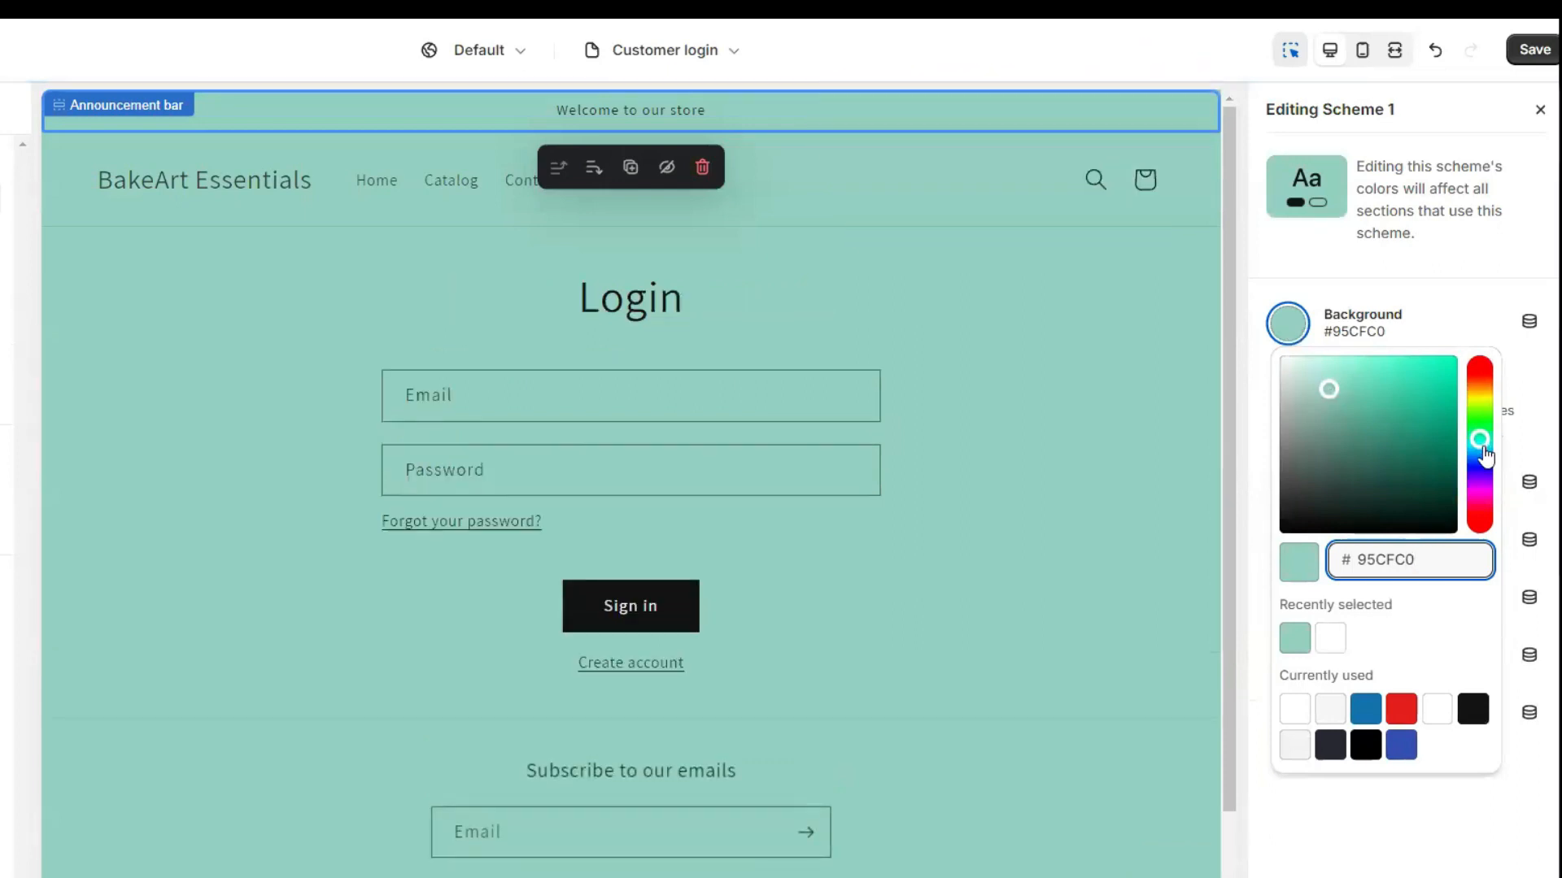
left_click(1480, 401)
left_click(1360, 361)
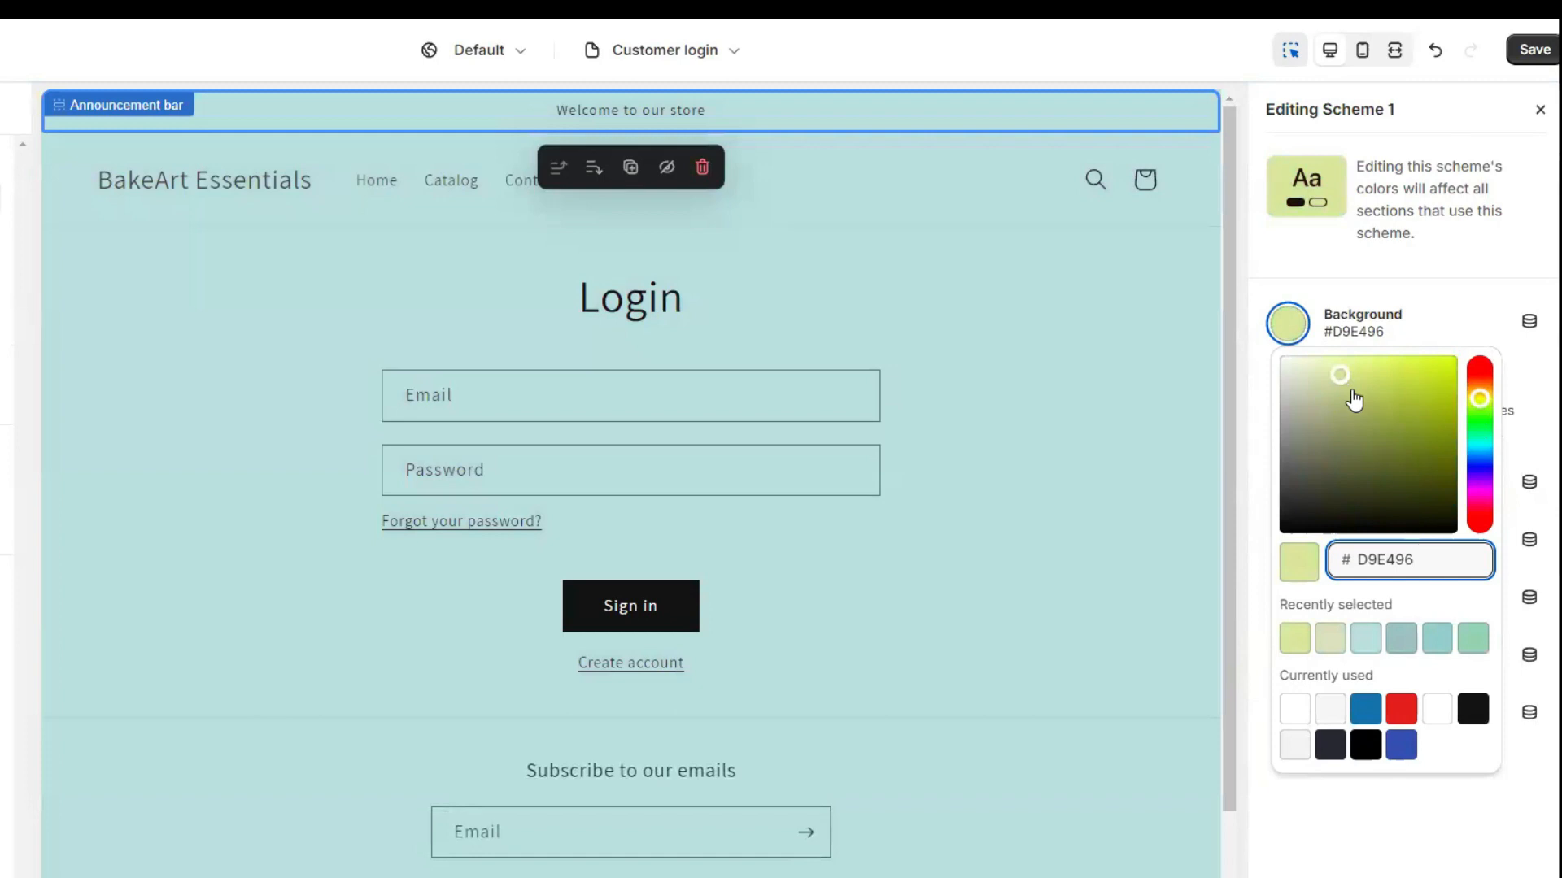
left_click_drag(1351, 371, 1312, 359)
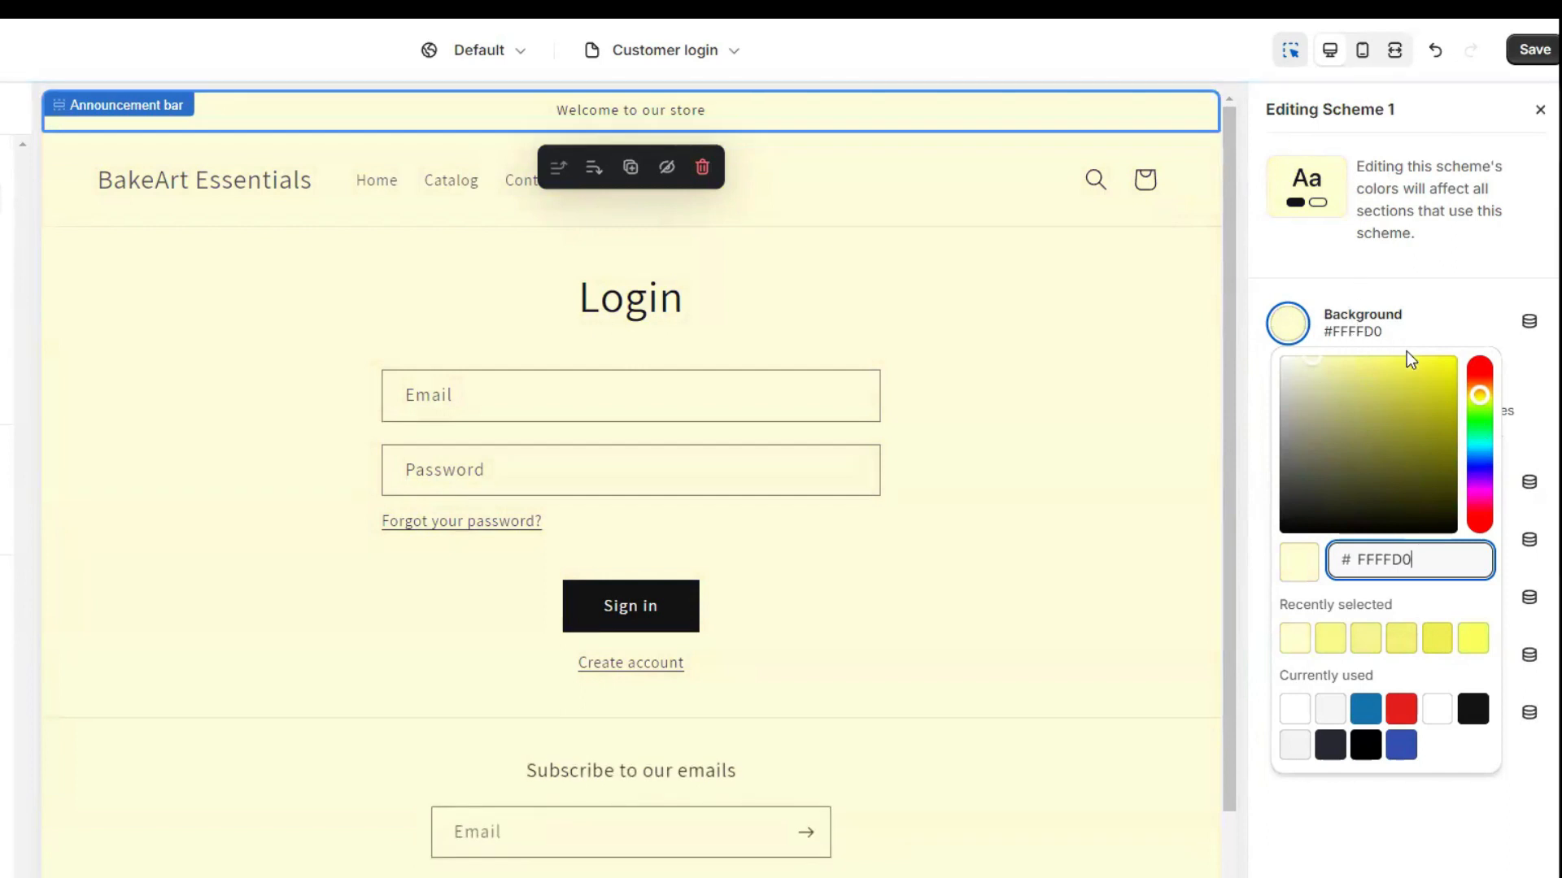
left_click(1303, 333)
left_click(1302, 333)
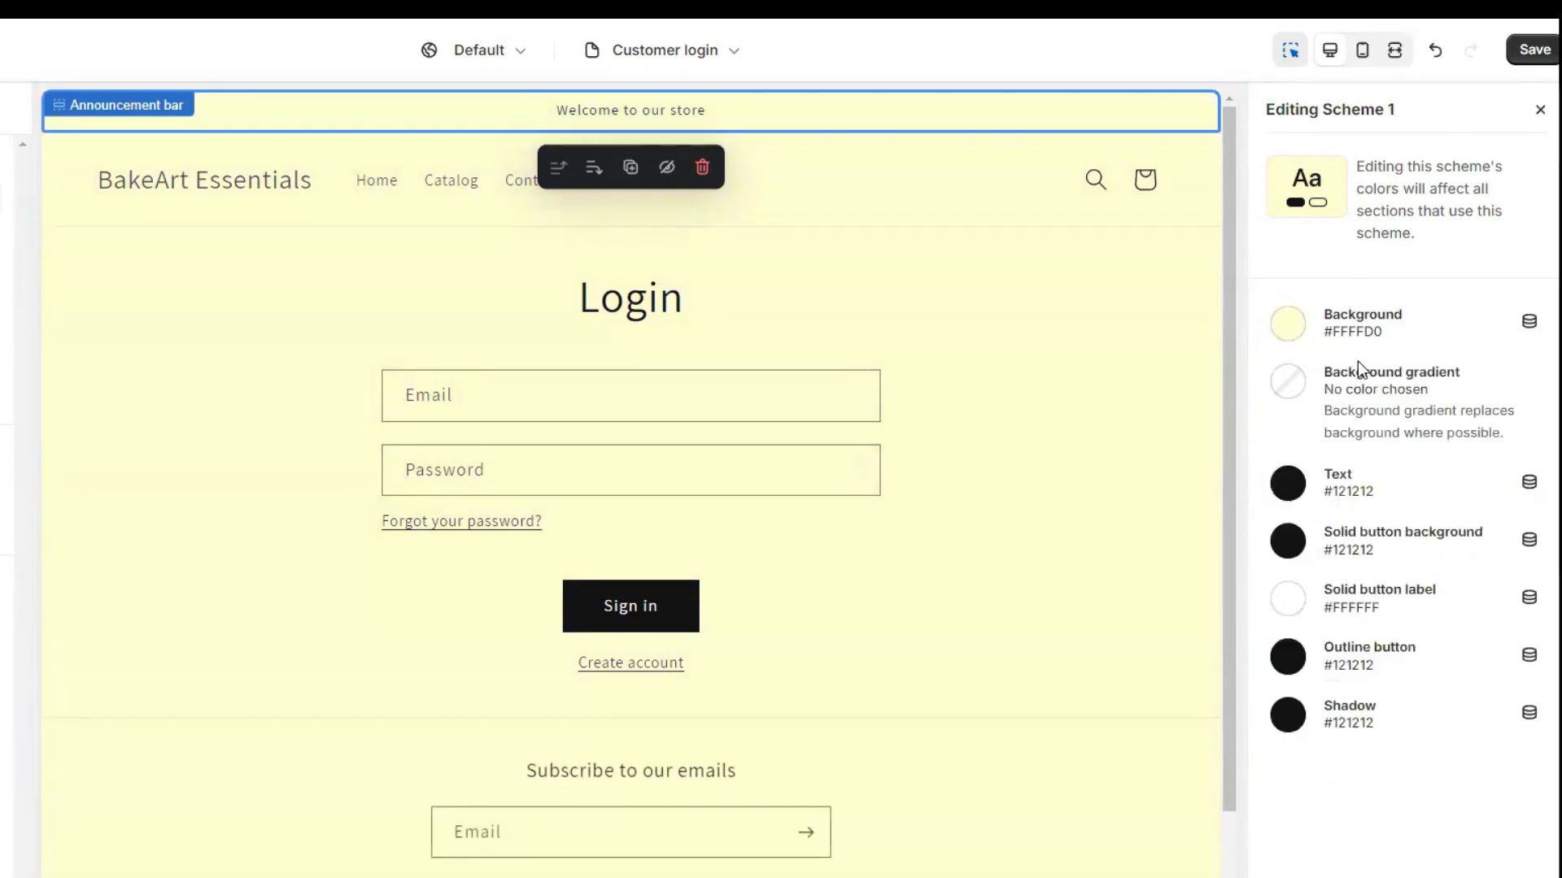
Try a green-to-yellow background gradient, rotated and radial, then remove it.
left_click(1286, 396)
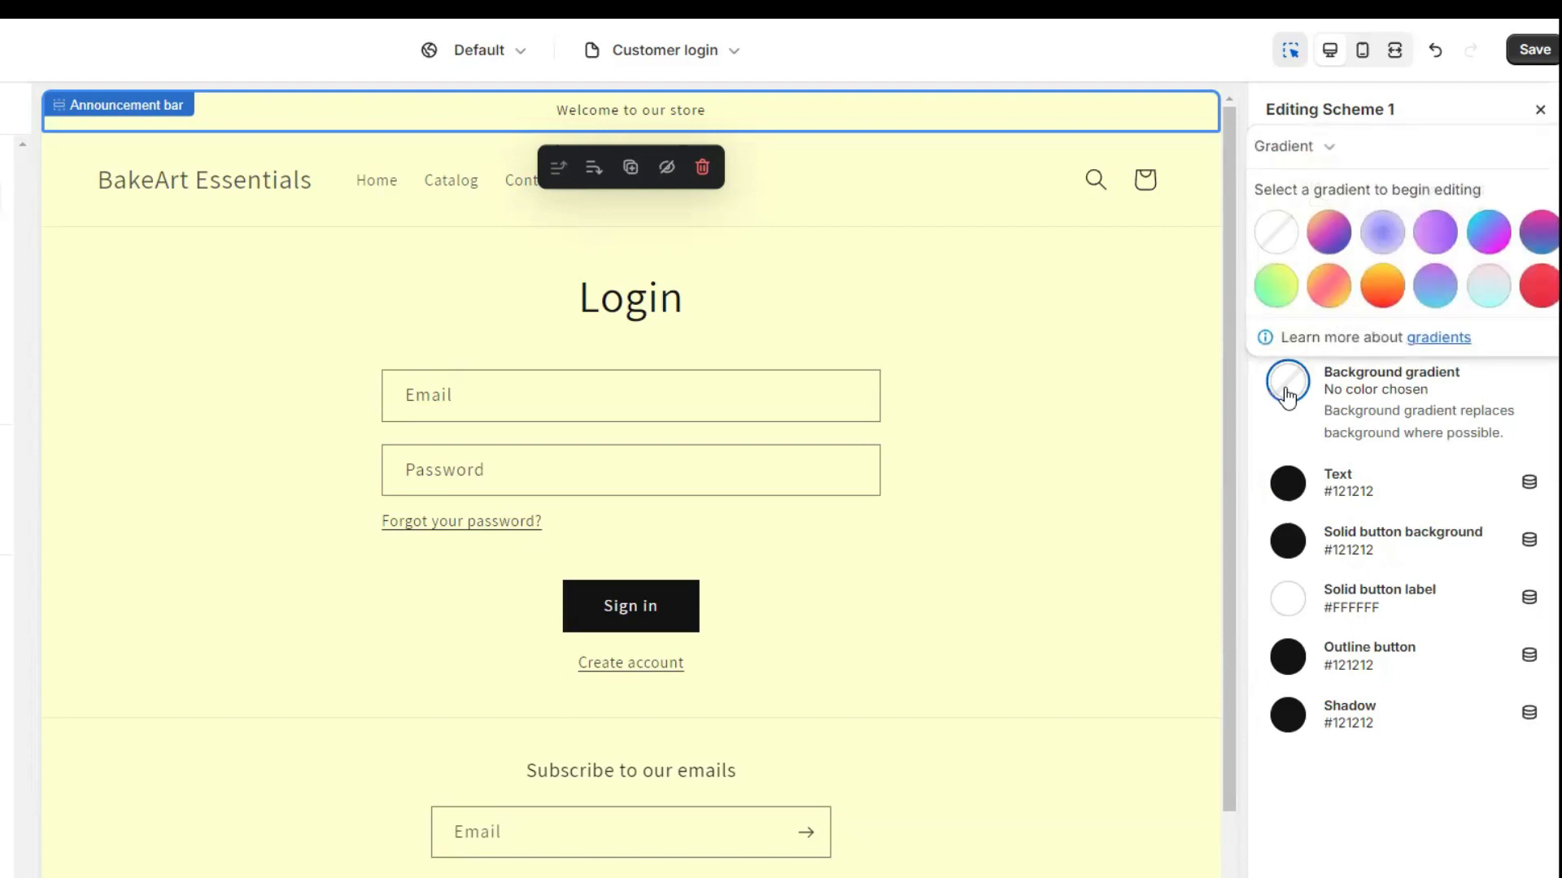
left_click(1280, 290)
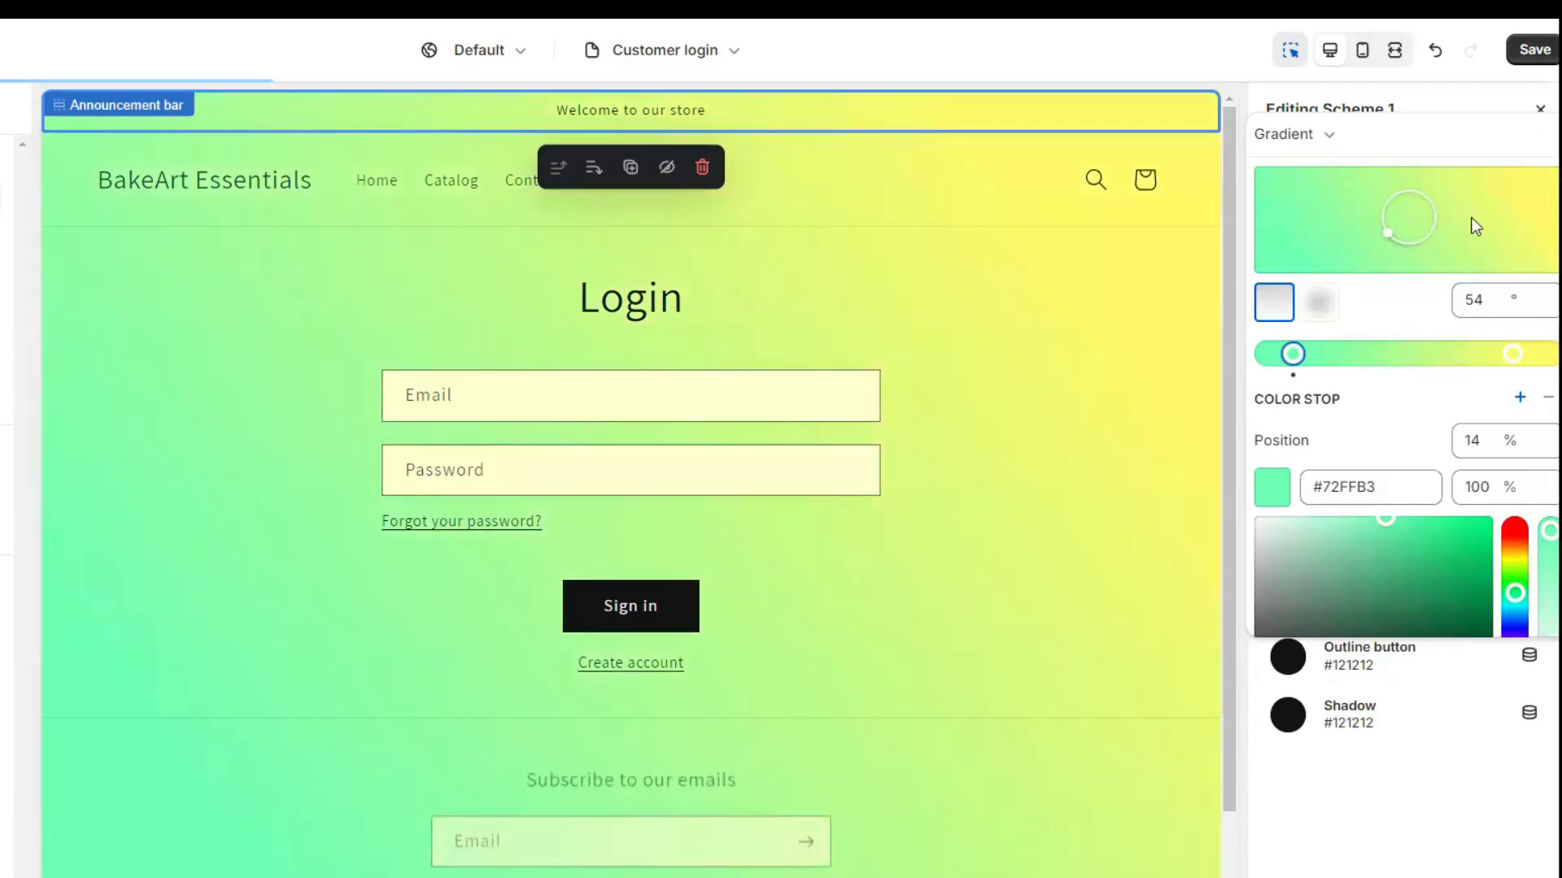
mouse_move(1387, 227)
left_mouse_down()
mouse_move(1469, 217)
mouse_move(1384, 208)
left_mouse_up()
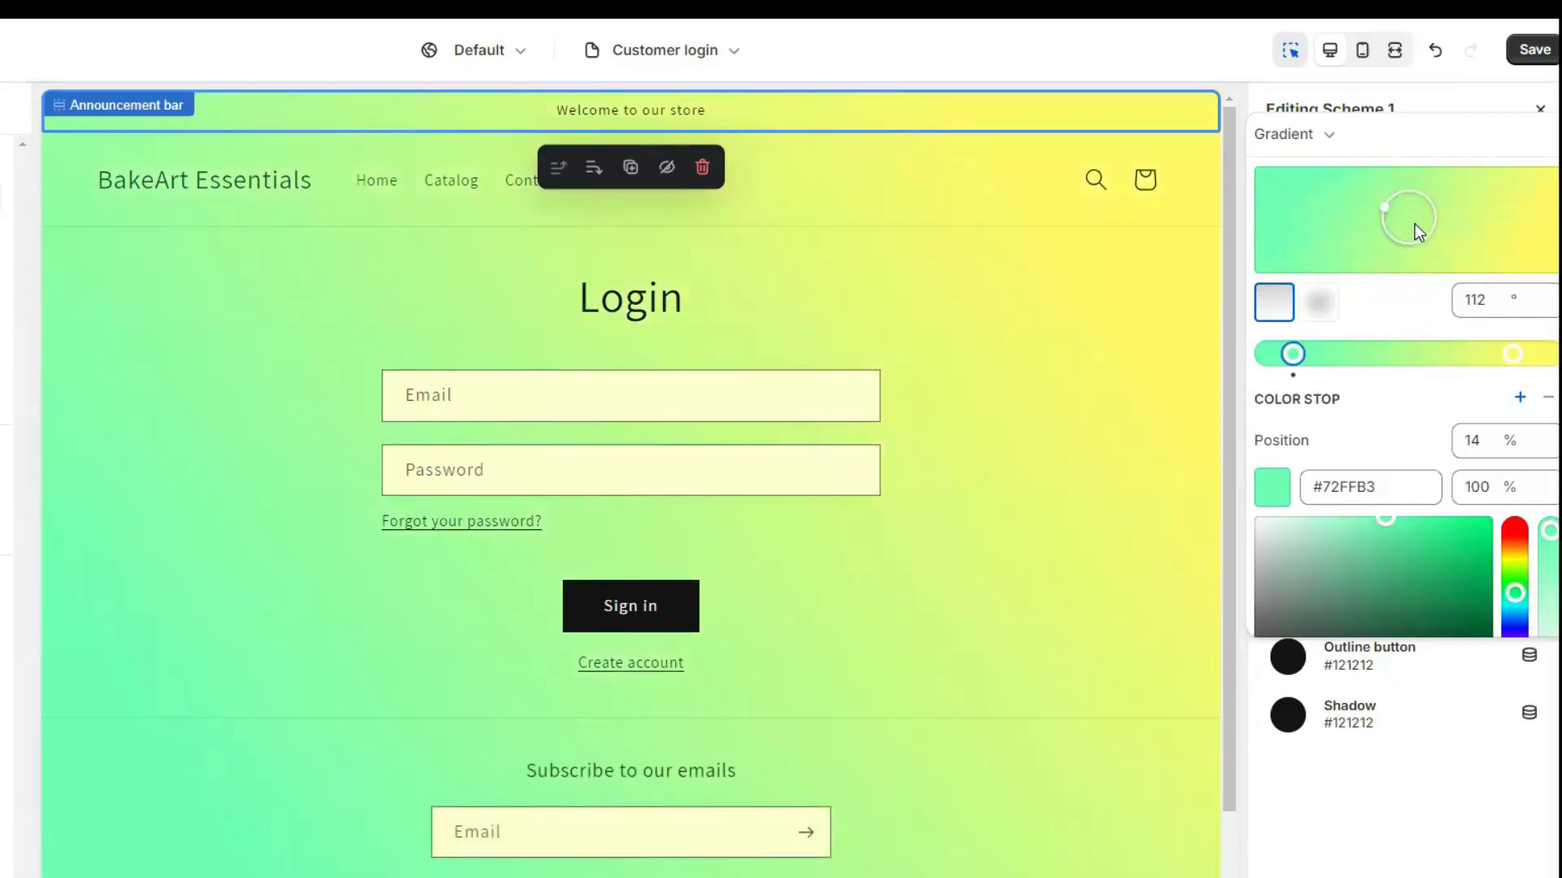
left_click(1329, 428)
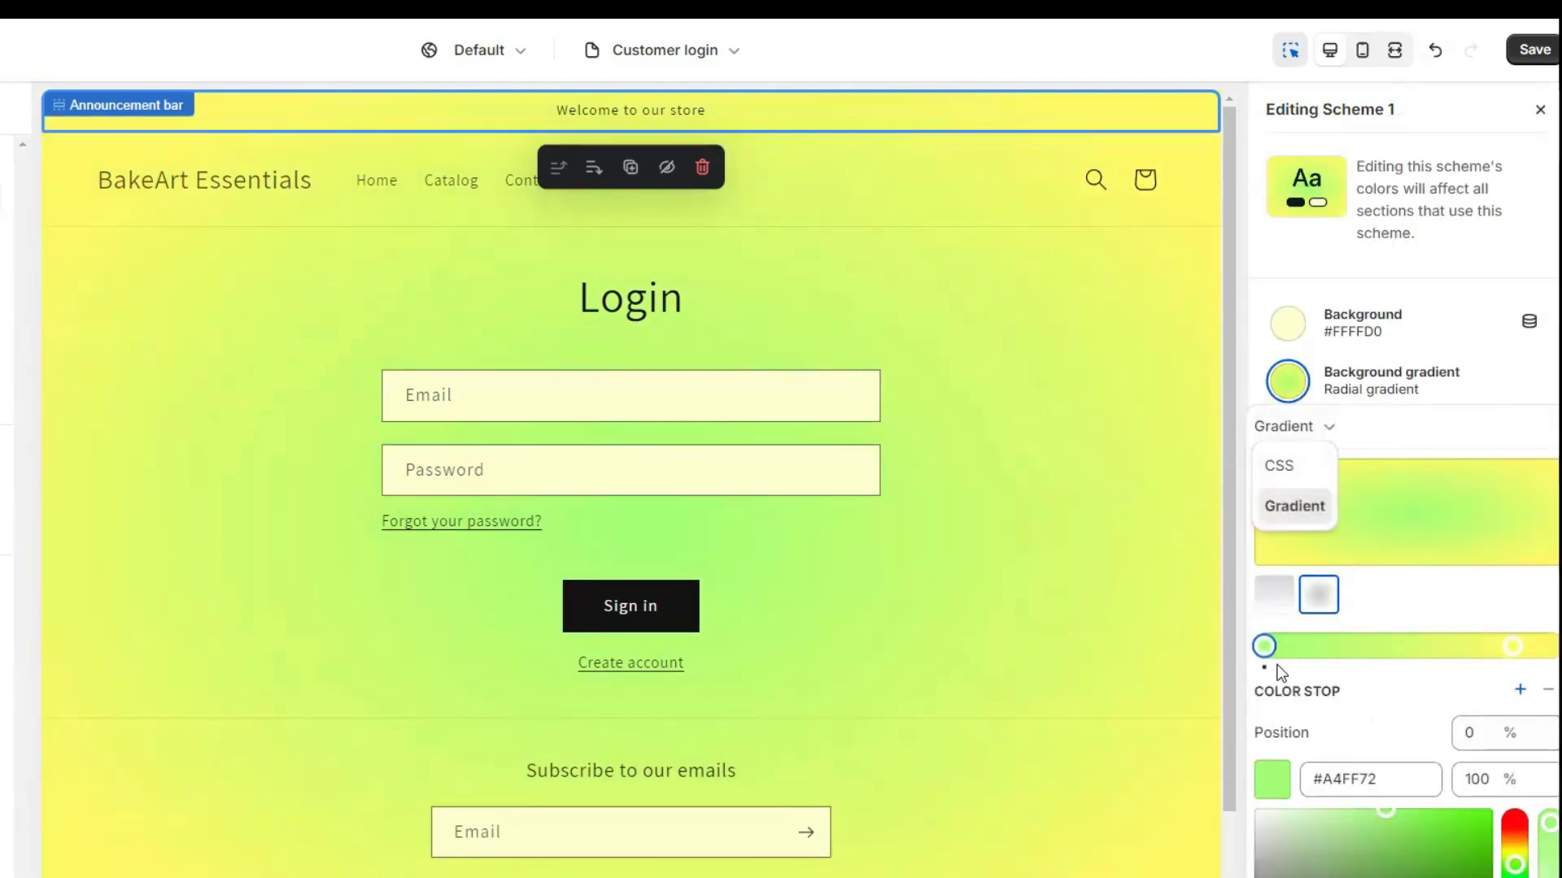
scroll(1301, 700, "down", 4)
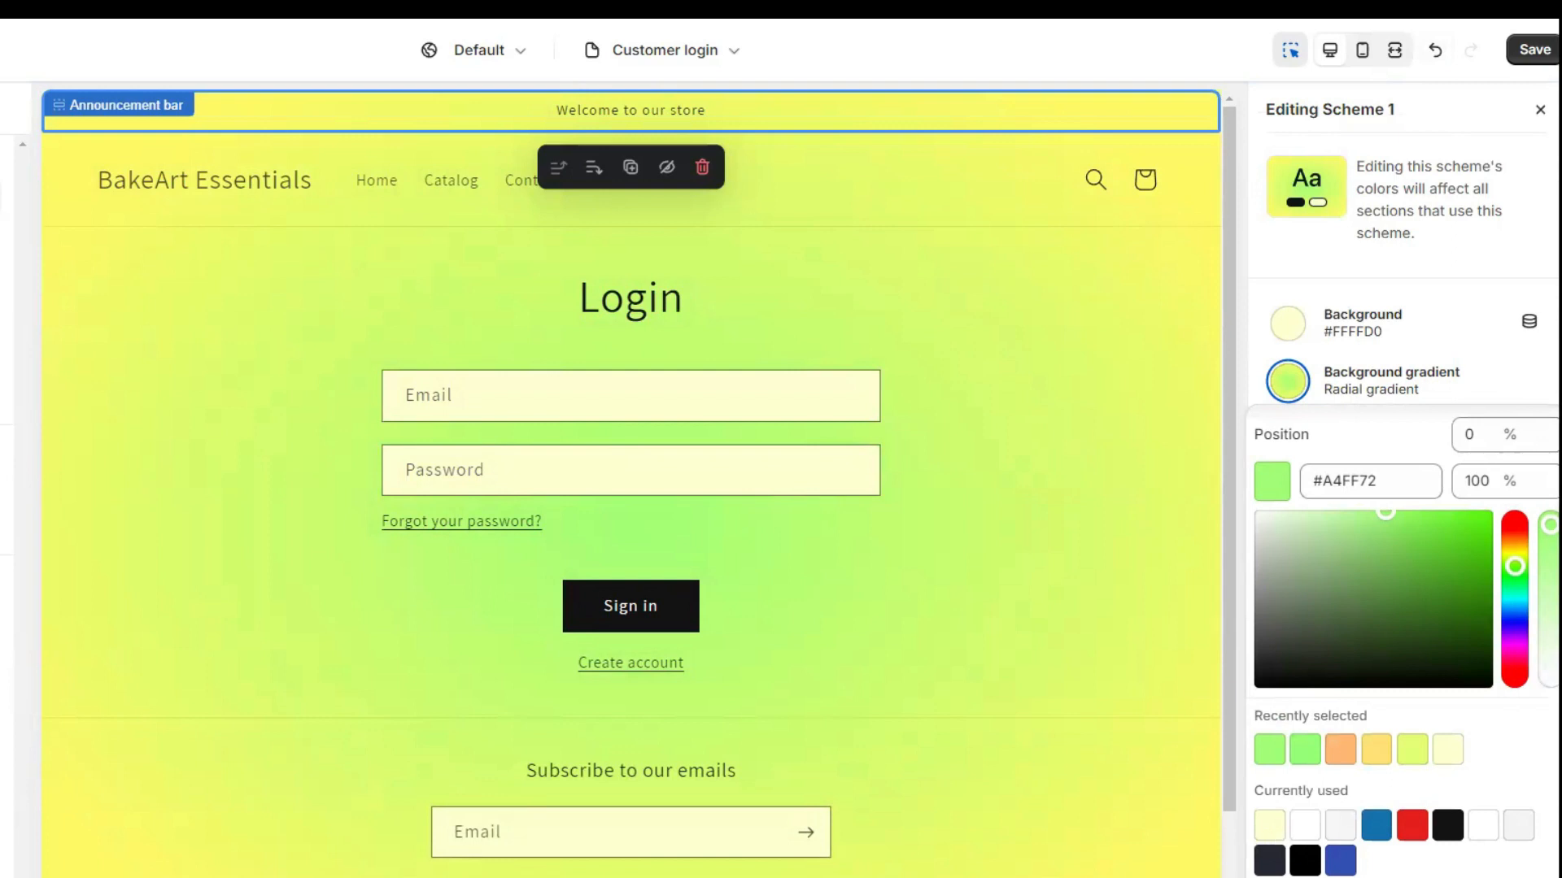
left_click(1497, 873)
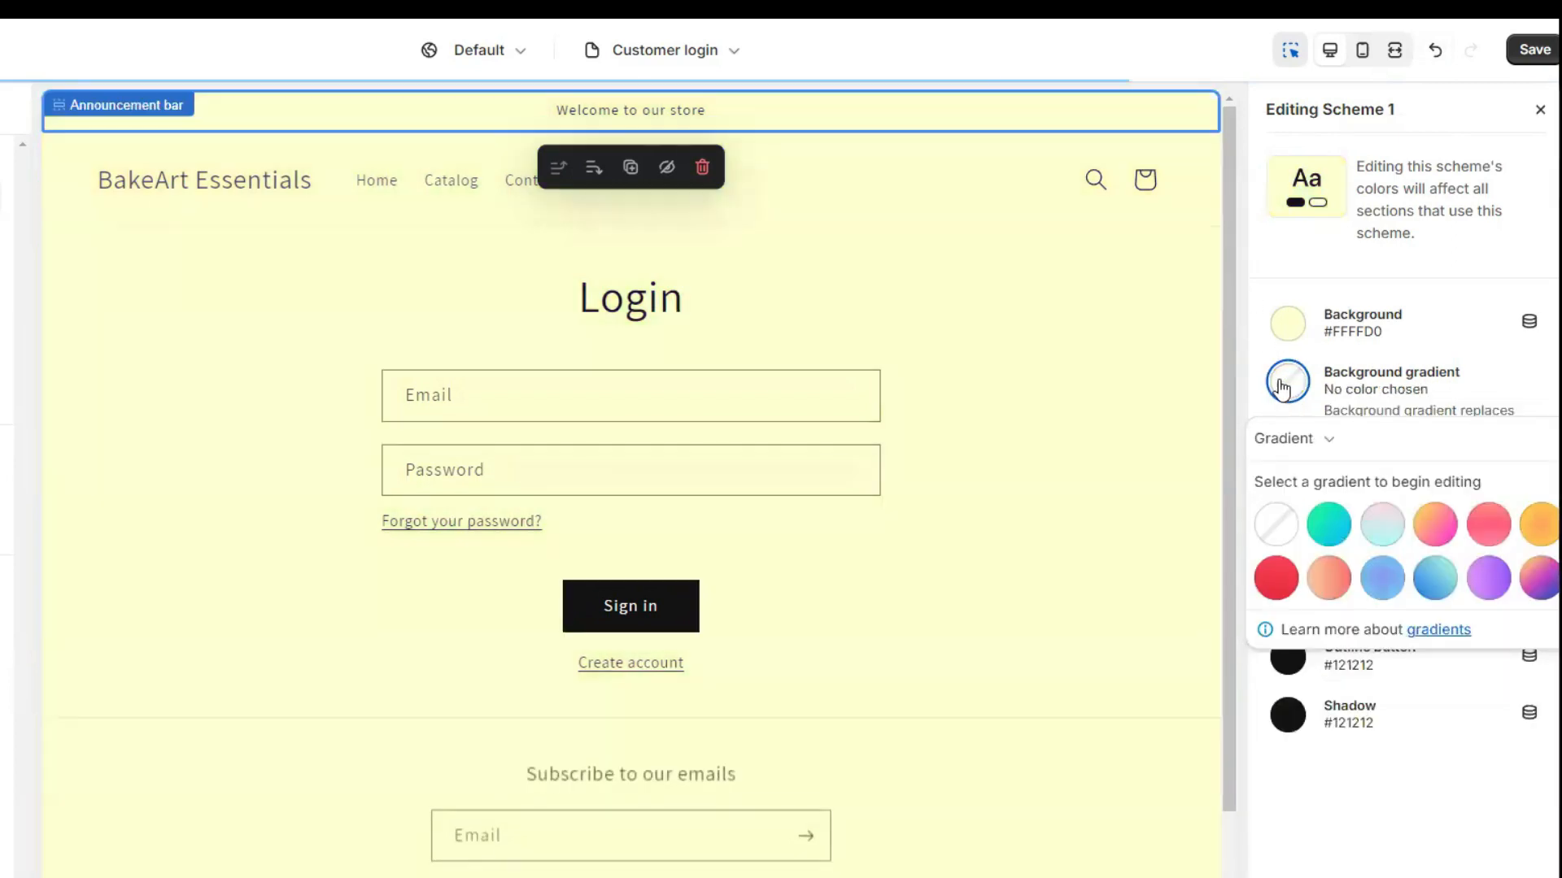
left_click(1284, 381)
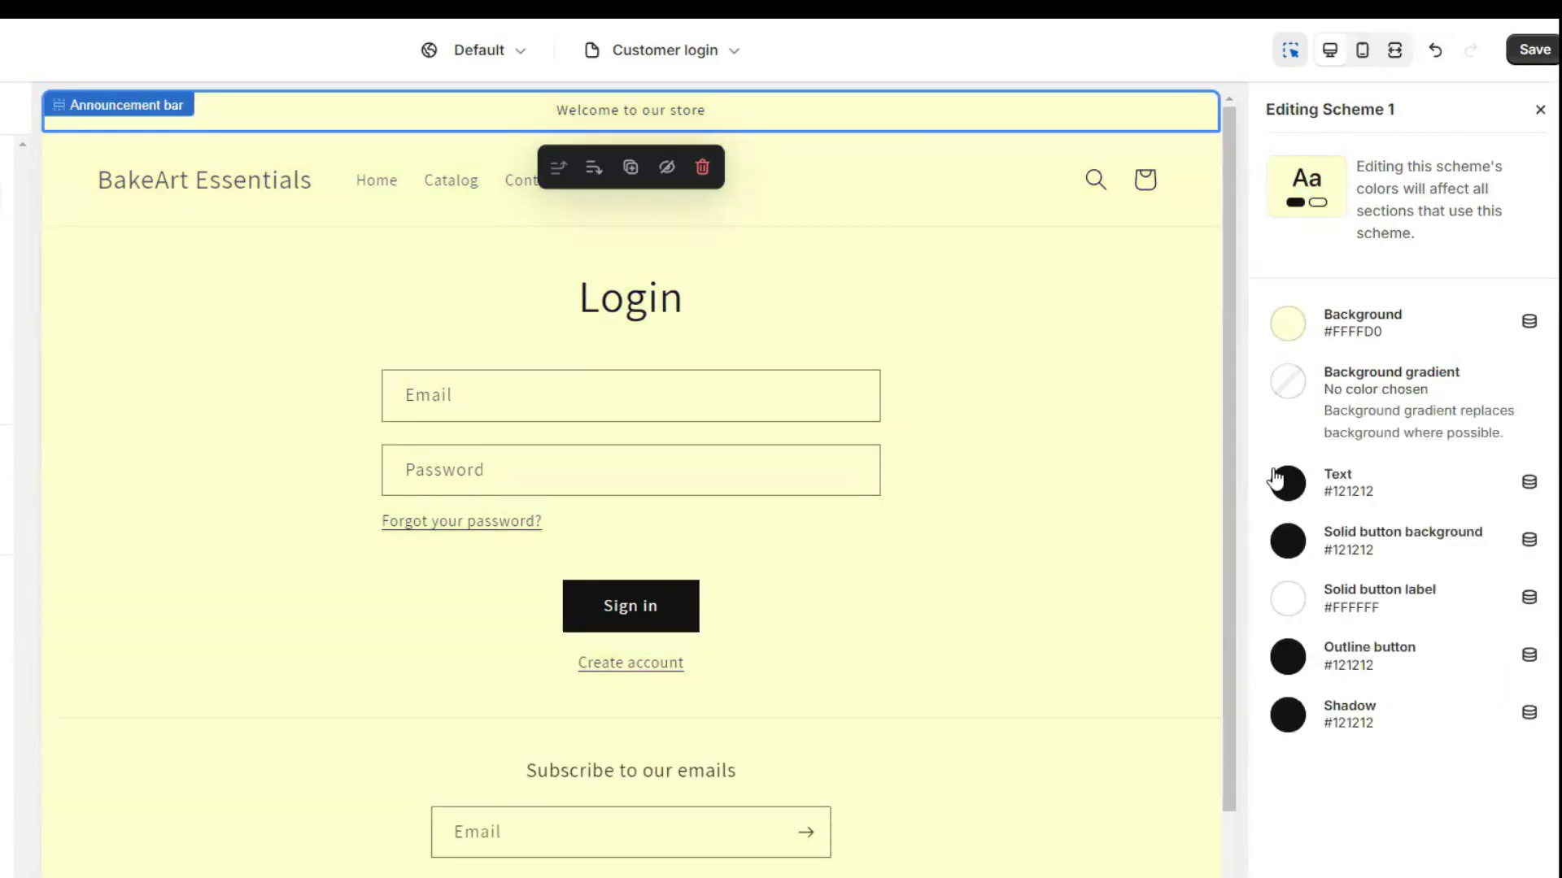
Set Scheme 1's text colour to black #000000.
left_click(1288, 488)
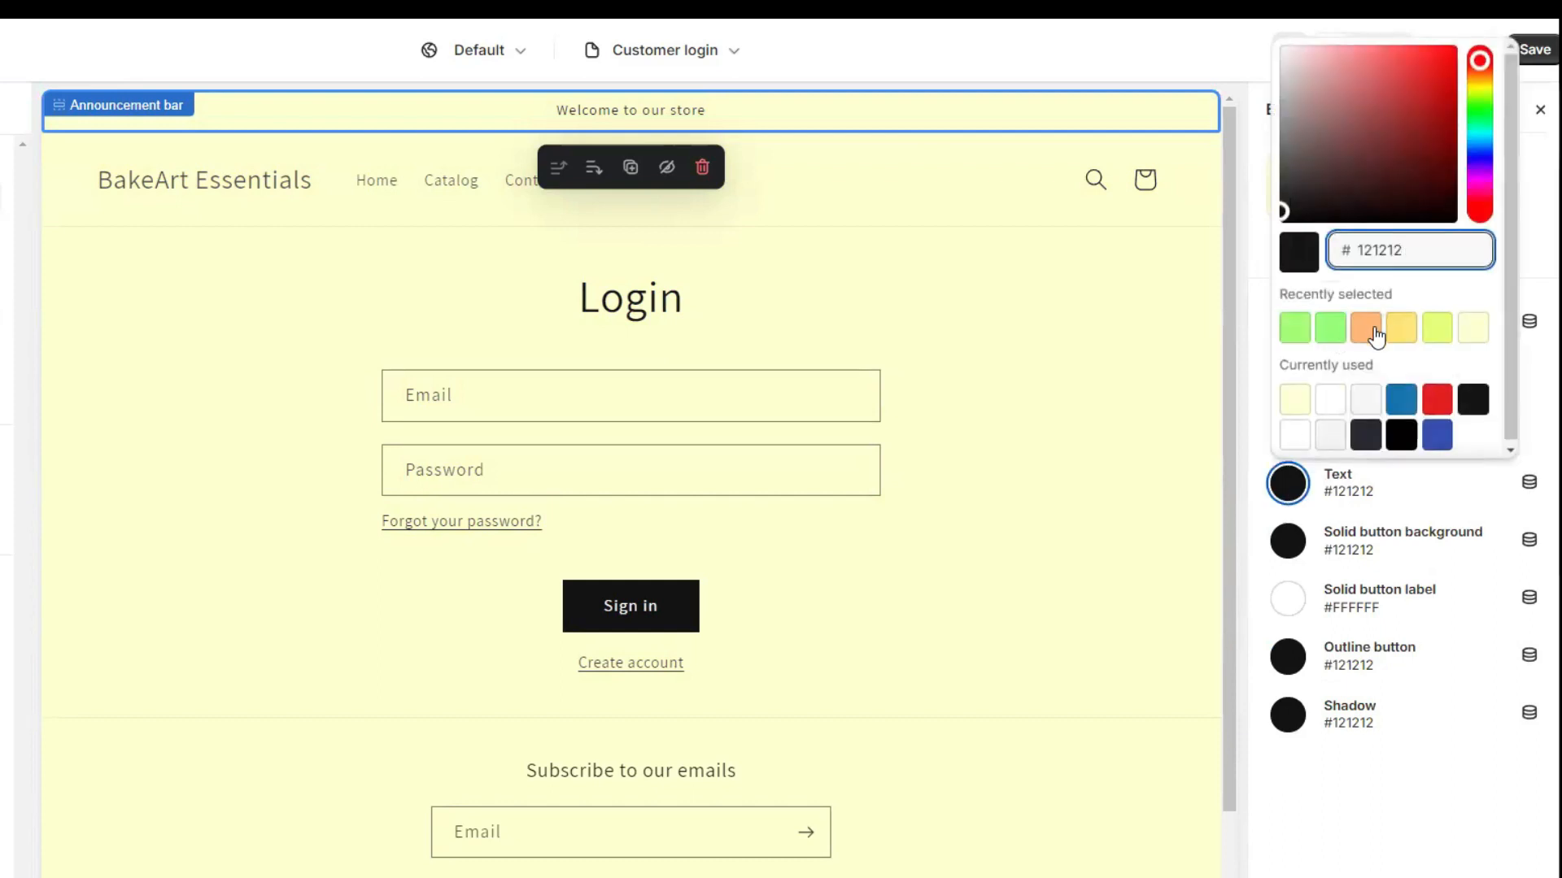
left_click(1401, 398)
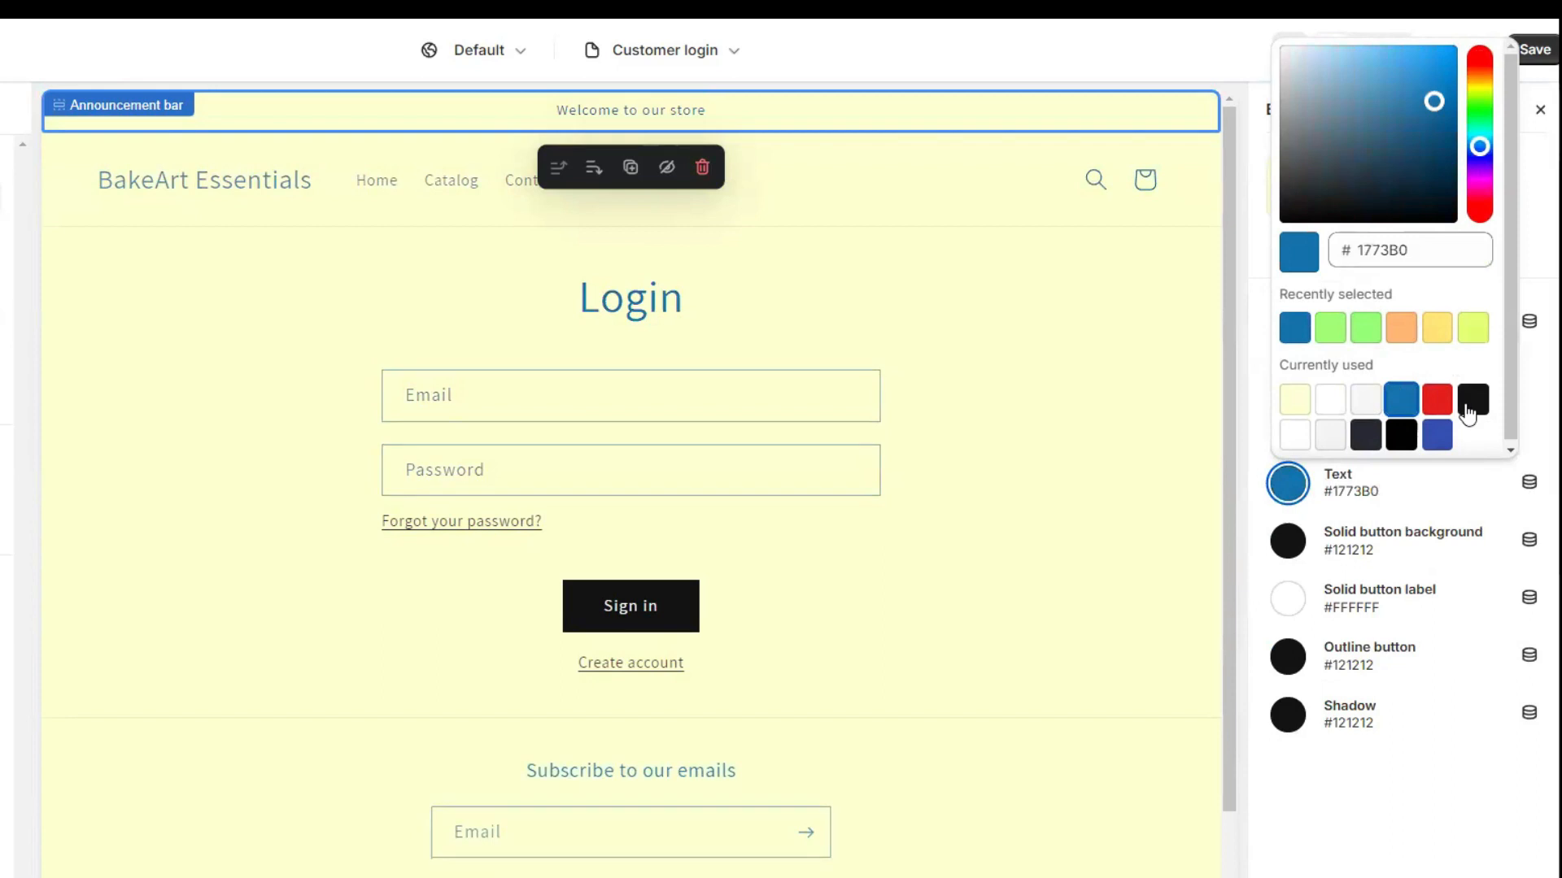
left_click(1472, 399)
left_click(1436, 398)
left_click(1401, 434)
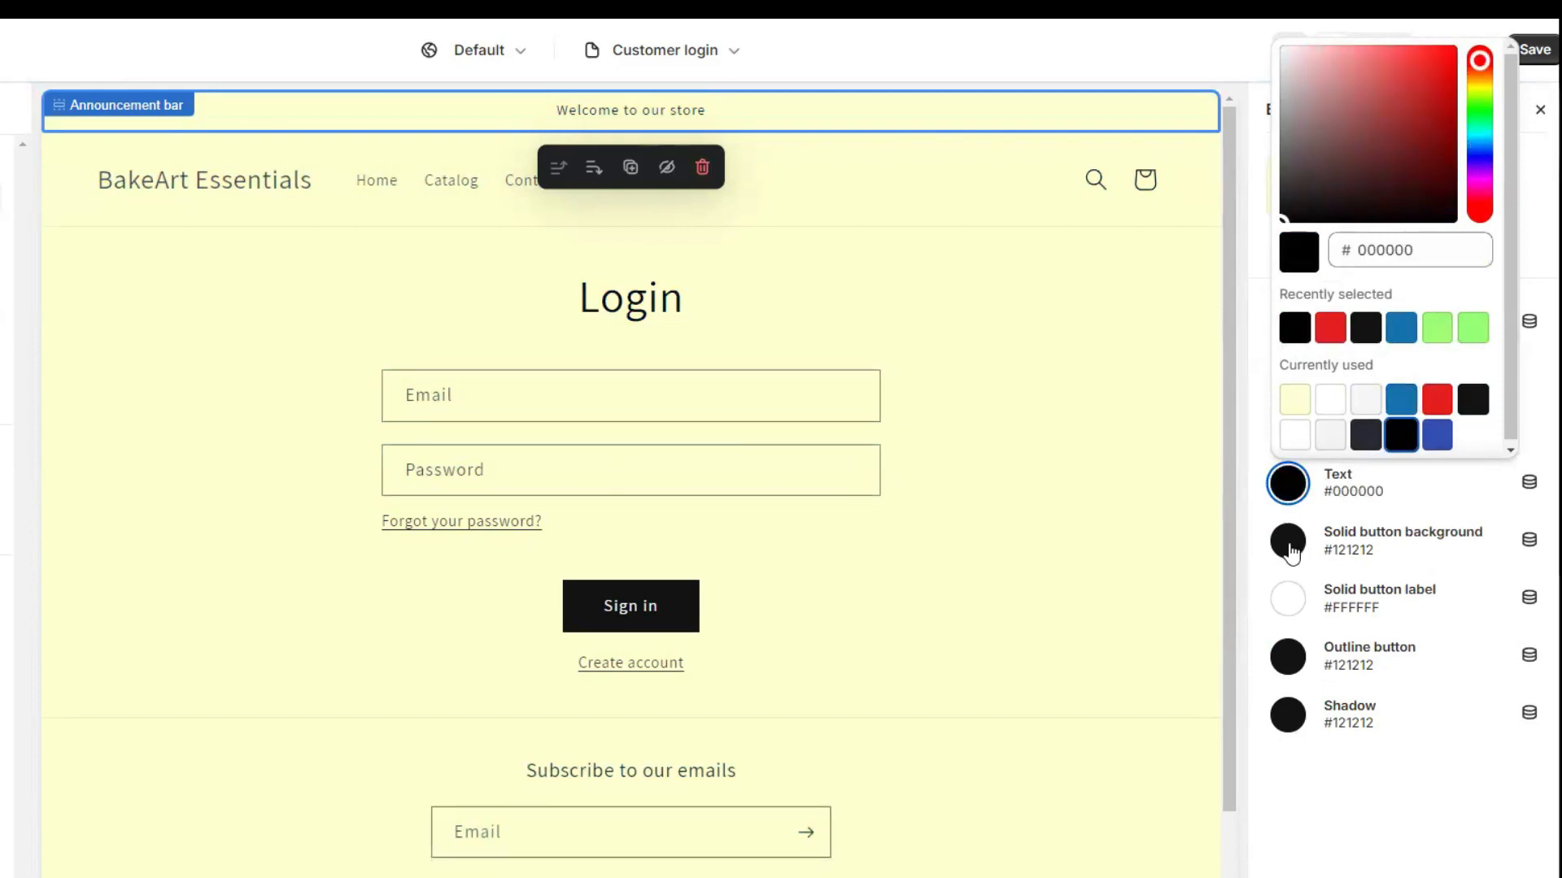
left_click(1289, 541)
Make solid buttons blue #1773B0 with white labels.
left_click(1289, 541)
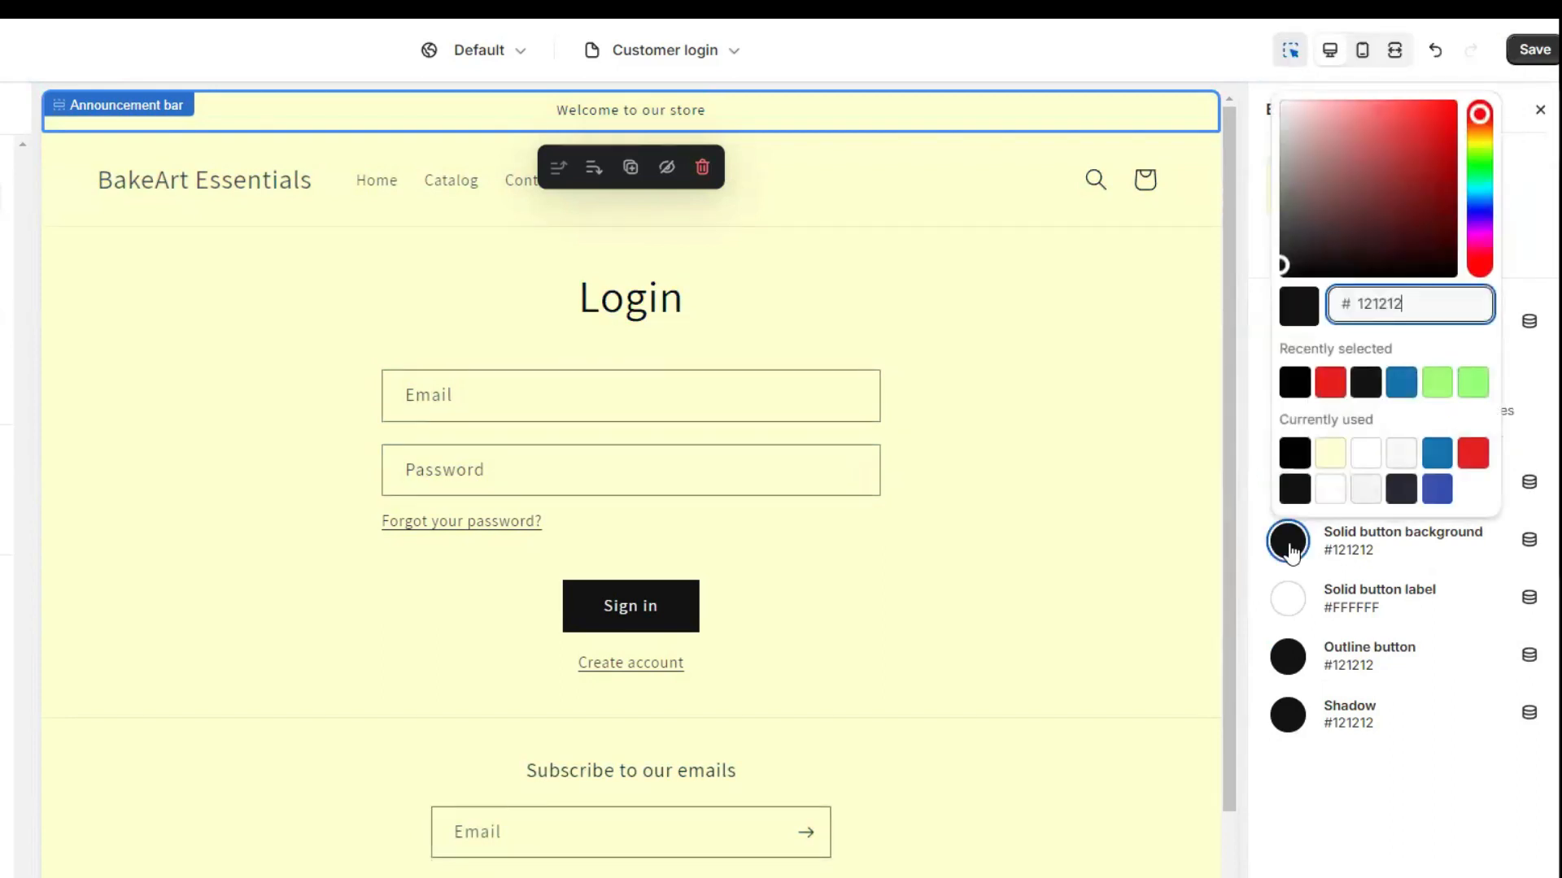
left_click(1439, 461)
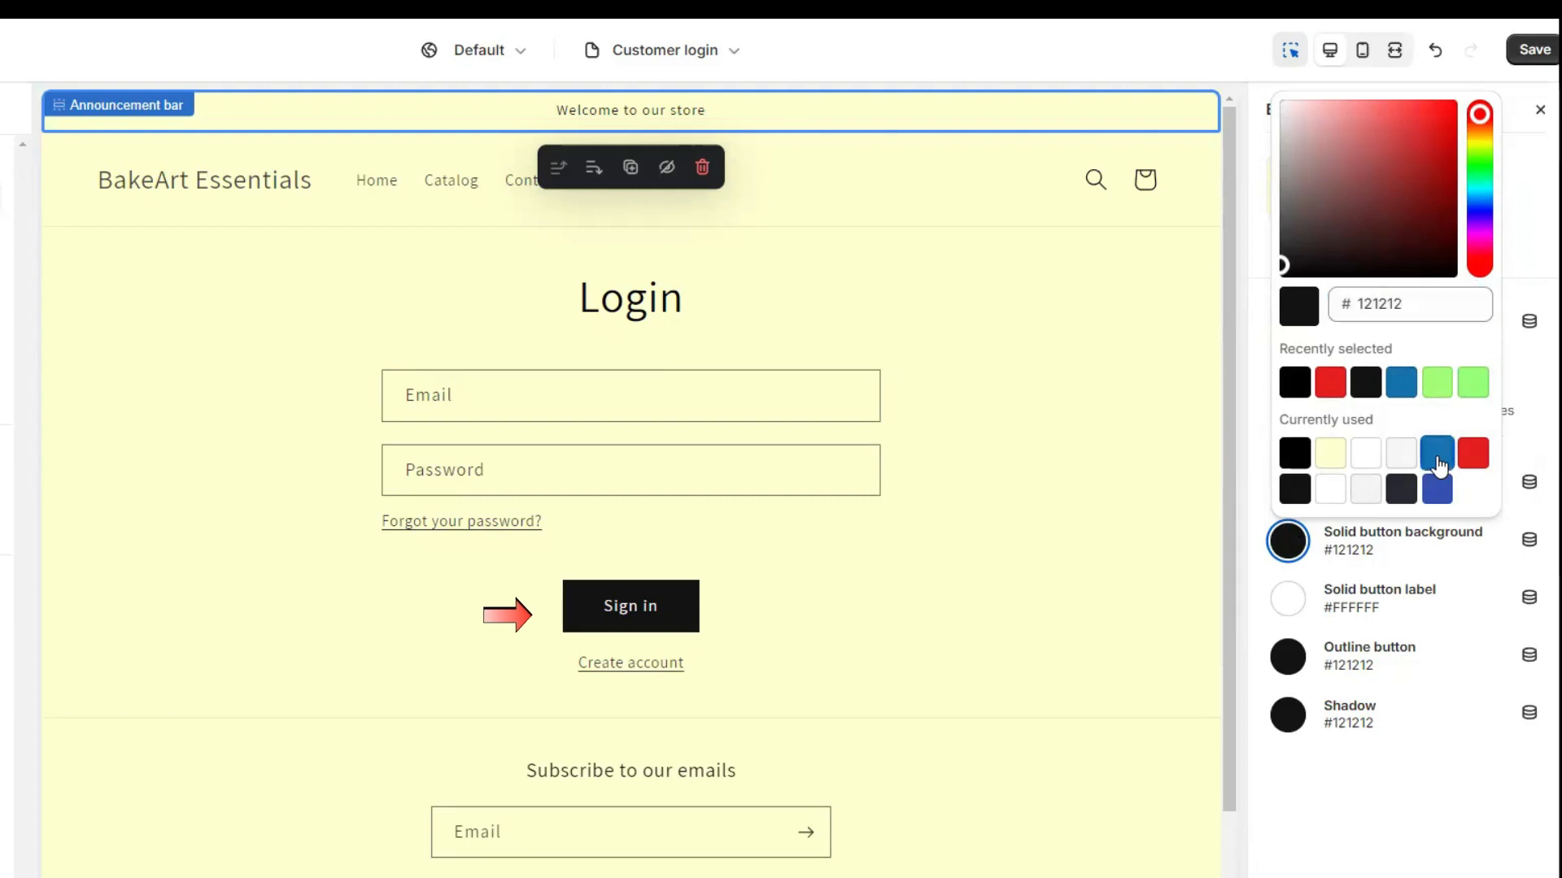
left_click(1291, 602)
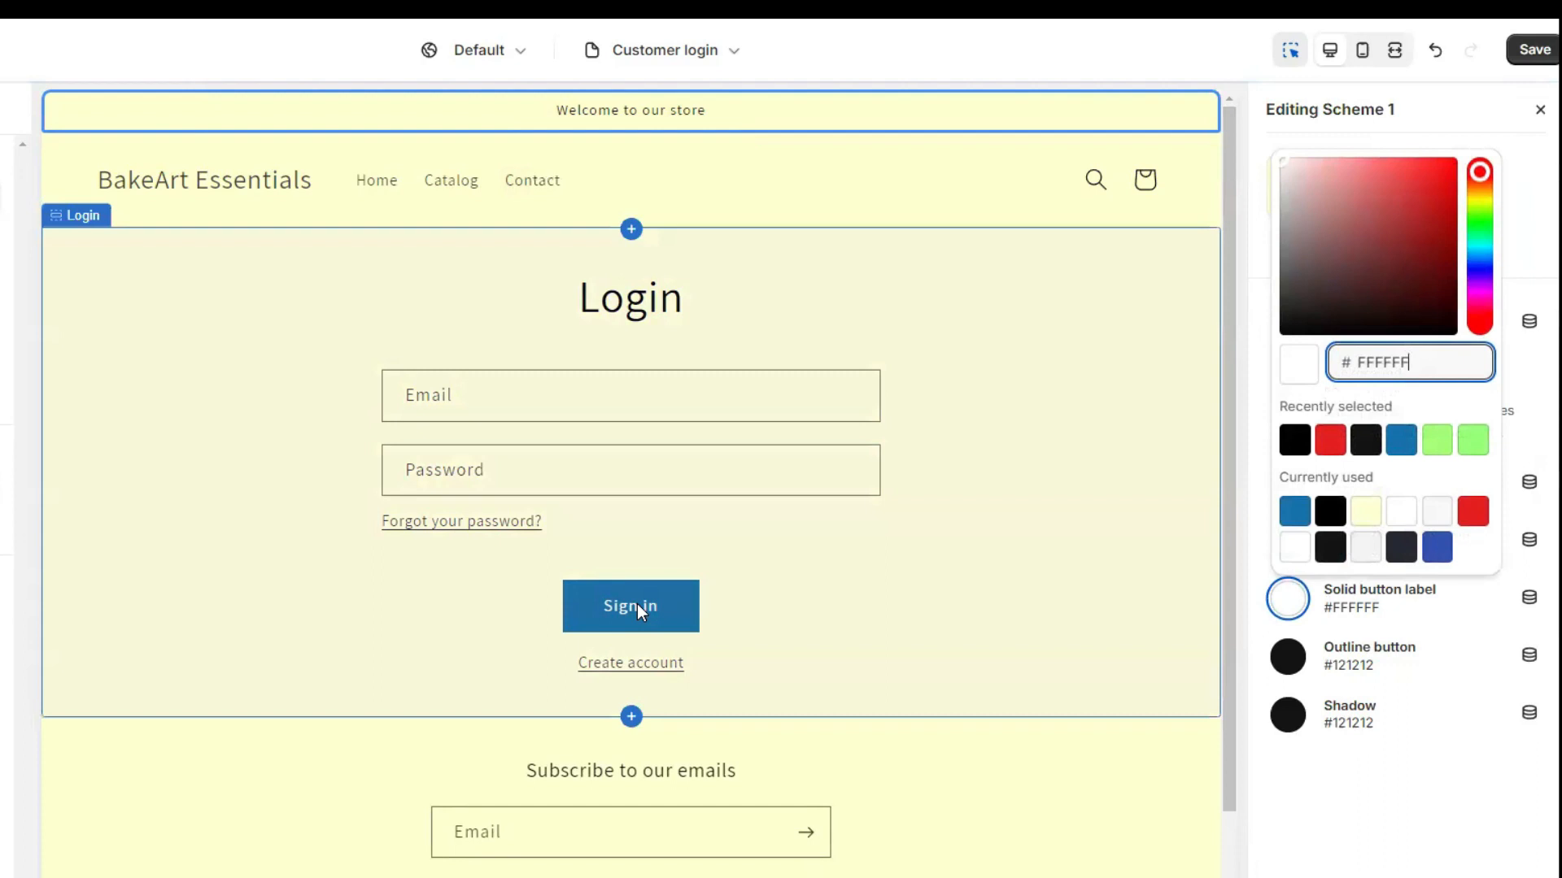
left_click(1330, 514)
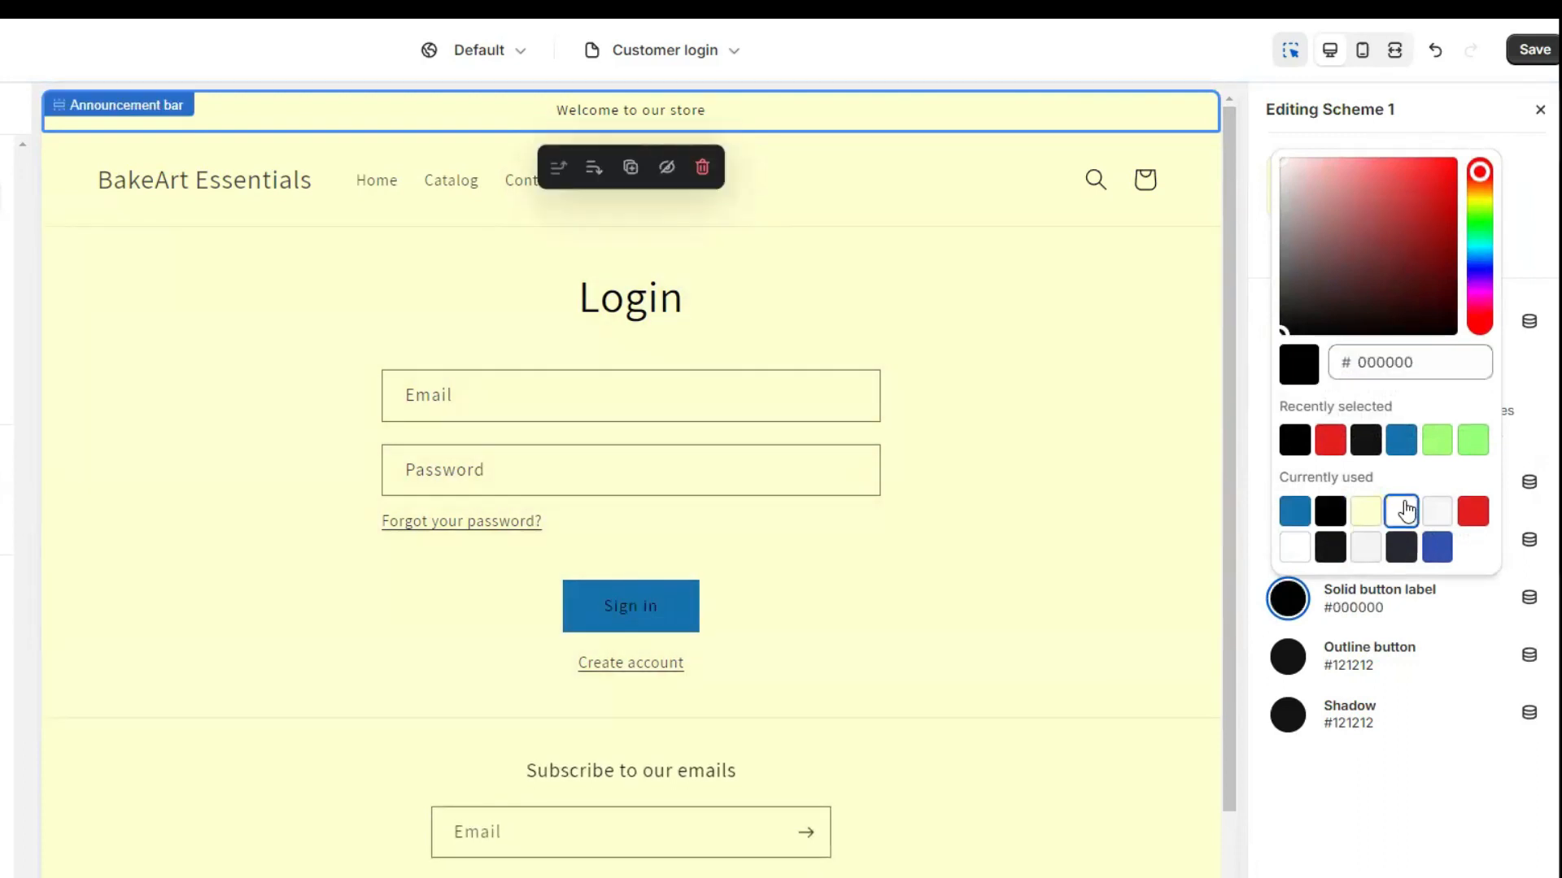
left_click(1401, 511)
Make the outline buttons red #DD1D1D.
left_click(1290, 666)
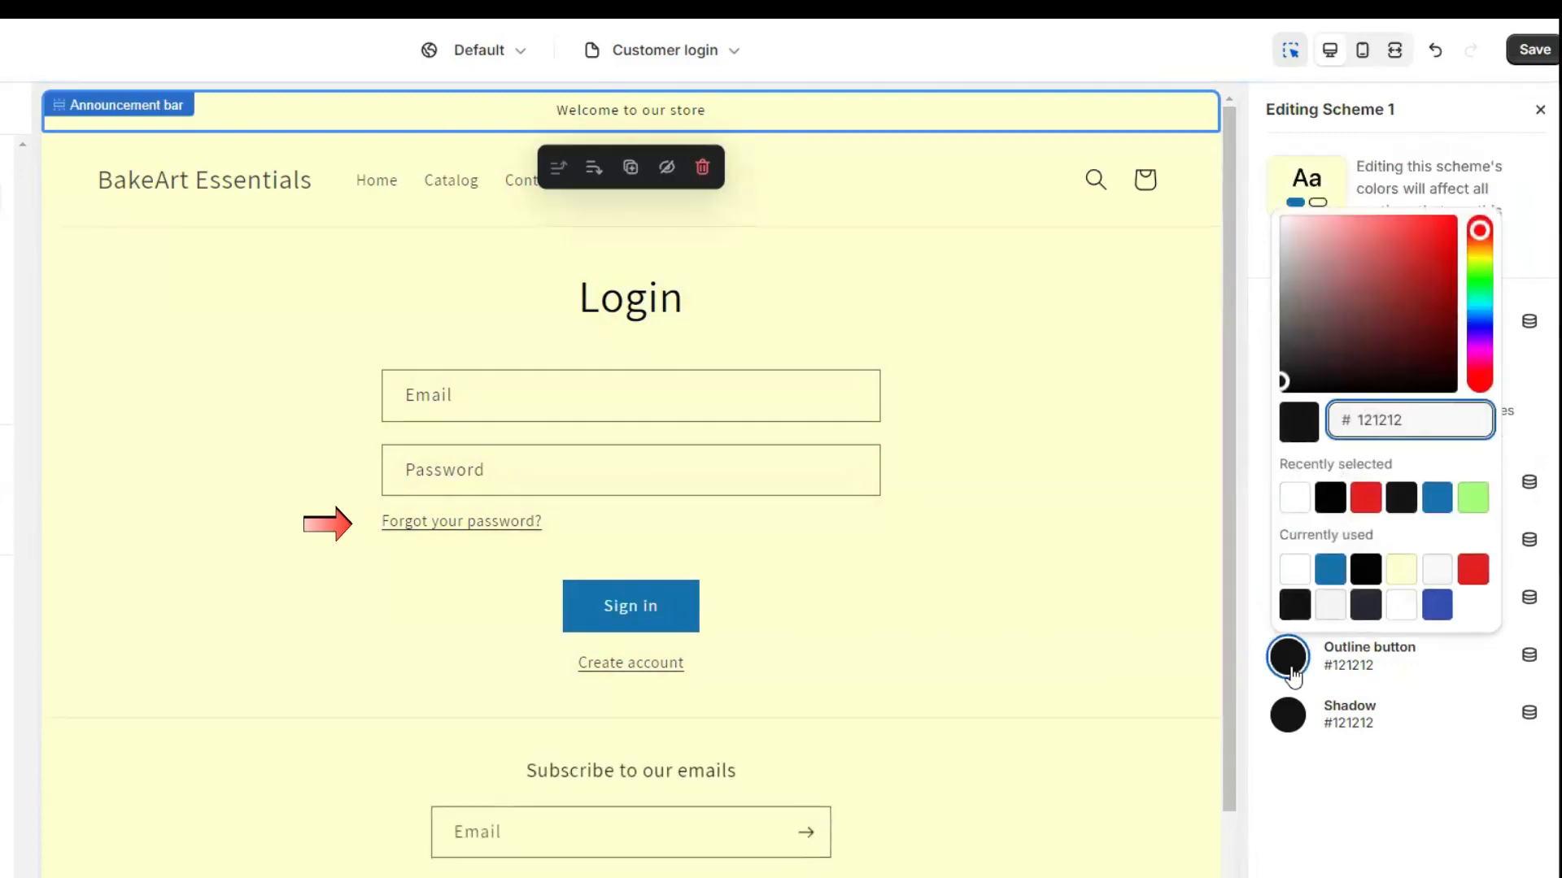
left_click(1330, 571)
left_click(1365, 571)
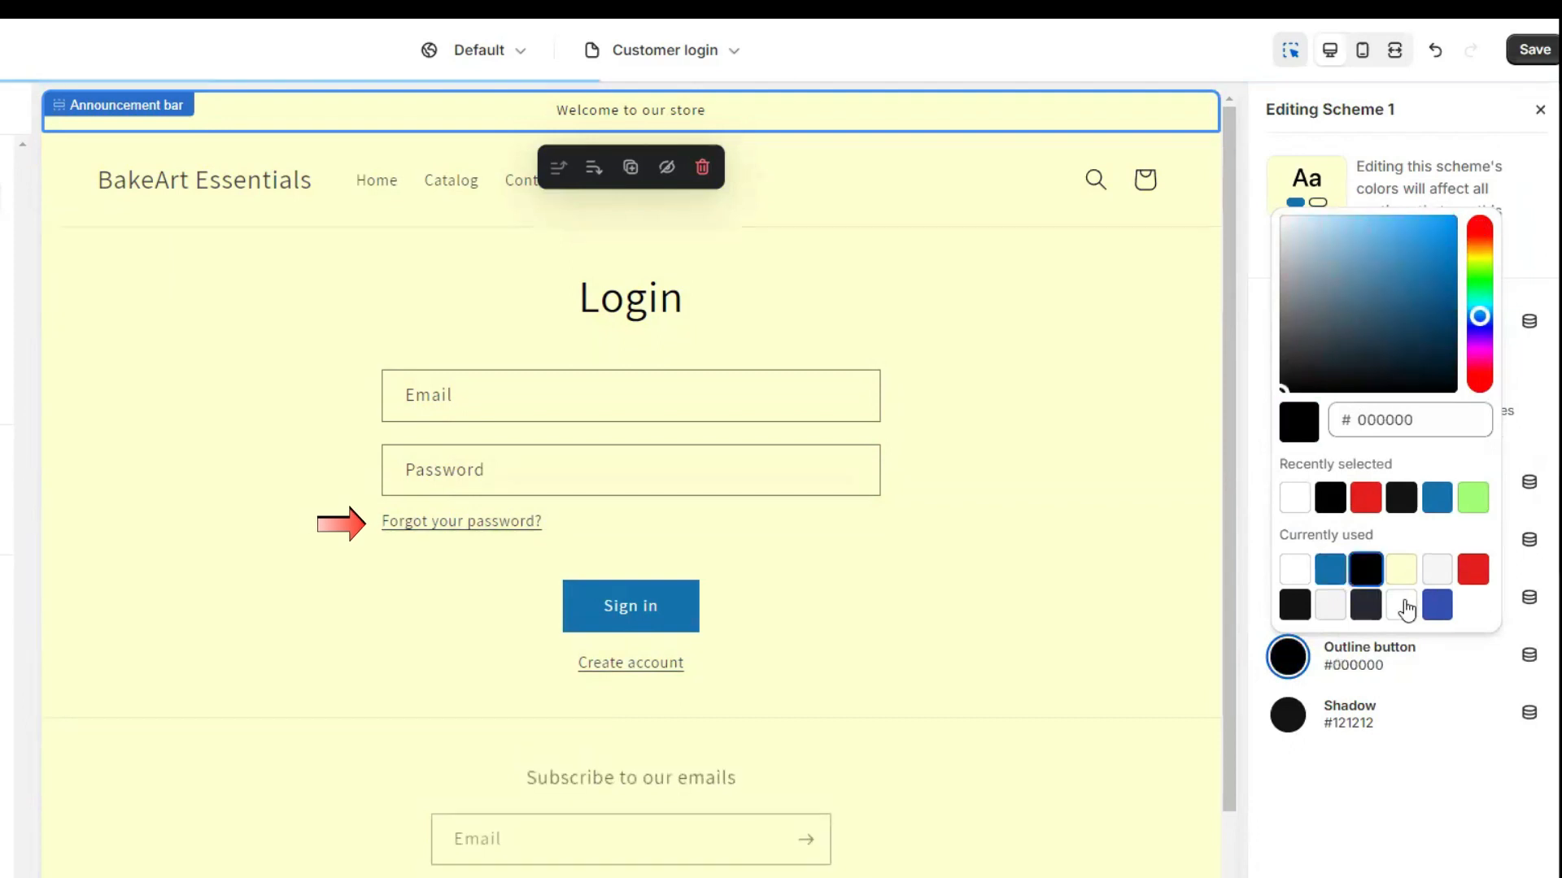
left_click(1471, 573)
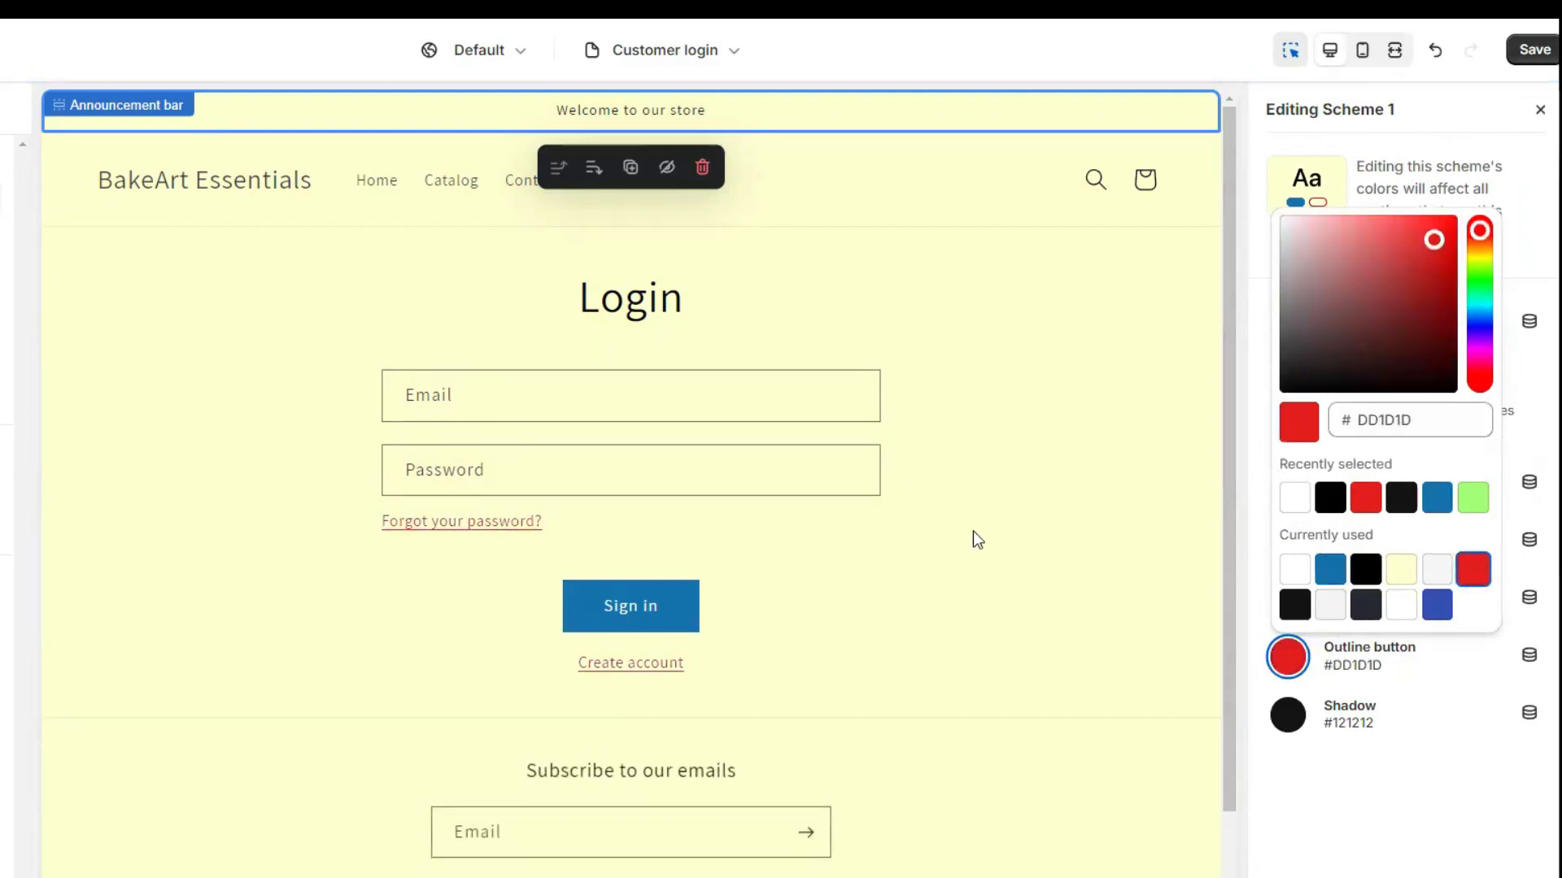
left_click(1256, 623)
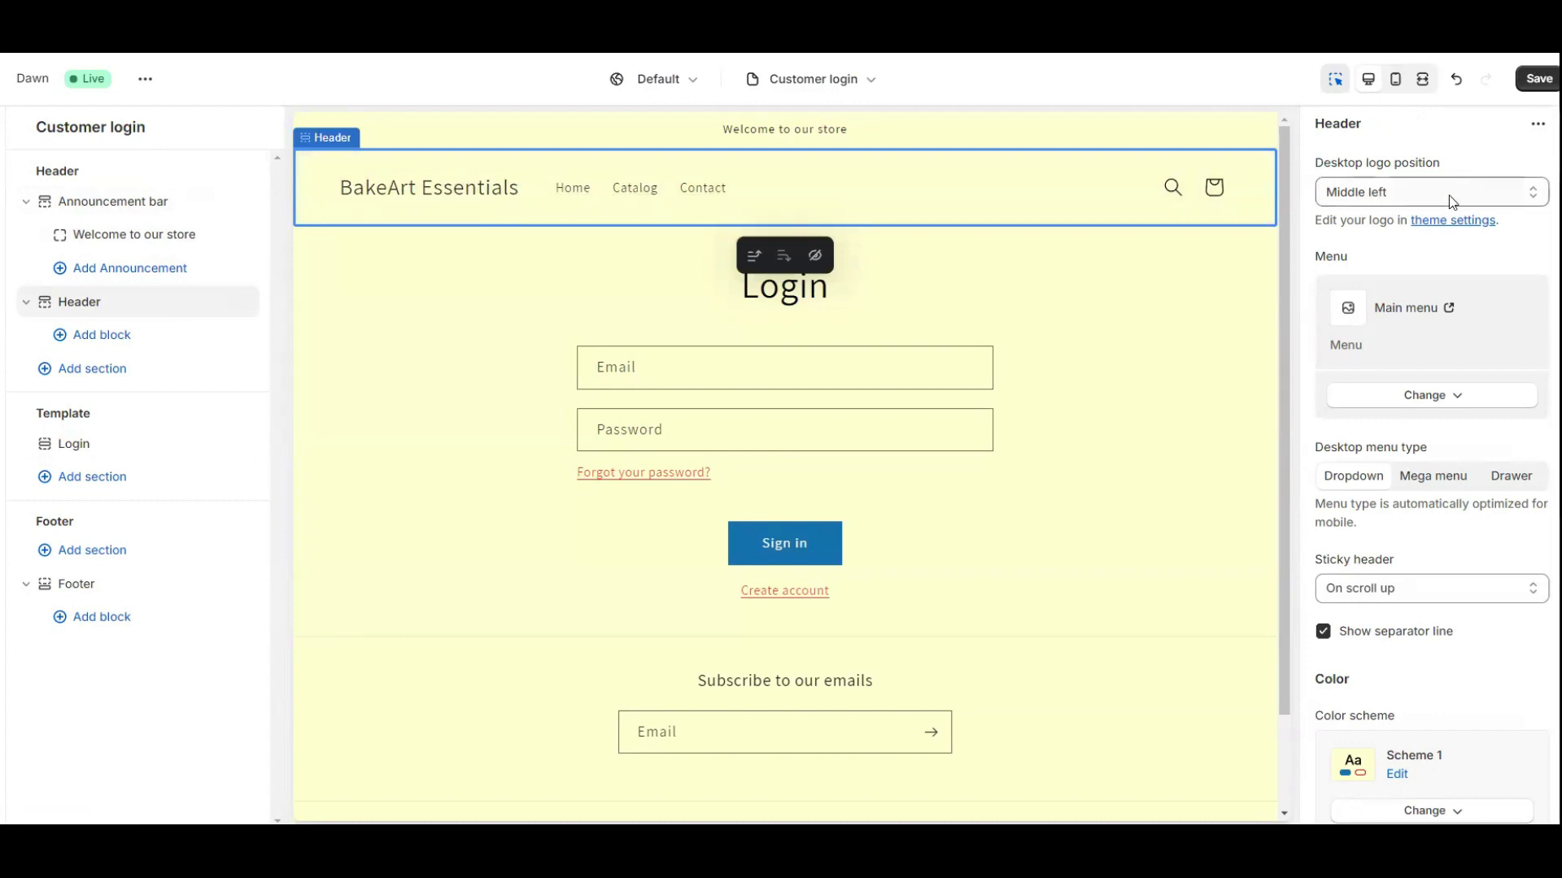
Set the header's desktop logo position to Middle center, after briefly trying Top center.
left_click(1517, 198)
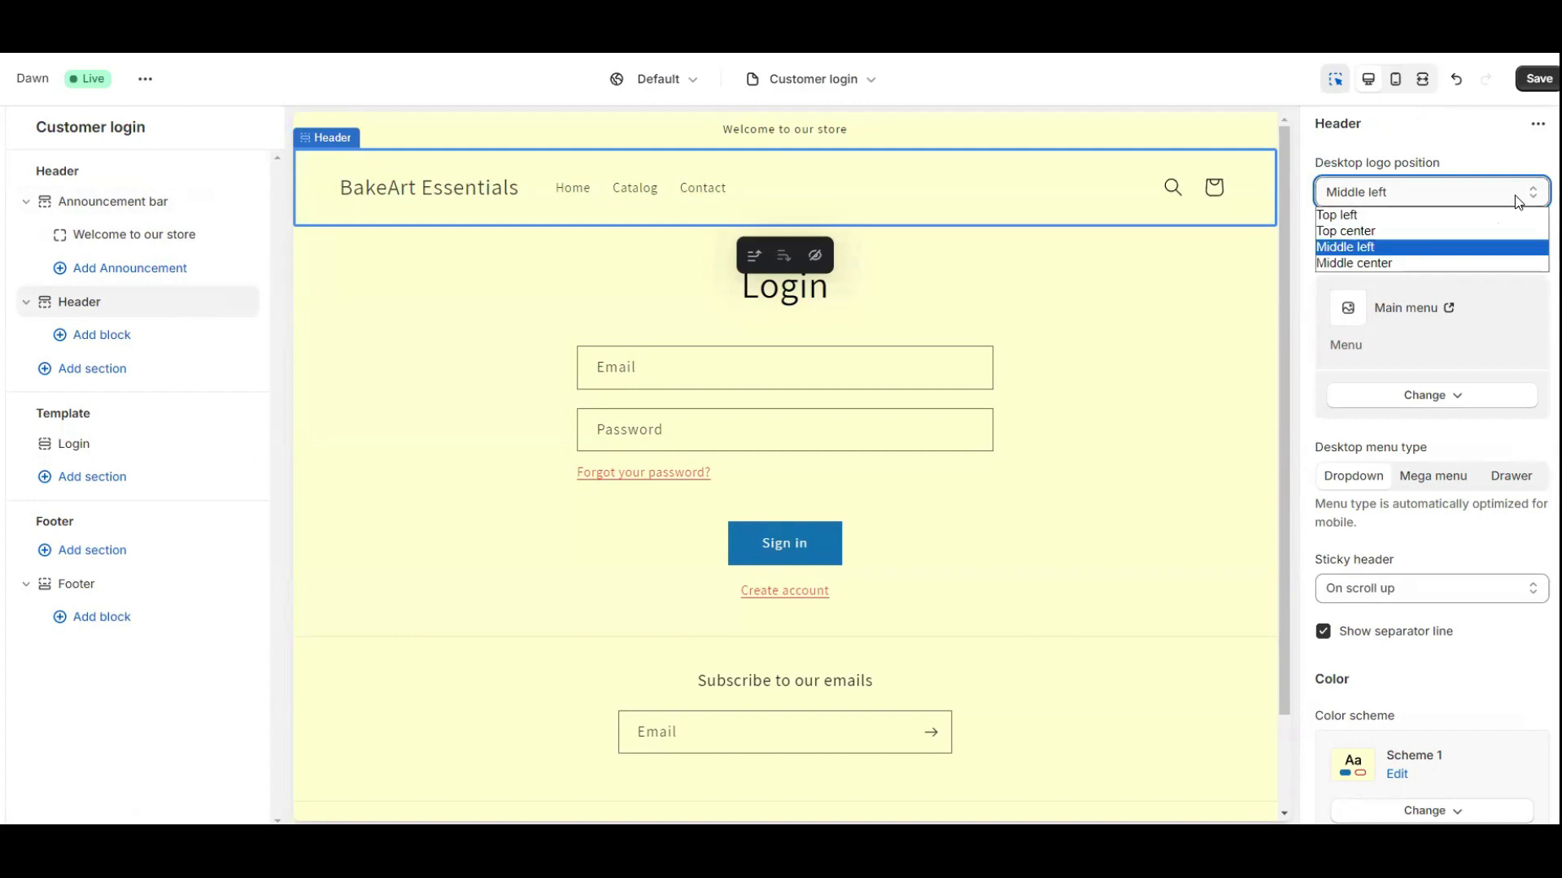
left_click(1394, 233)
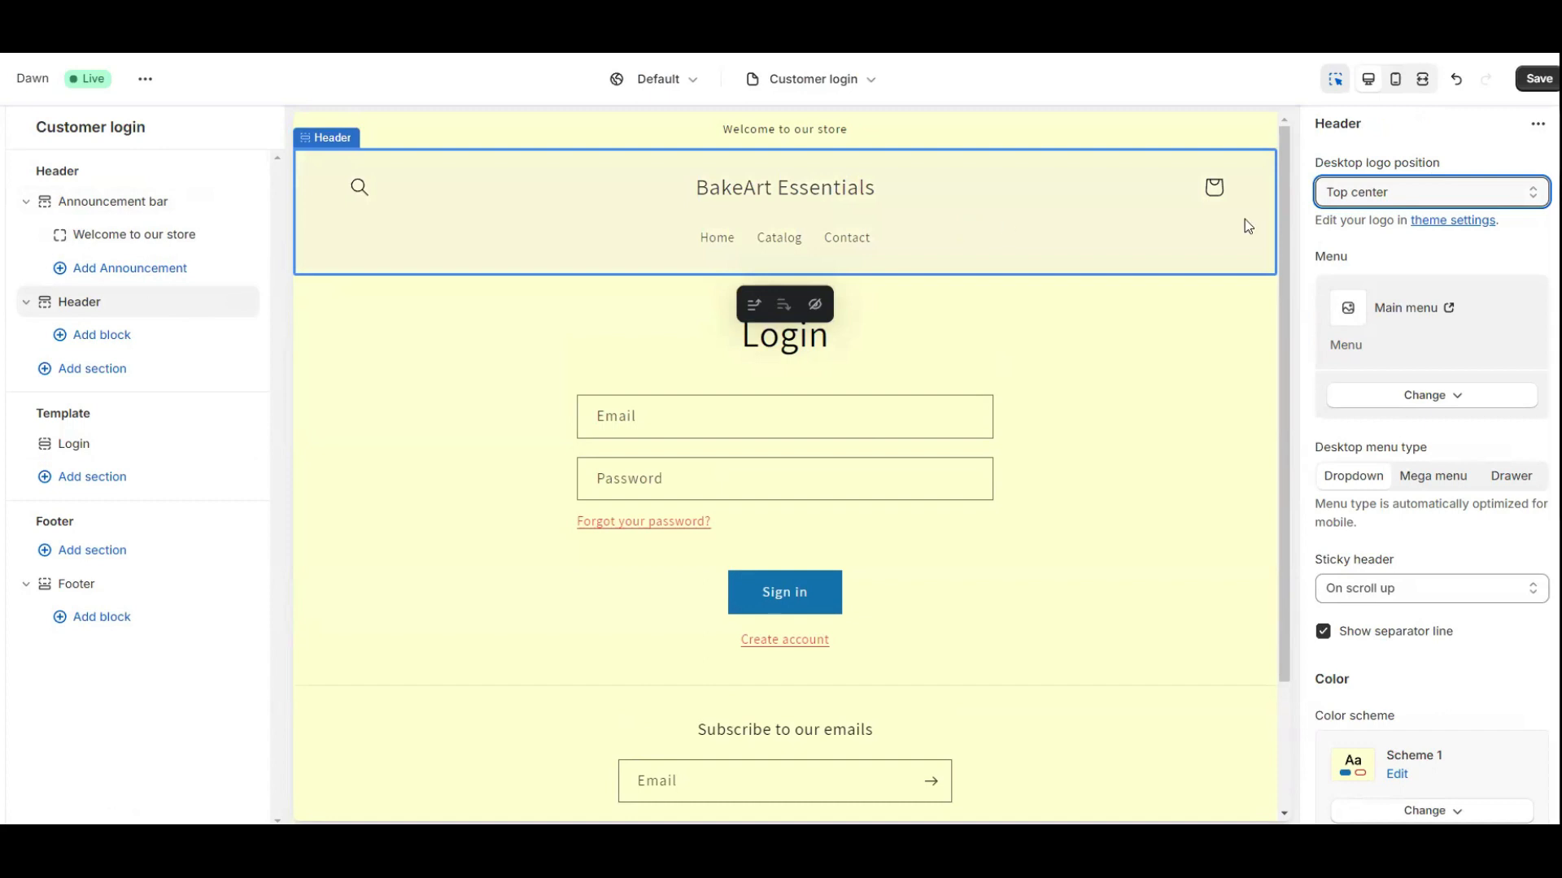
left_click(1417, 192)
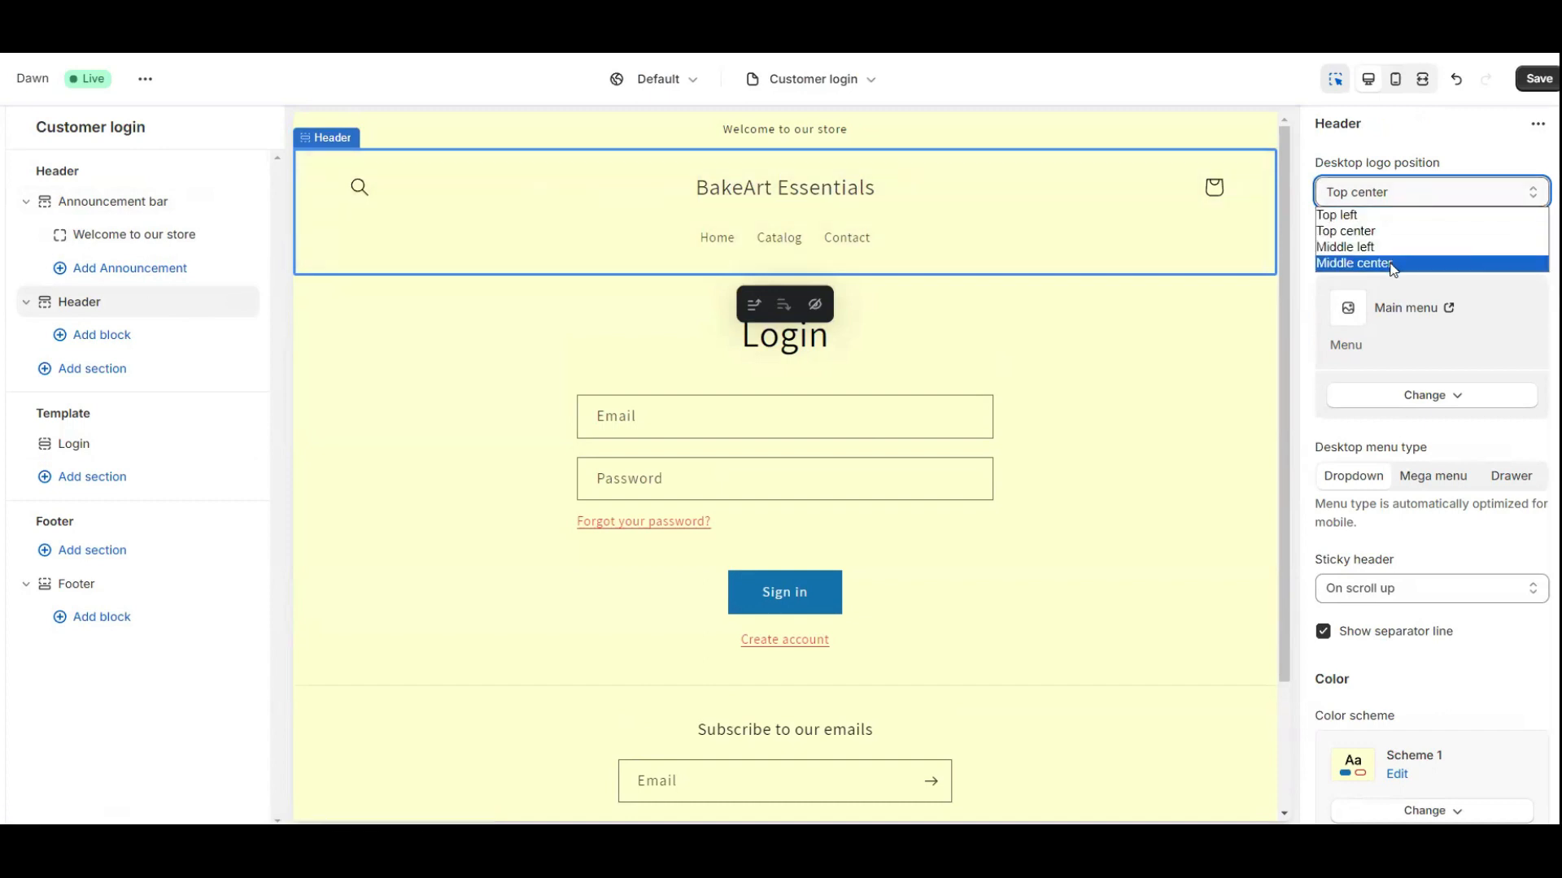
left_click(1394, 264)
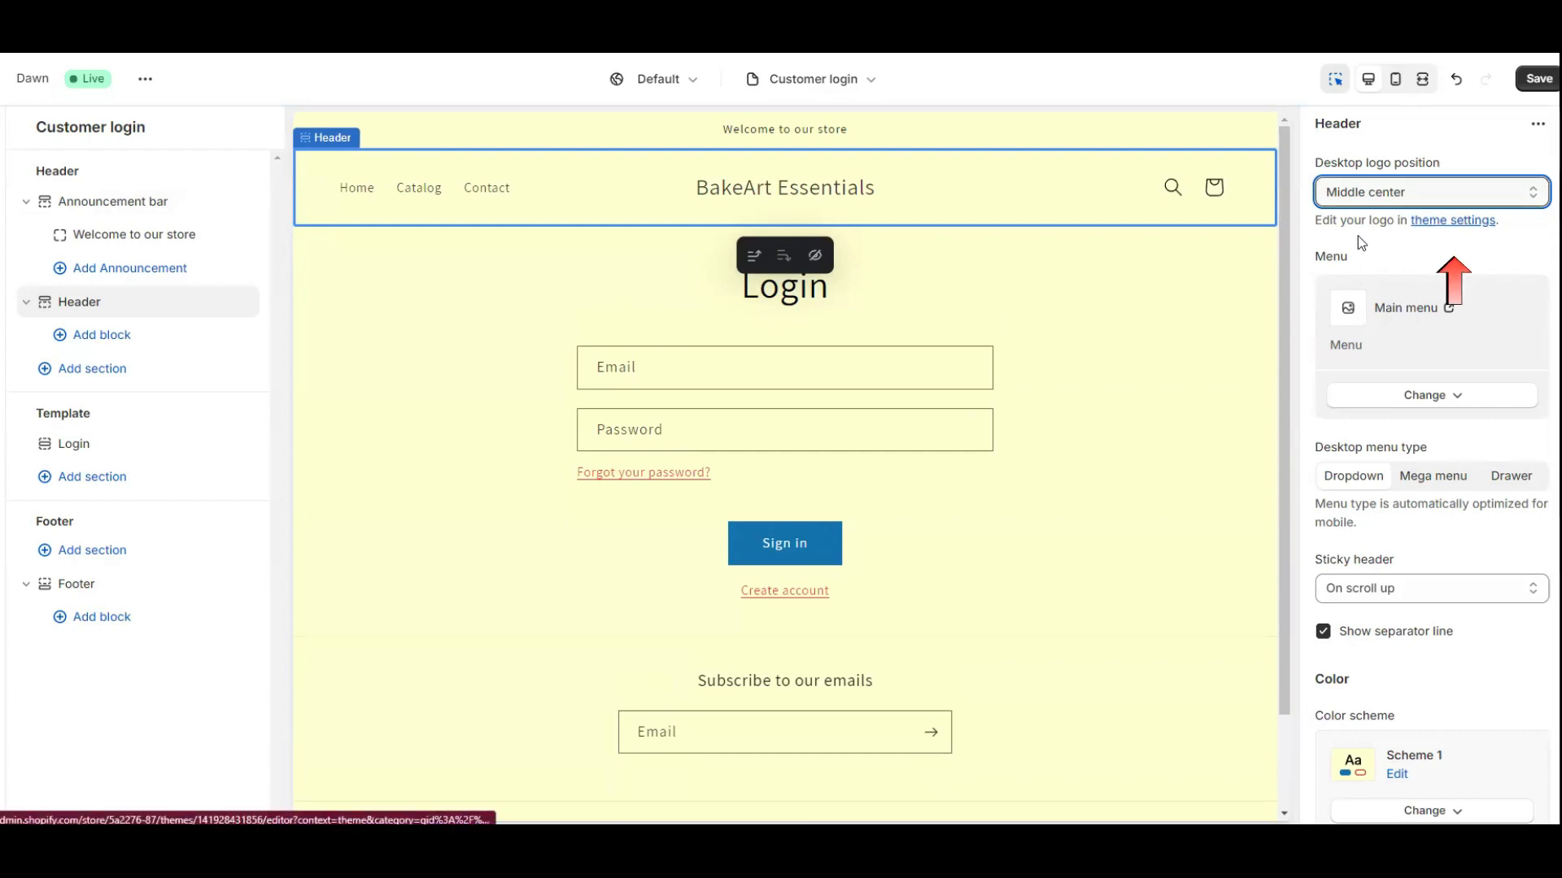
Choose the Logo_BakeArt PNG as the store logo in theme settings.
left_click(1445, 232)
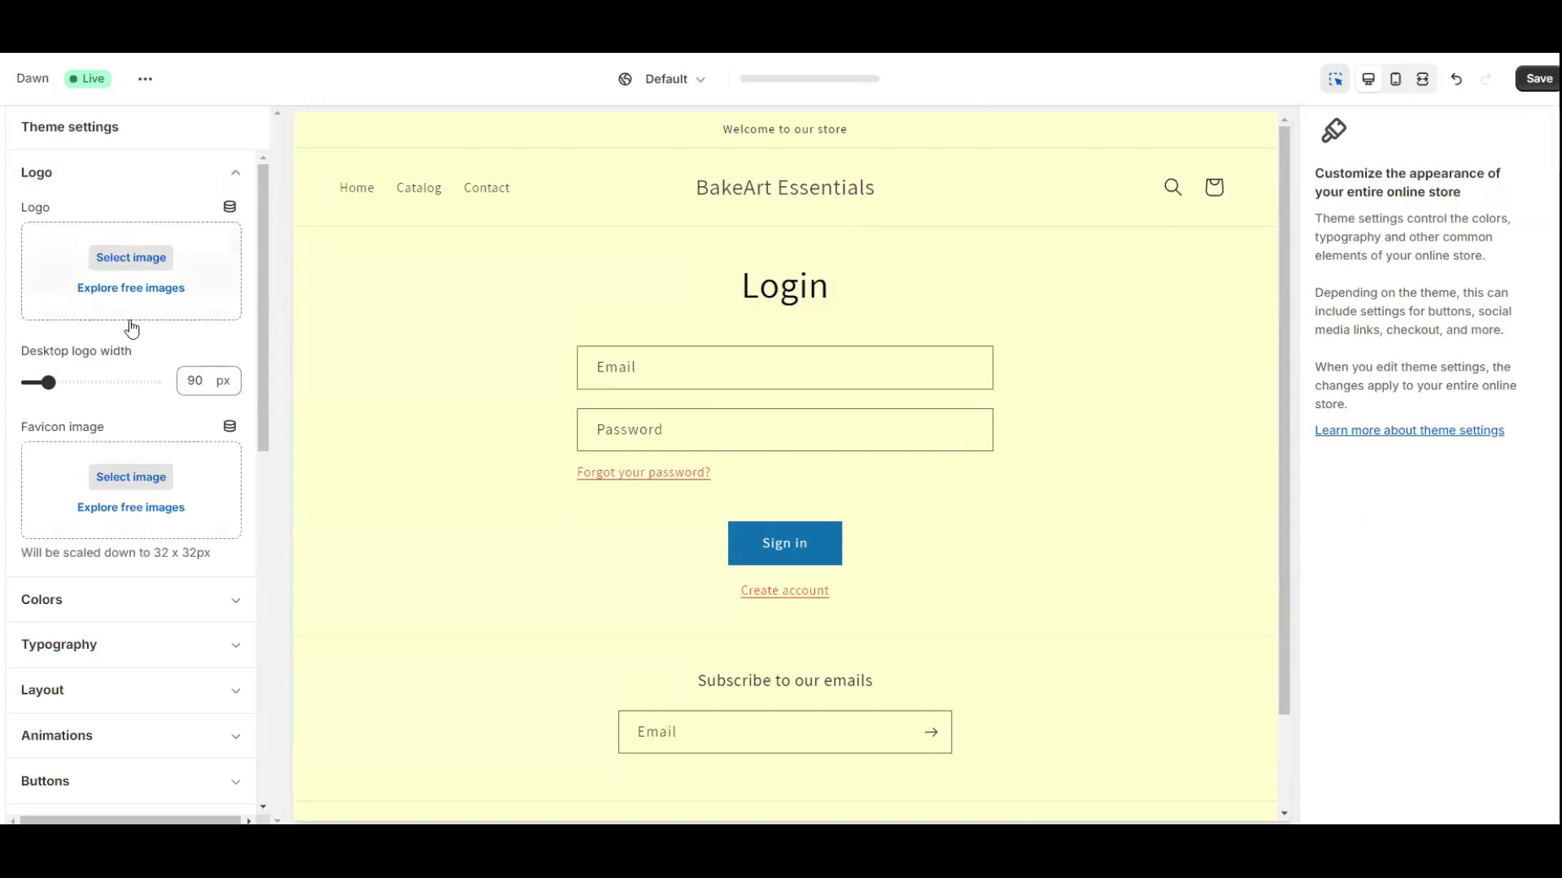
left_click(128, 259)
left_click(619, 431)
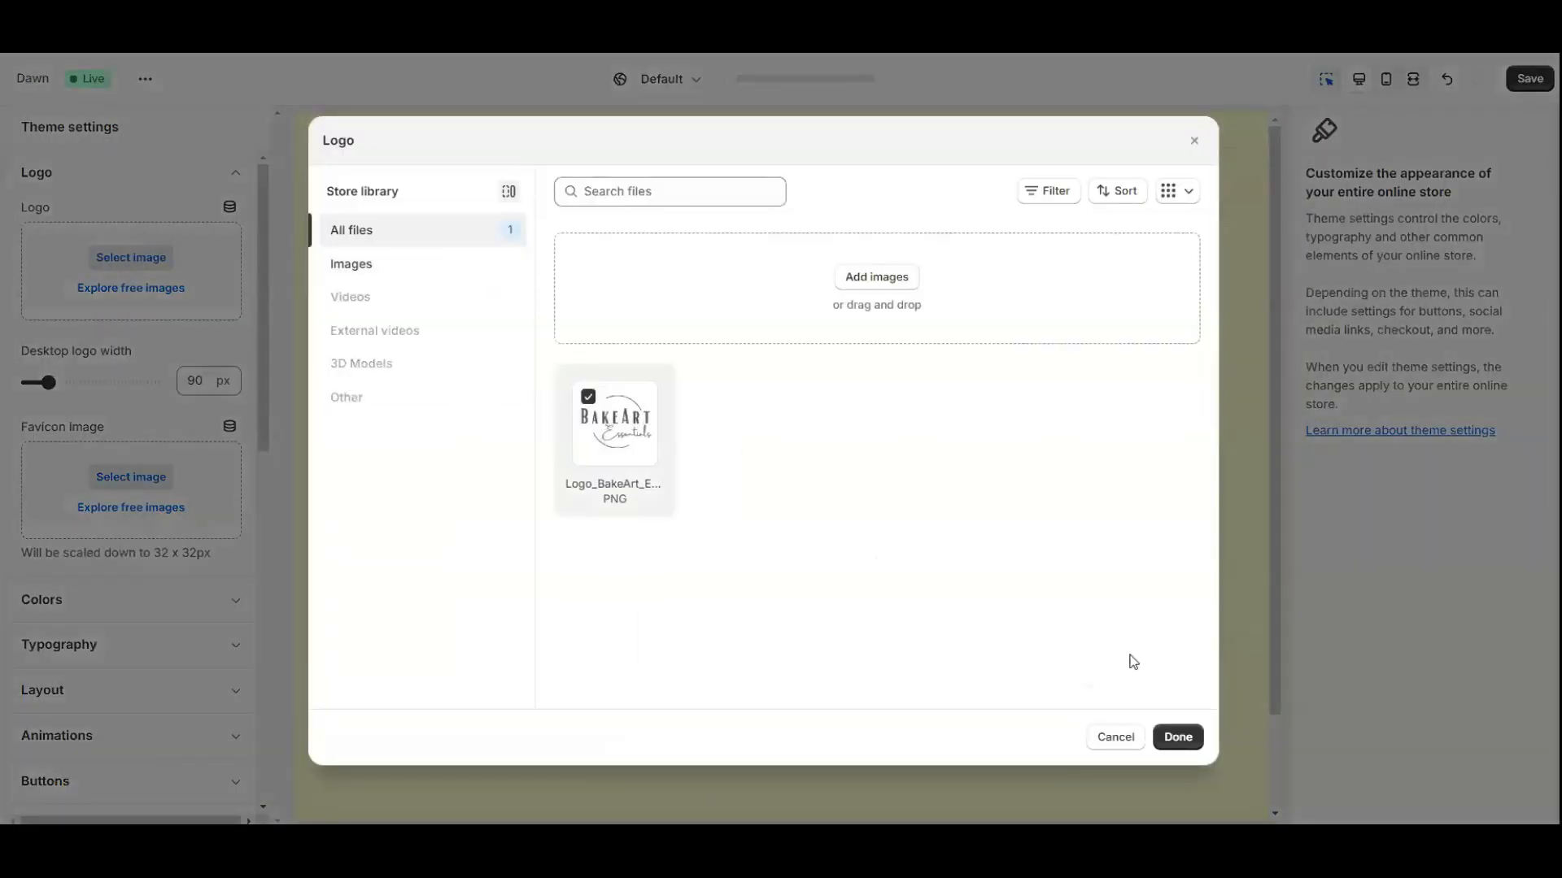
left_click(1177, 736)
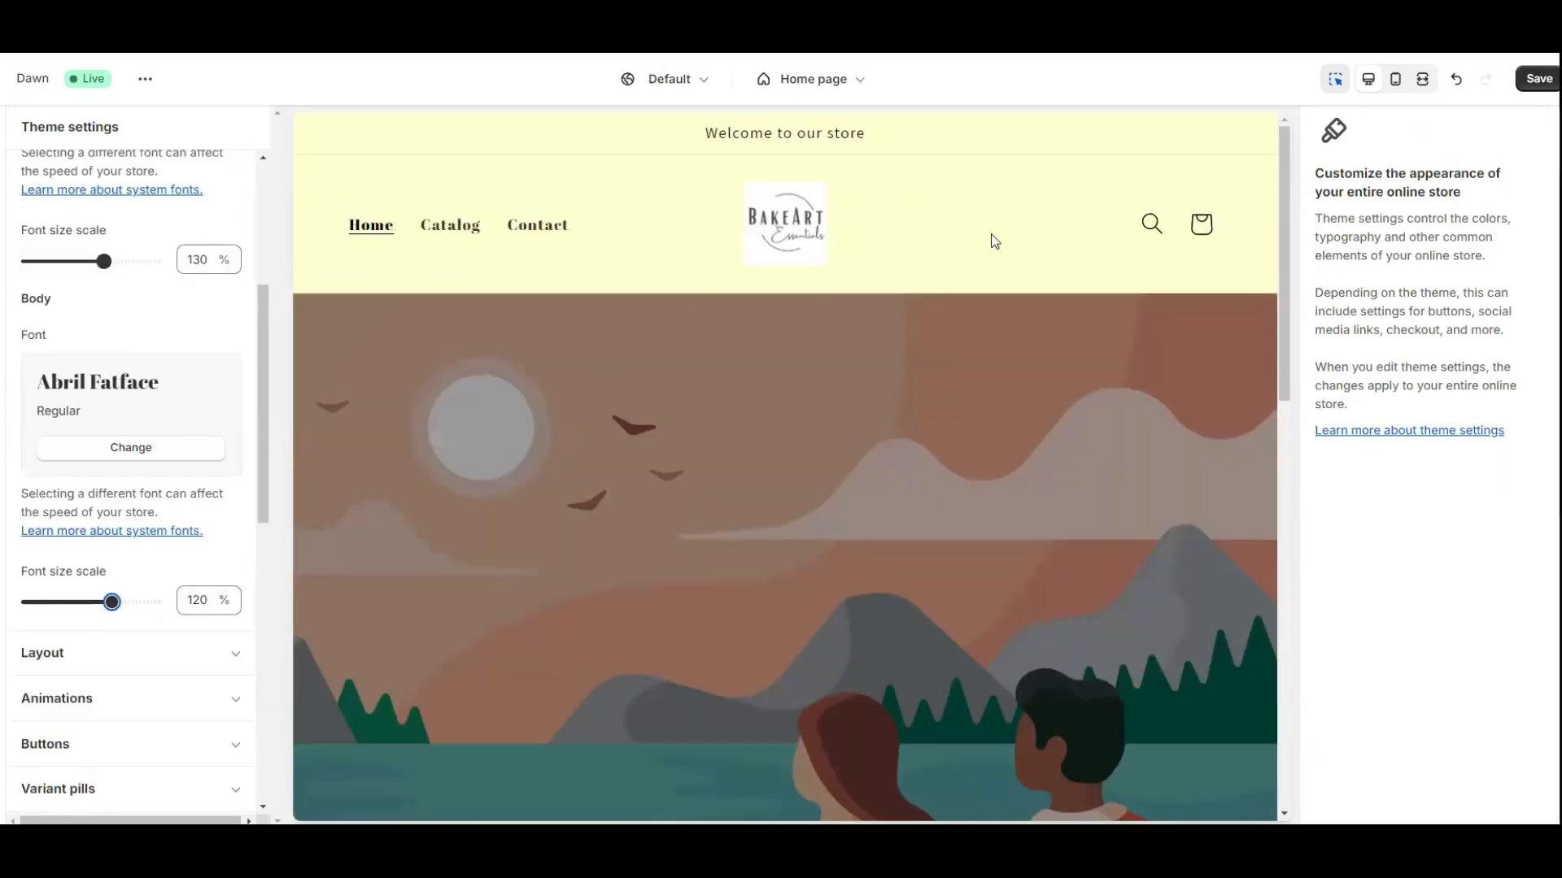
Expand the Animations theme settings, then select the Browse our latest products image banner.
scroll(206, 501, "down", 6)
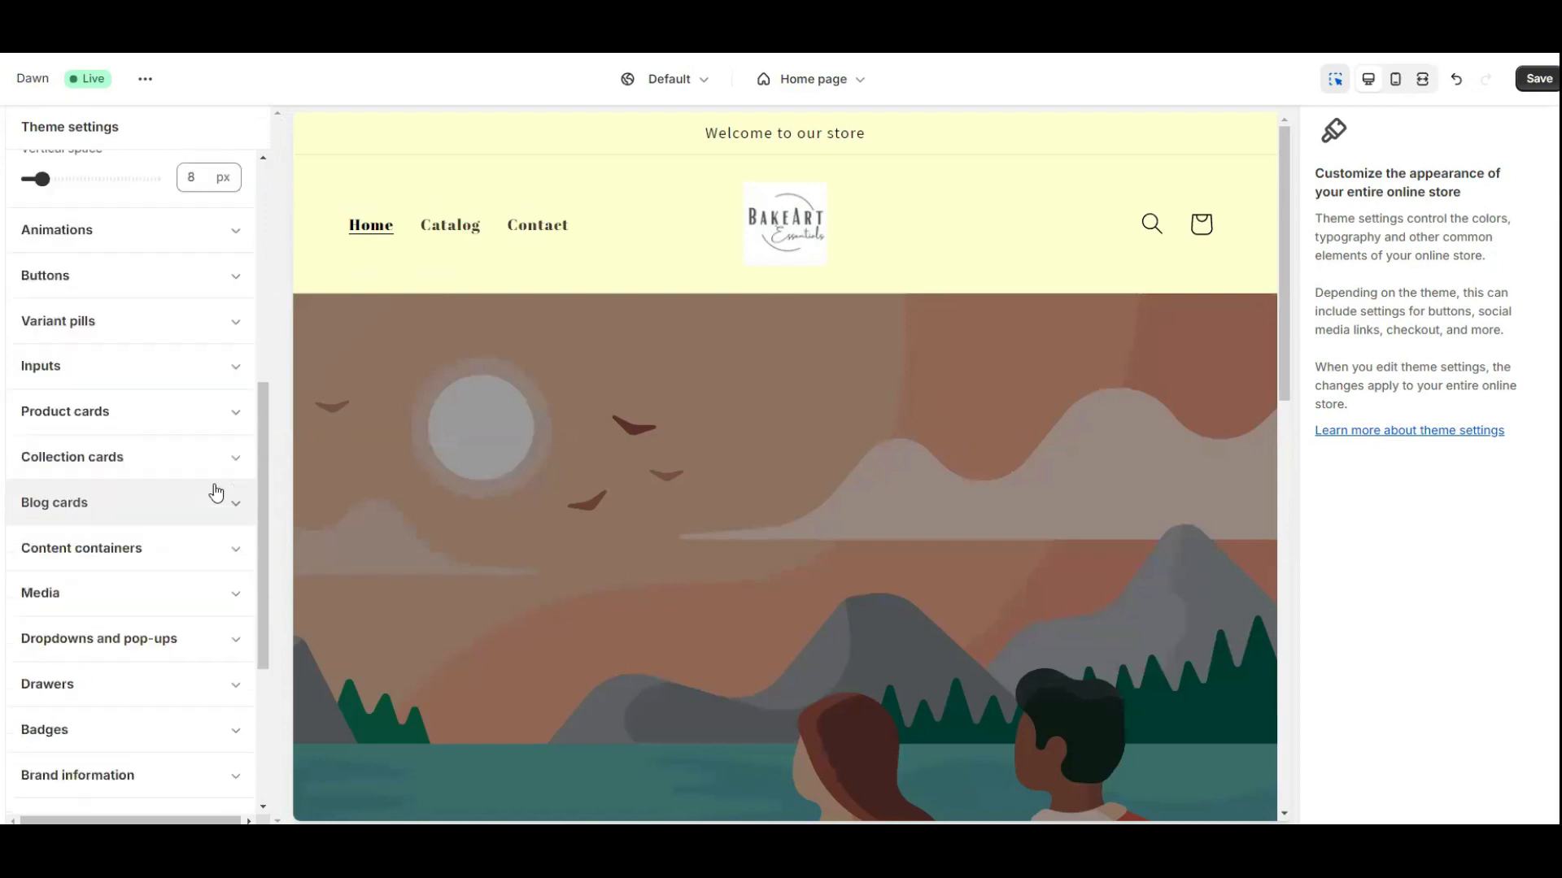
scroll(122, 333, "up", 2)
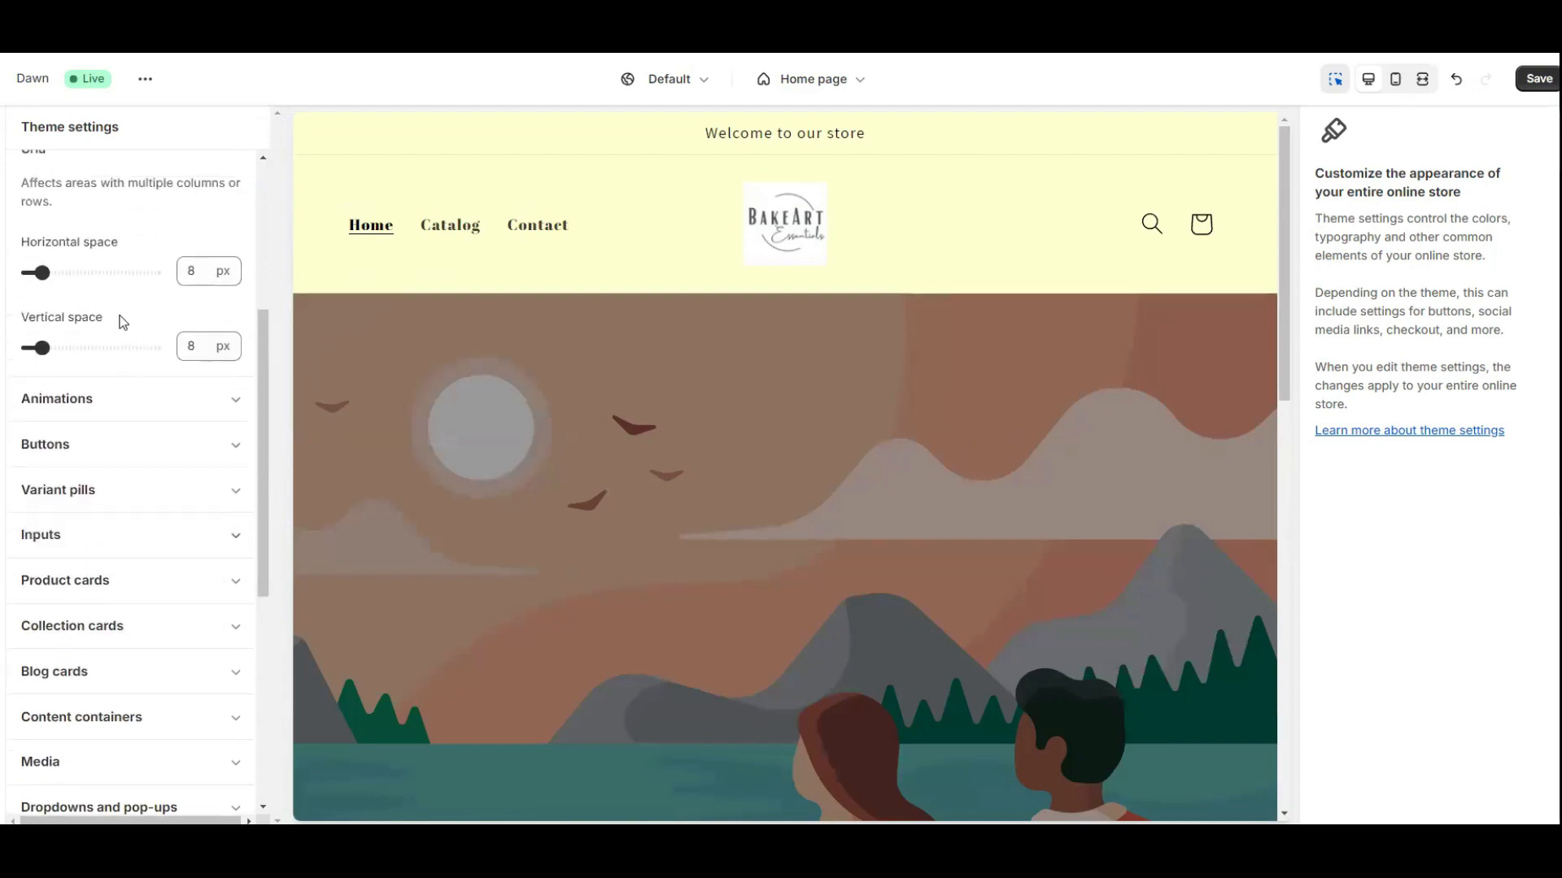
scroll(80, 317, "up", 2)
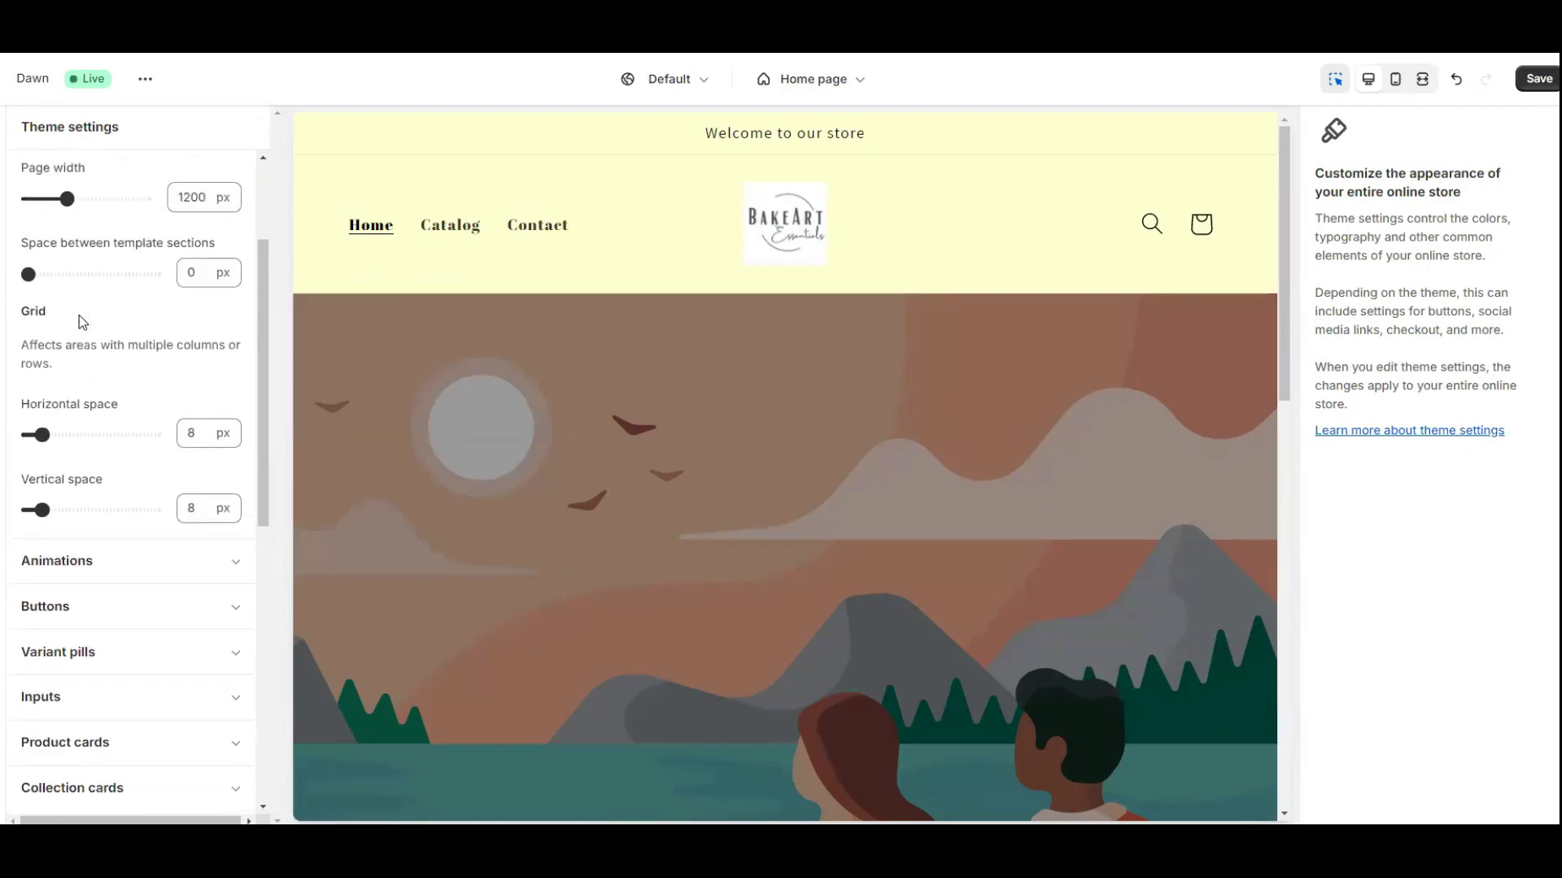
scroll(80, 315, "up", 2)
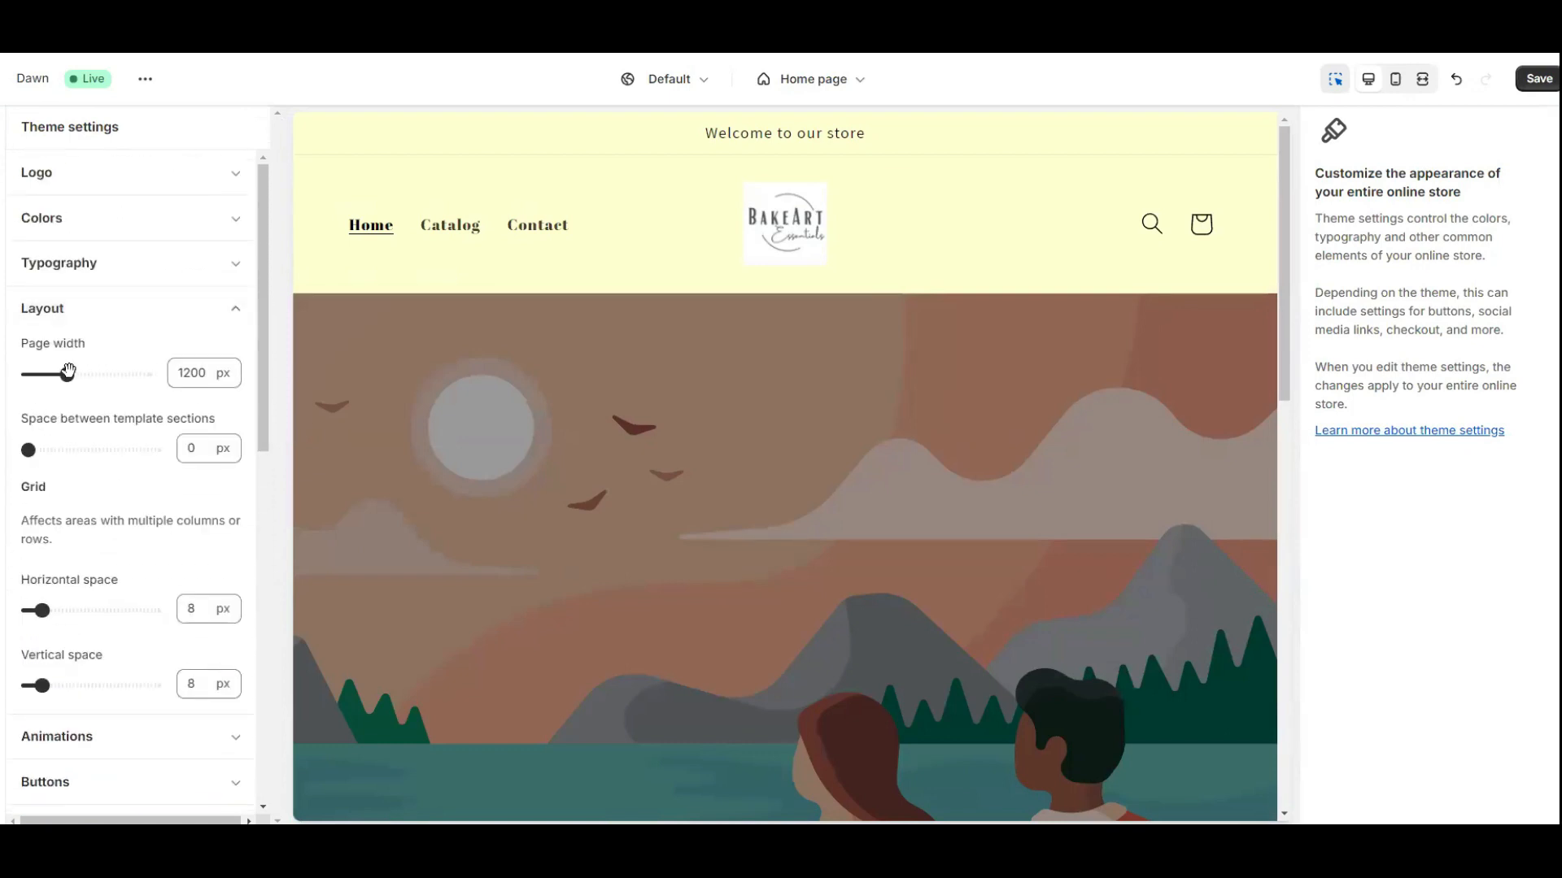
left_click(229, 567)
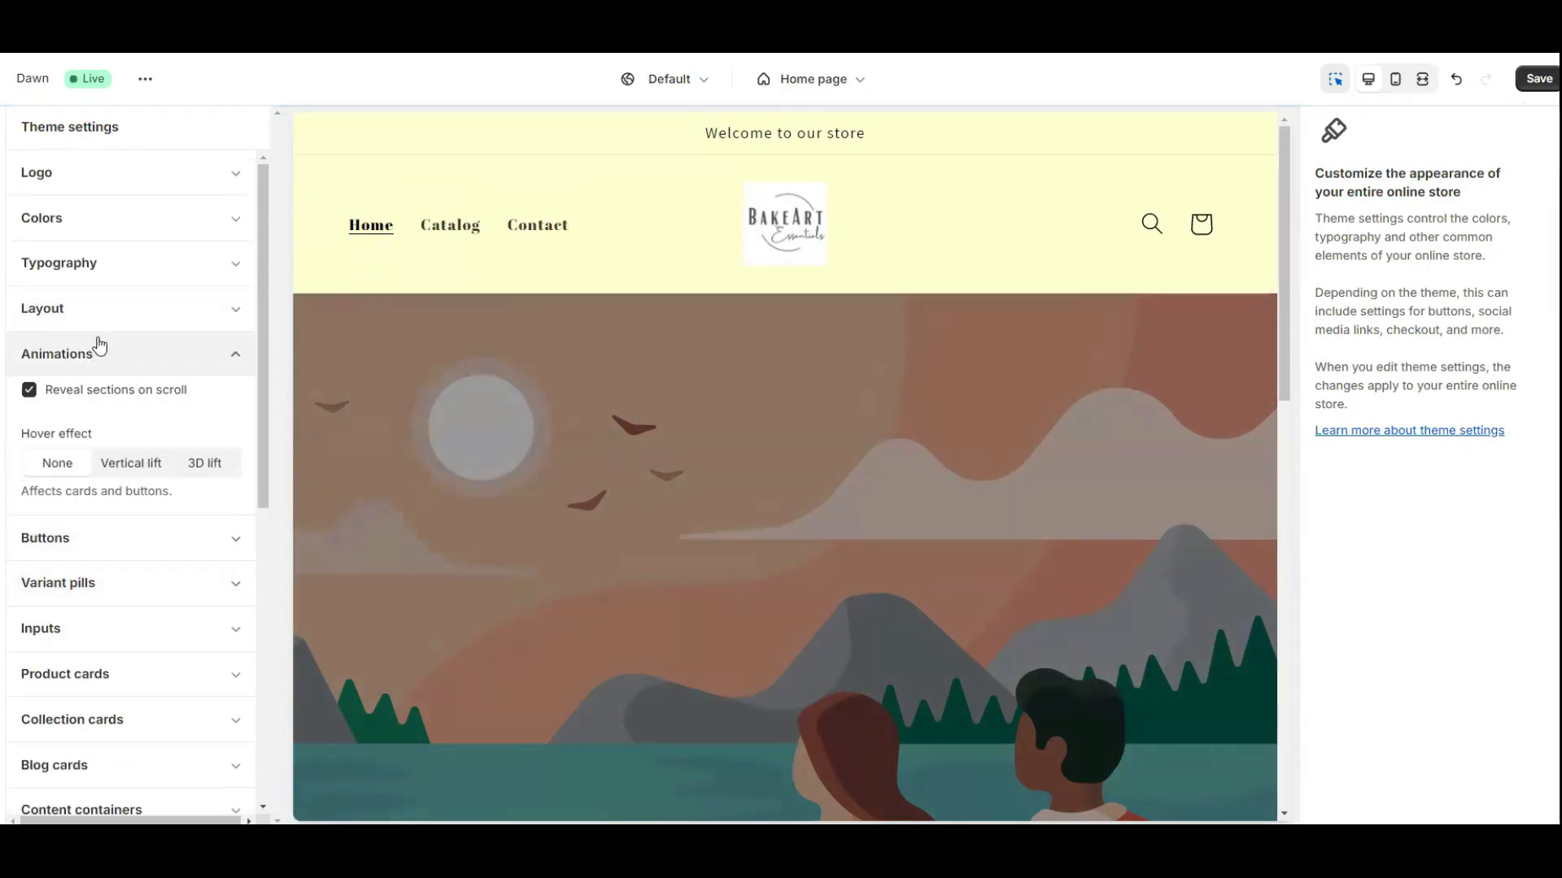
scroll(772, 490, "down", 3)
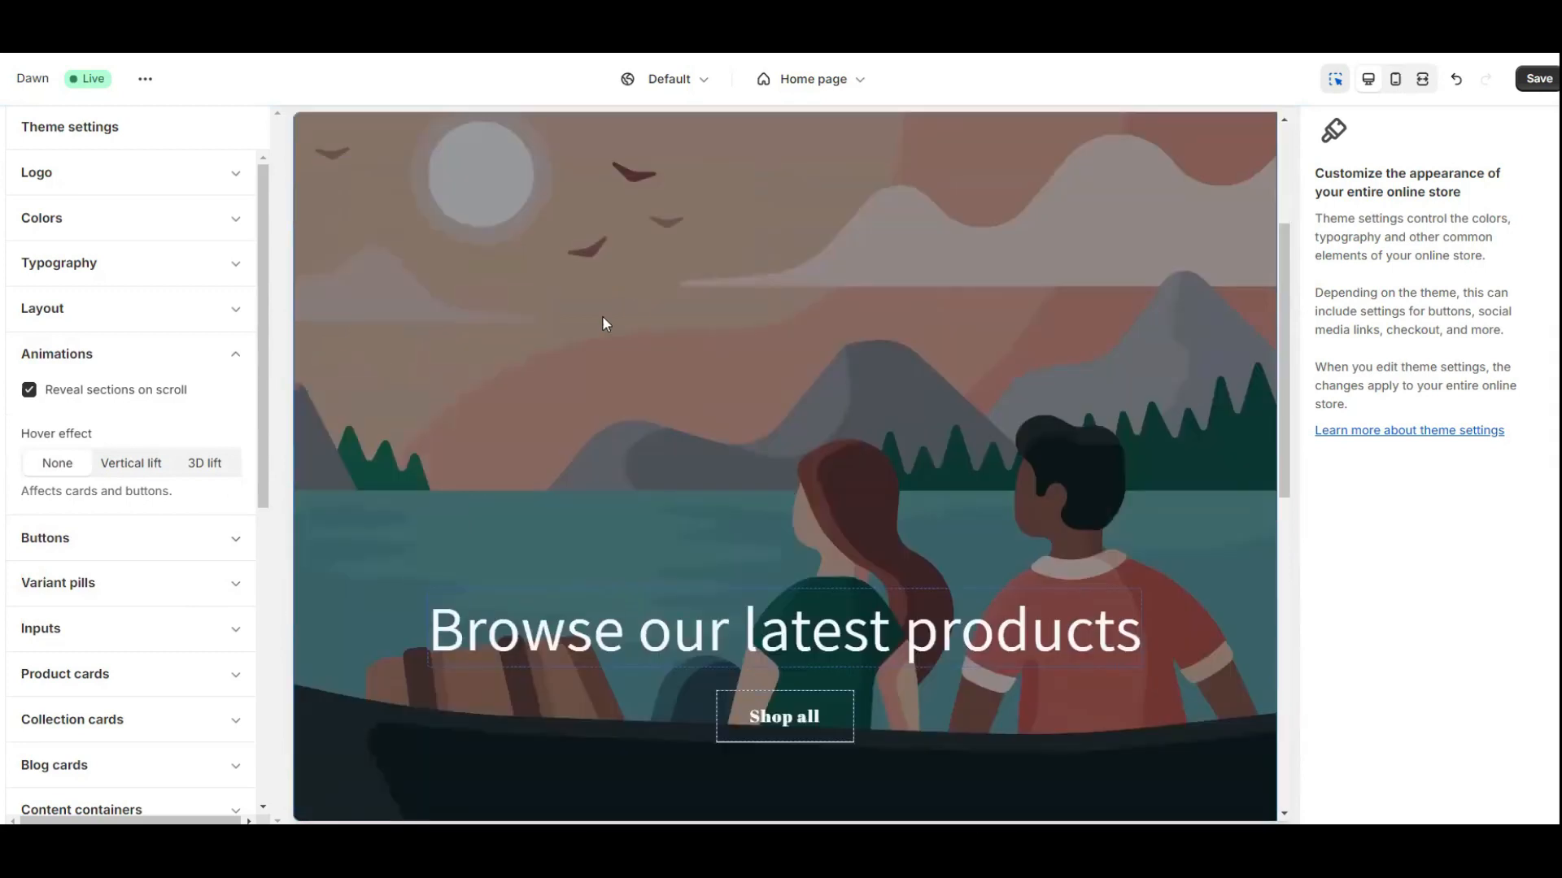
left_click(613, 429)
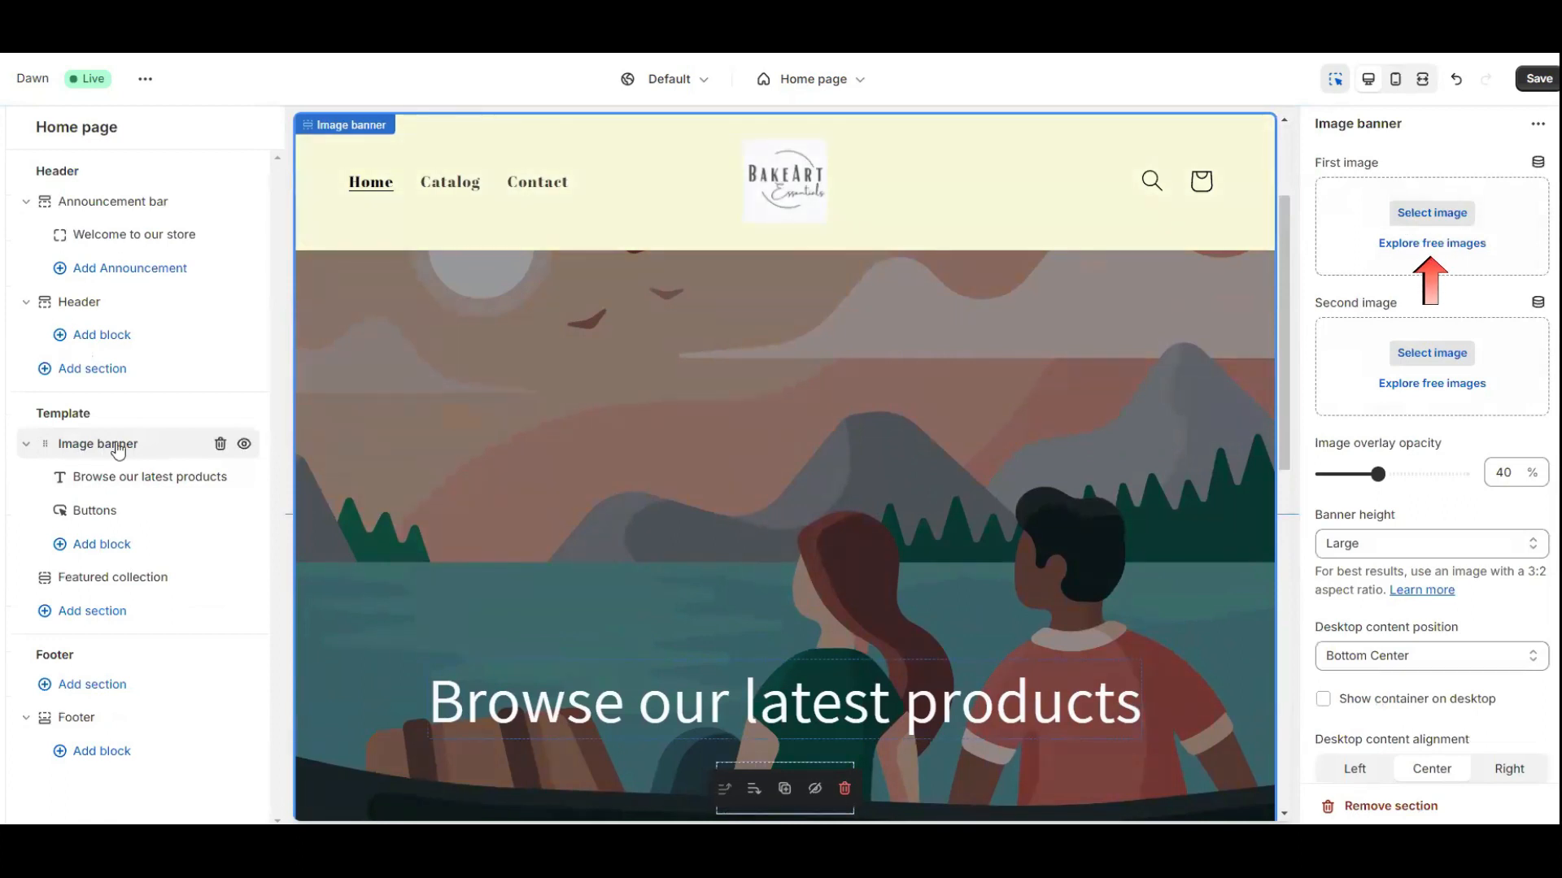
Upload BakeArt Banner1.3.png from the computer as the image banner's first image.
left_click(1430, 213)
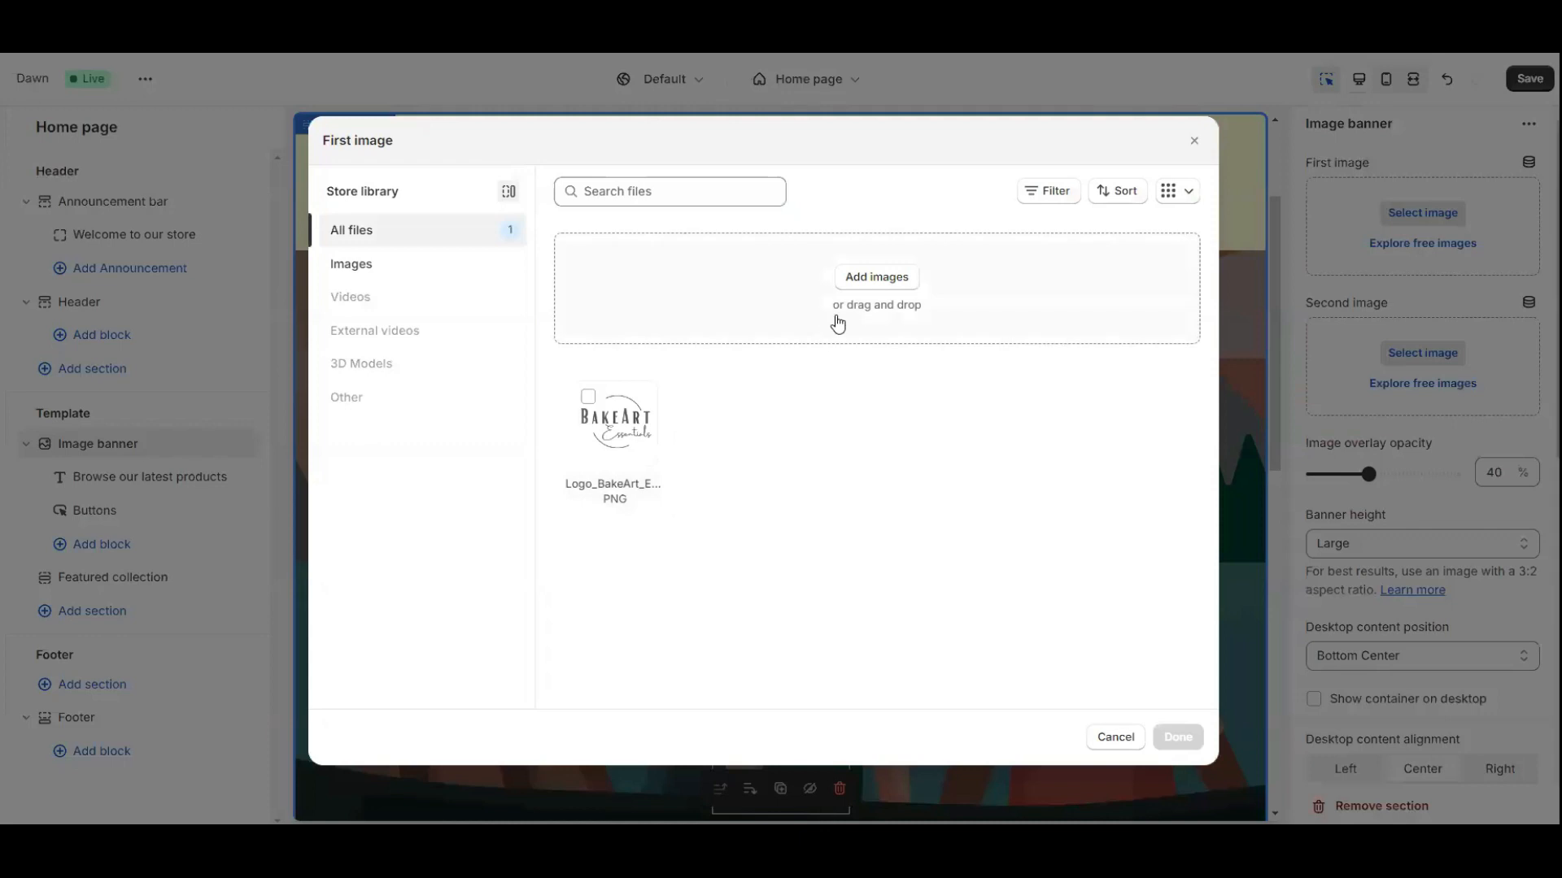
left_click(869, 278)
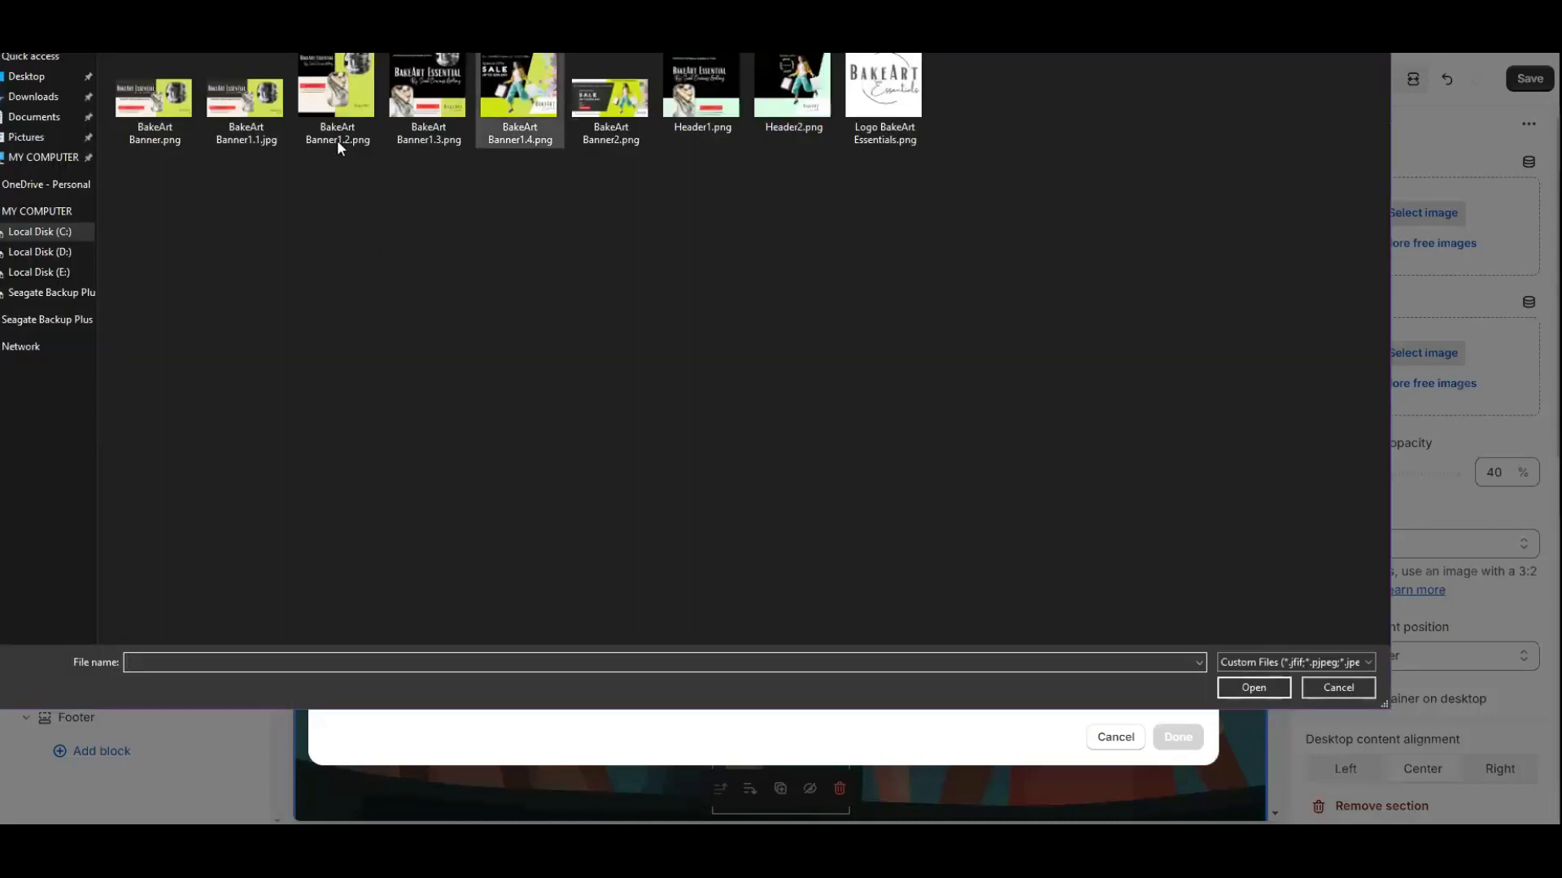
left_click(423, 81)
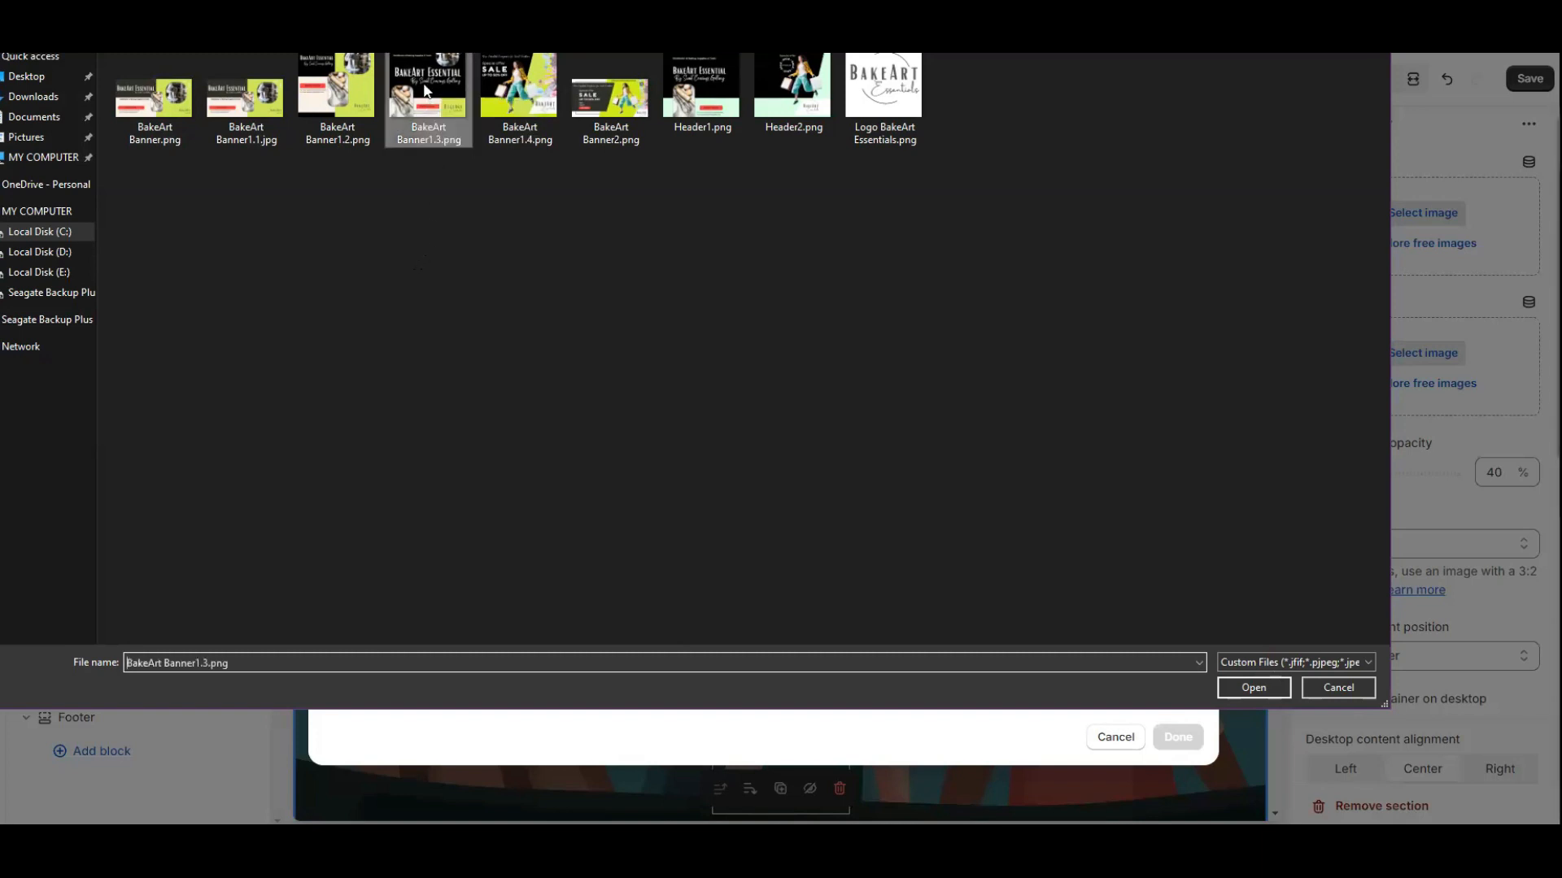
left_click(1260, 691)
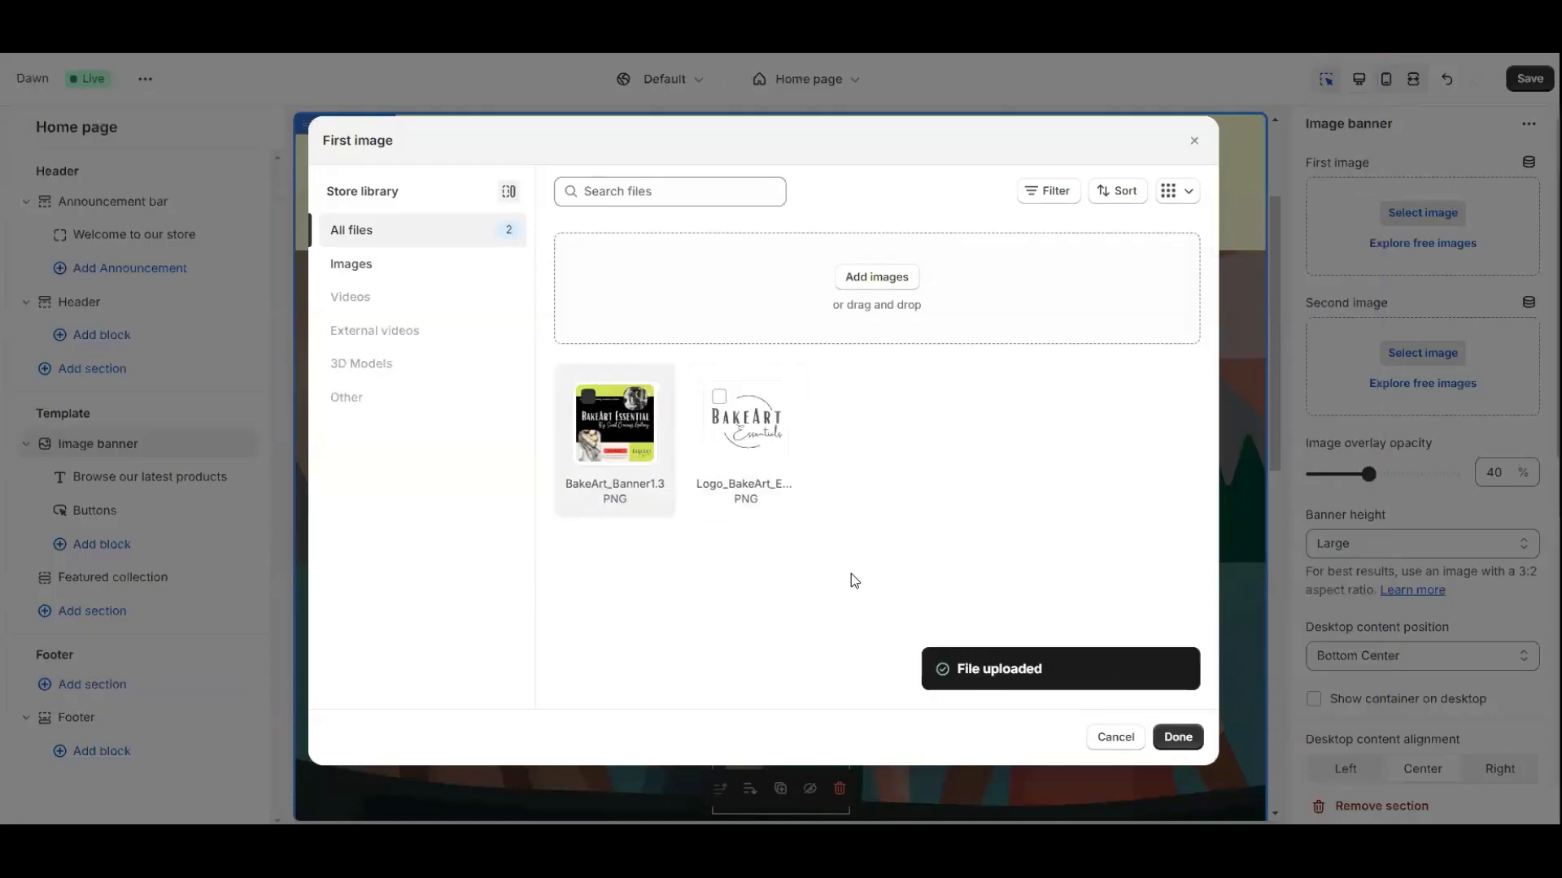
left_click(1177, 738)
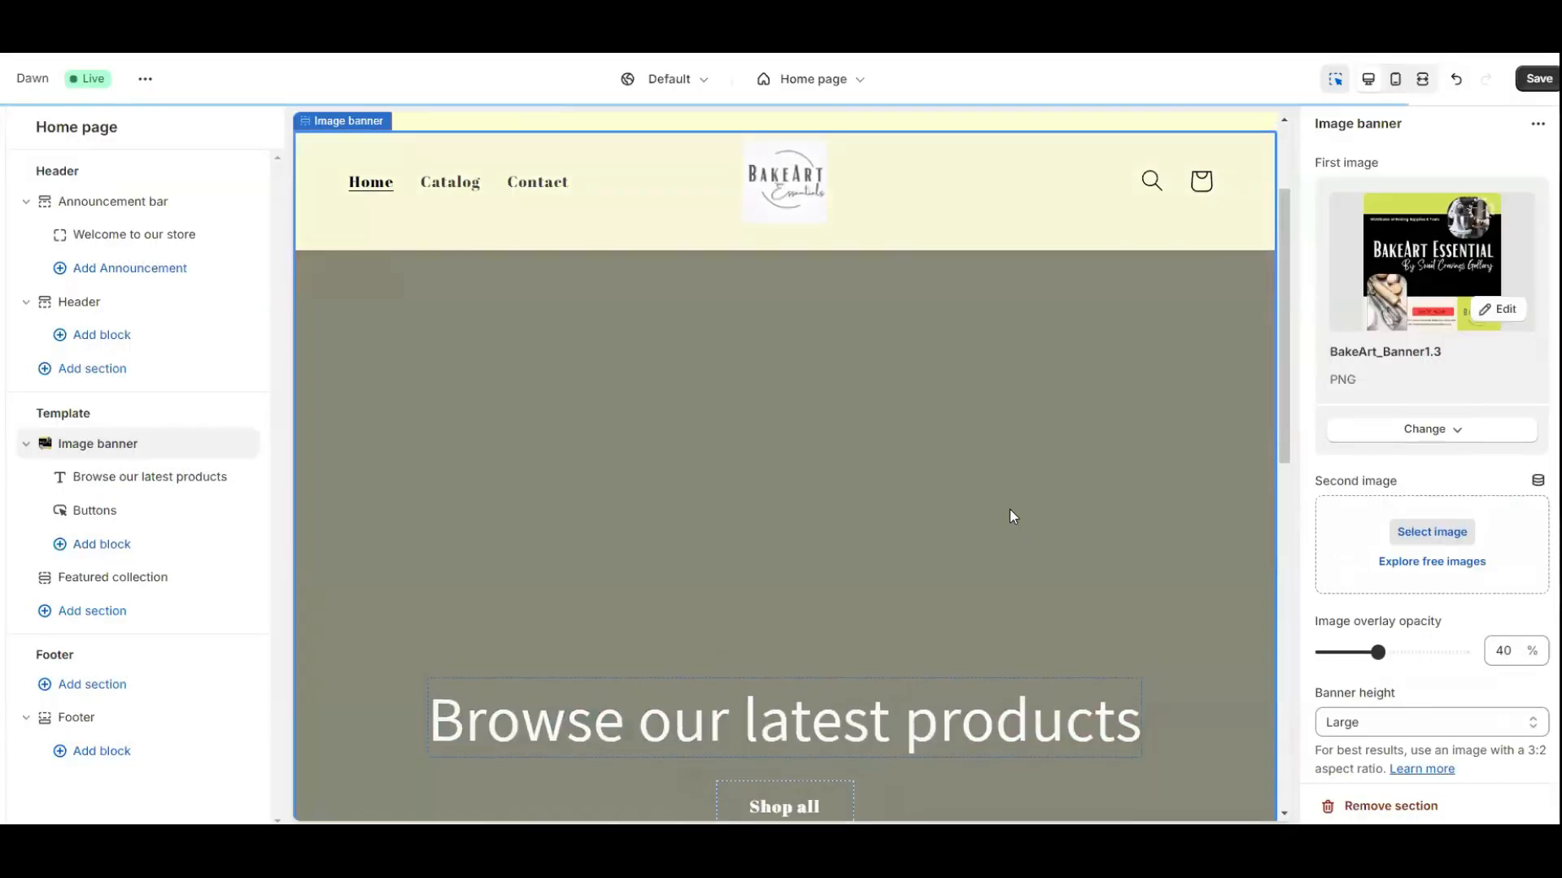
Change the image banner height from Small to Large.
scroll(1011, 517, "down", 2)
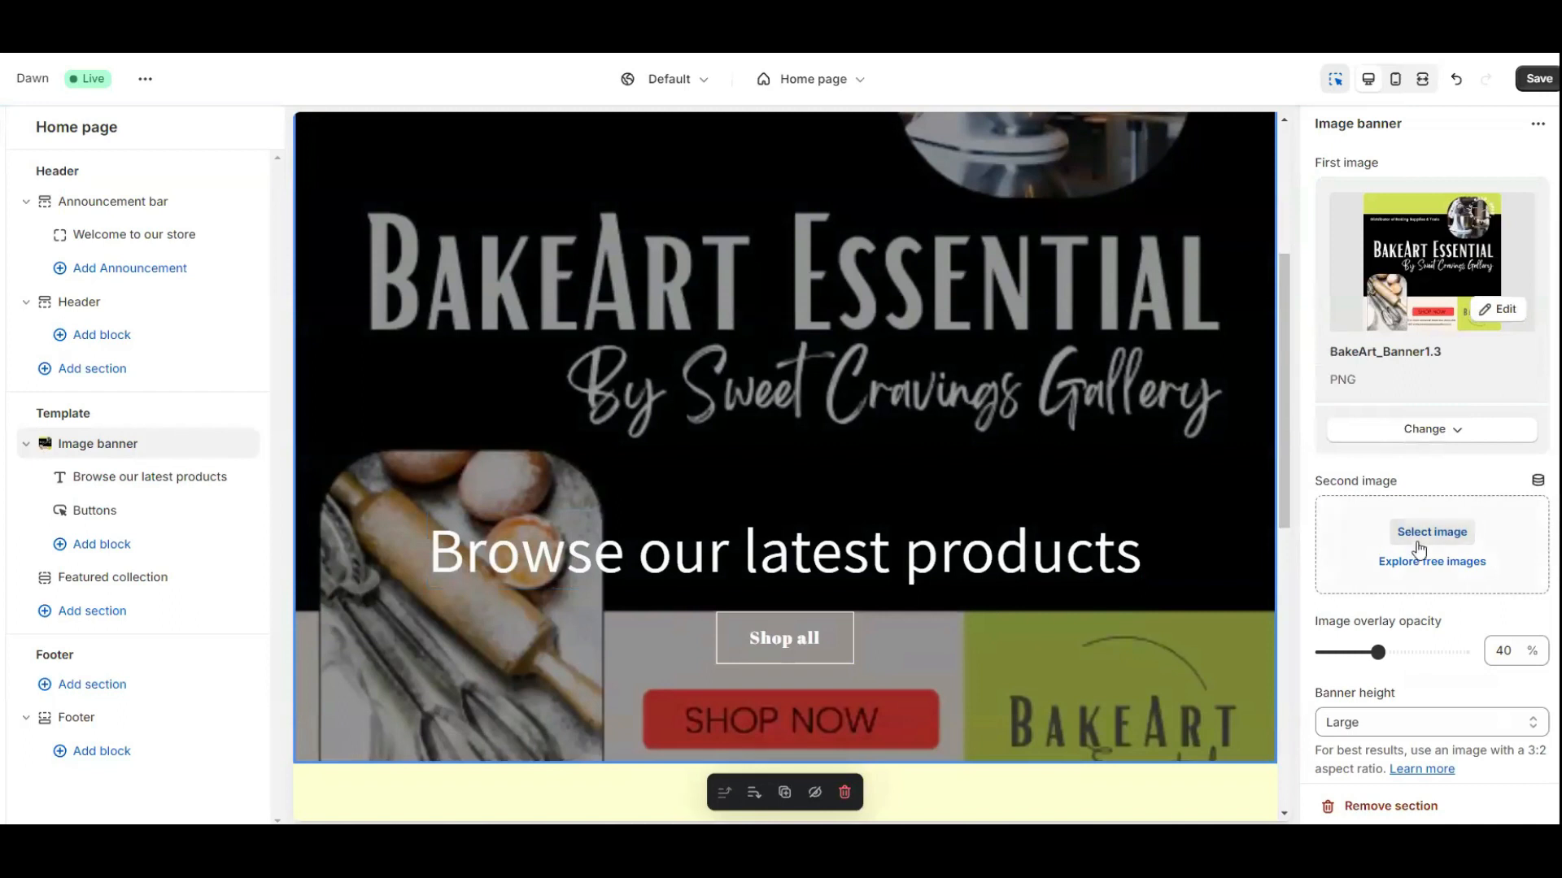
scroll(1437, 543, "down", 1)
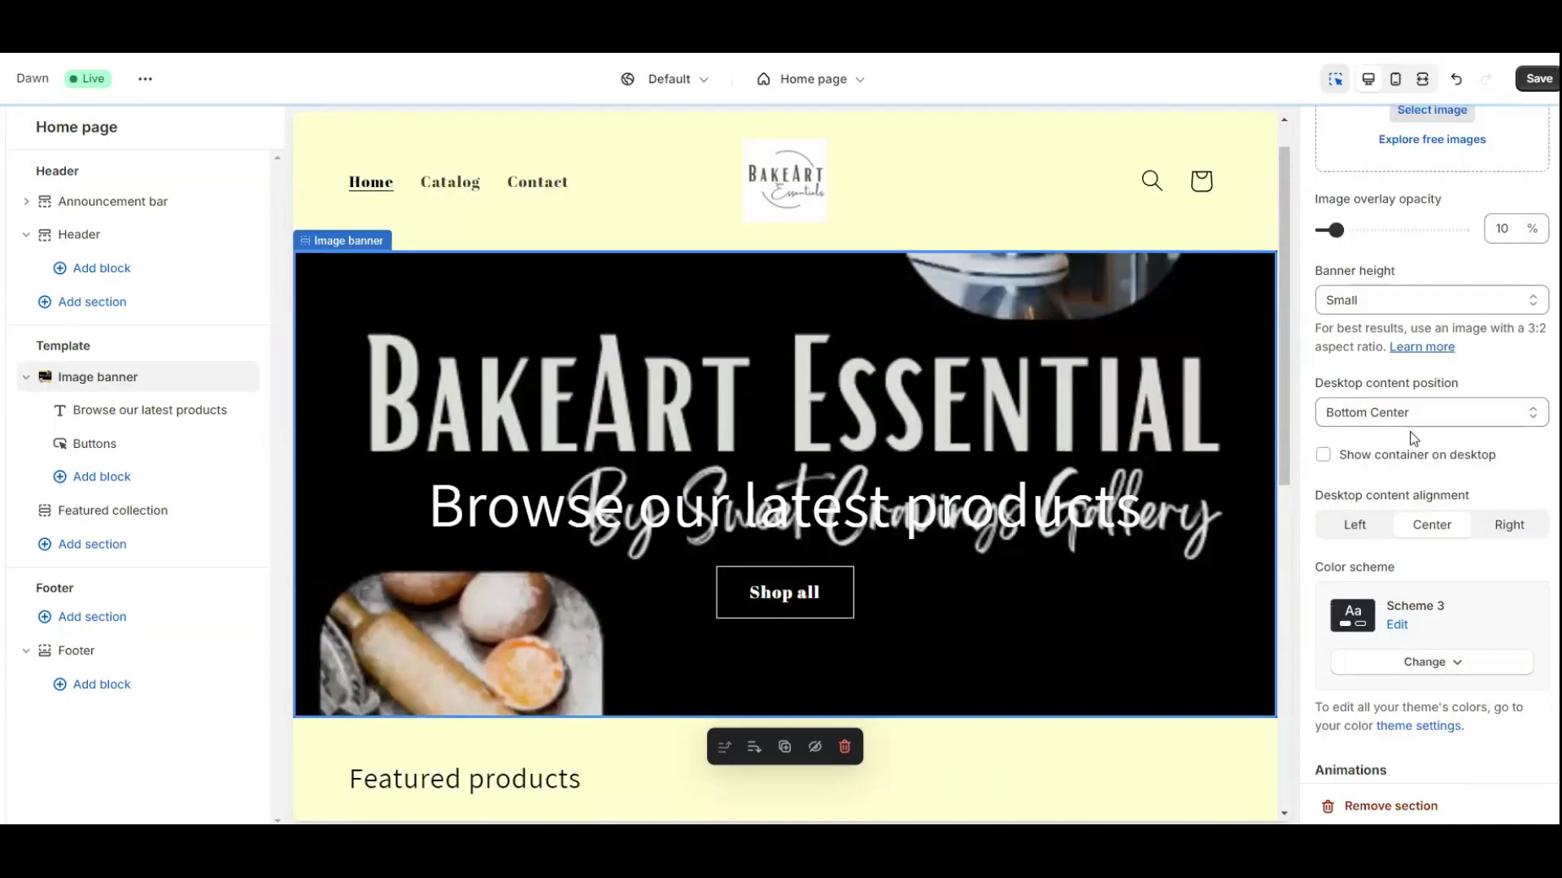
scroll(1414, 440, "up", 1)
scroll(1413, 439, "up", 4)
scroll(1402, 529, "down", 2)
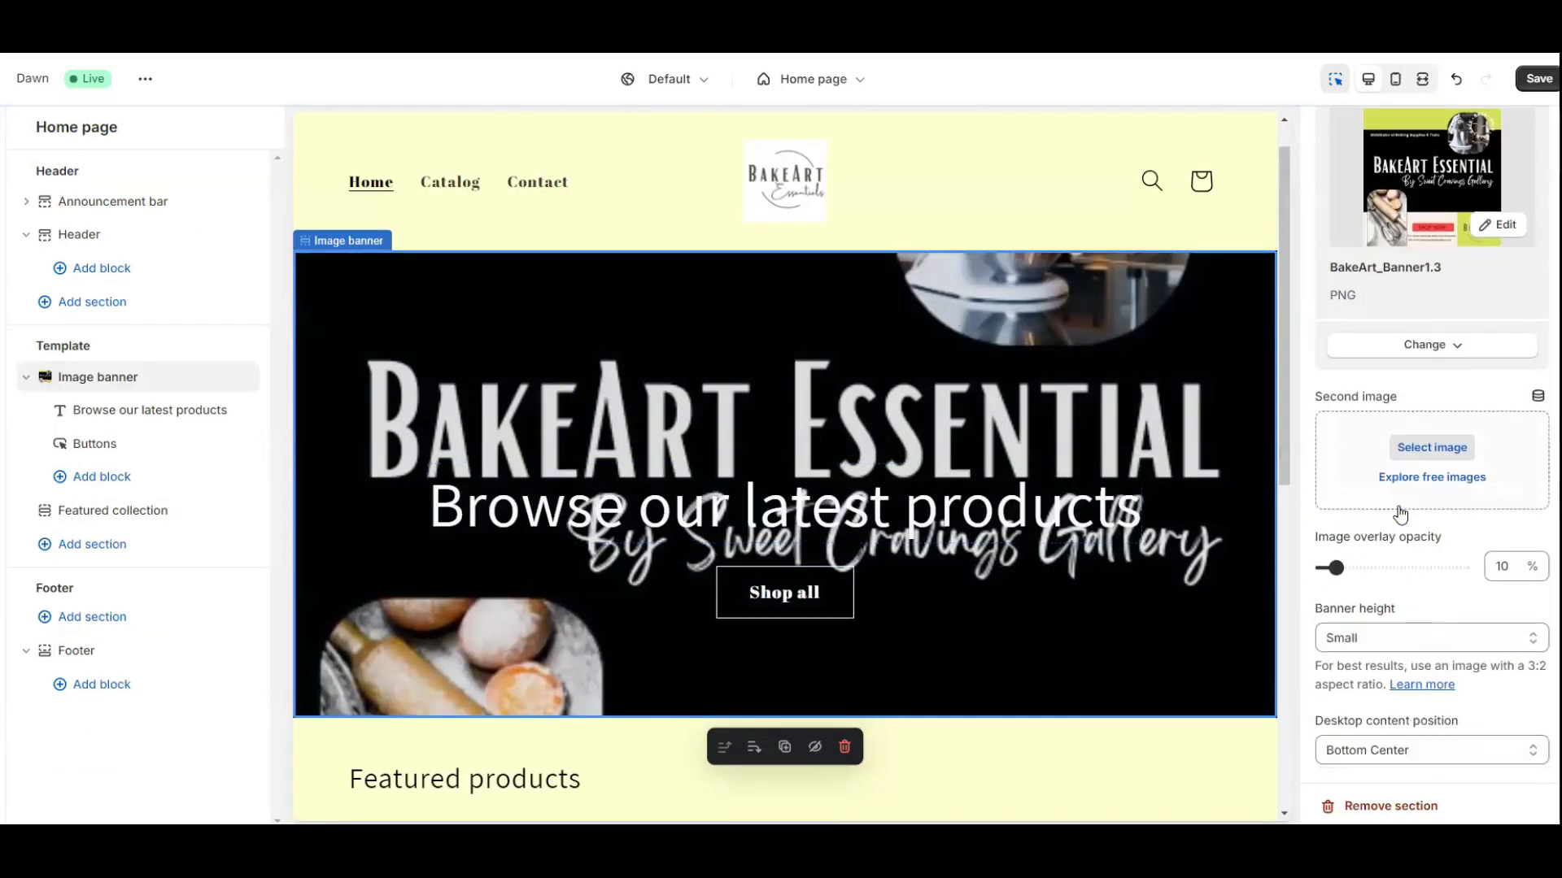
scroll(1374, 541, "down", 1)
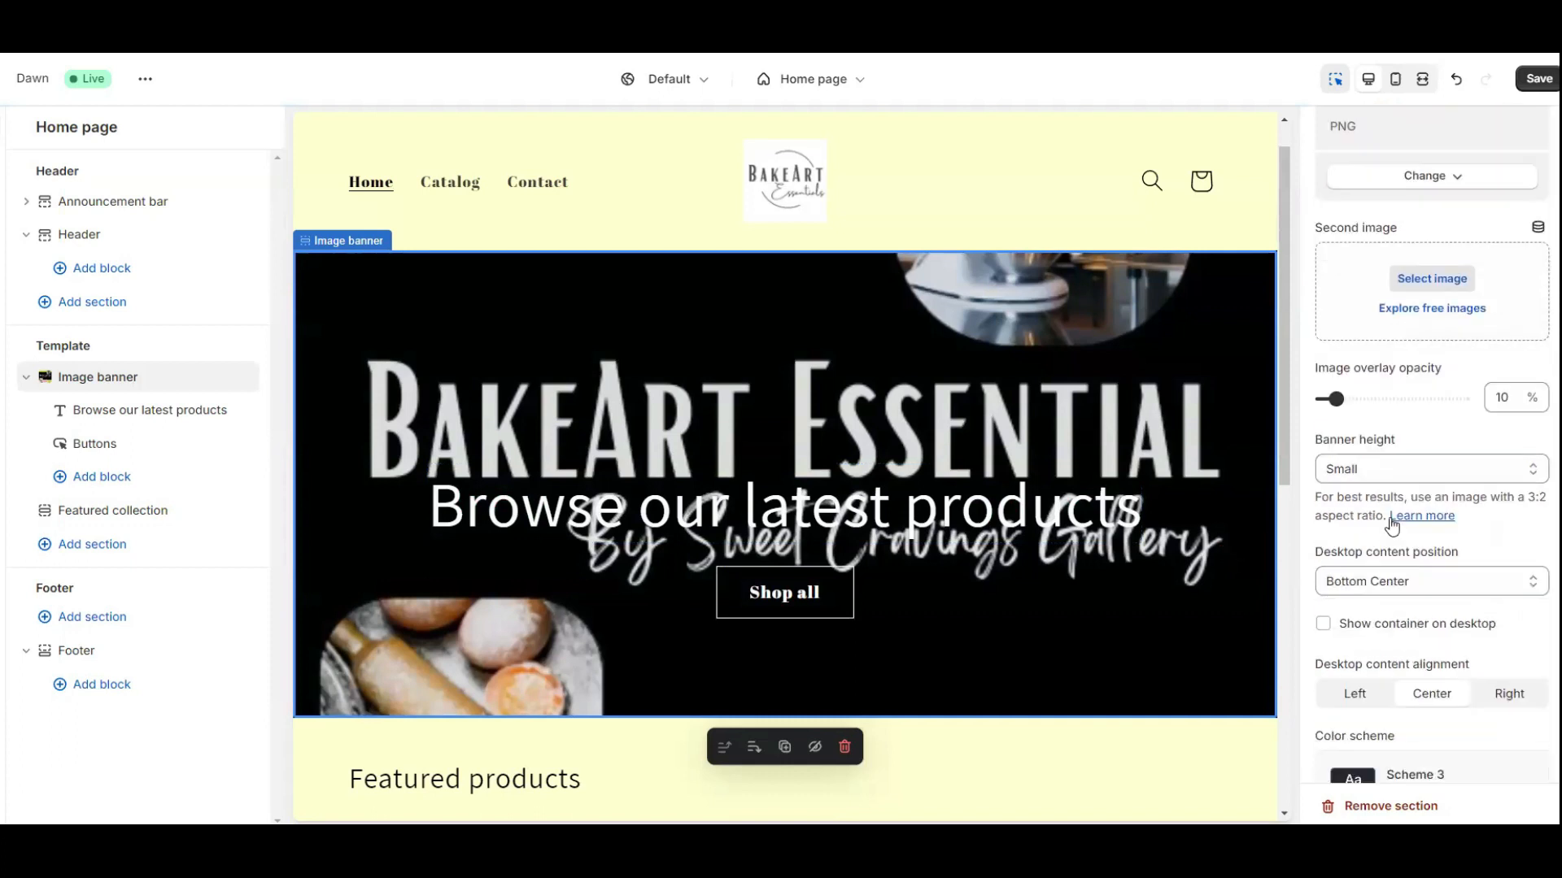
left_click(1413, 470)
left_click(1380, 454)
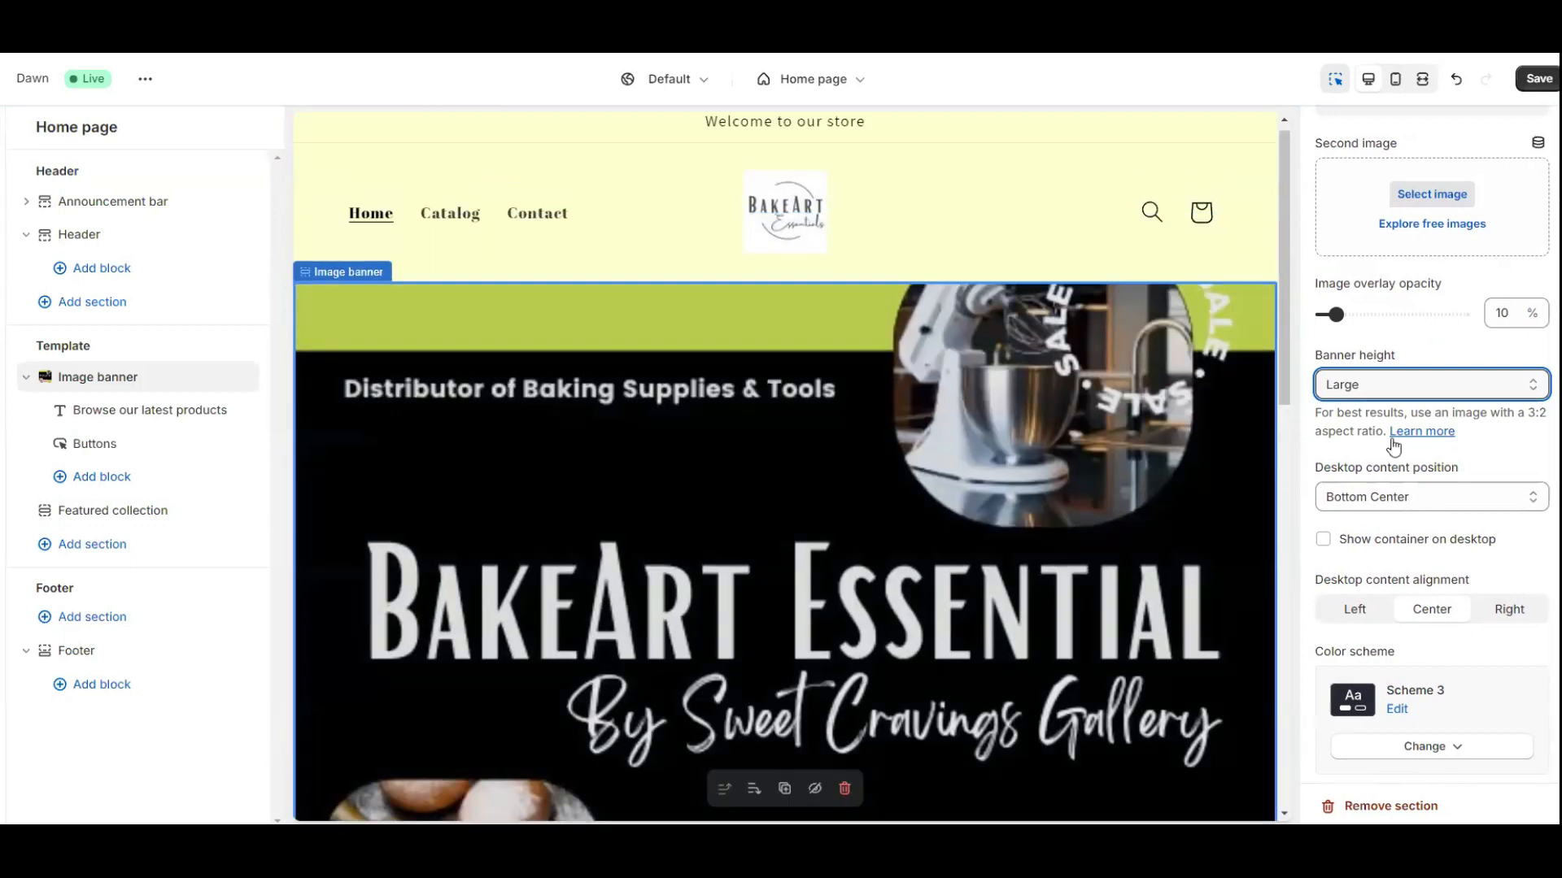
Make the banner height Adapt to first image, keeping 10% overlay opacity.
left_click(1404, 388)
left_click(1364, 407)
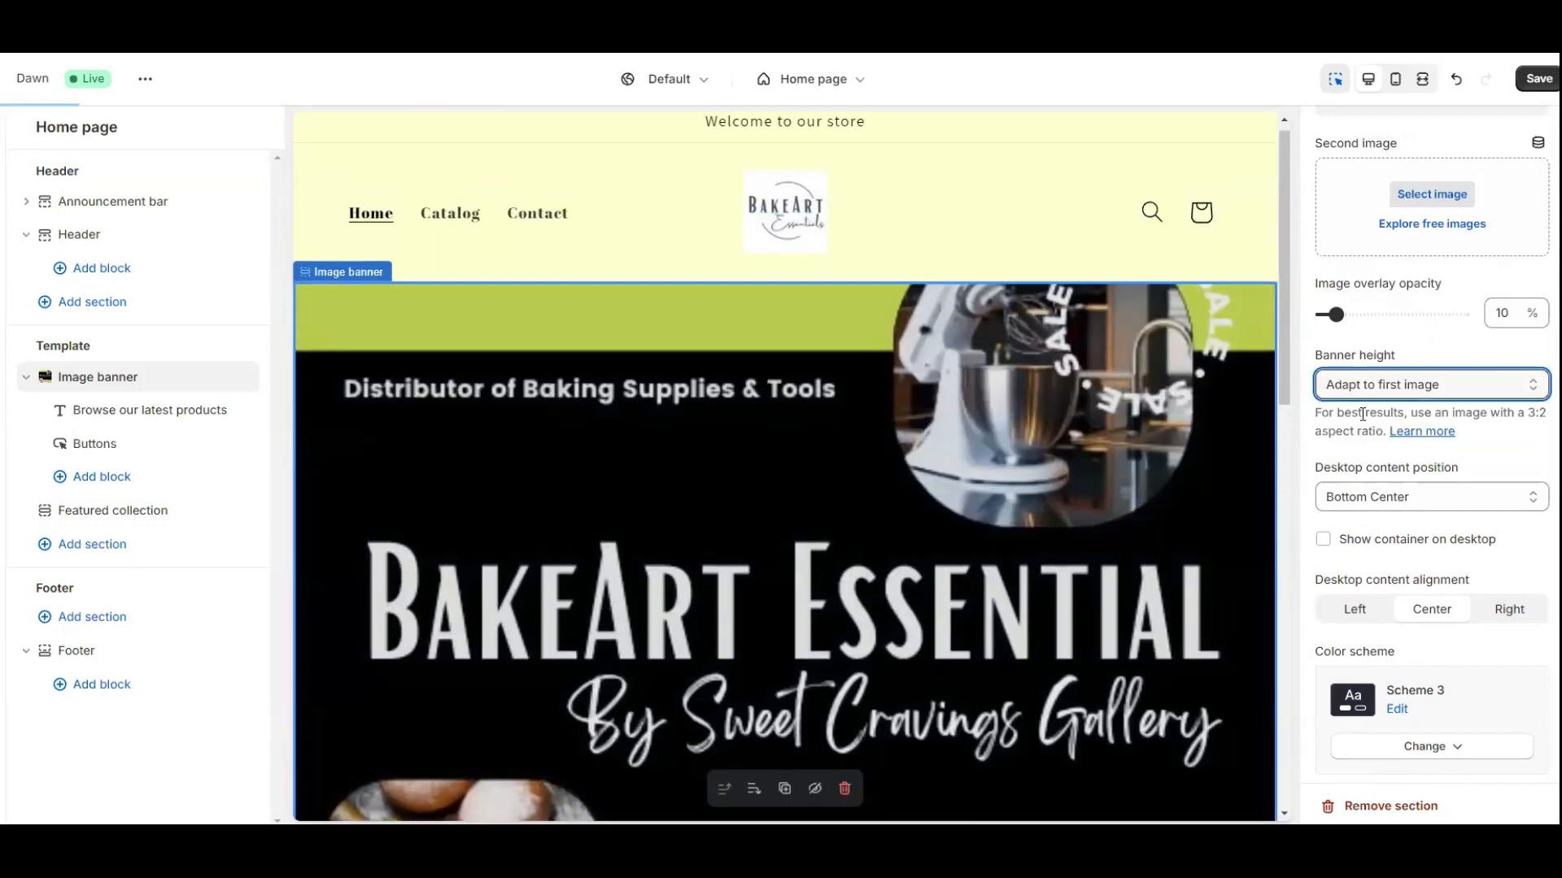
scroll(1123, 481, "down", 7)
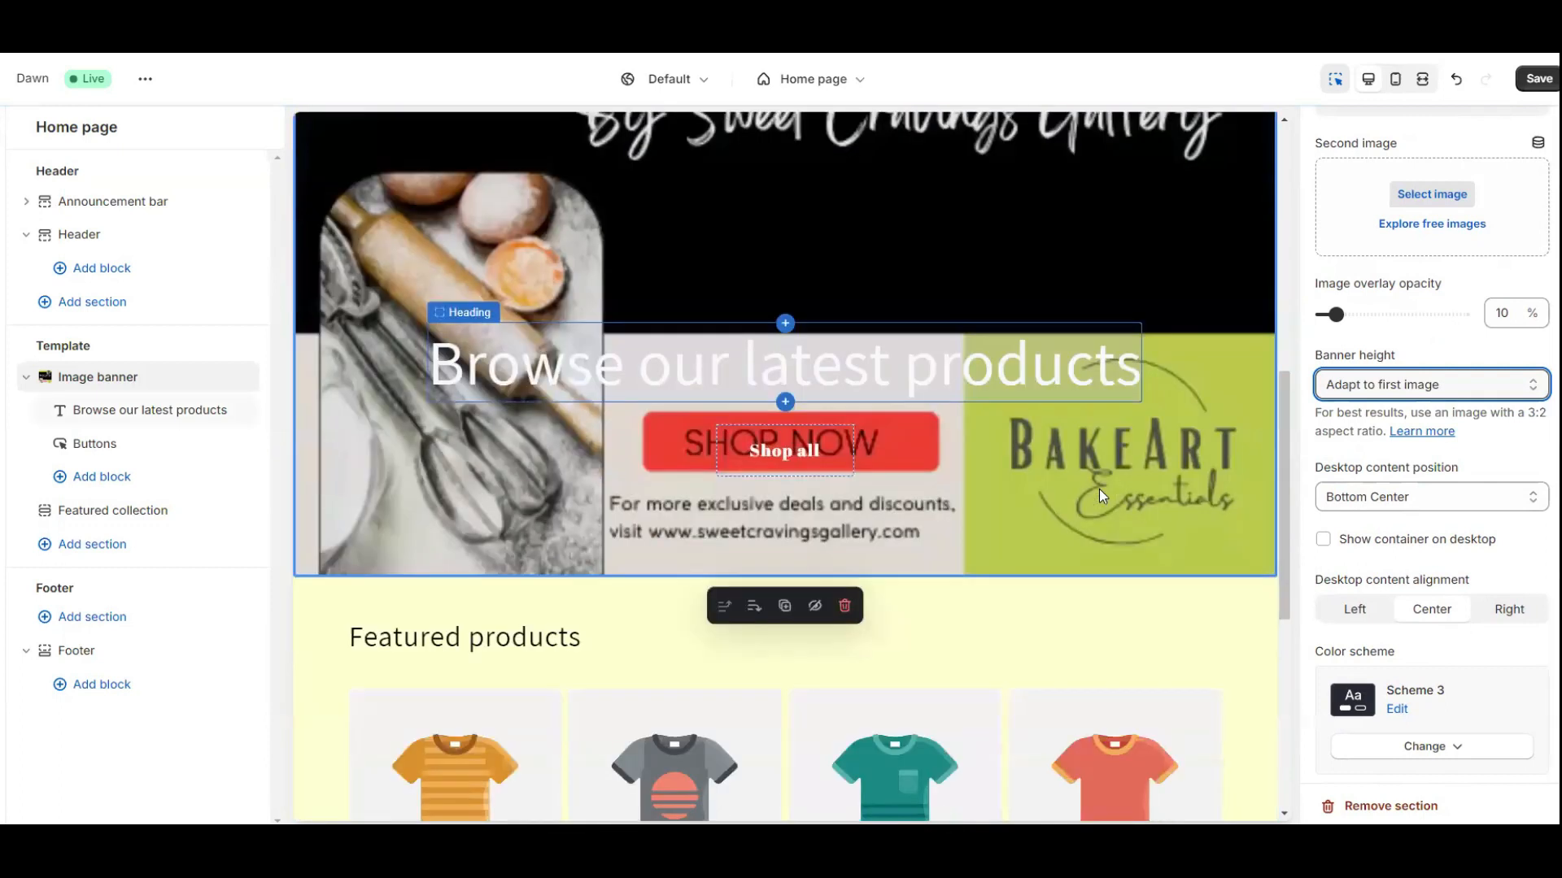
scroll(1099, 490, "up", 8)
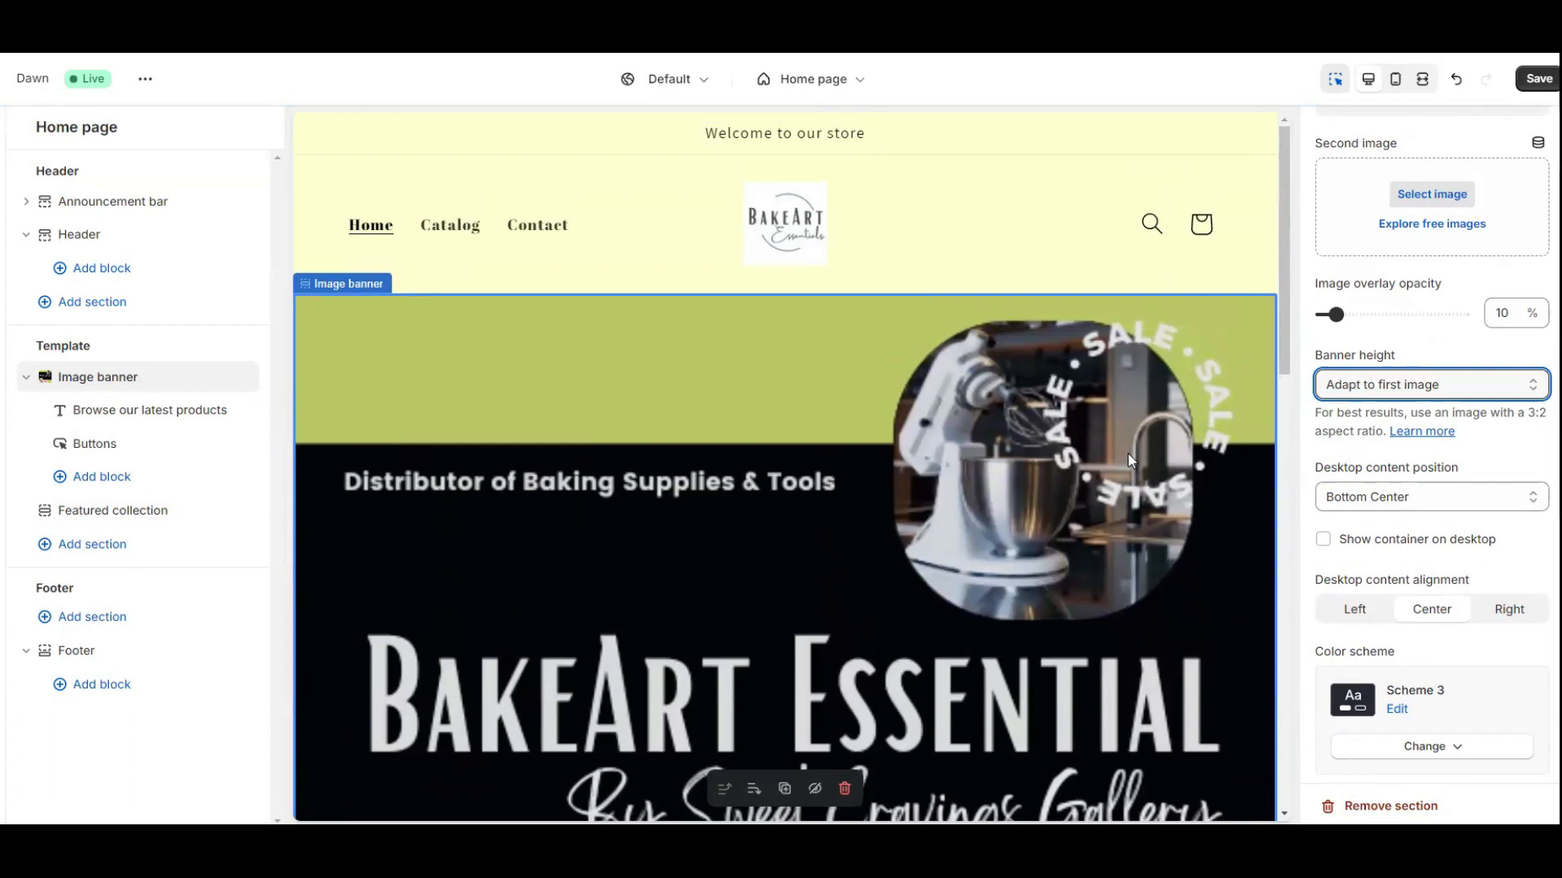
scroll(1100, 443, "down", 2)
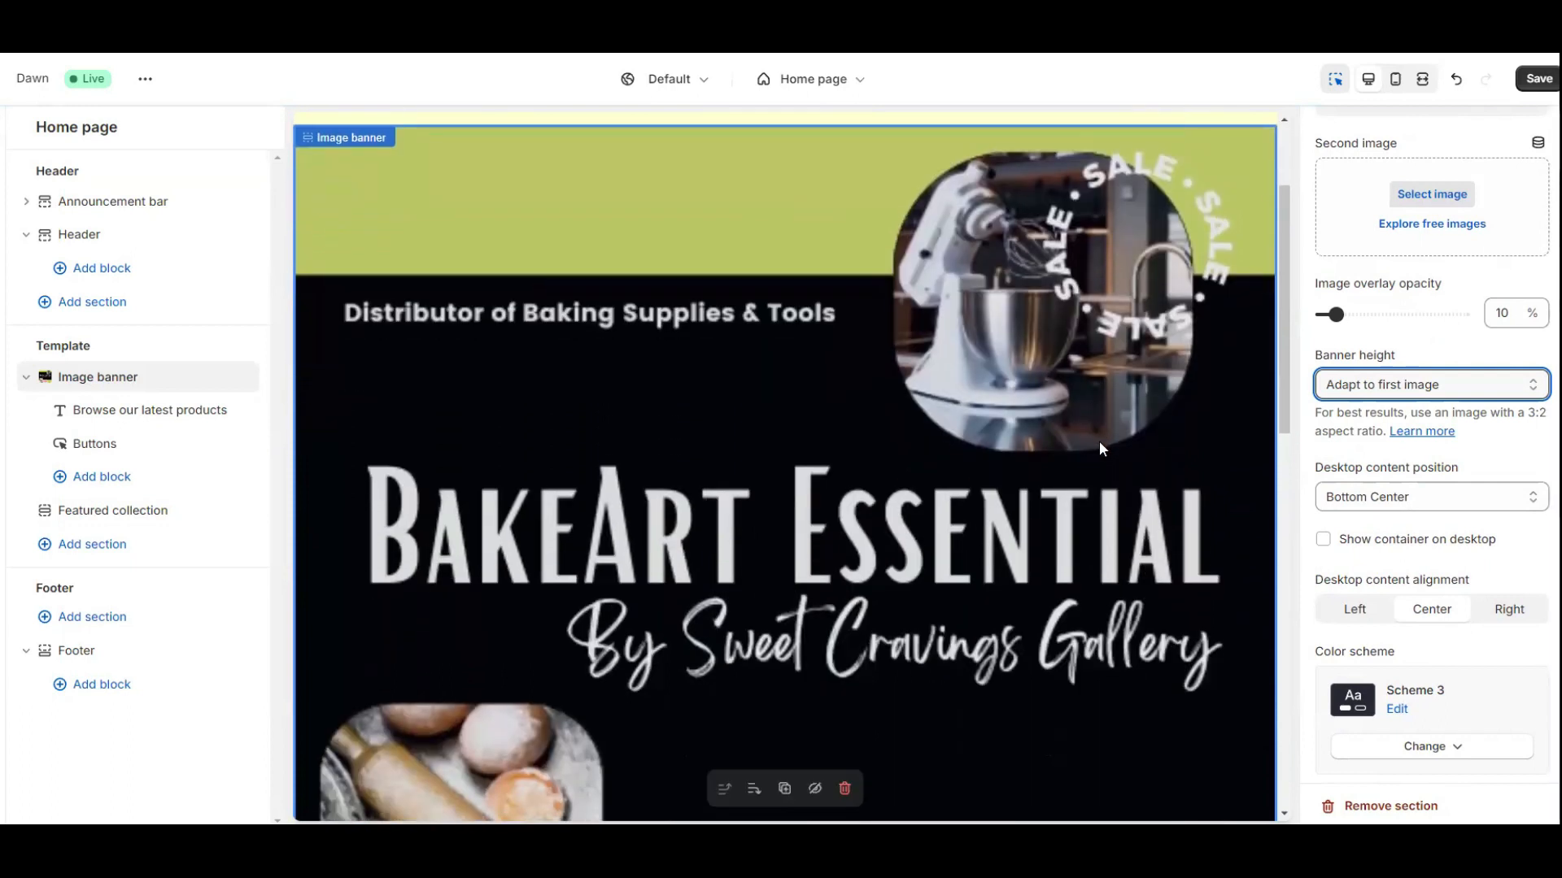
scroll(1100, 448, "up", 2)
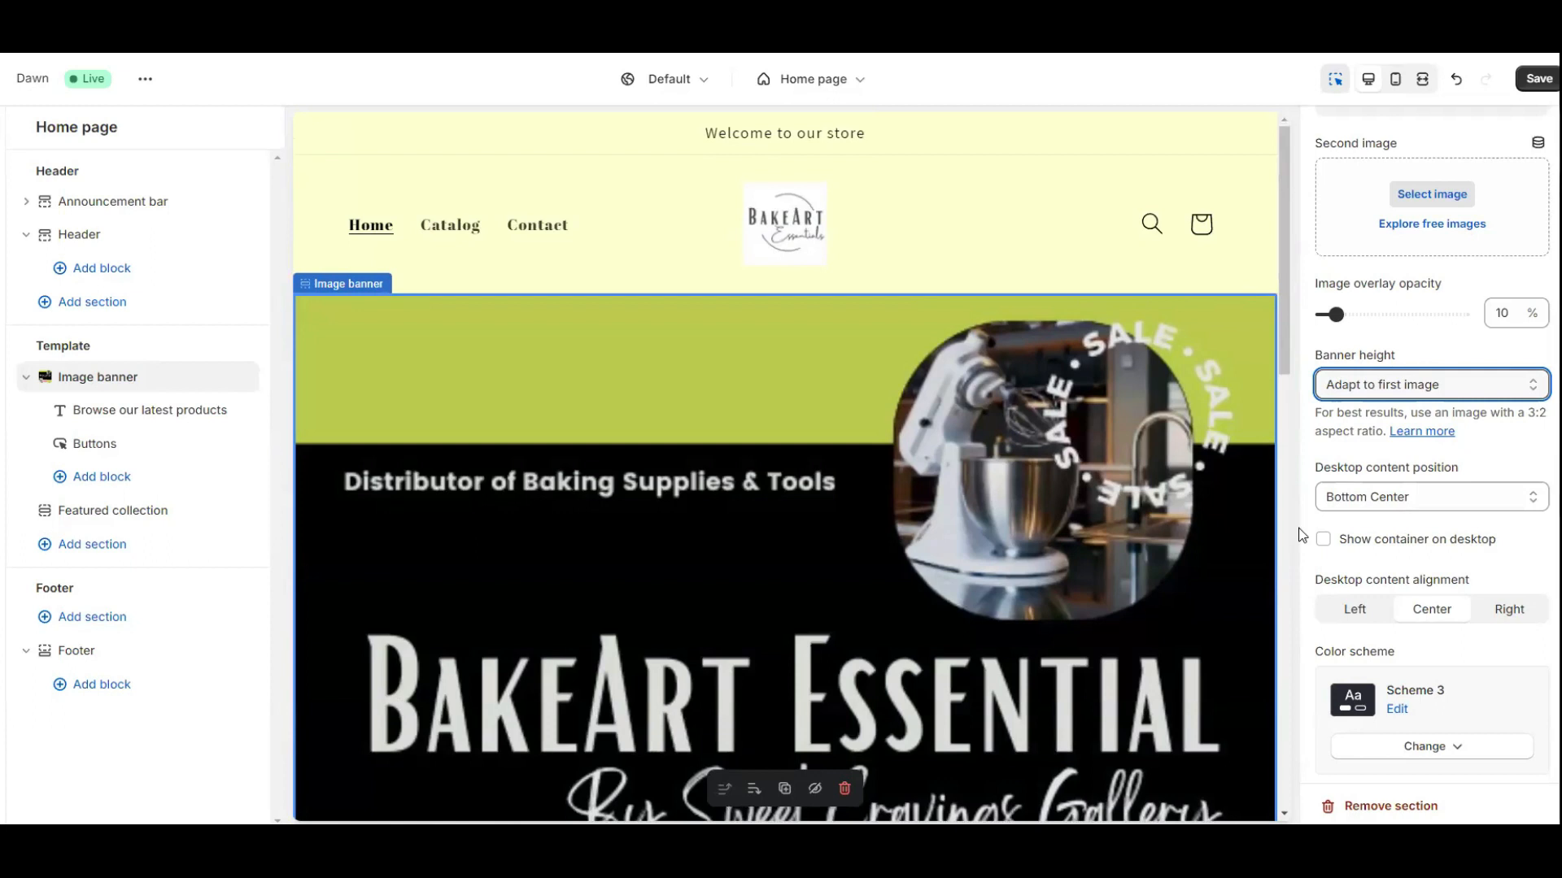
scroll(1464, 522, "down", 1)
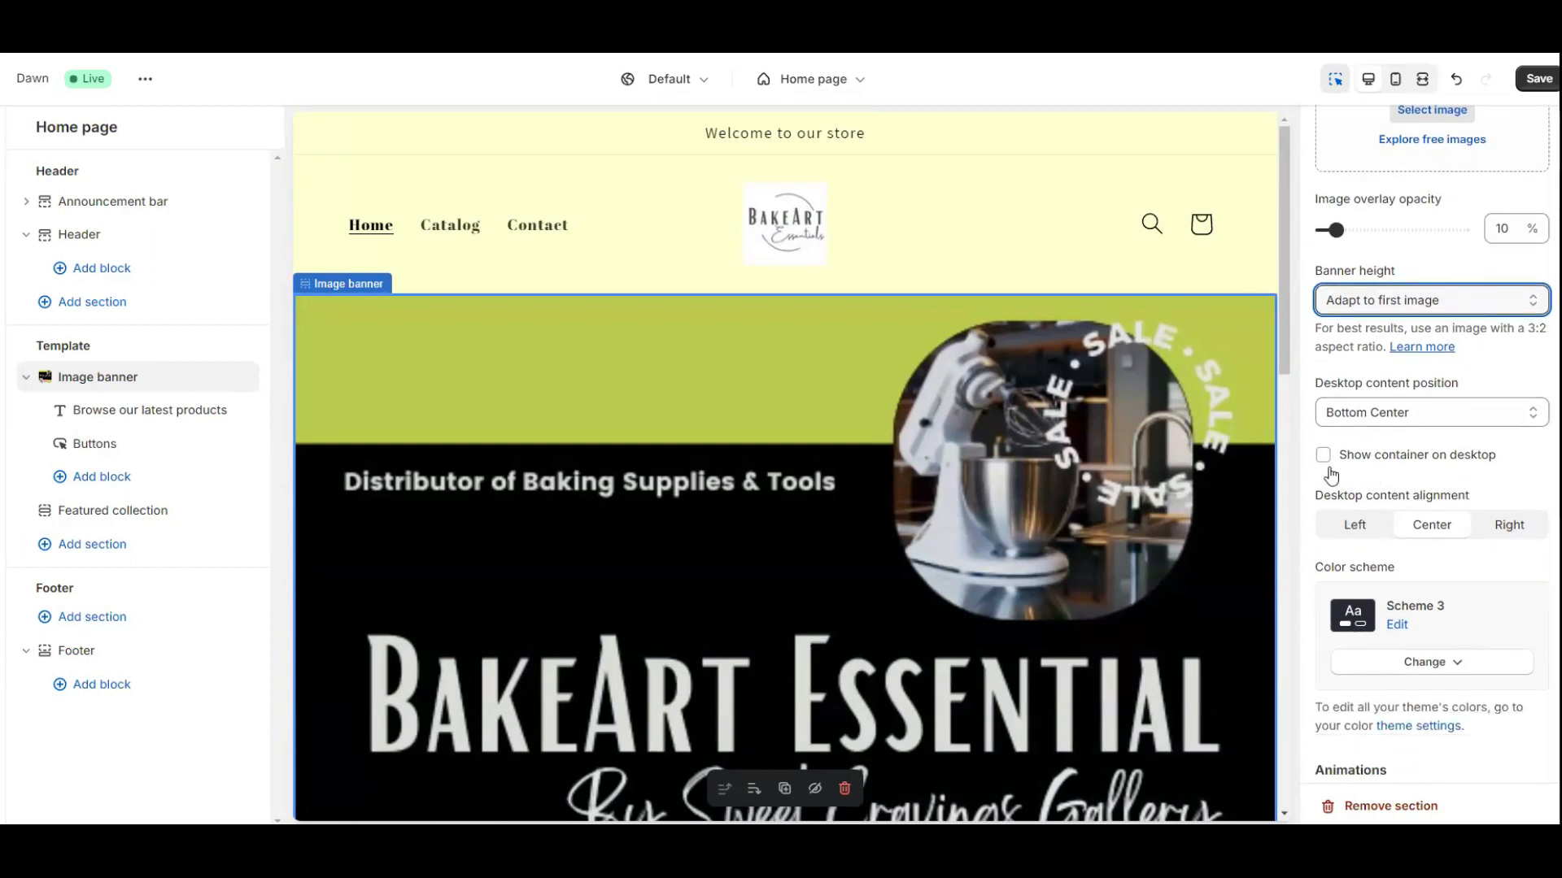
scroll(1331, 476, "down", 2)
scroll(763, 498, "down", 6)
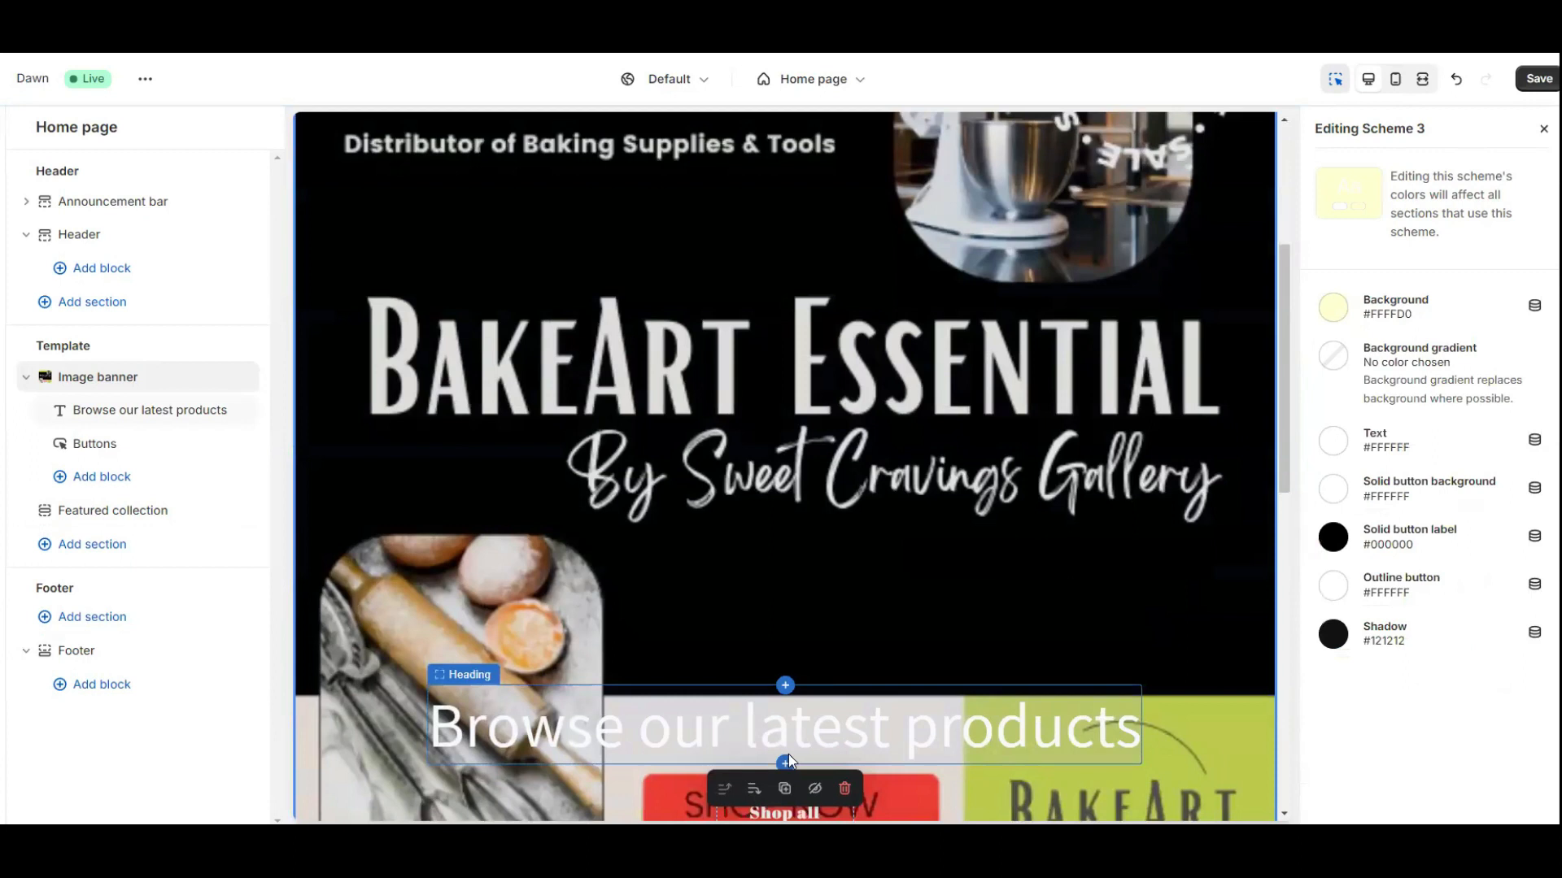
scroll(788, 754, "down", 3)
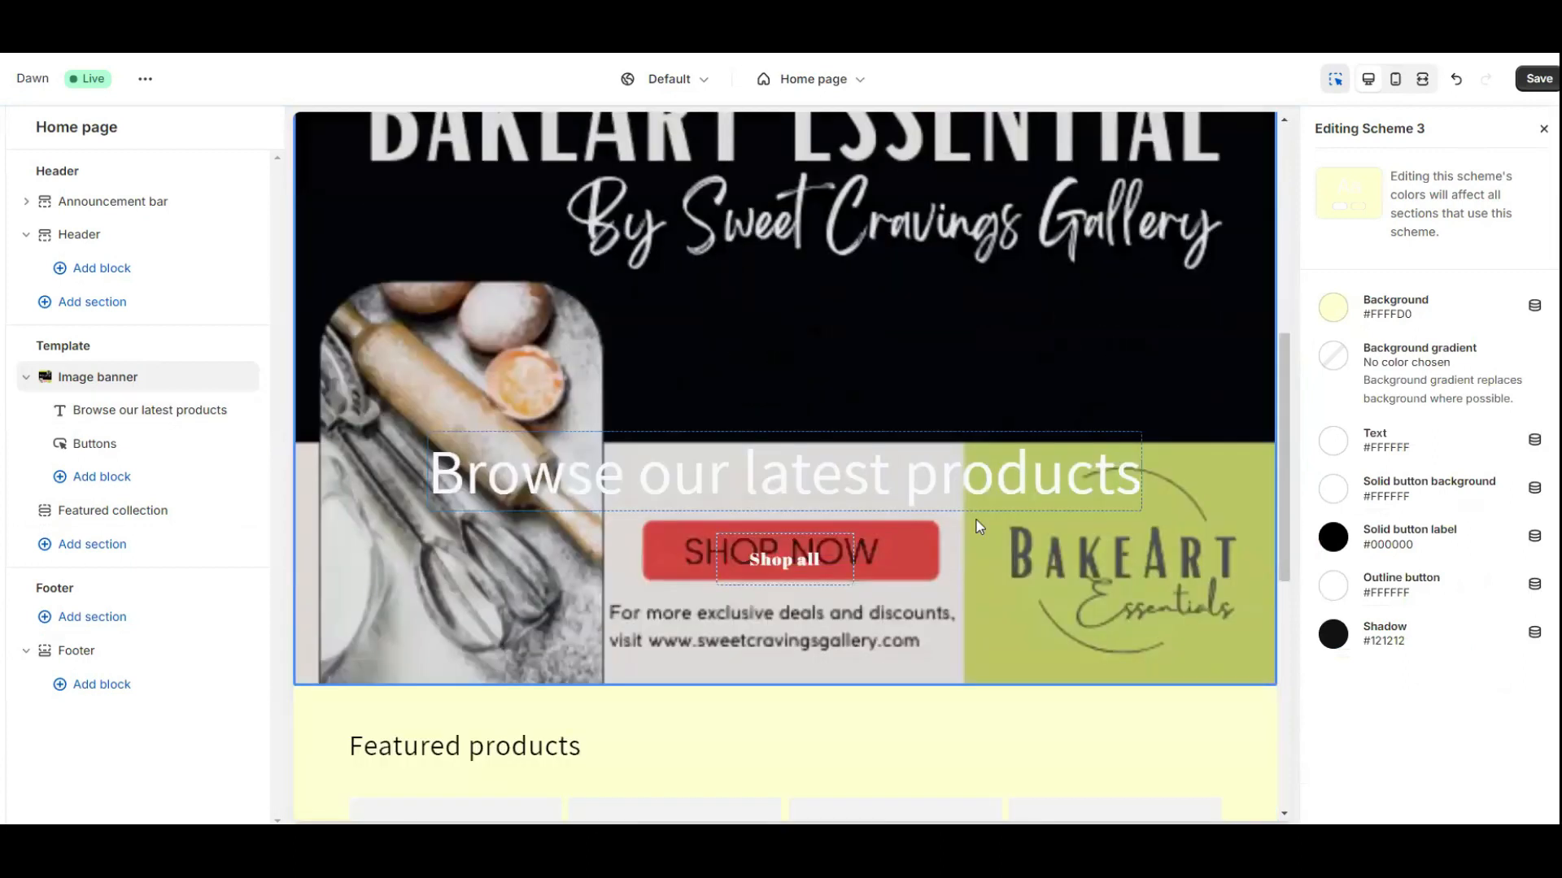
Set the banner heading size to Medium, then select the Shop all button.
left_click(830, 473)
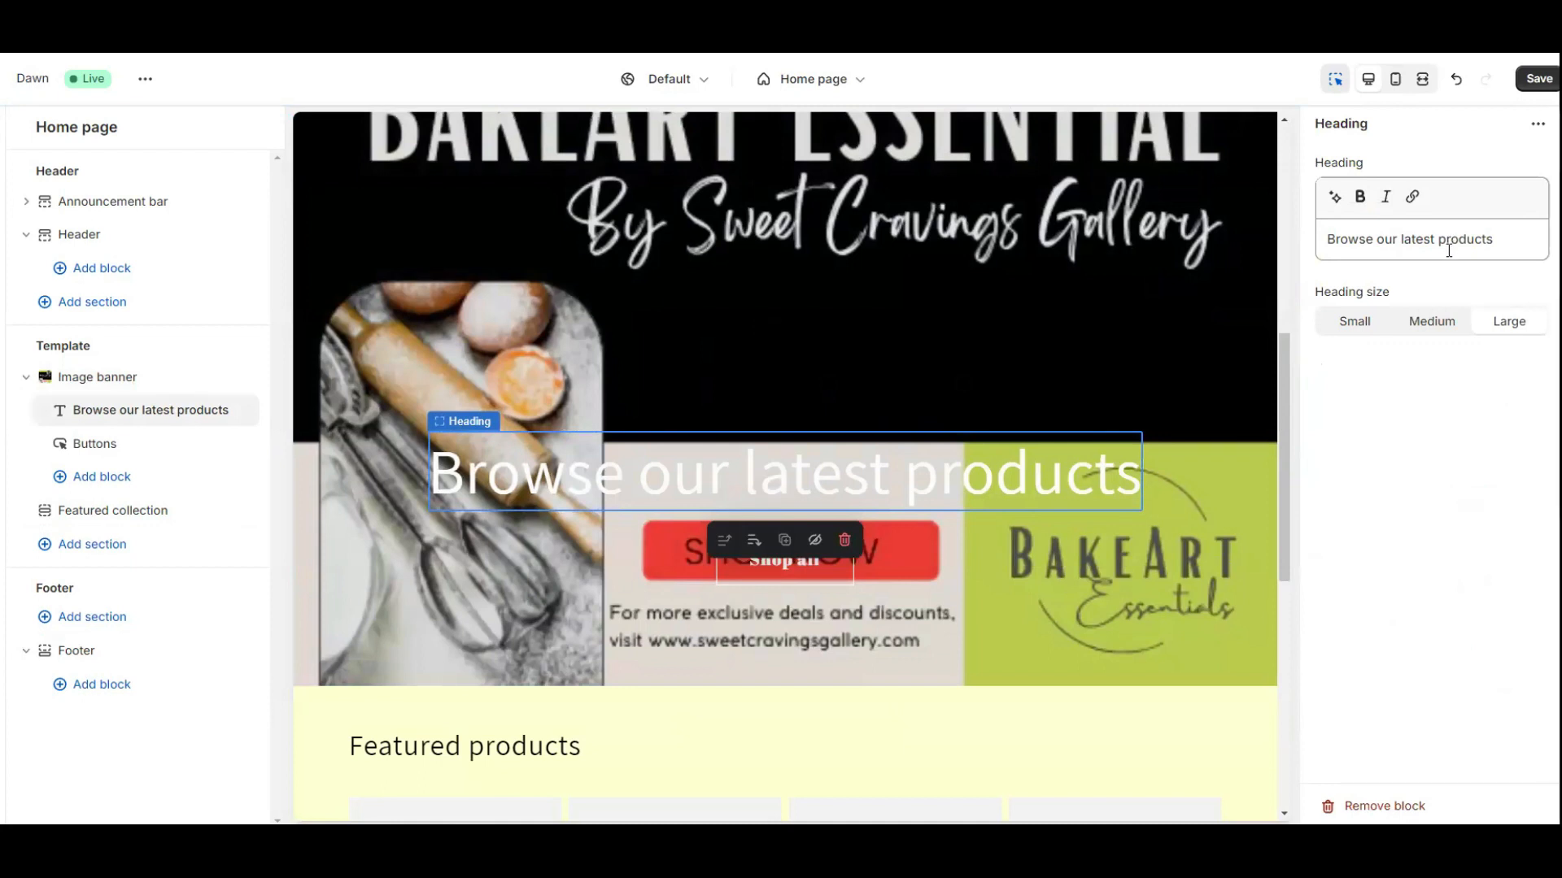
left_click(1429, 325)
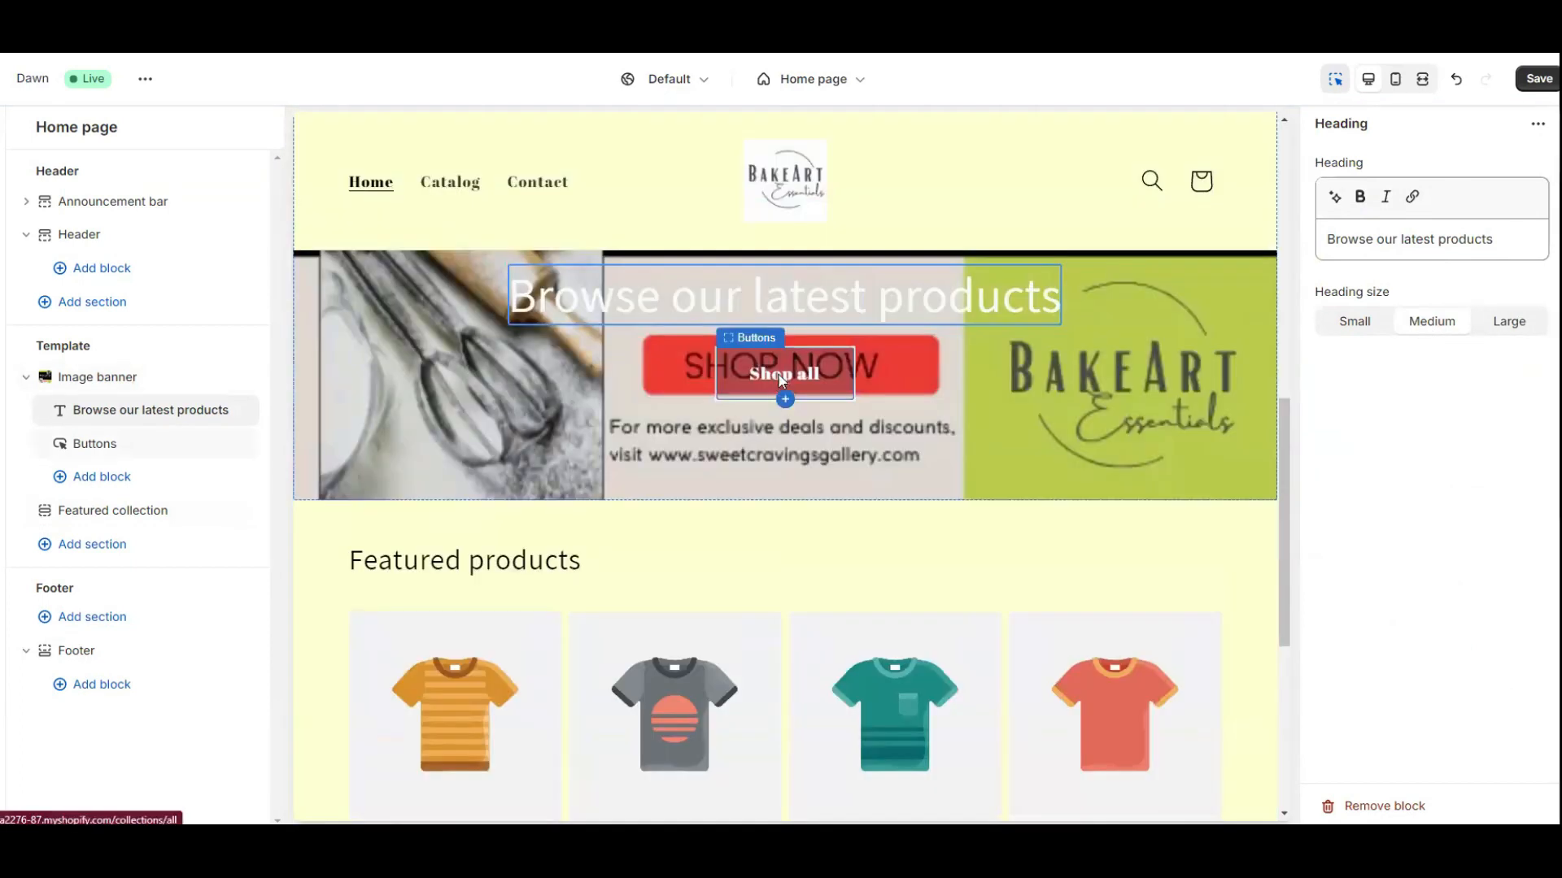
left_click(781, 379)
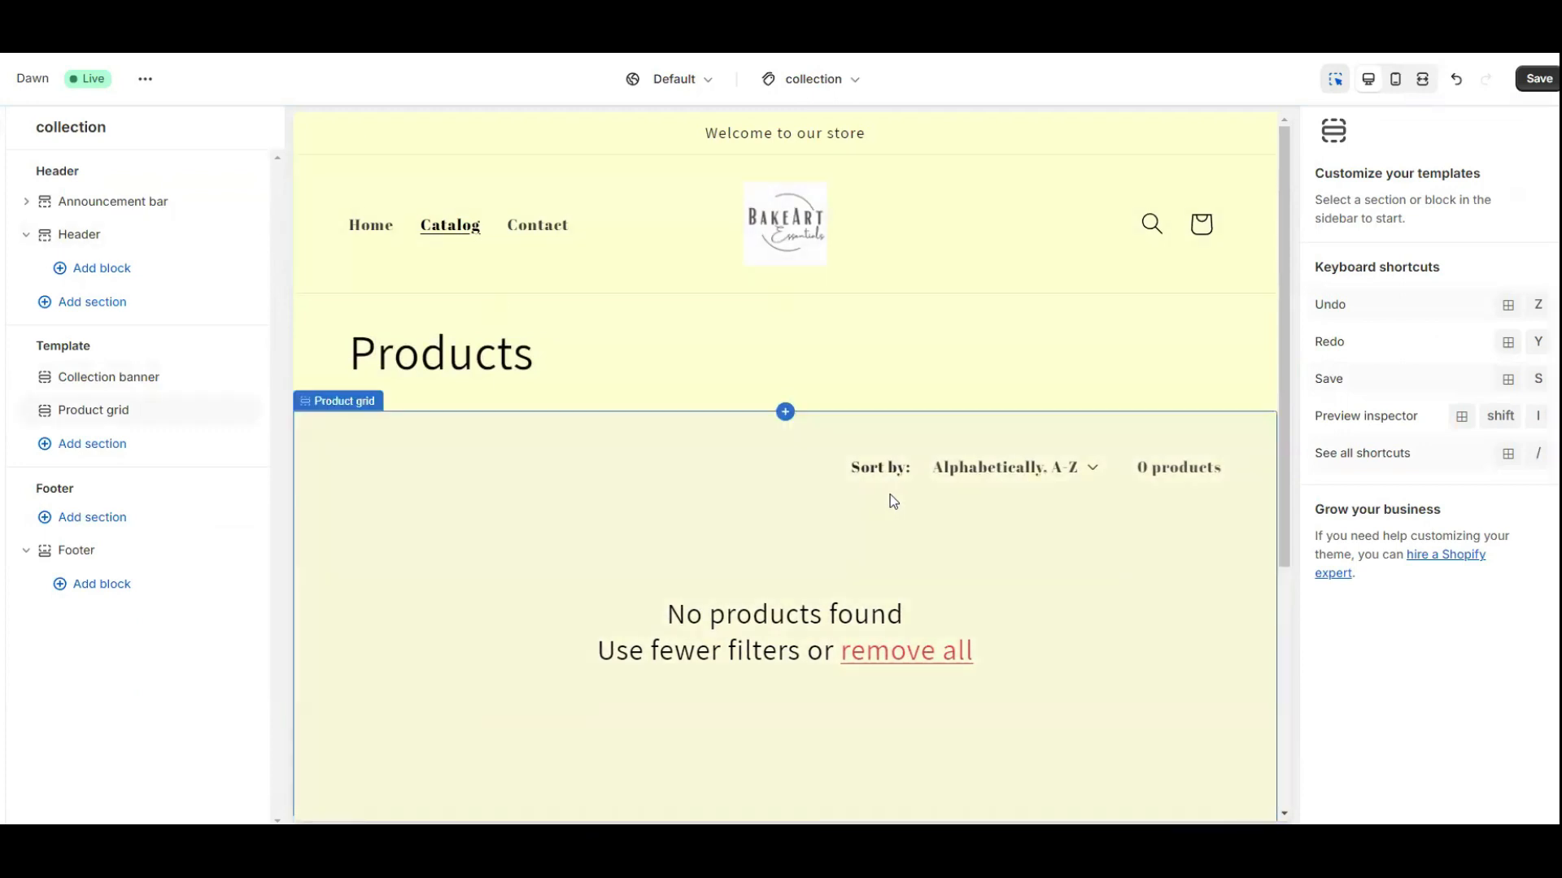
Look over the Products page header settings, then select the Collection banner section.
scroll(890, 494, "down", 1)
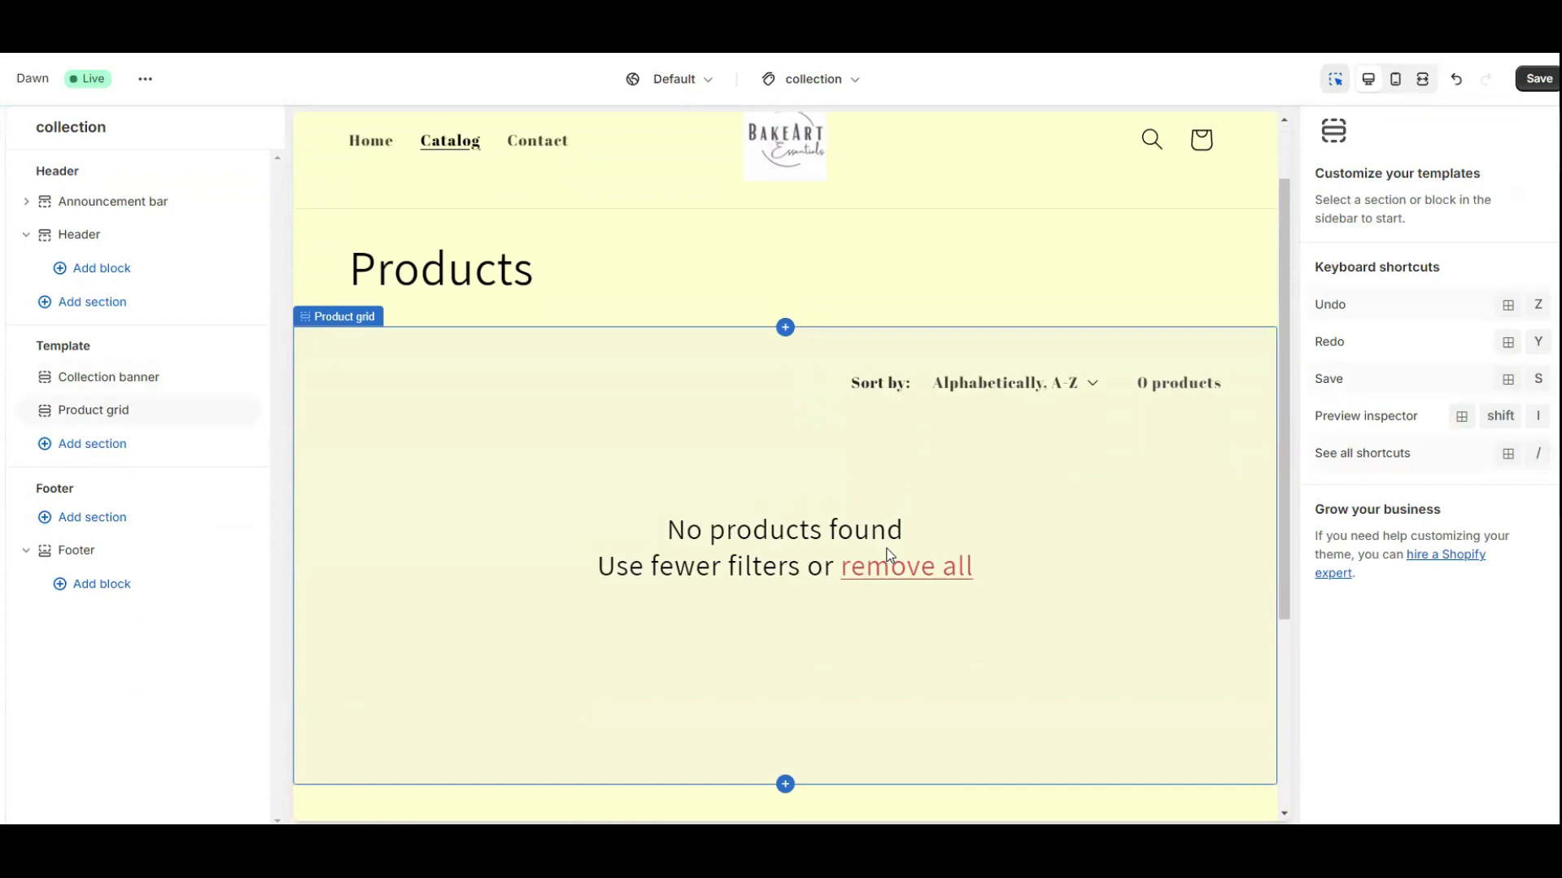
left_click(364, 150)
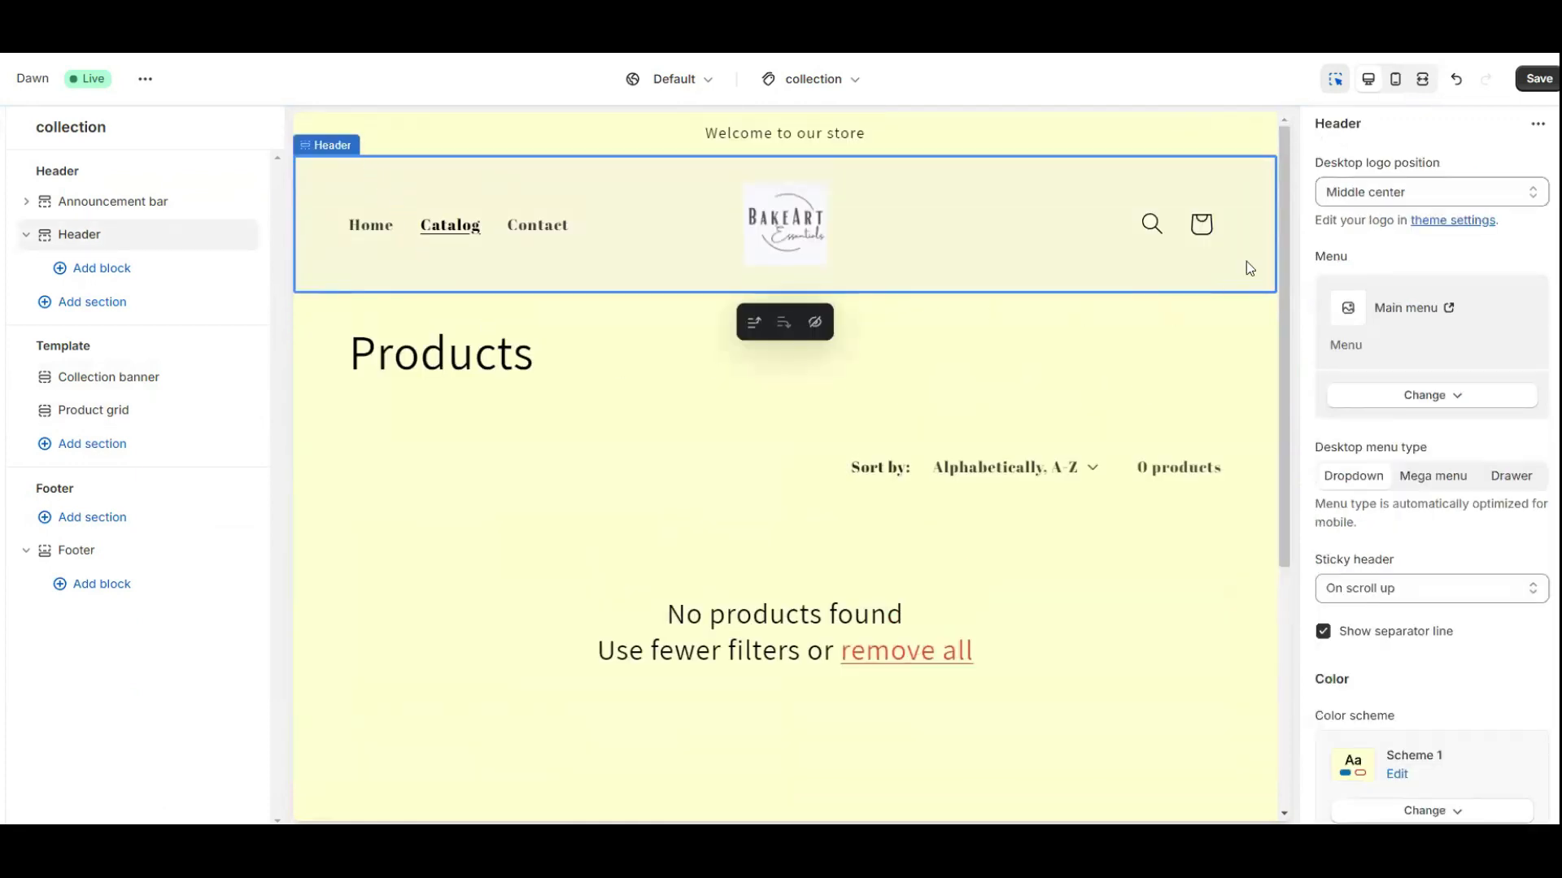
scroll(1471, 534, "down", 3)
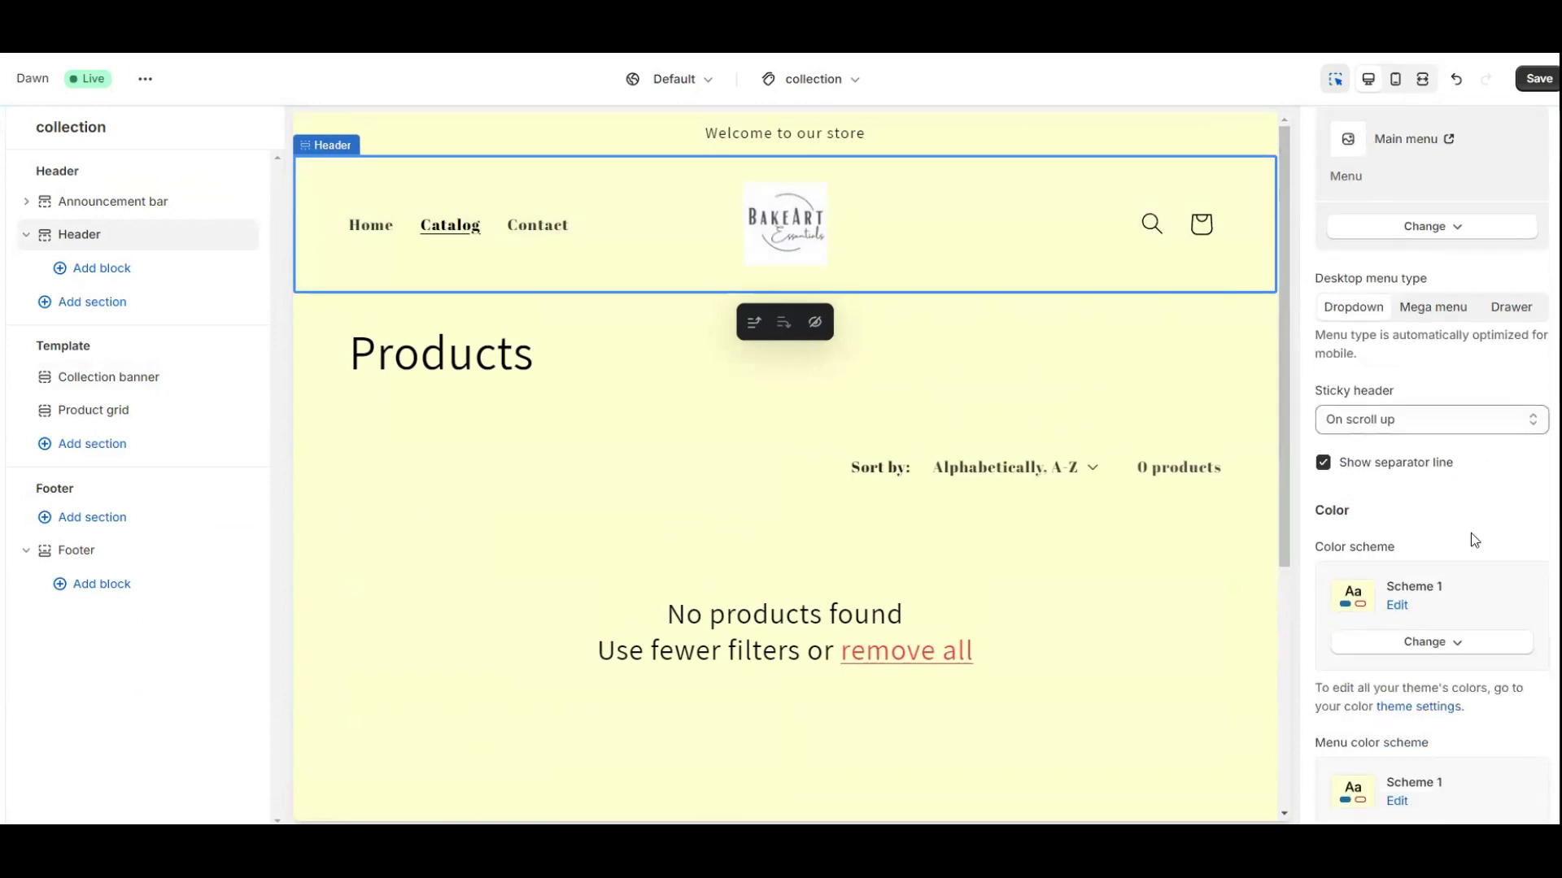
scroll(1446, 626, "down", 5)
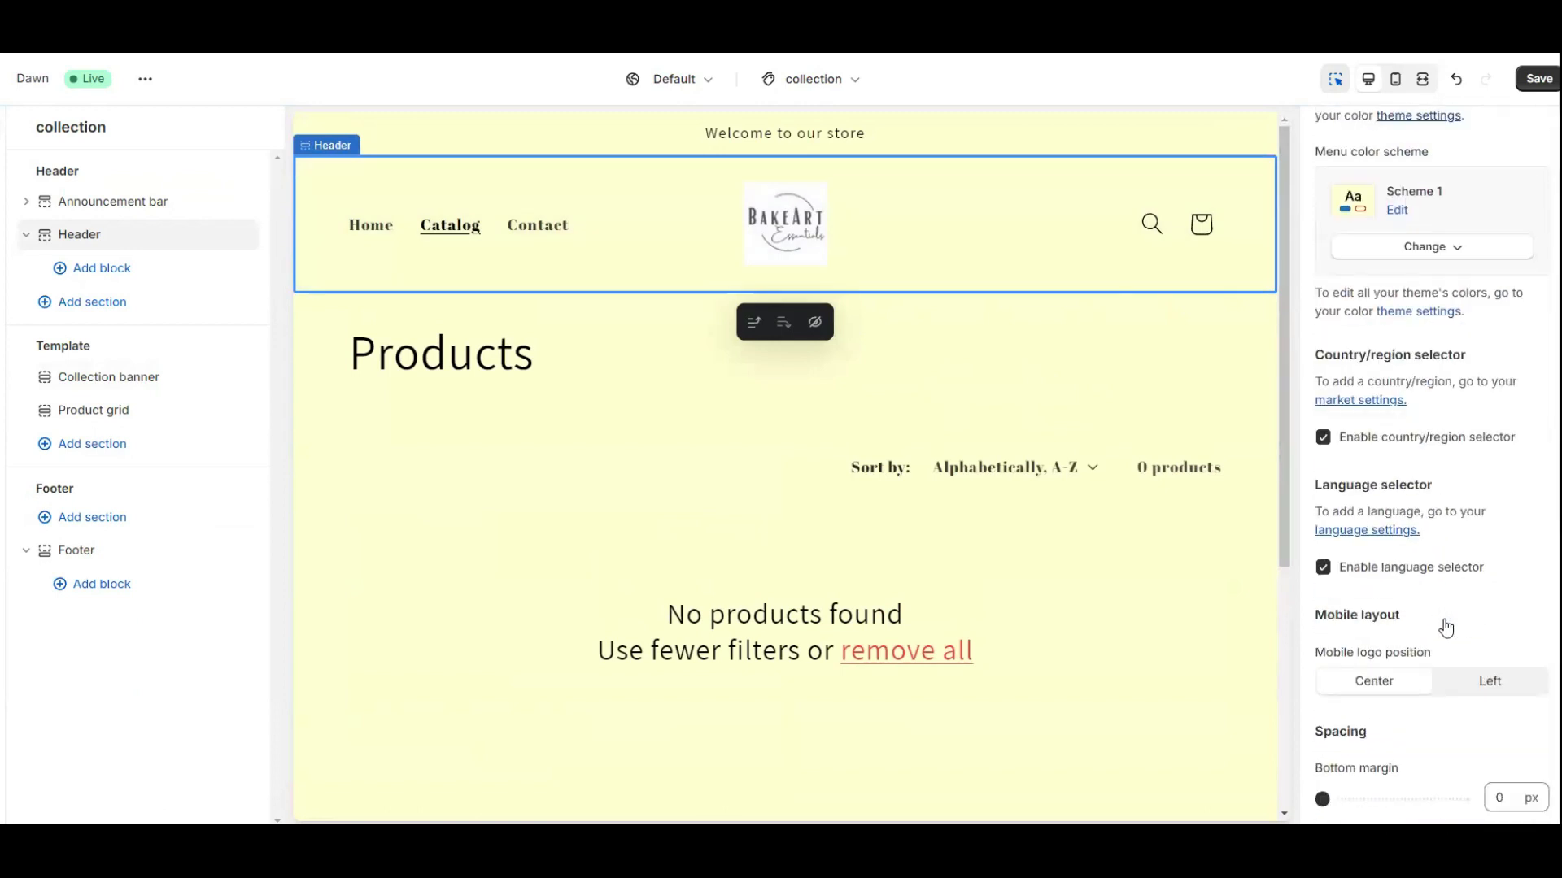
left_click(106, 378)
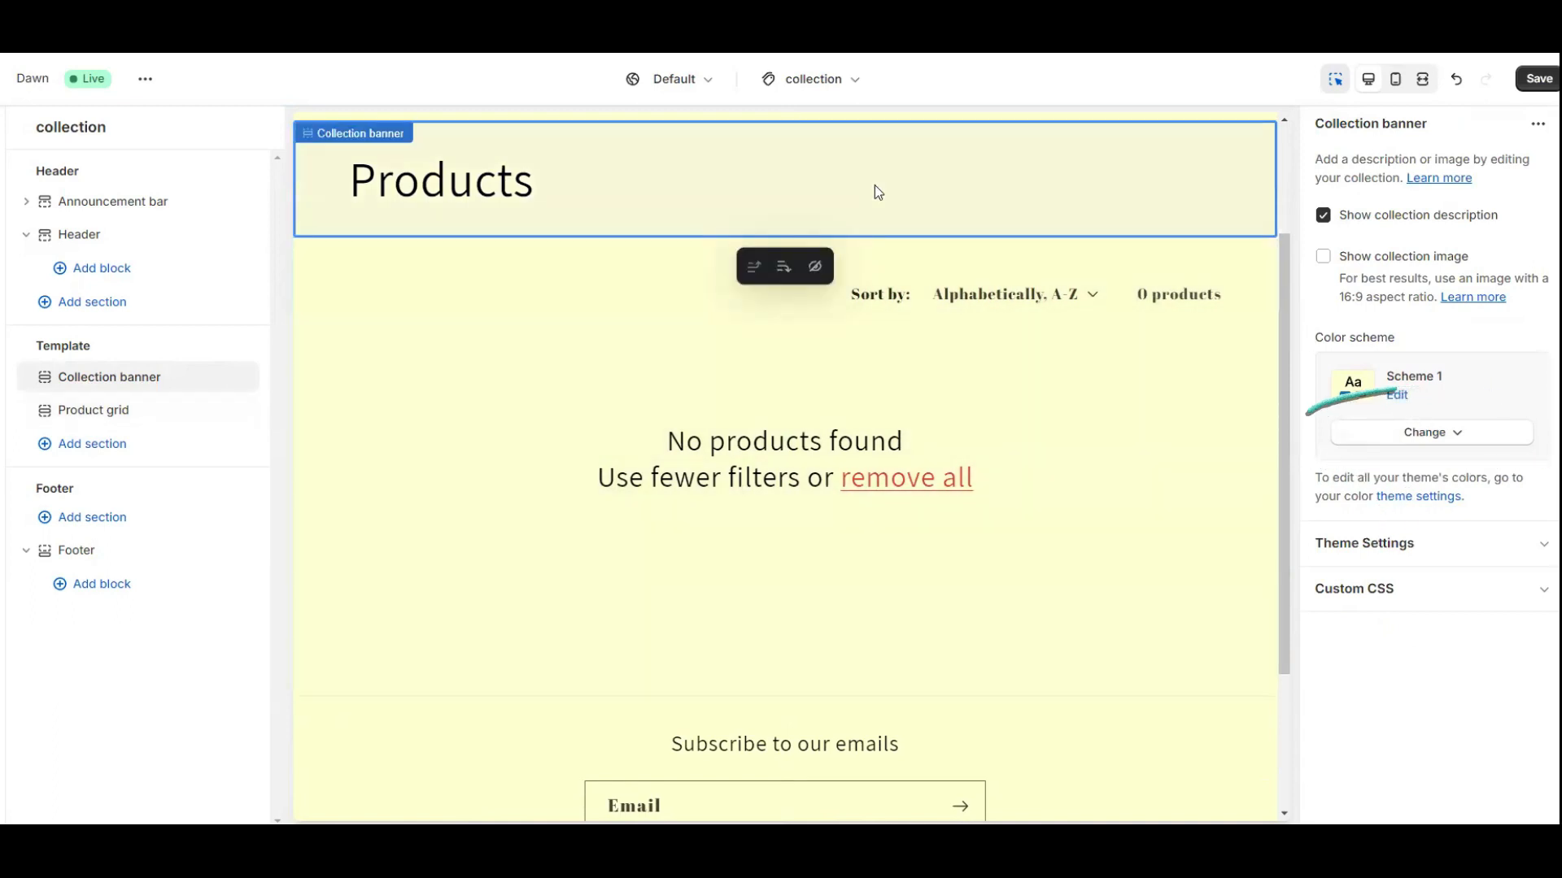
Set Scheme 1's background to a light cyan, #BFF8EF, via the colour picker.
left_click(1396, 394)
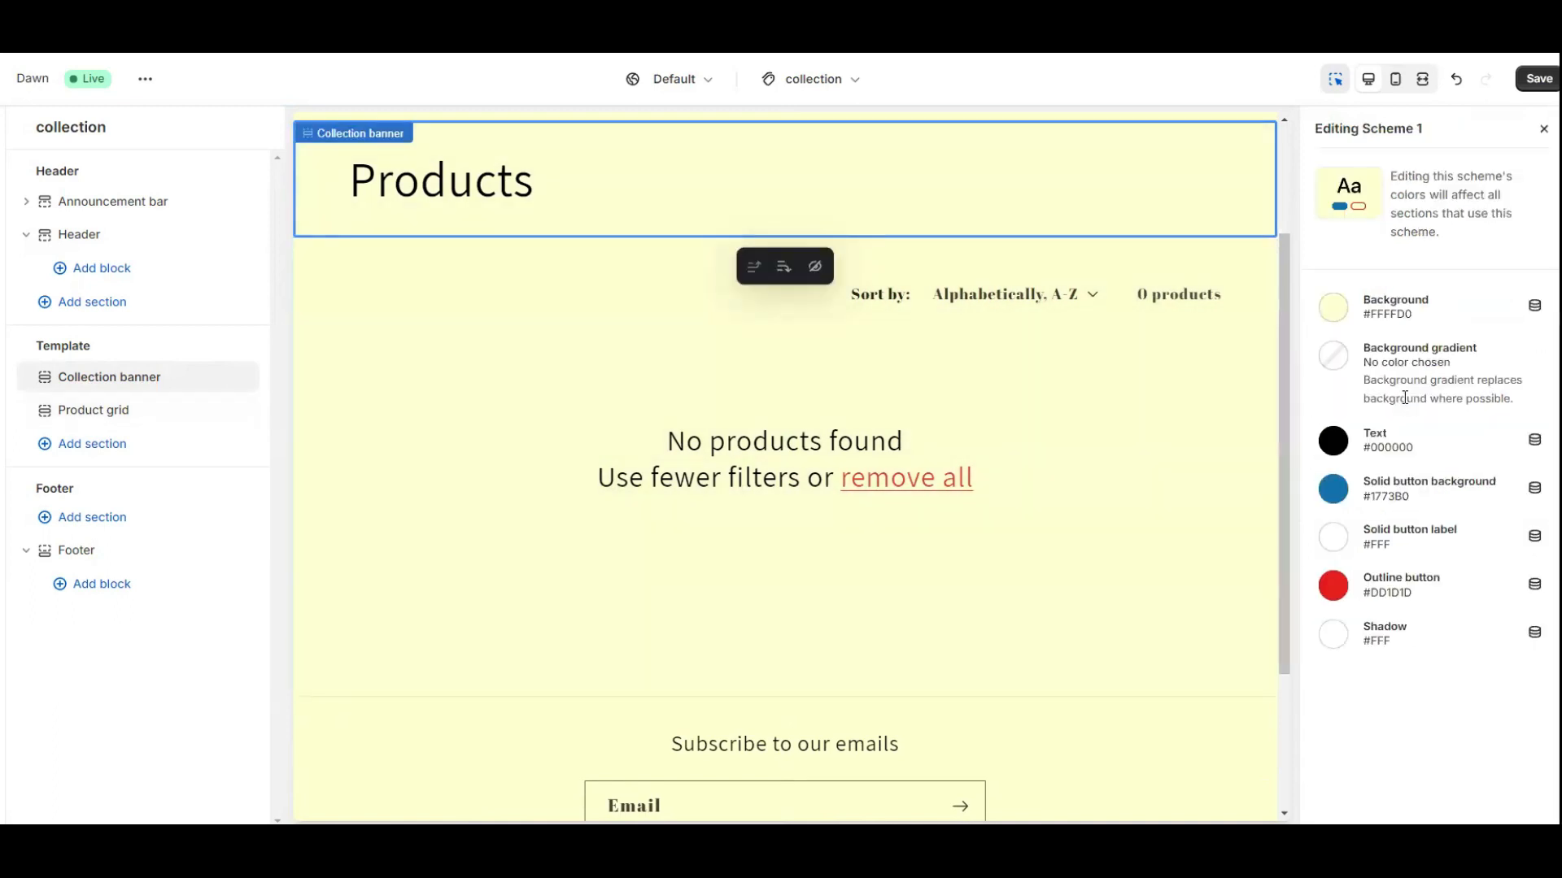
left_click(1334, 309)
left_click(1342, 383)
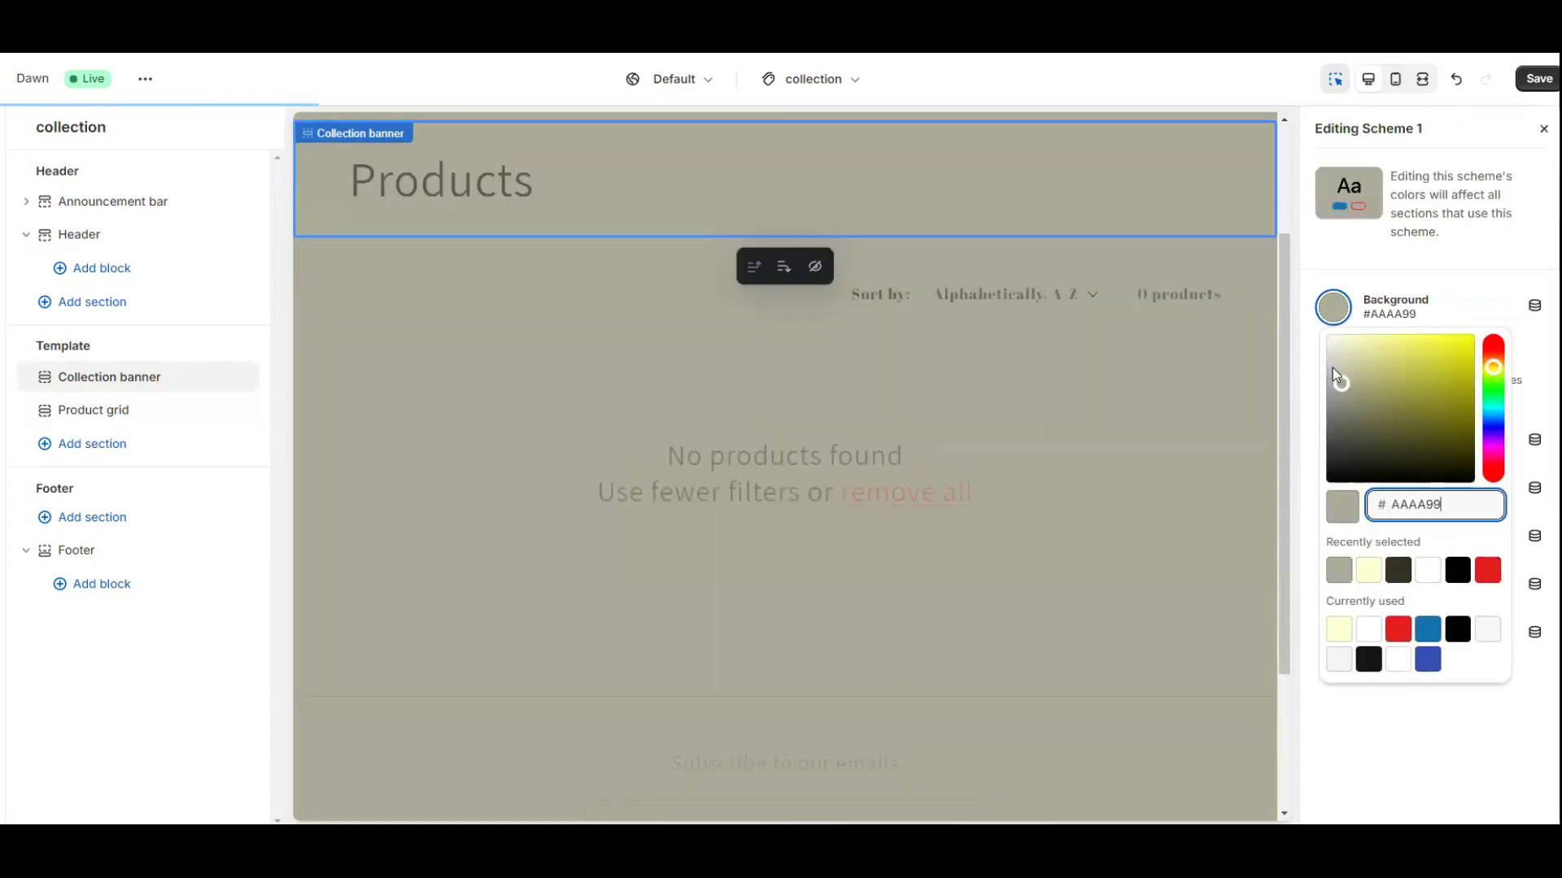
left_click(1332, 368)
left_click(1332, 376)
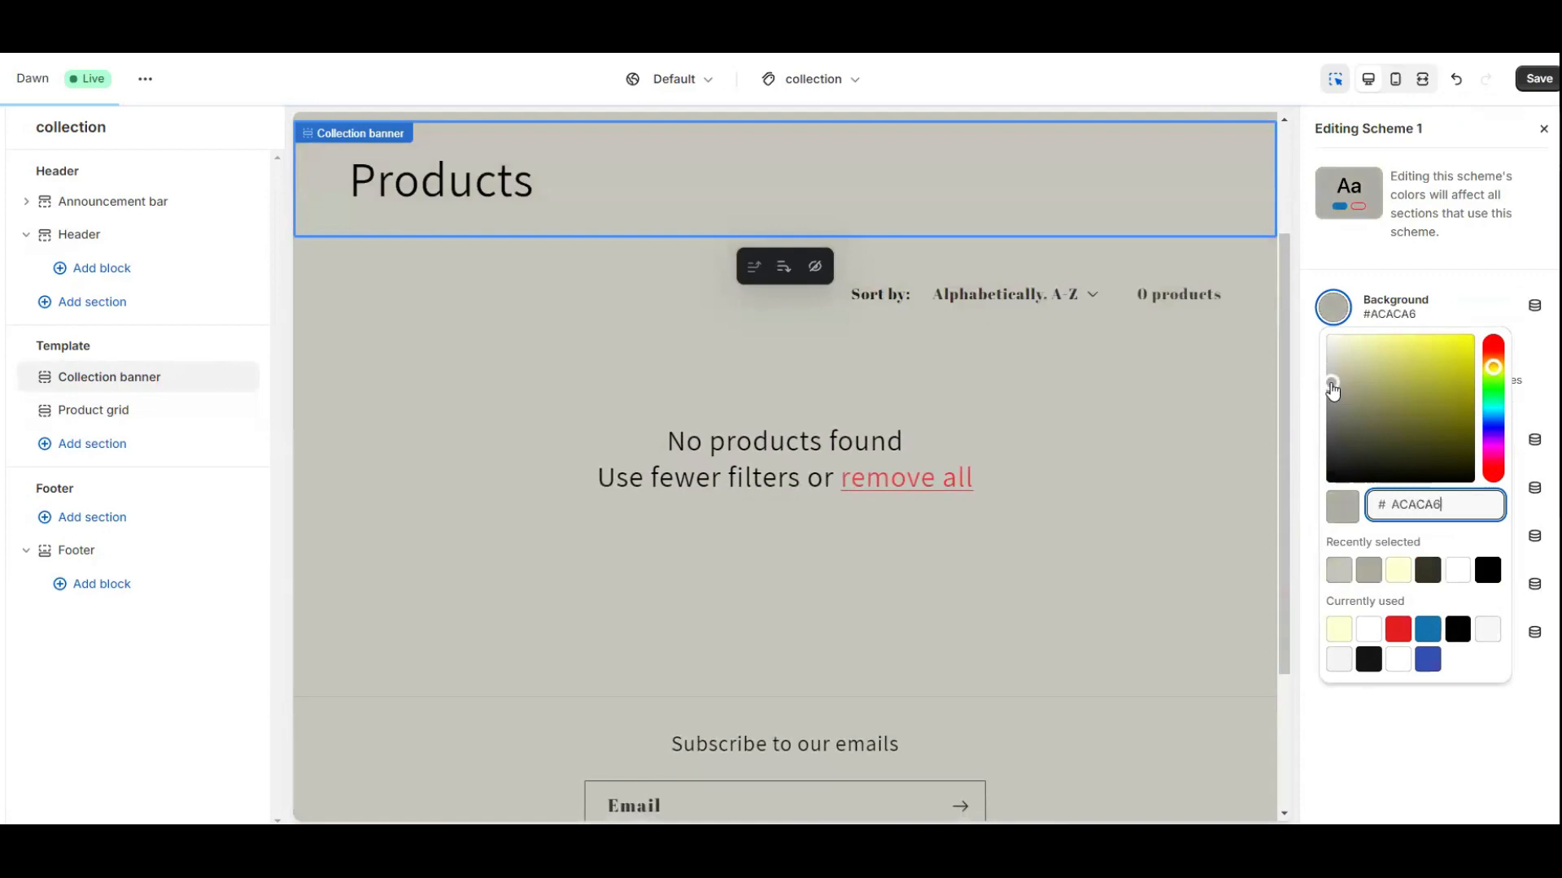
left_click(1332, 366)
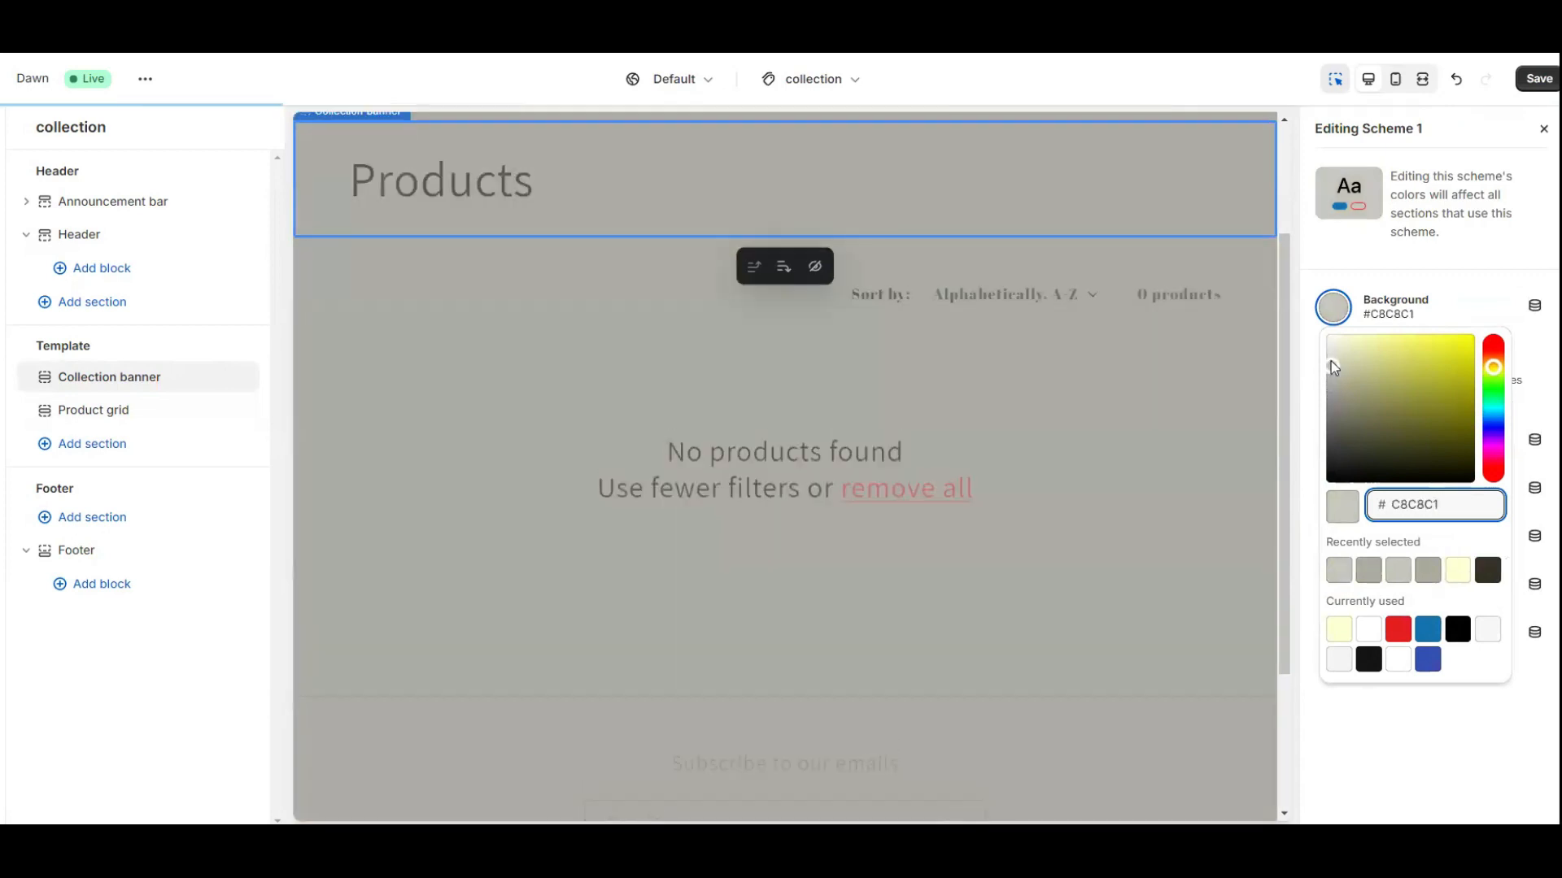
left_click(1494, 407)
left_click(1367, 362)
left_click(1352, 350)
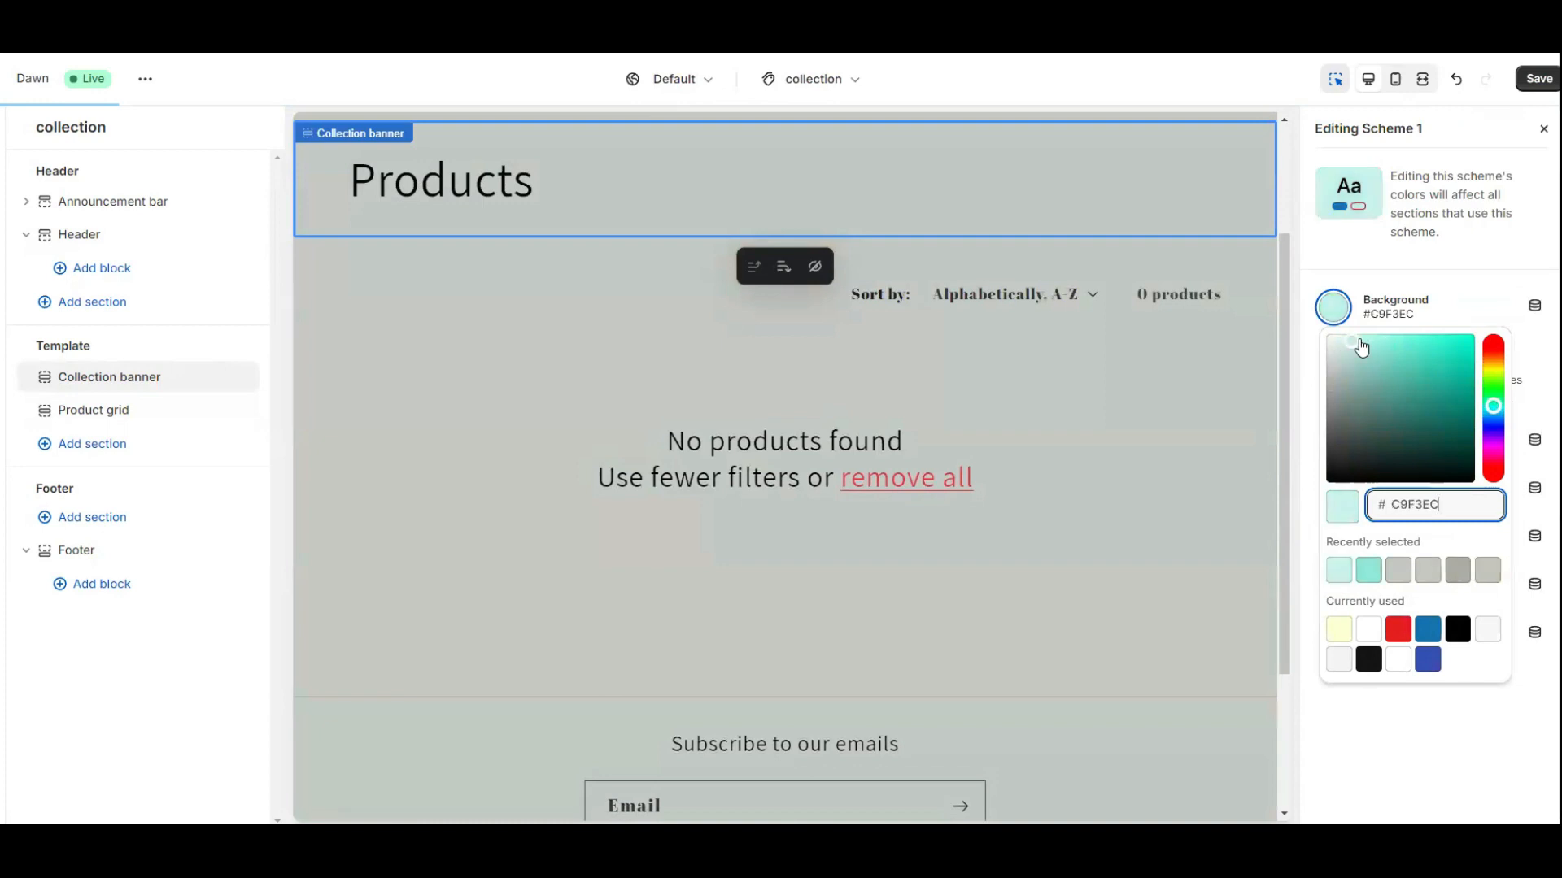
left_click(1360, 339)
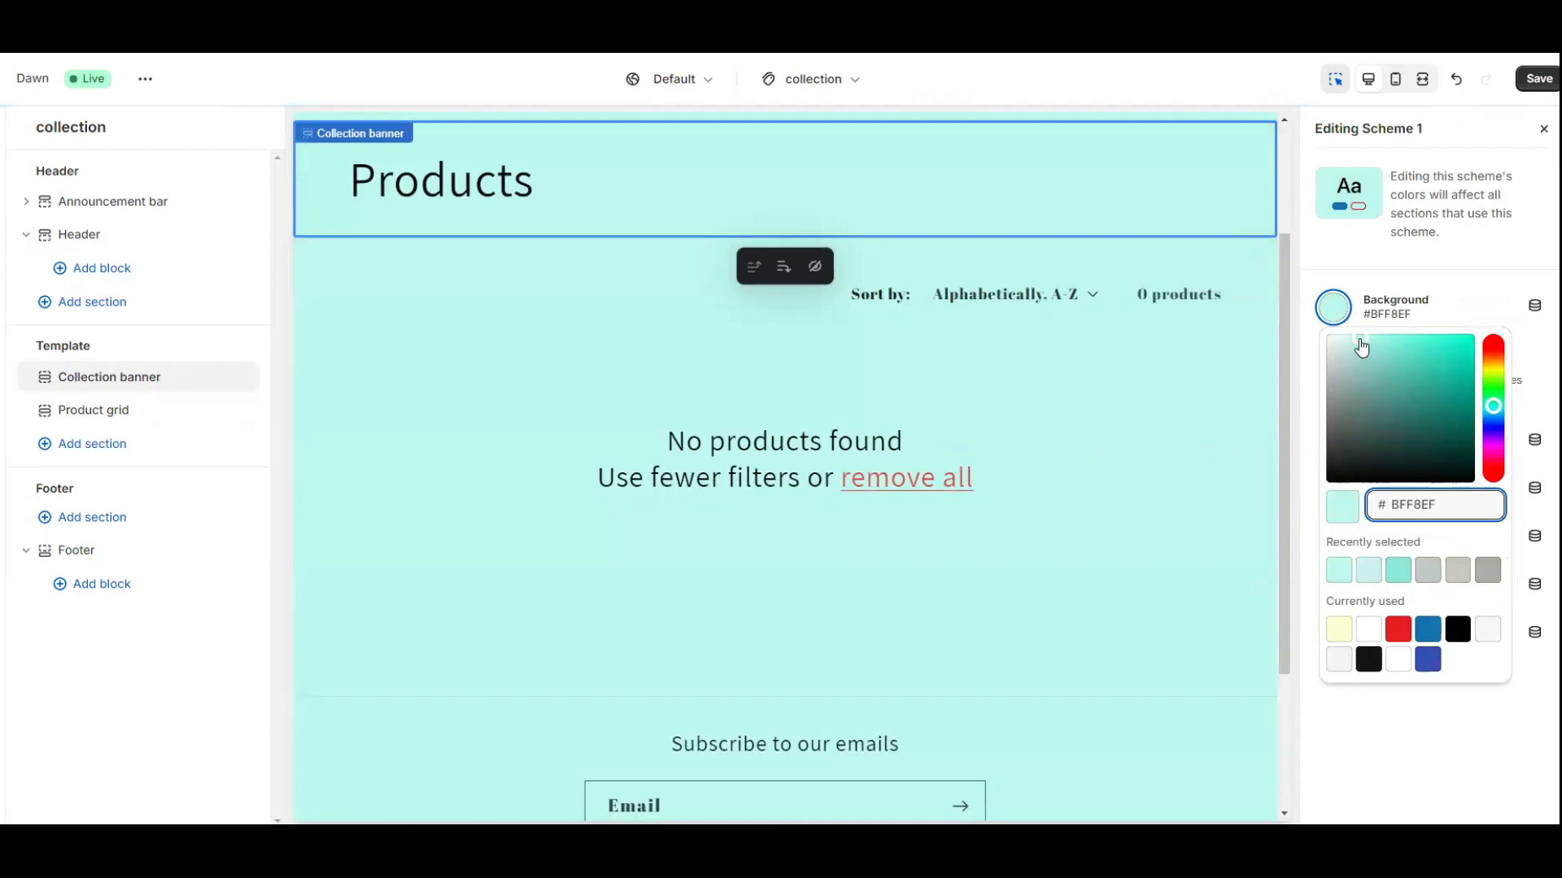
Lighten the cyan background slightly and switch to the Home page template.
left_click(1350, 343)
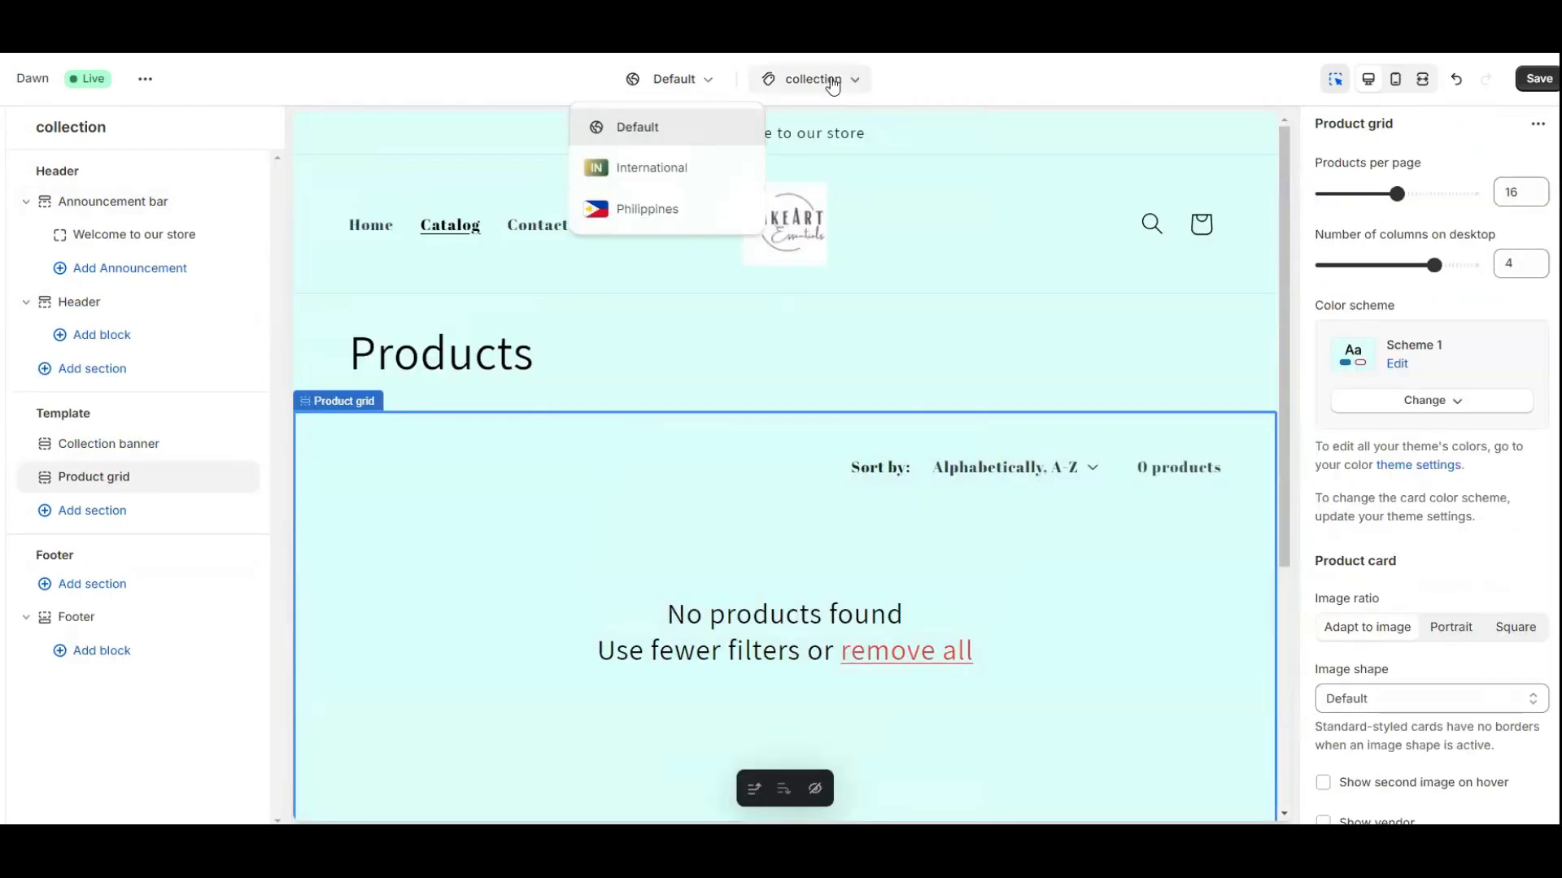
left_click(832, 84)
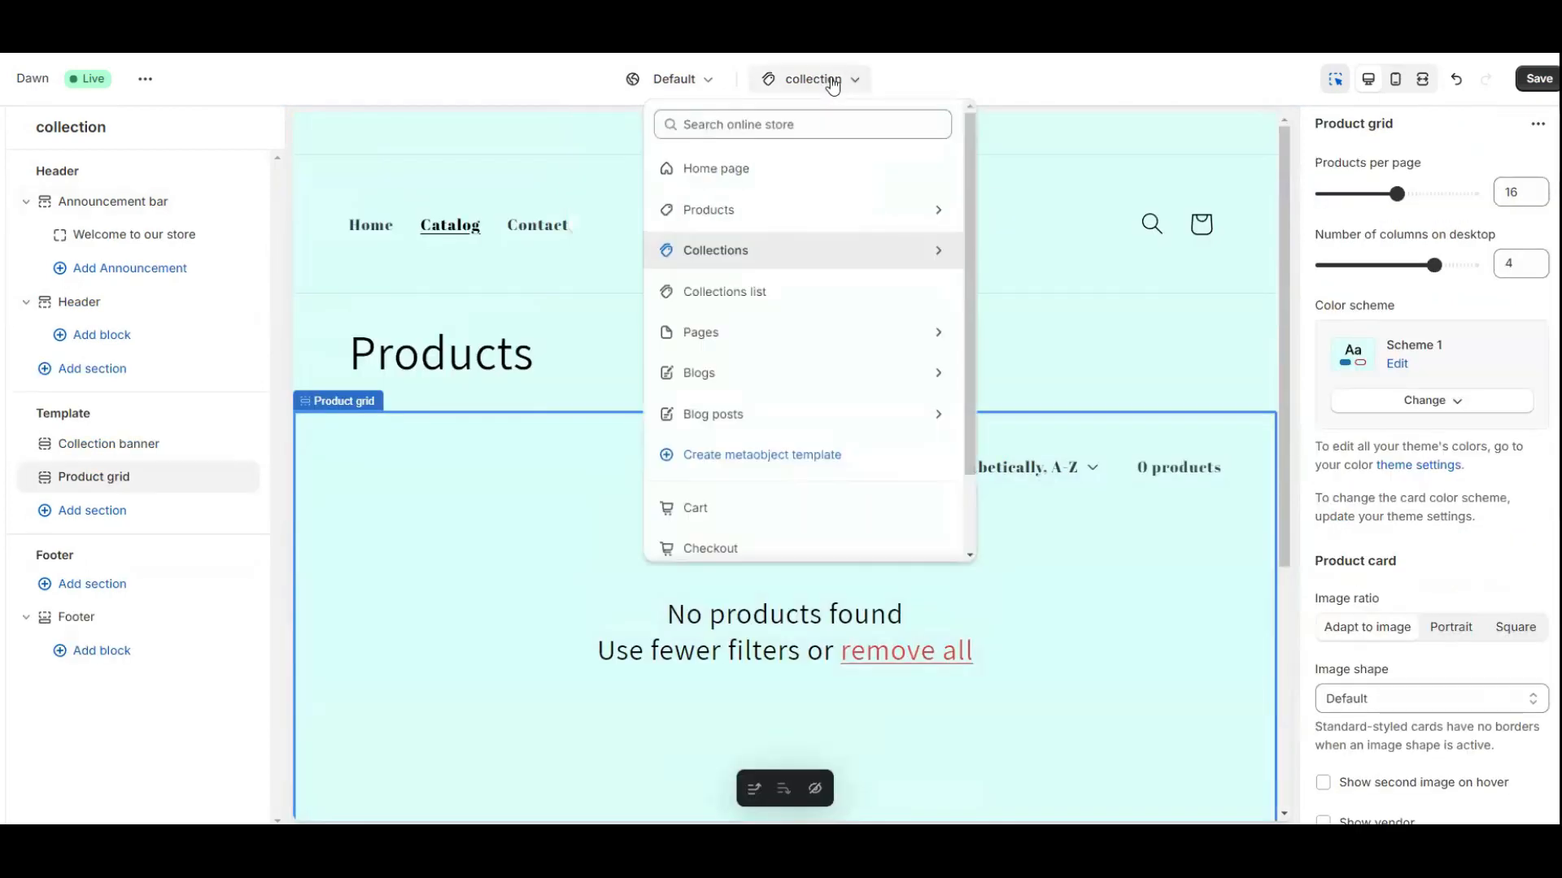
left_click(717, 172)
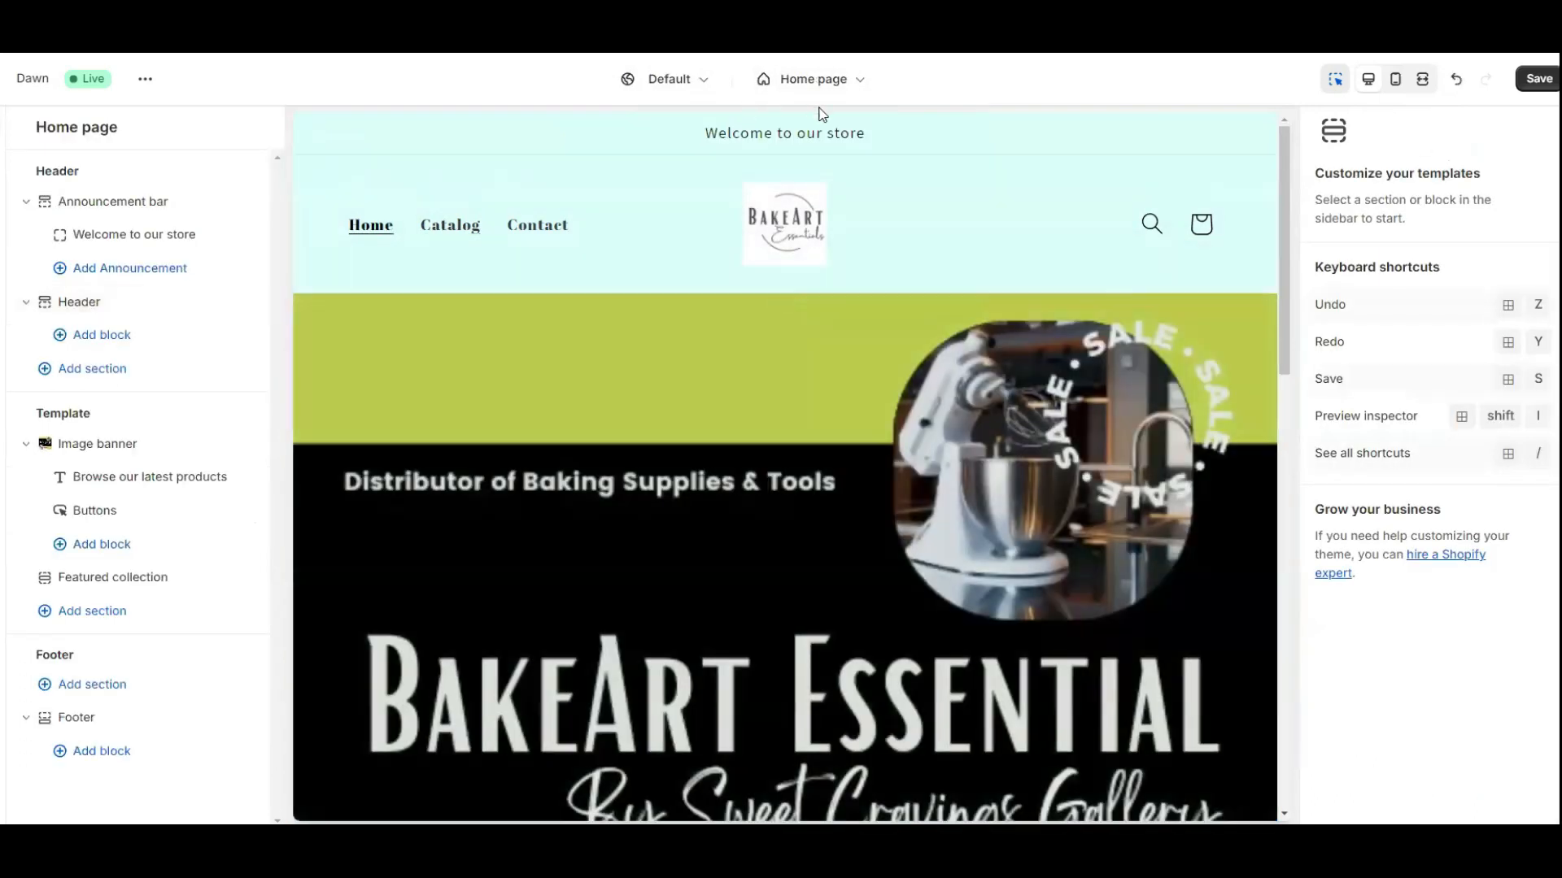
Review the home page preview and select the Featured collection section.
scroll(769, 465, "down", 15)
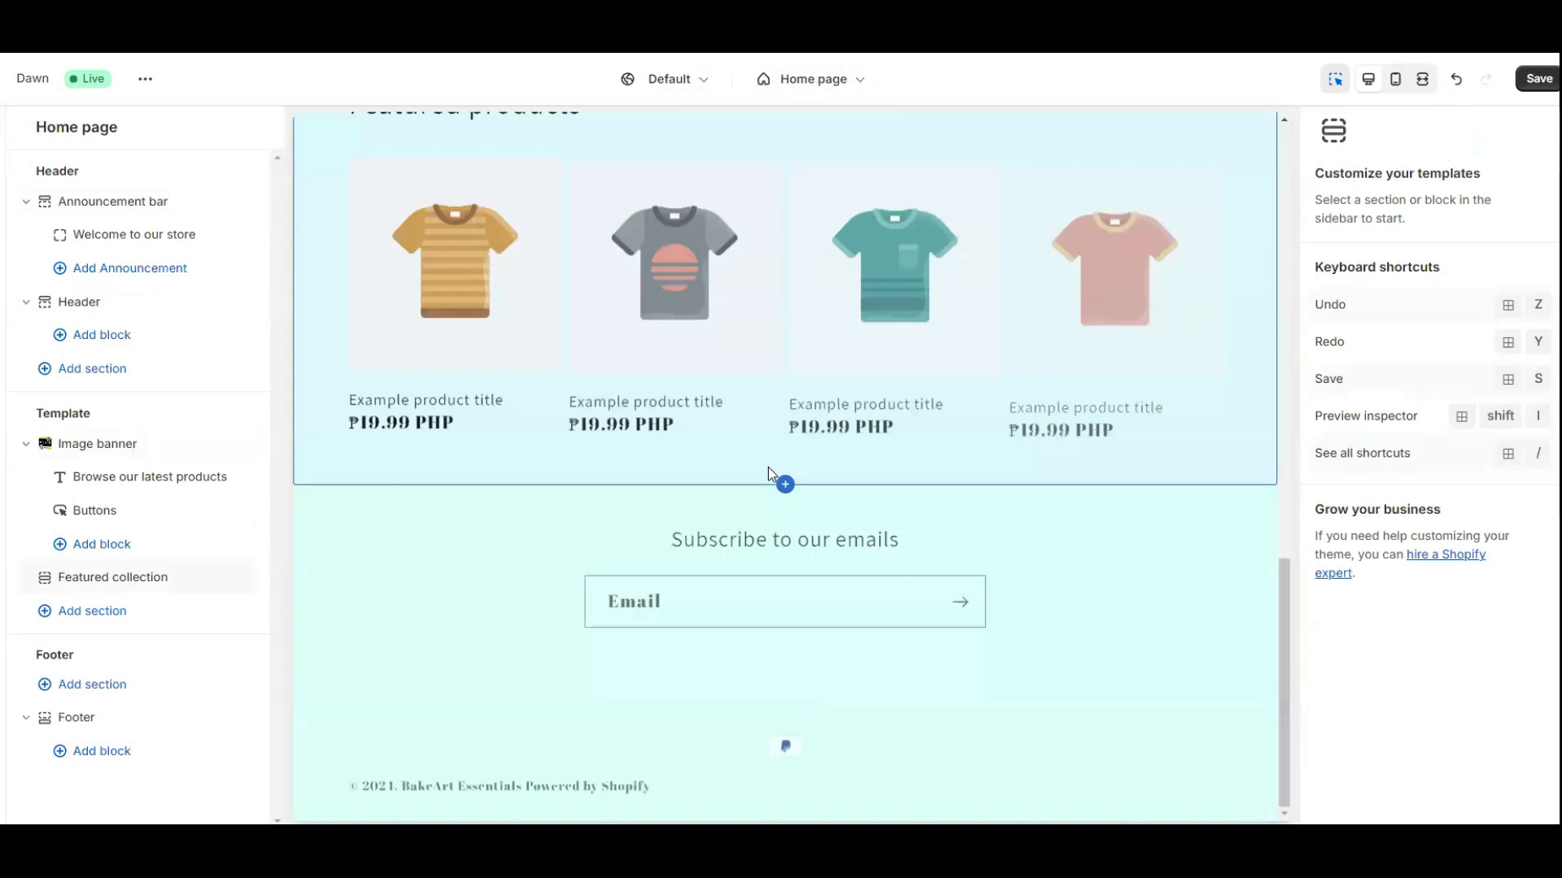
scroll(769, 469, "up", 3)
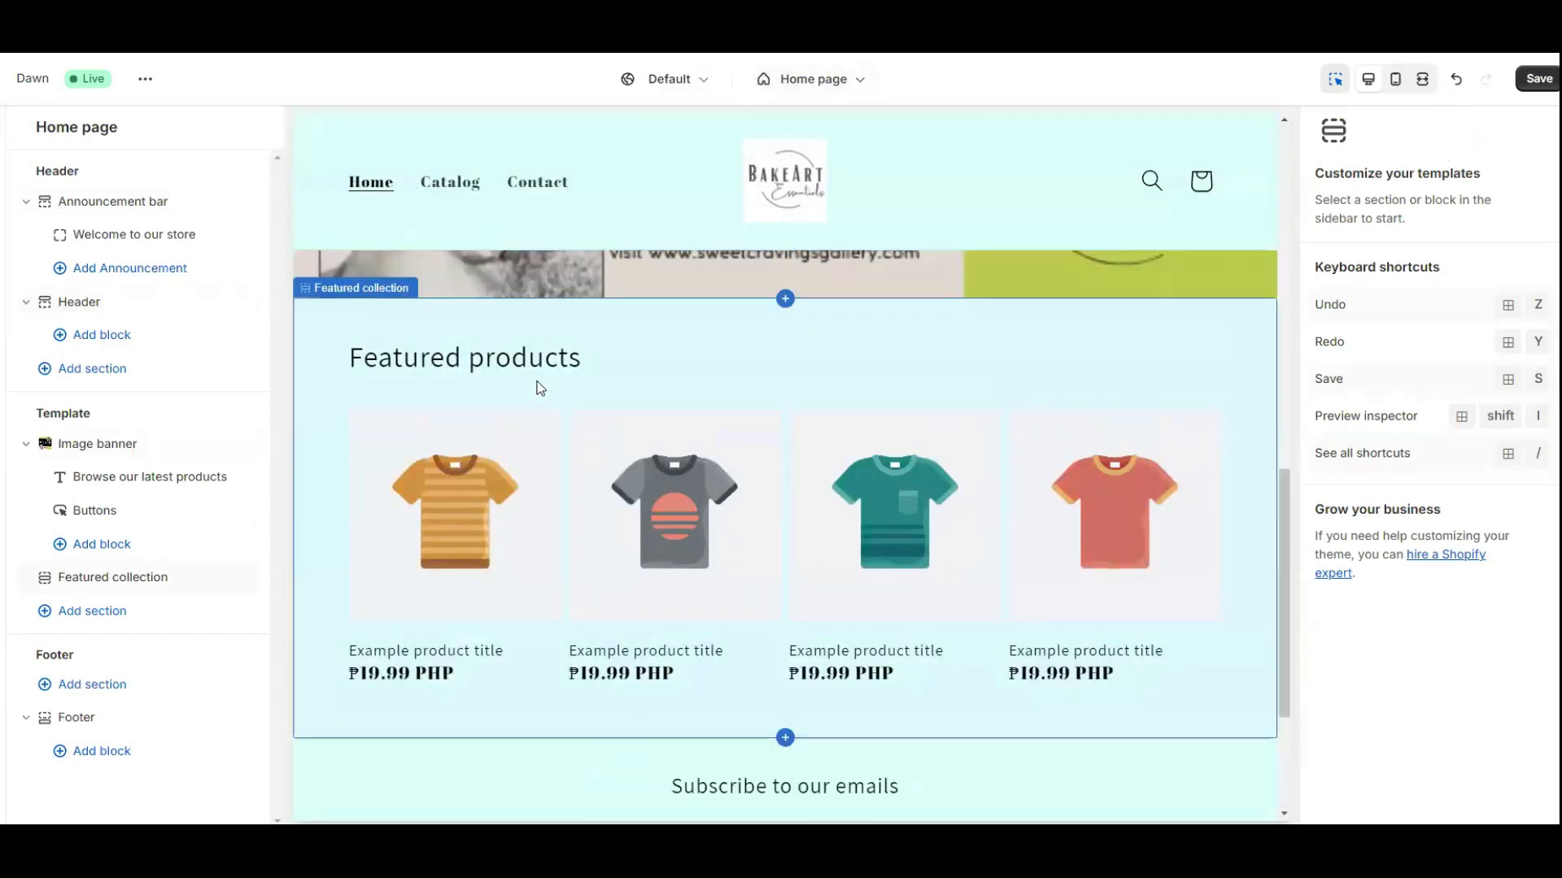
scroll(539, 388, "down", 1)
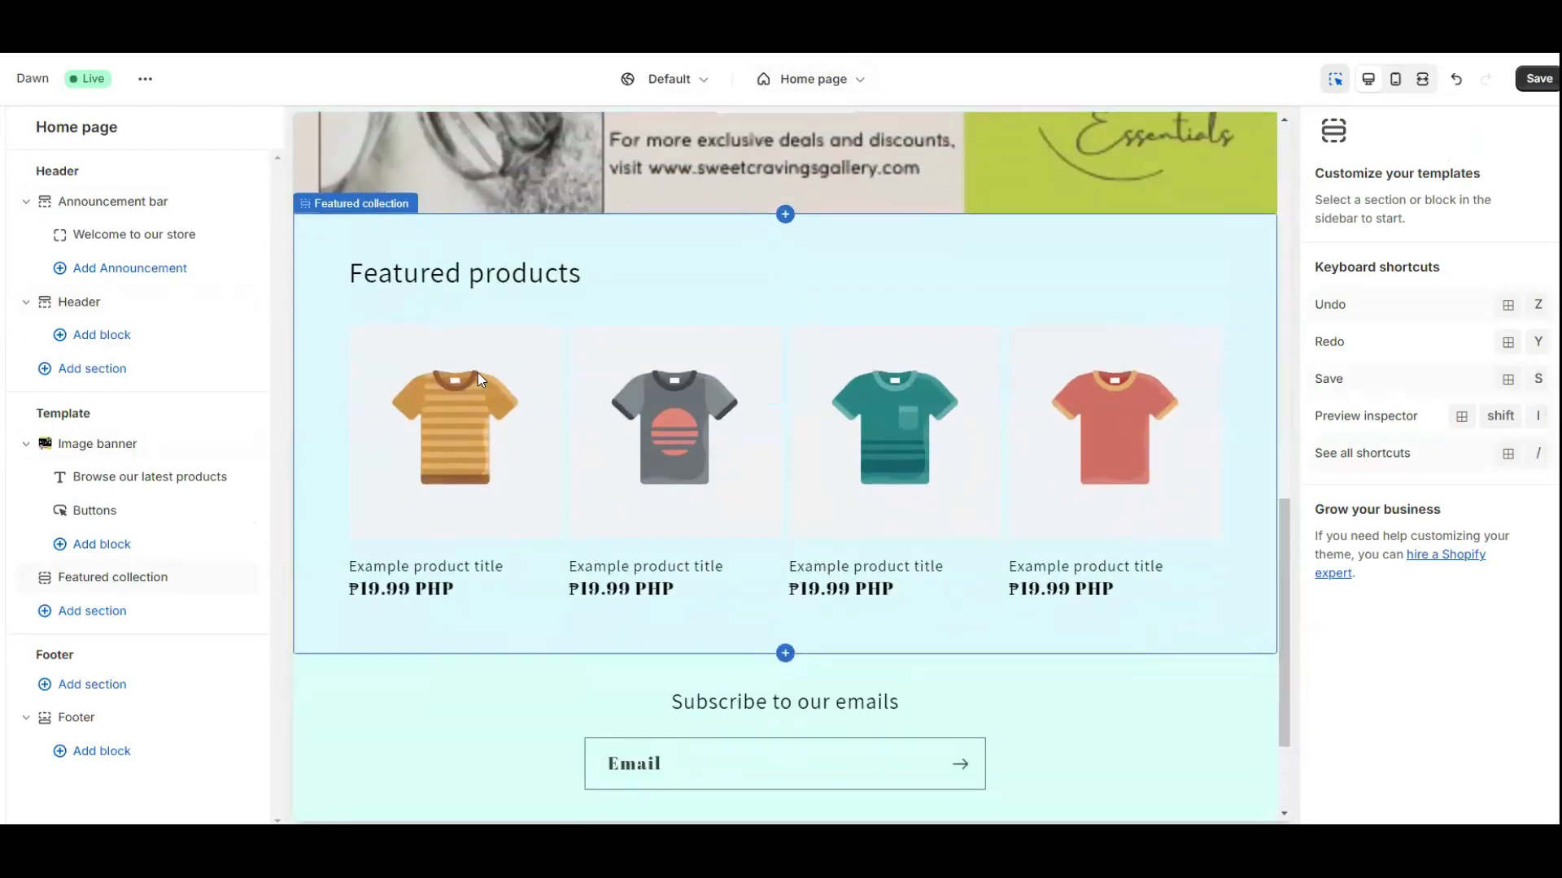
scroll(1026, 325, "up", 3)
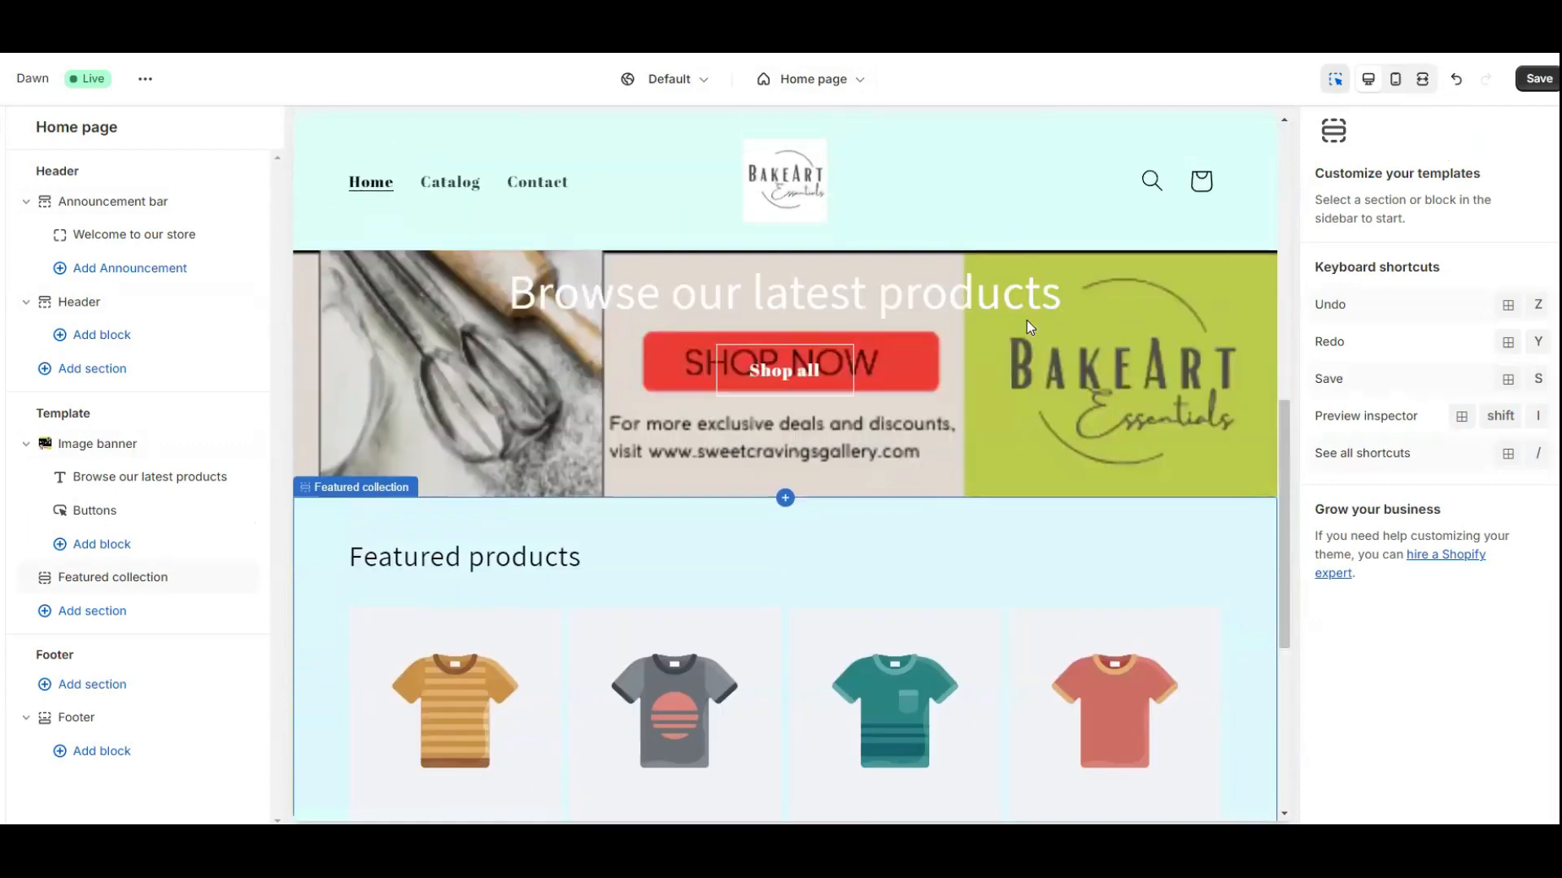
scroll(1030, 277, "up", 1)
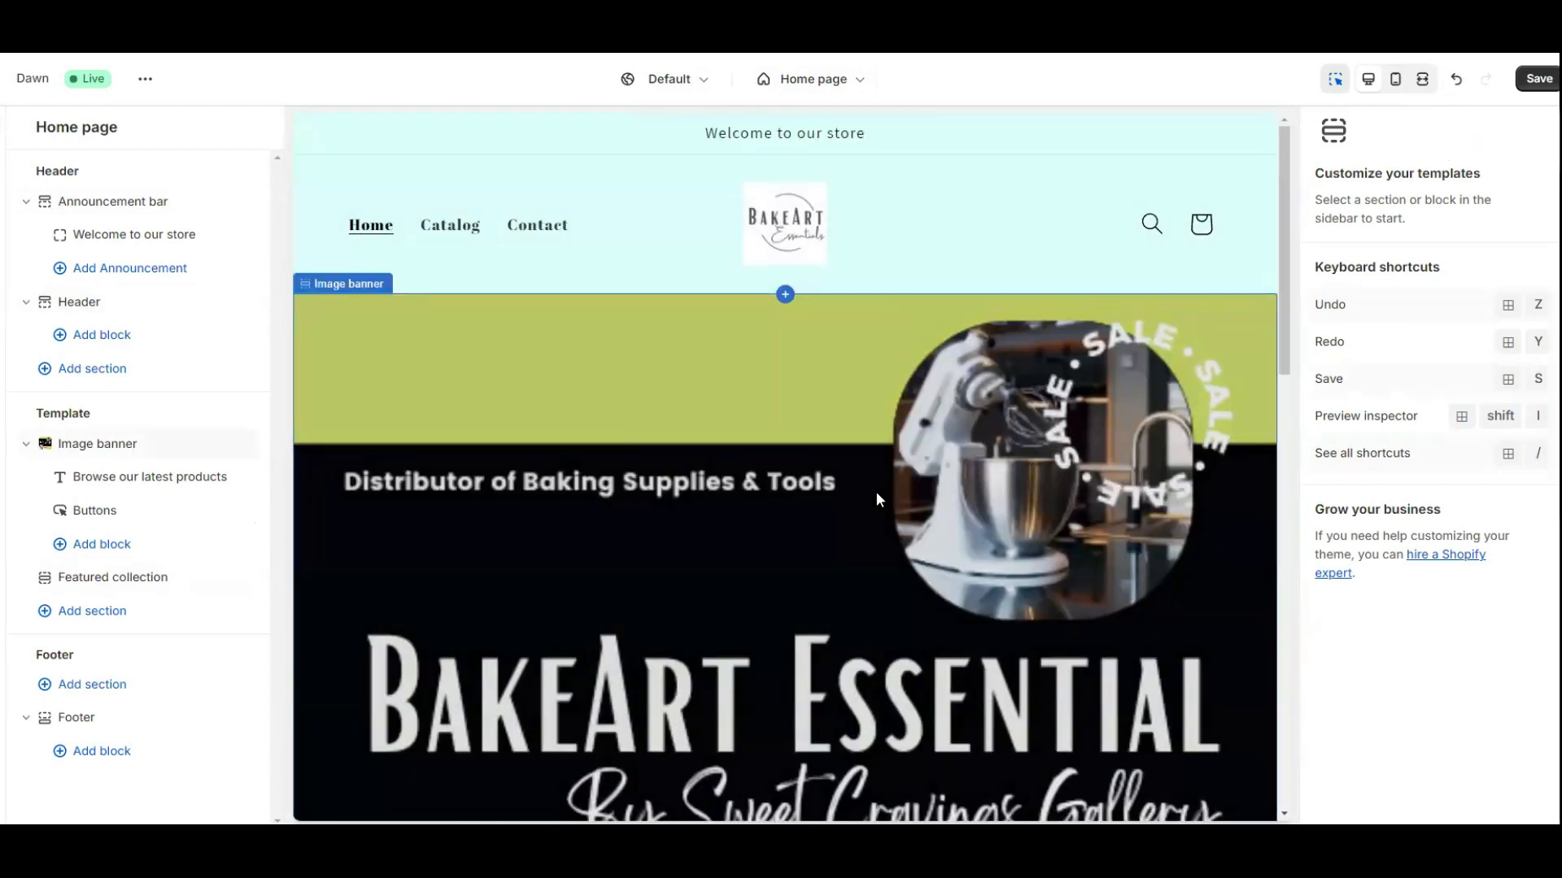
scroll(716, 457, "down", 10)
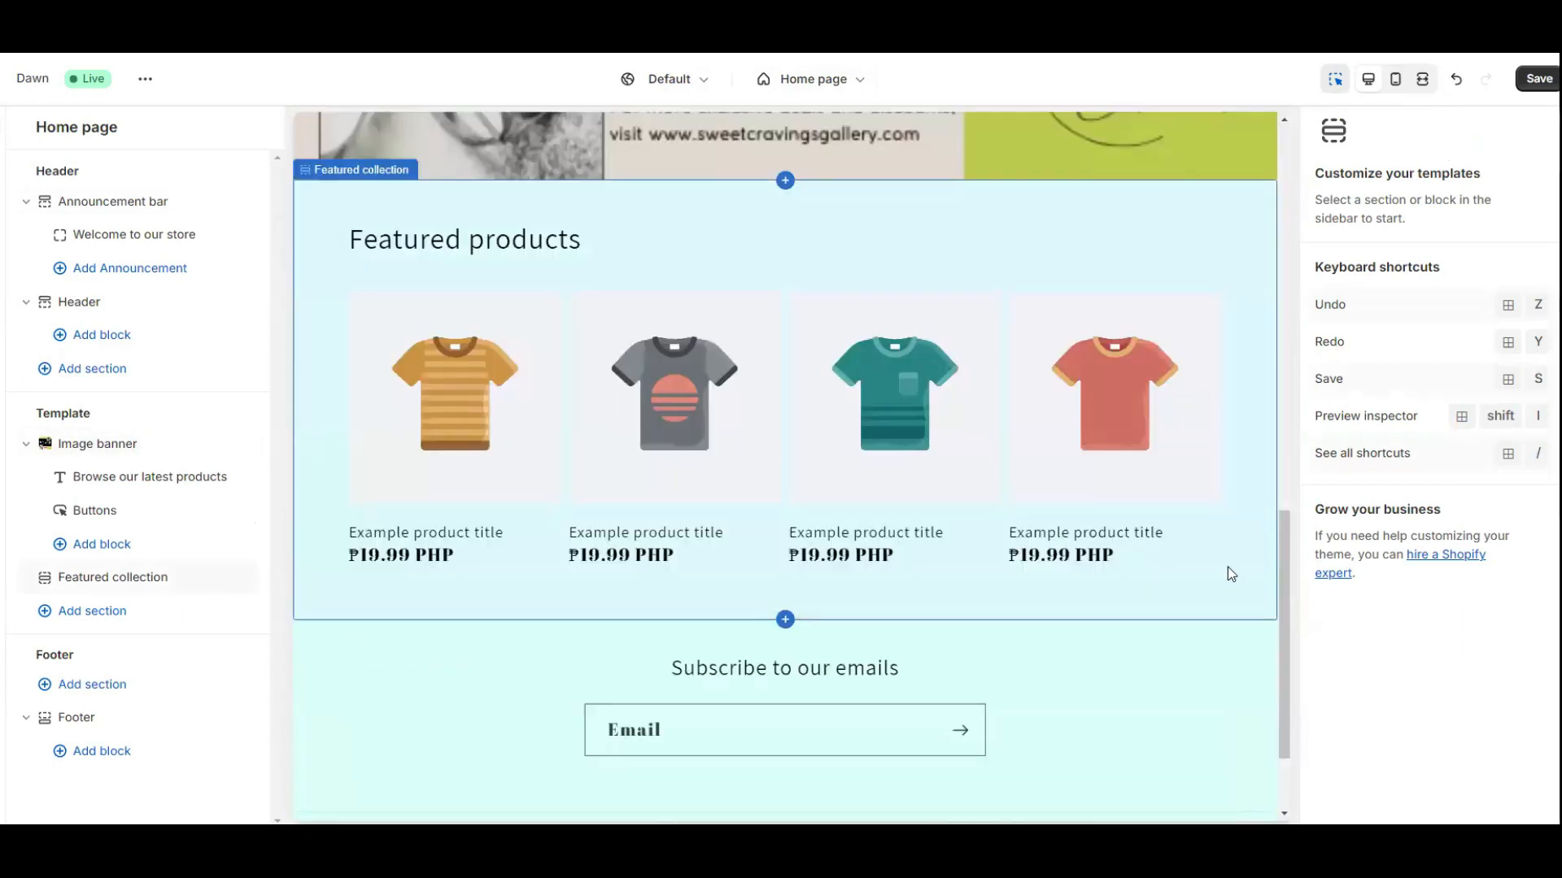
left_click(556, 244)
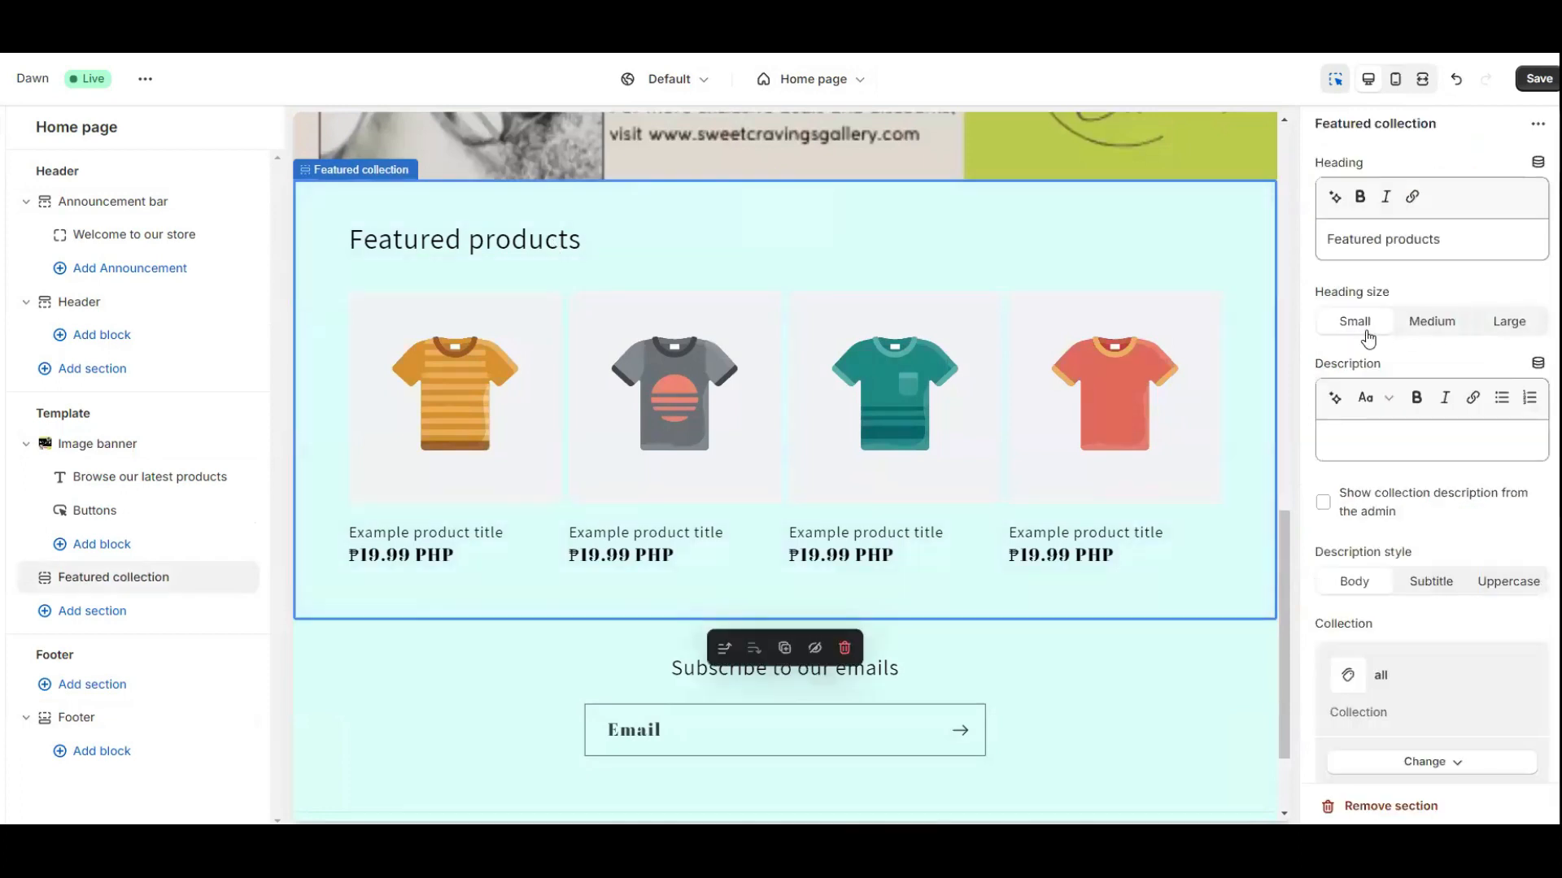
Make the Featured products heading Medium and add Subtitle description 'Here are our available products.'.
left_click(1445, 324)
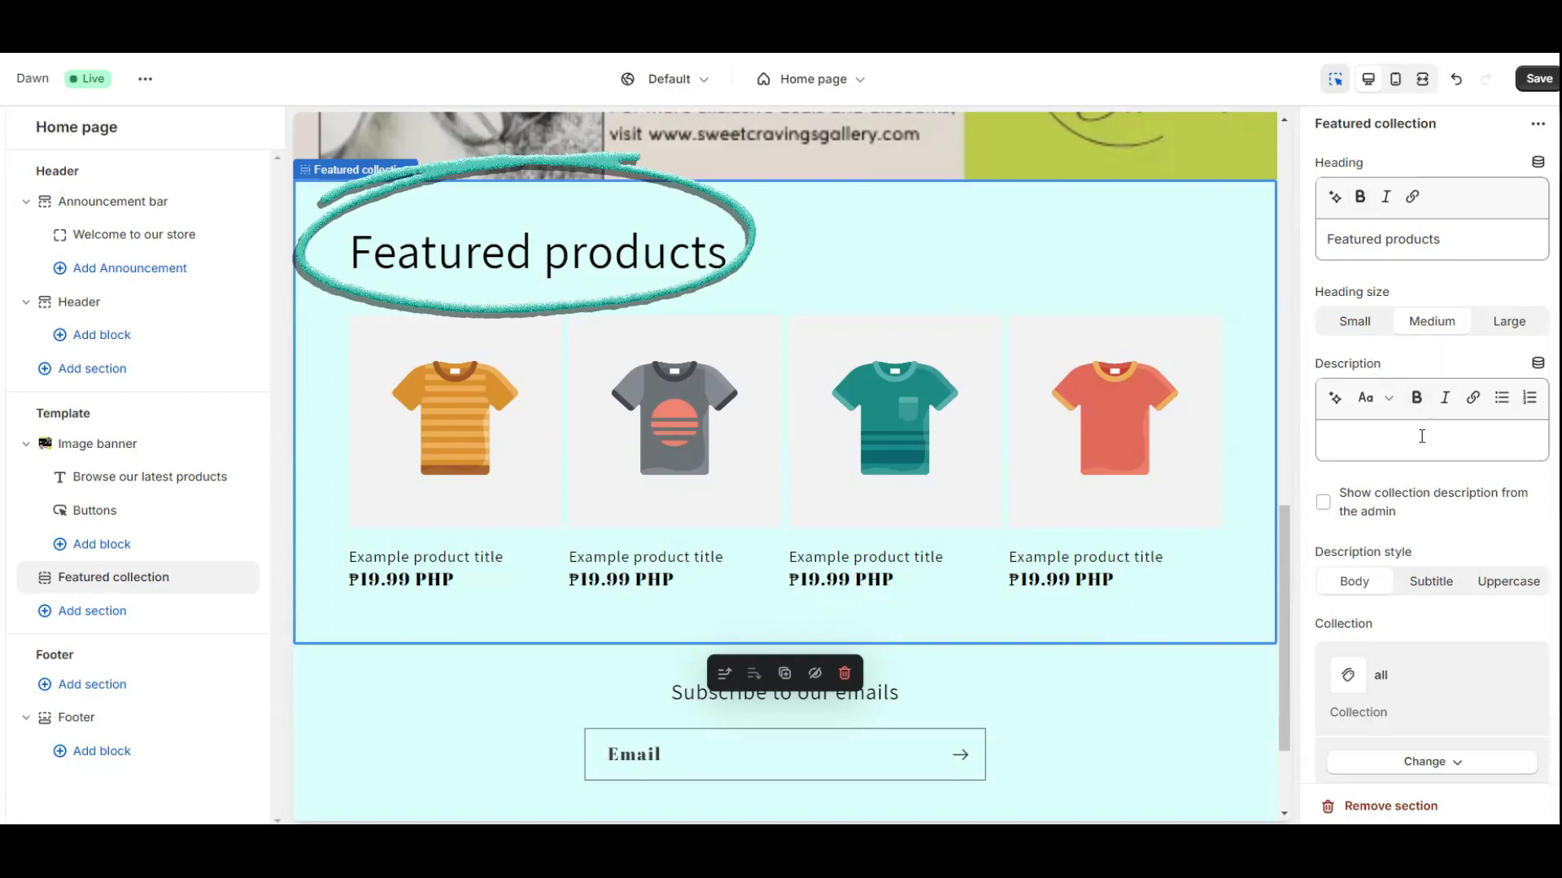
left_click(1332, 435)
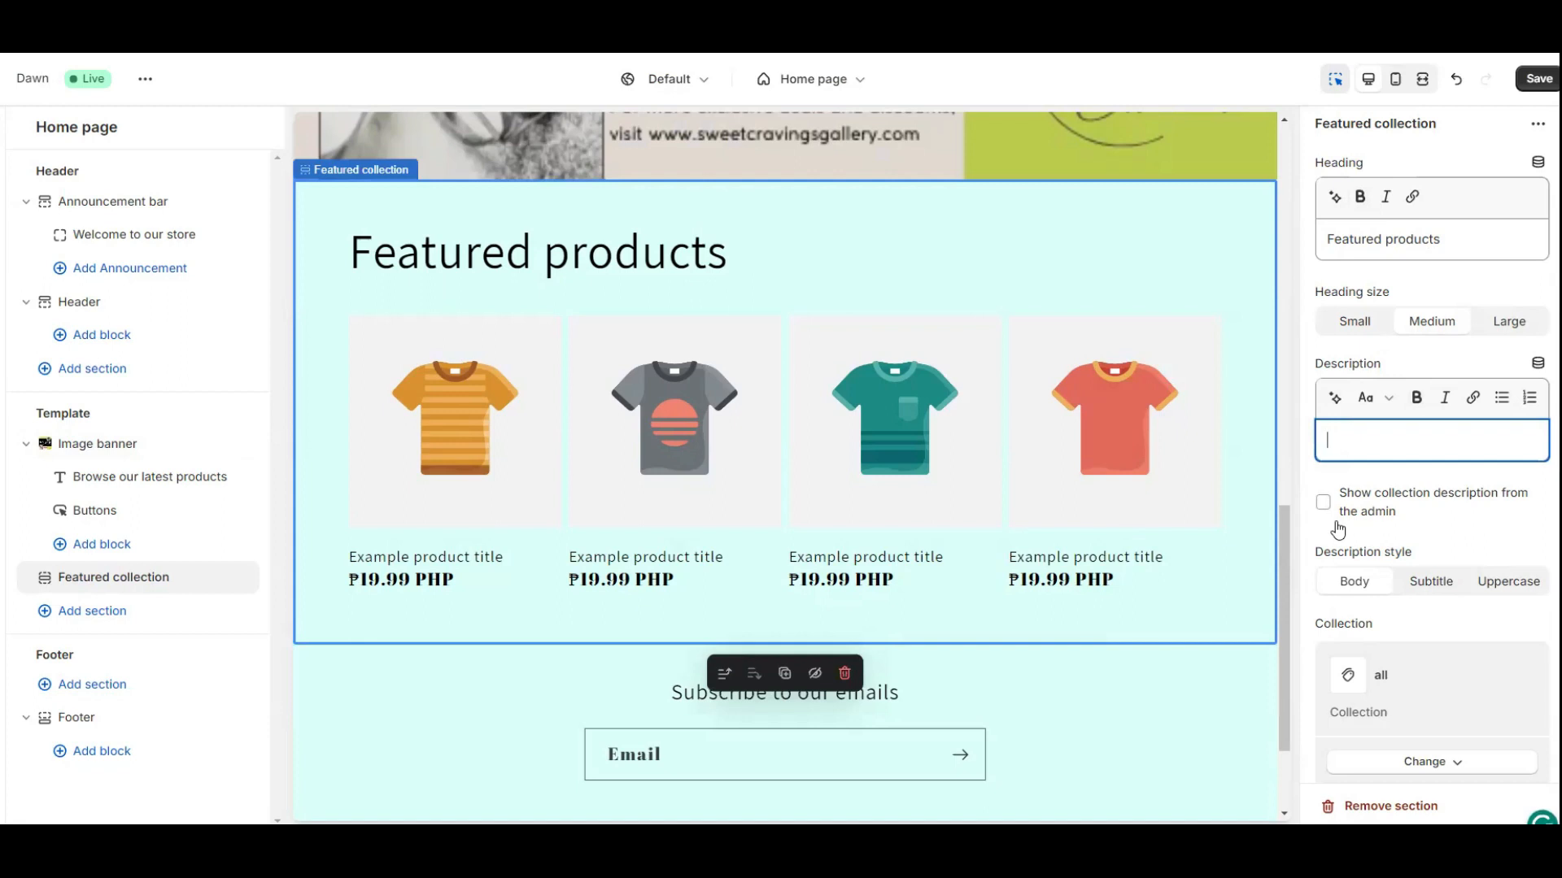
type("Here ar")
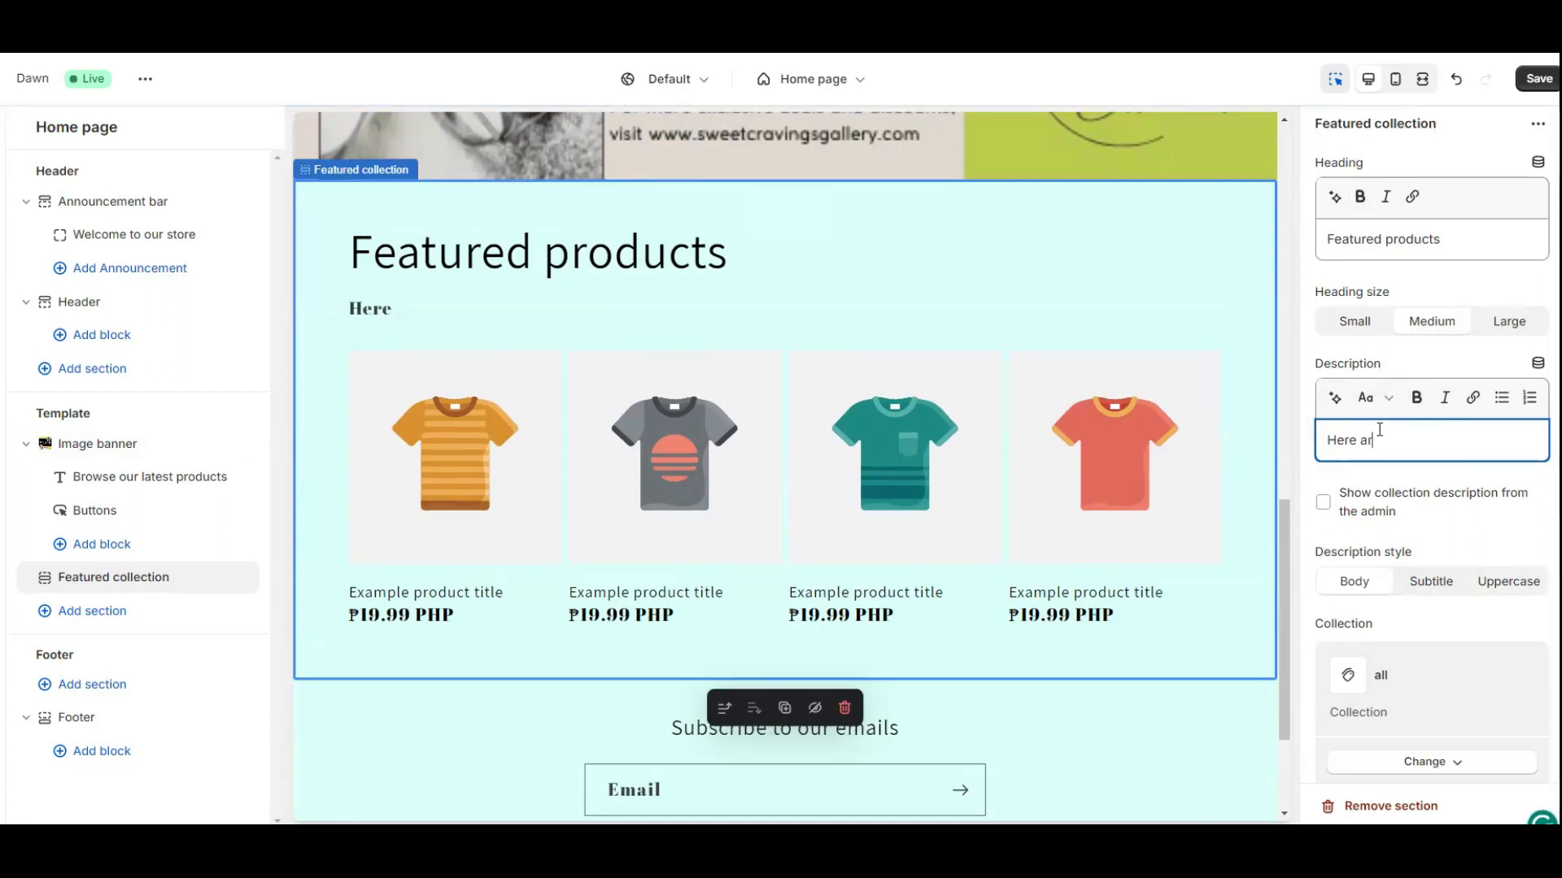
type("e our available prod")
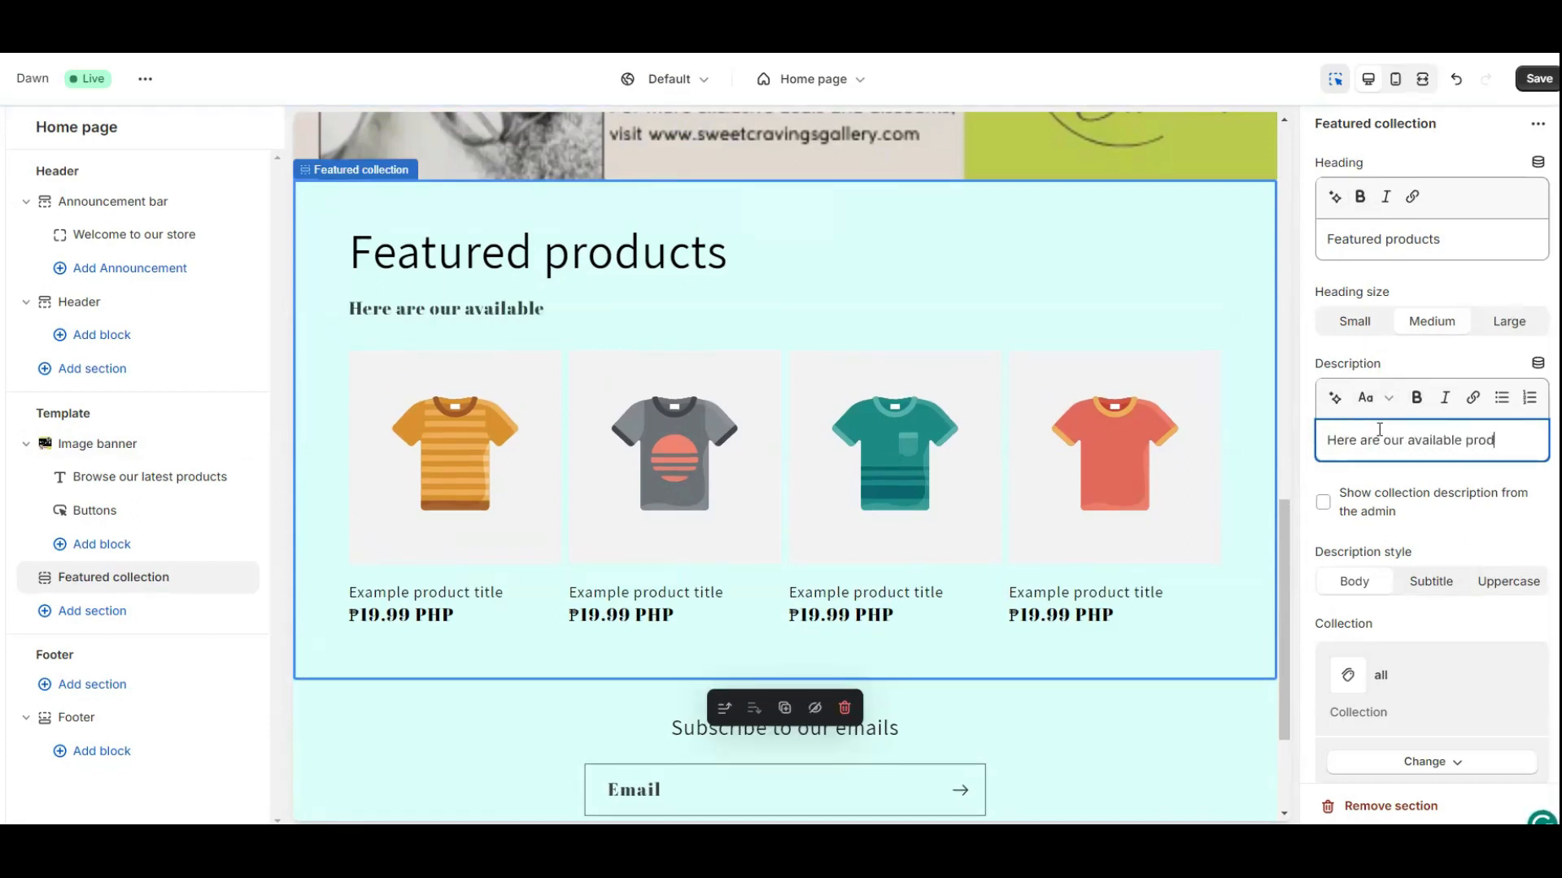
type("ucts.")
left_click(1439, 597)
Try arch, blob, chevron, parallelogram and round product image shapes, then keep Default.
scroll(1383, 488, "down", 3)
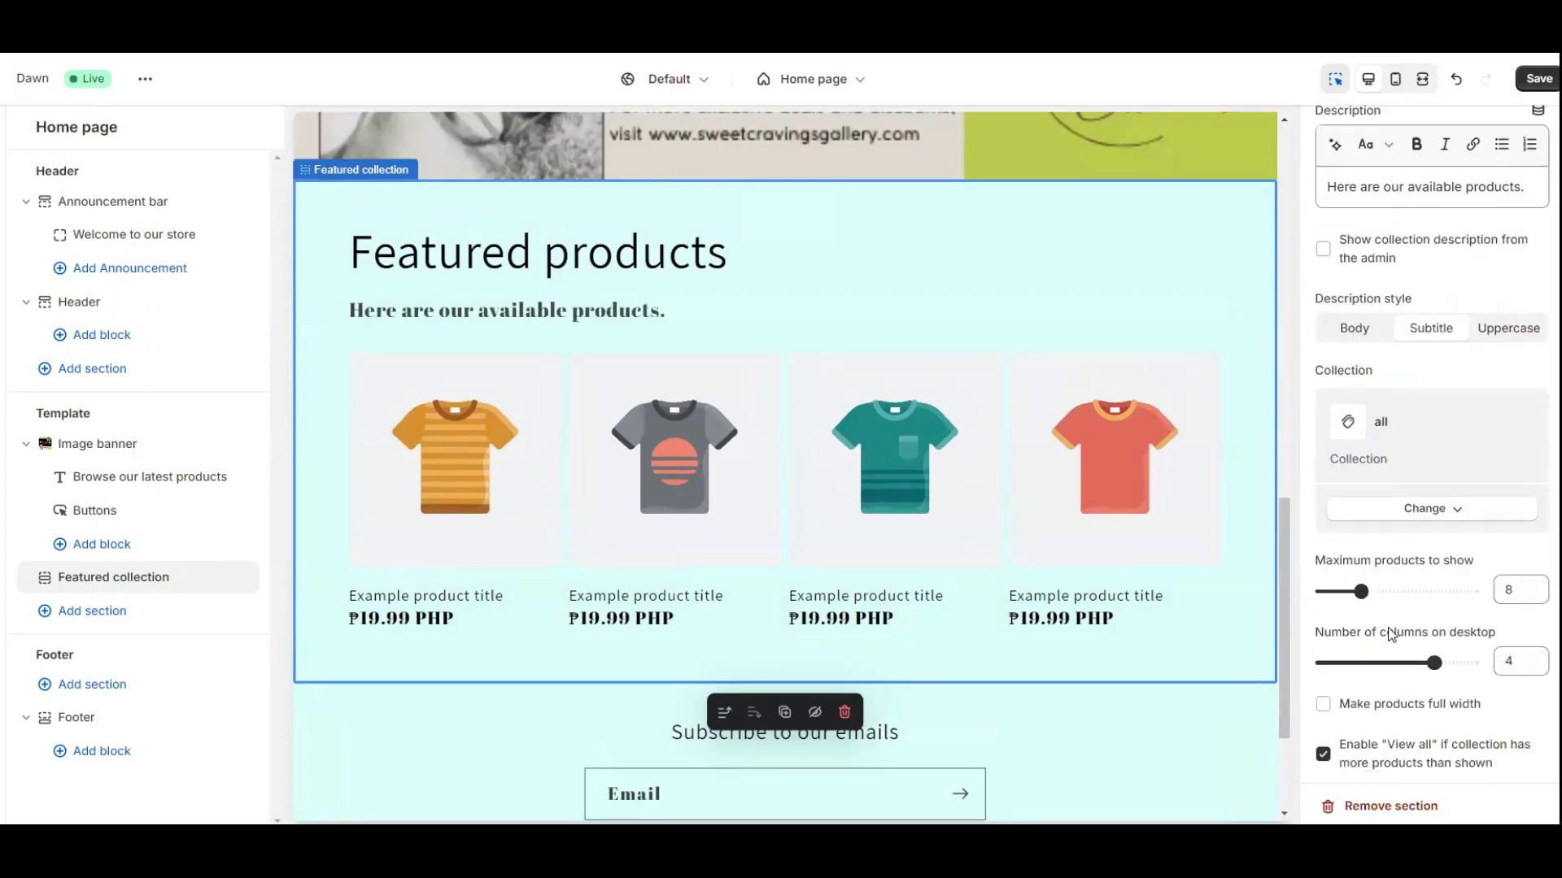
scroll(1391, 635, "down", 6)
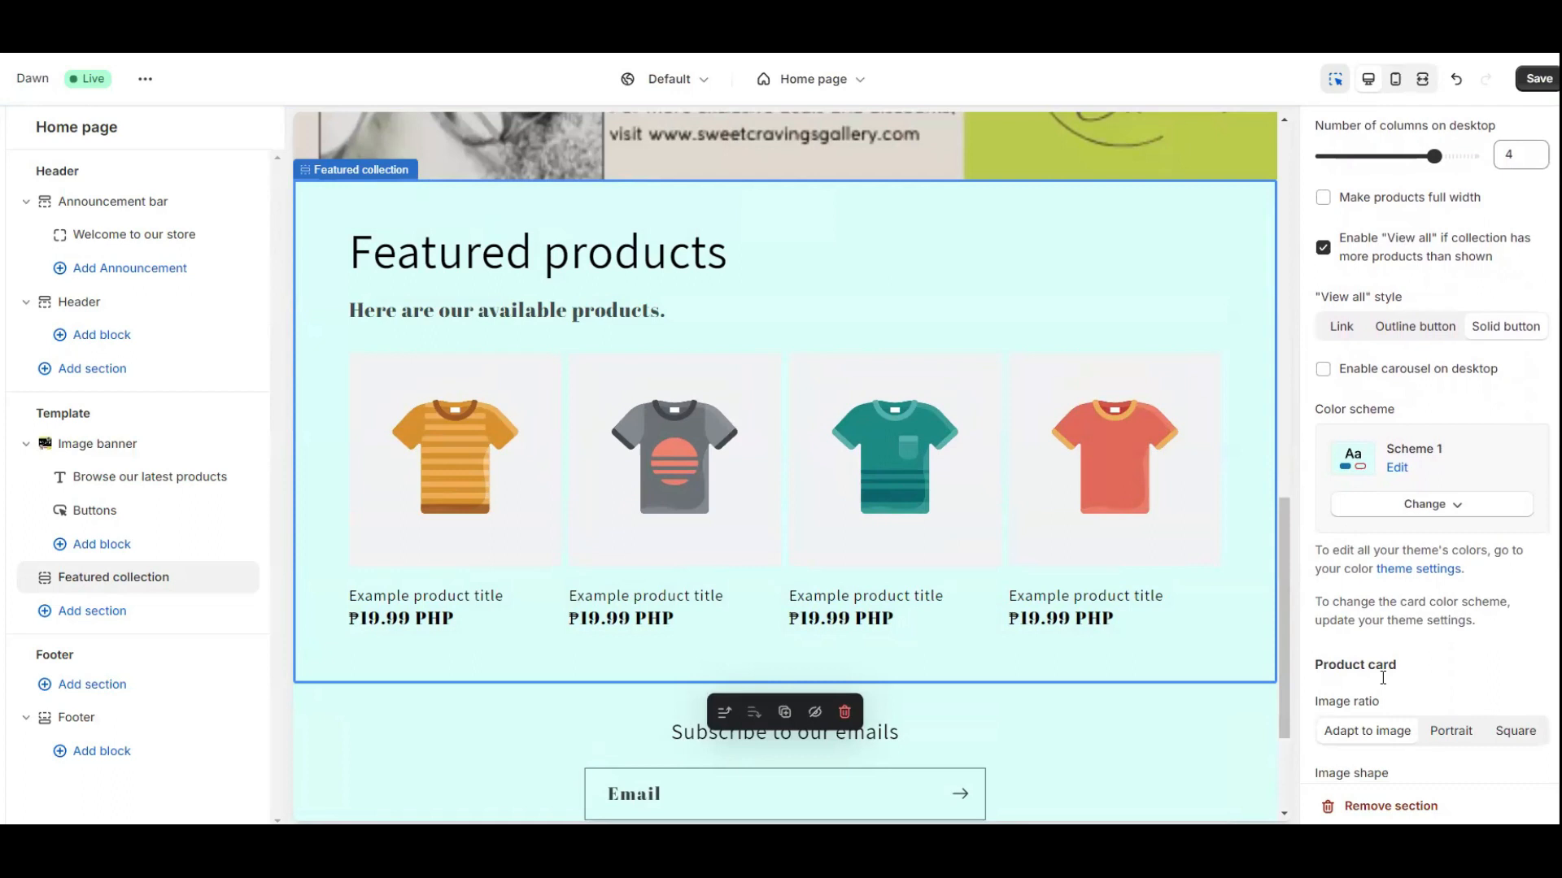
scroll(1383, 677, "down", 3)
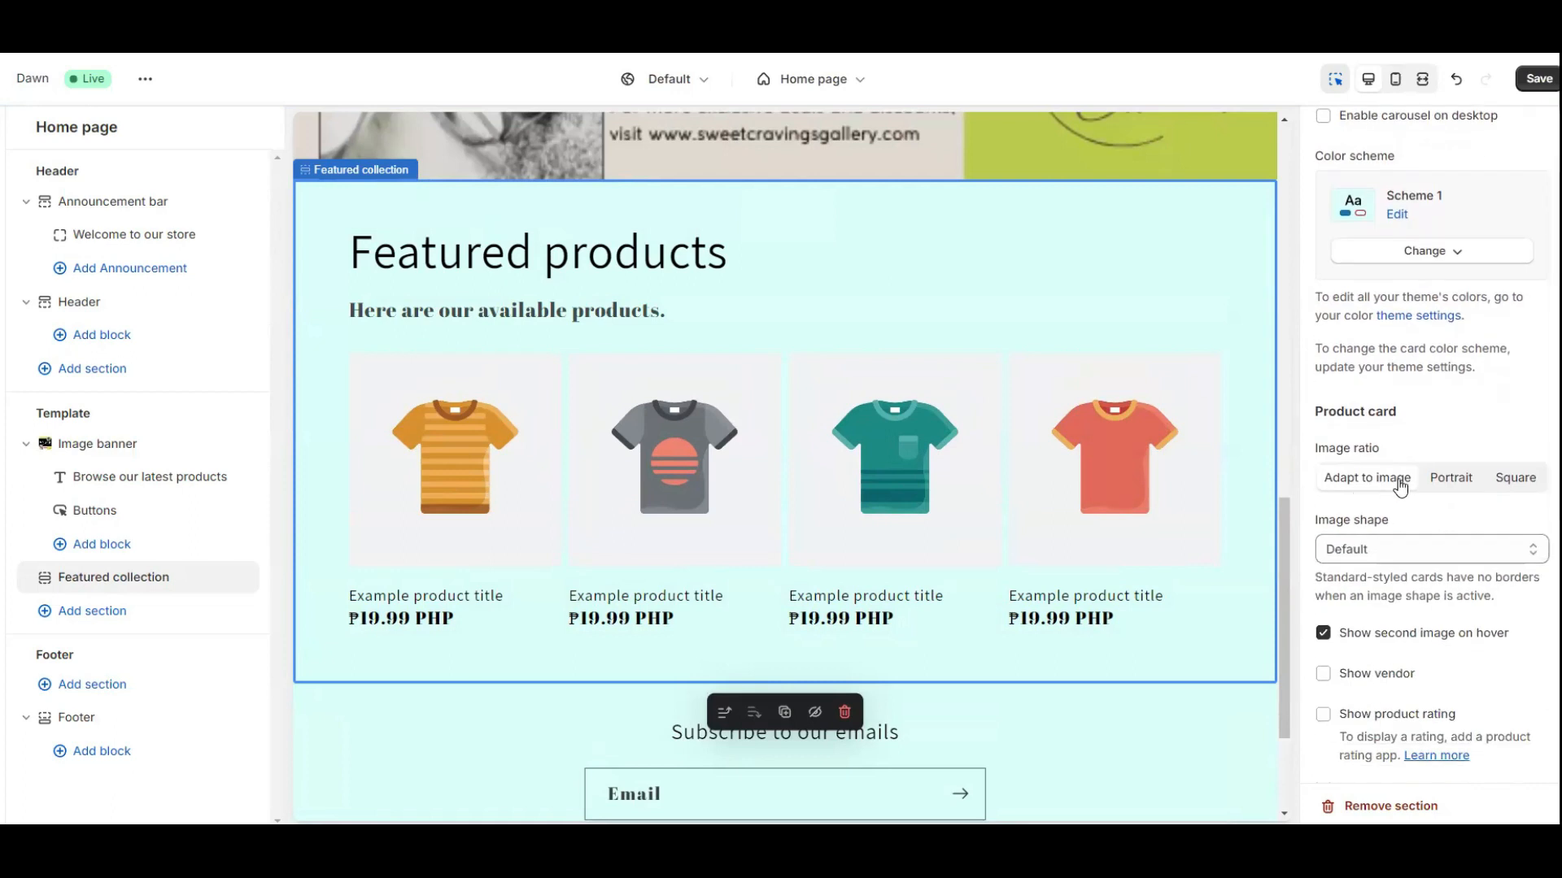
left_click(1358, 561)
left_click(1360, 588)
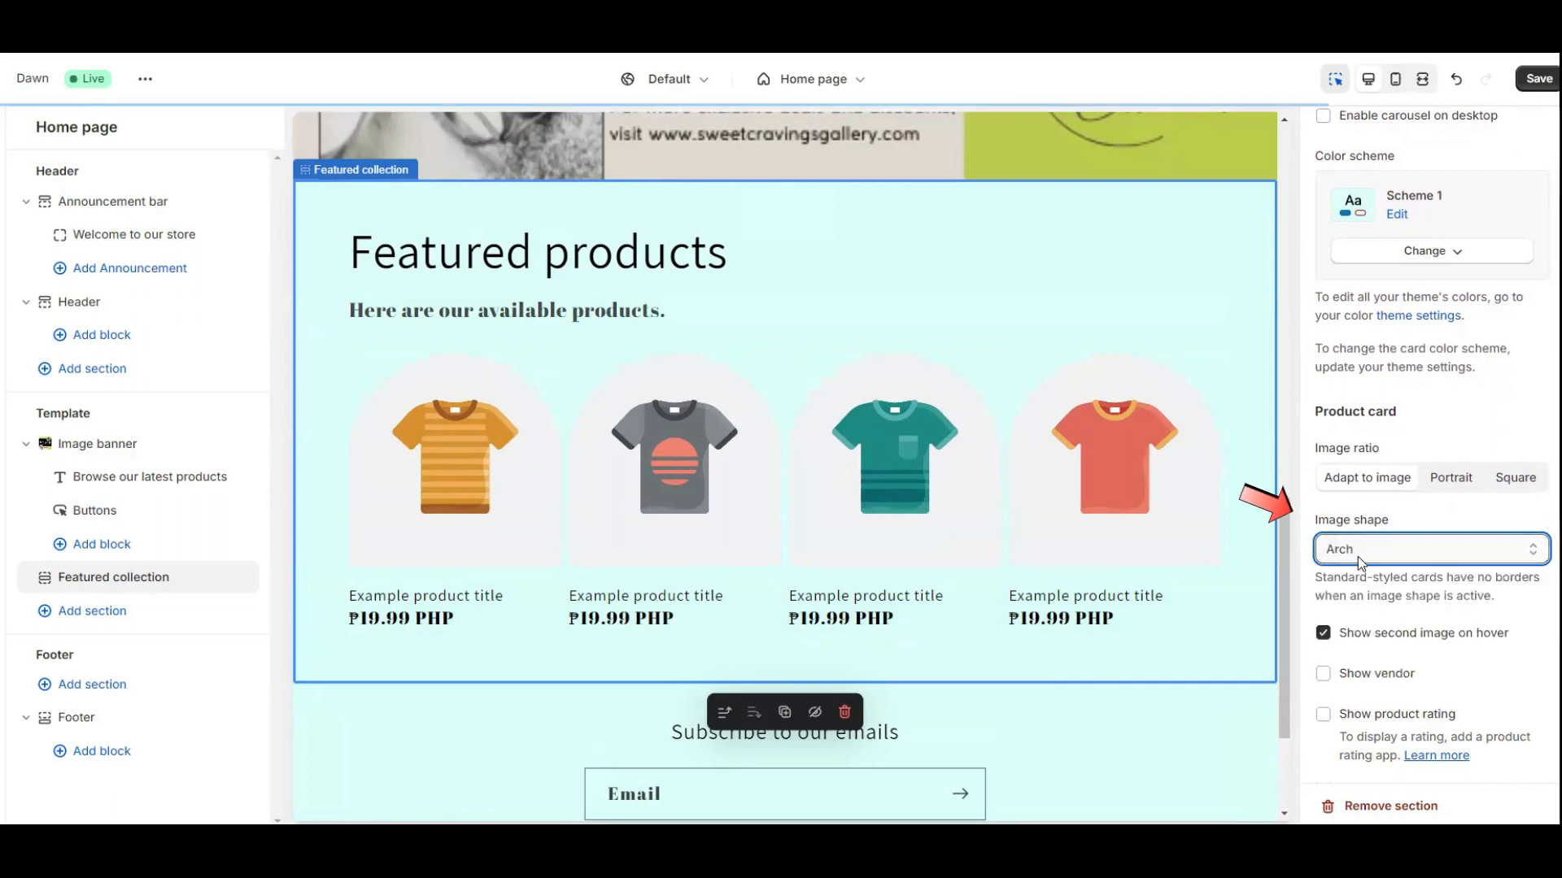
left_click(1430, 553)
left_click(1384, 614)
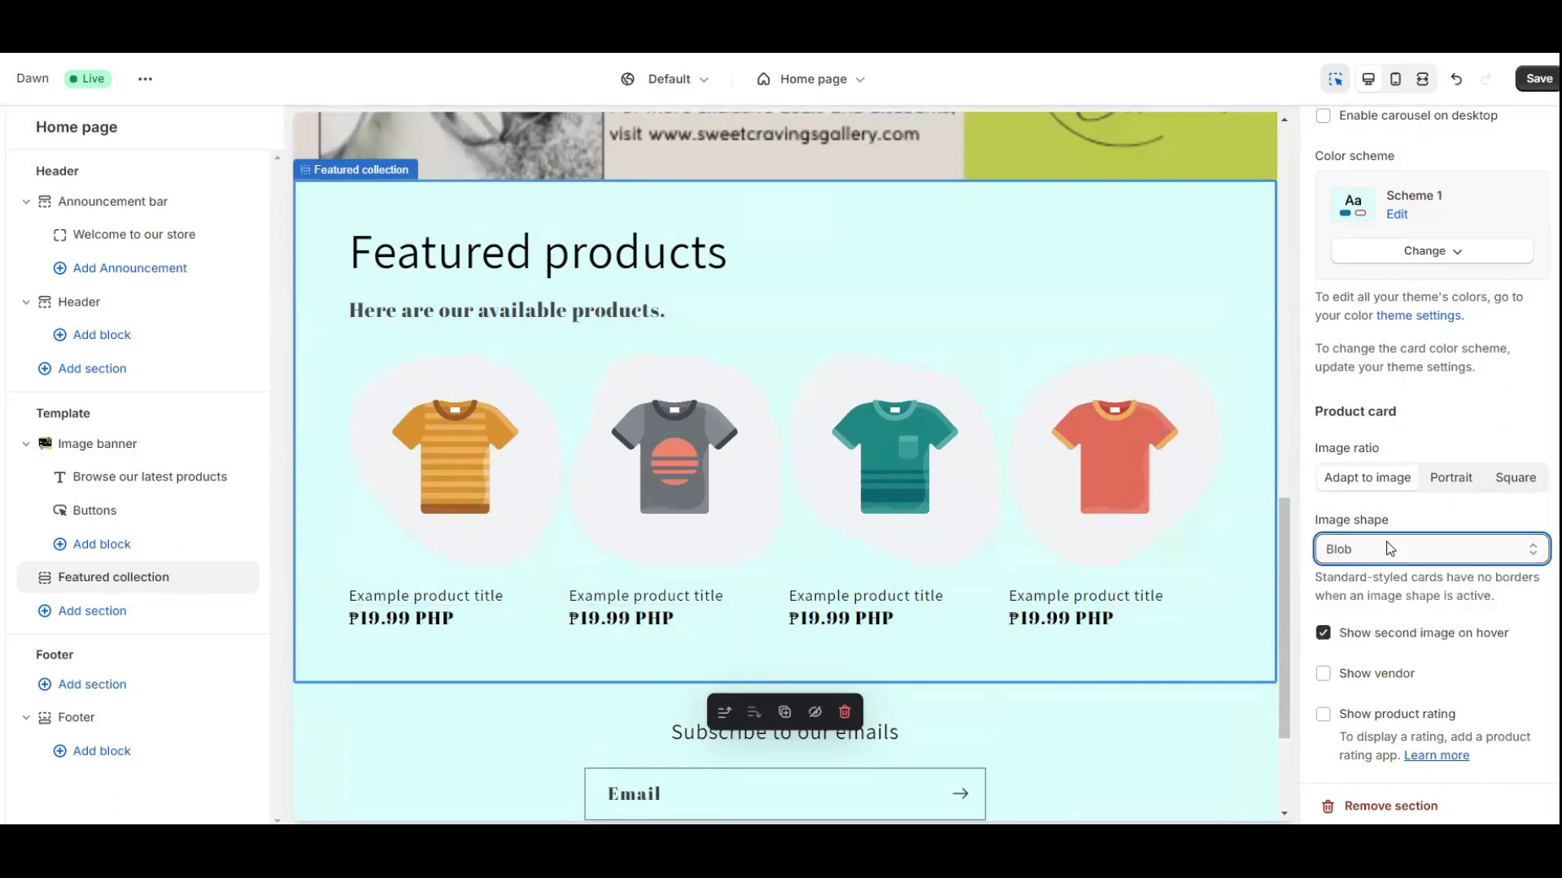
left_click(1391, 550)
left_click(1374, 625)
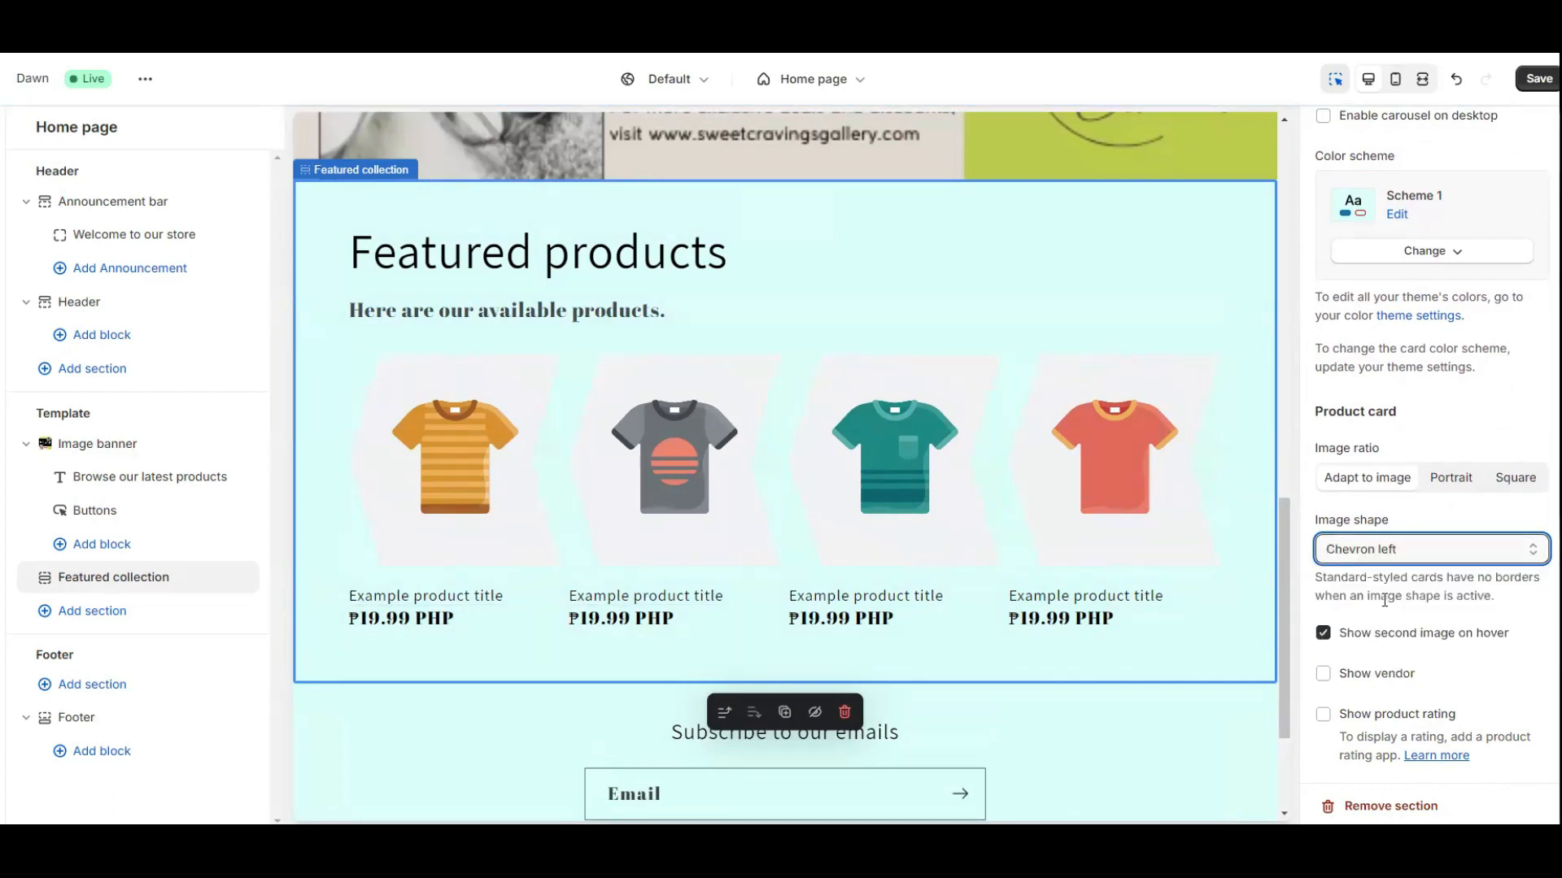
left_click(1384, 550)
left_click(1354, 669)
left_click(1384, 550)
left_click(1383, 685)
left_click(1397, 550)
left_click(1350, 572)
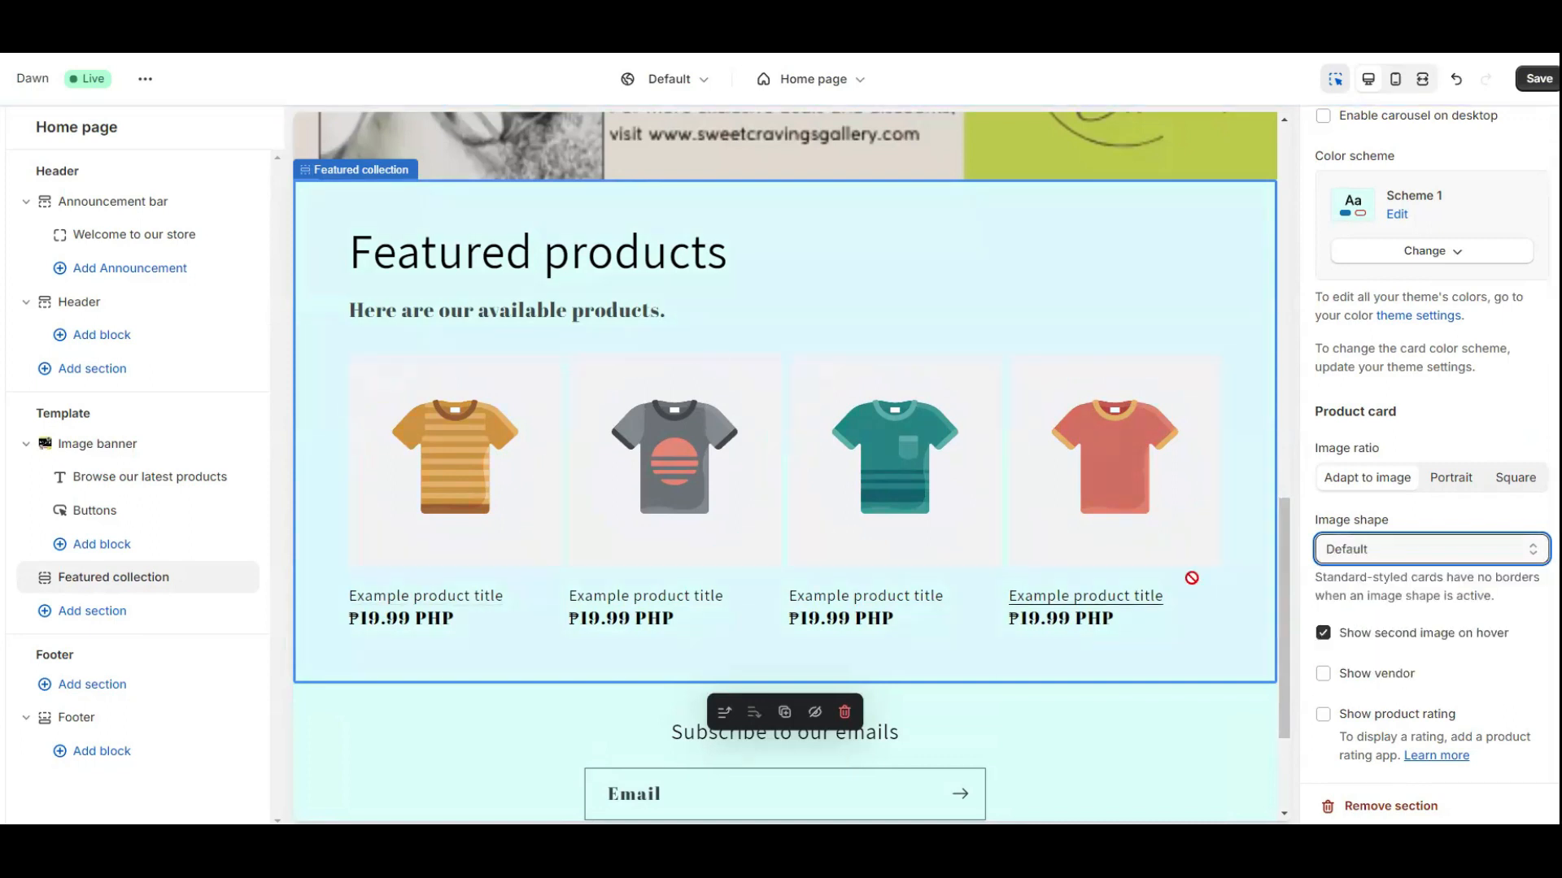
Select the Footer section to show its settings.
scroll(1422, 689, "down", 2)
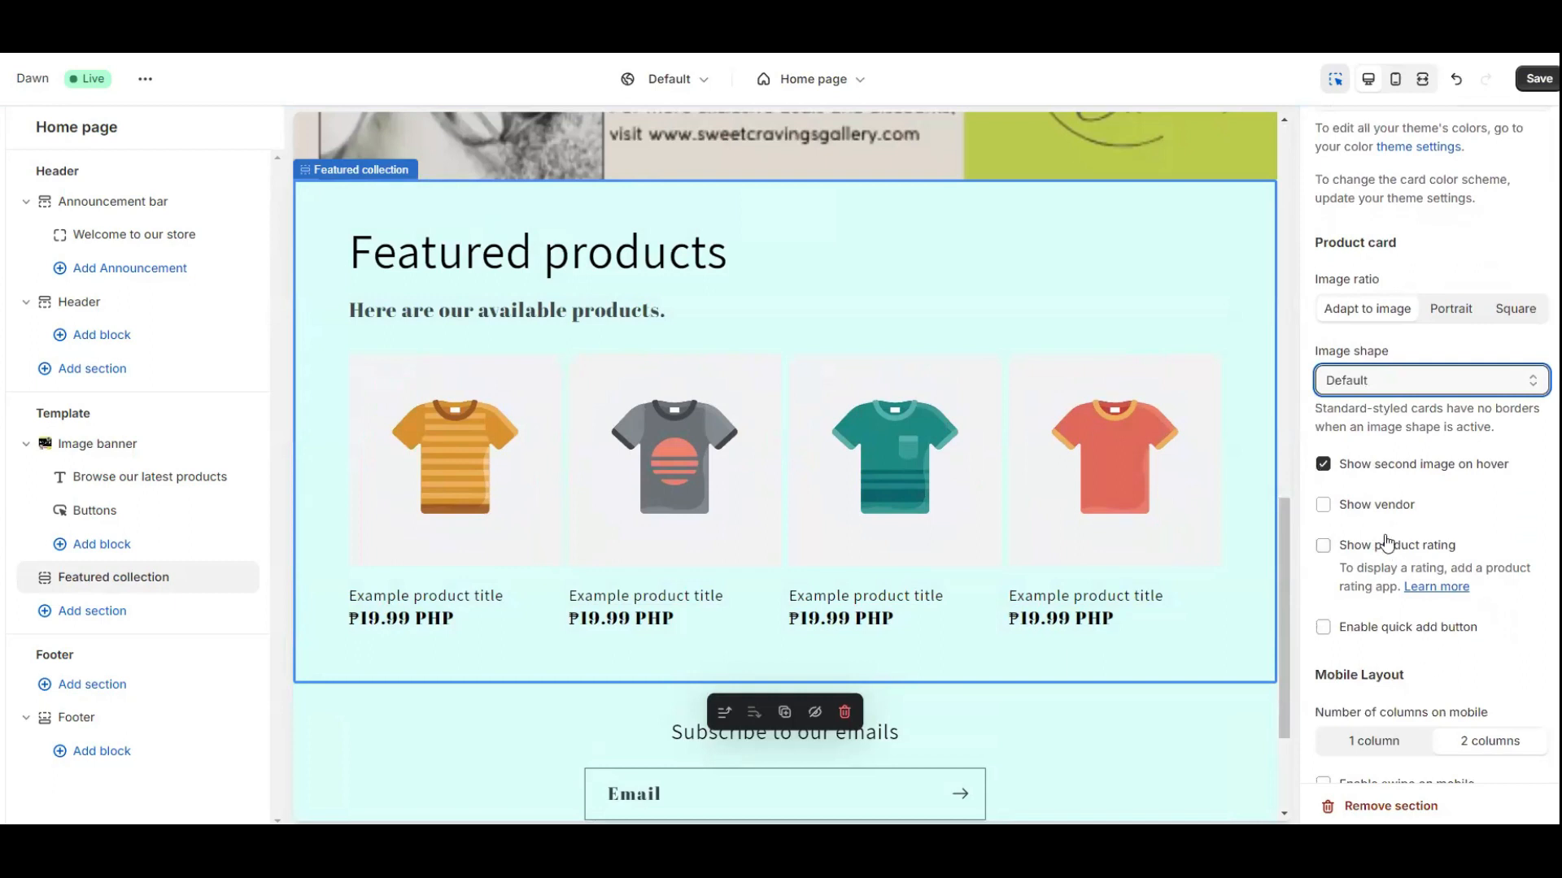
scroll(981, 539, "down", 2)
left_click(981, 538)
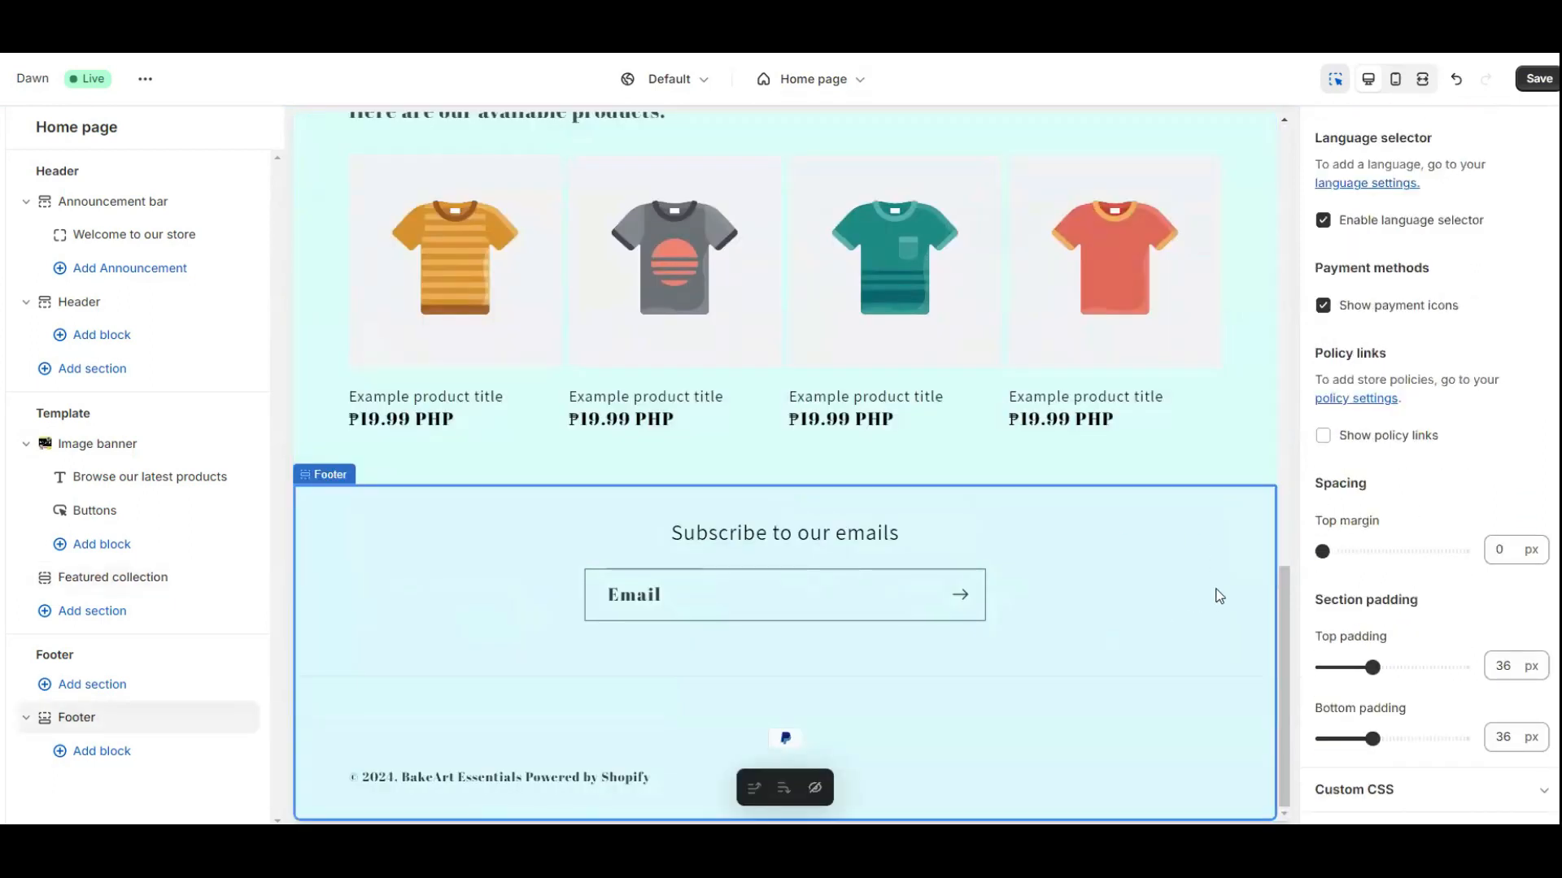
scroll(1406, 564, "up", 10)
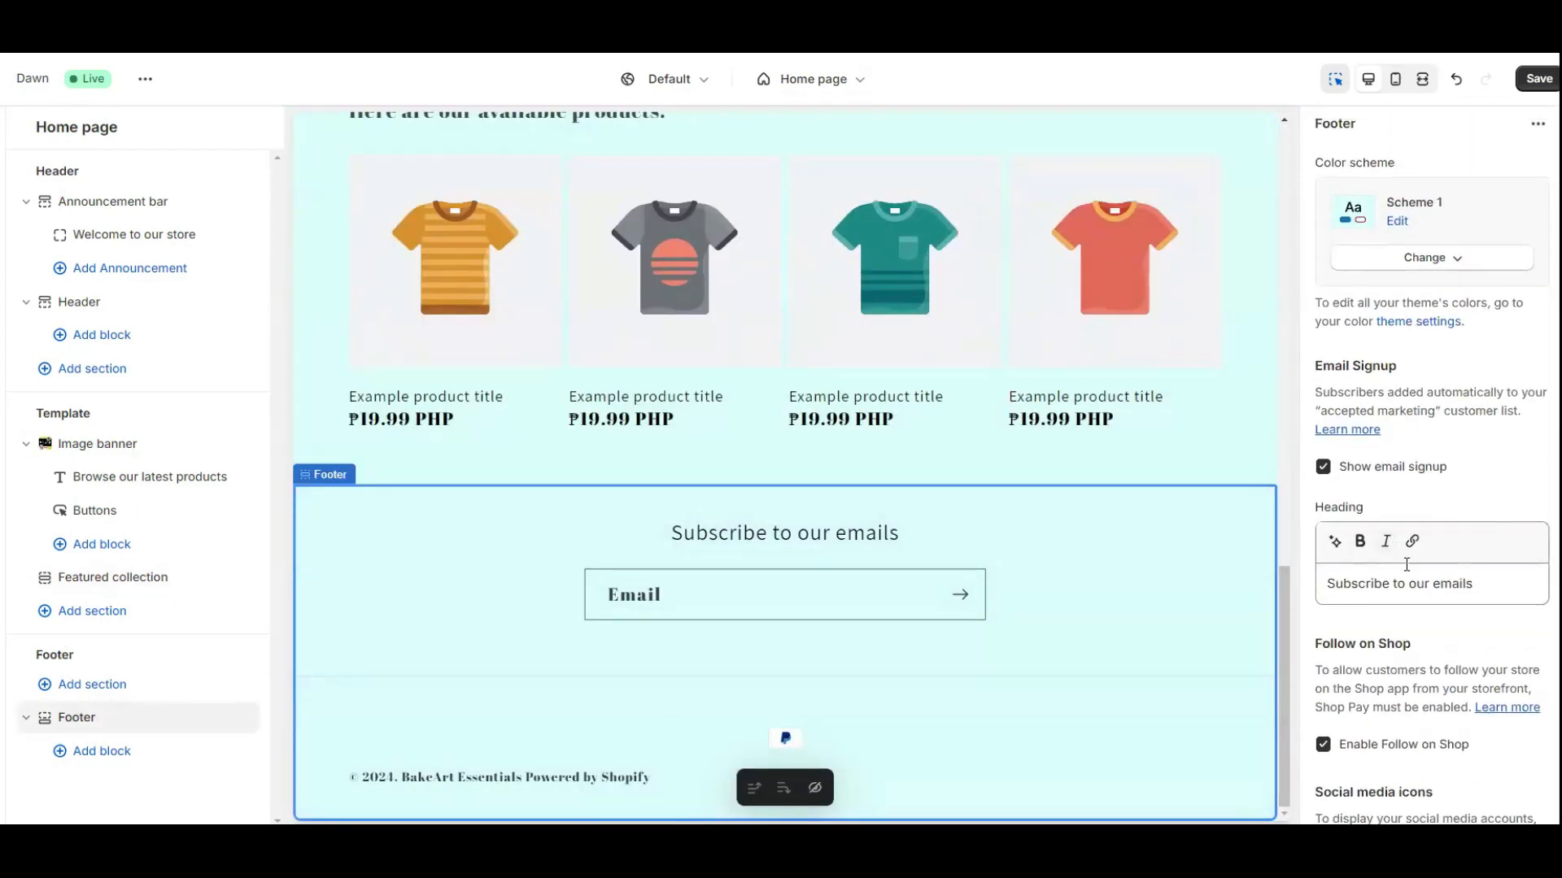
Change Scheme 1's background to the pale yellow #FFFFD0 swatch.
left_click(1397, 221)
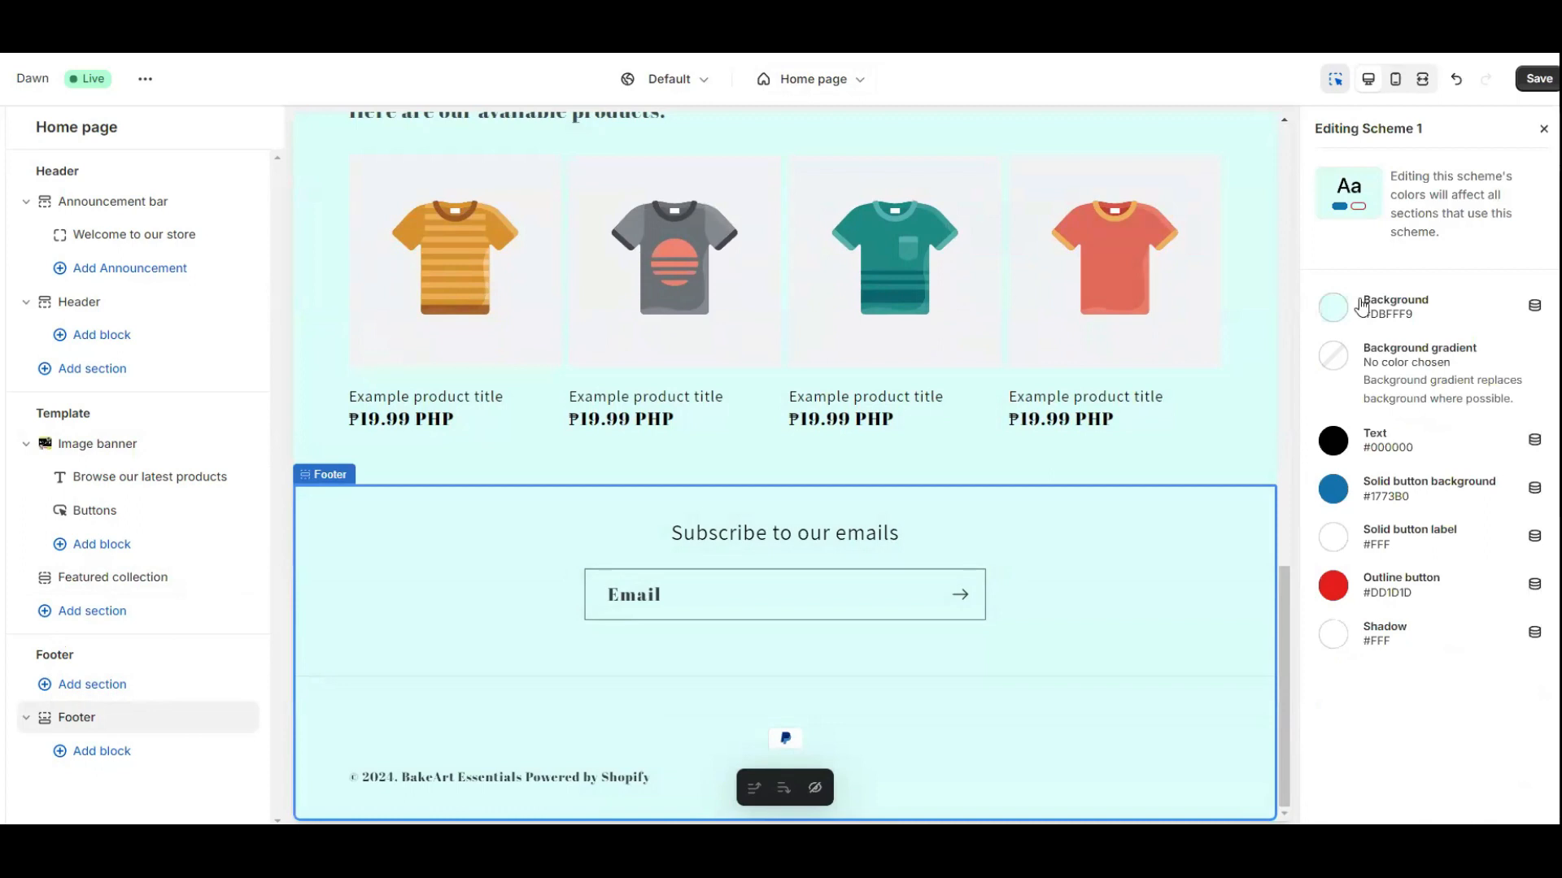
left_click(1334, 308)
left_click(1368, 631)
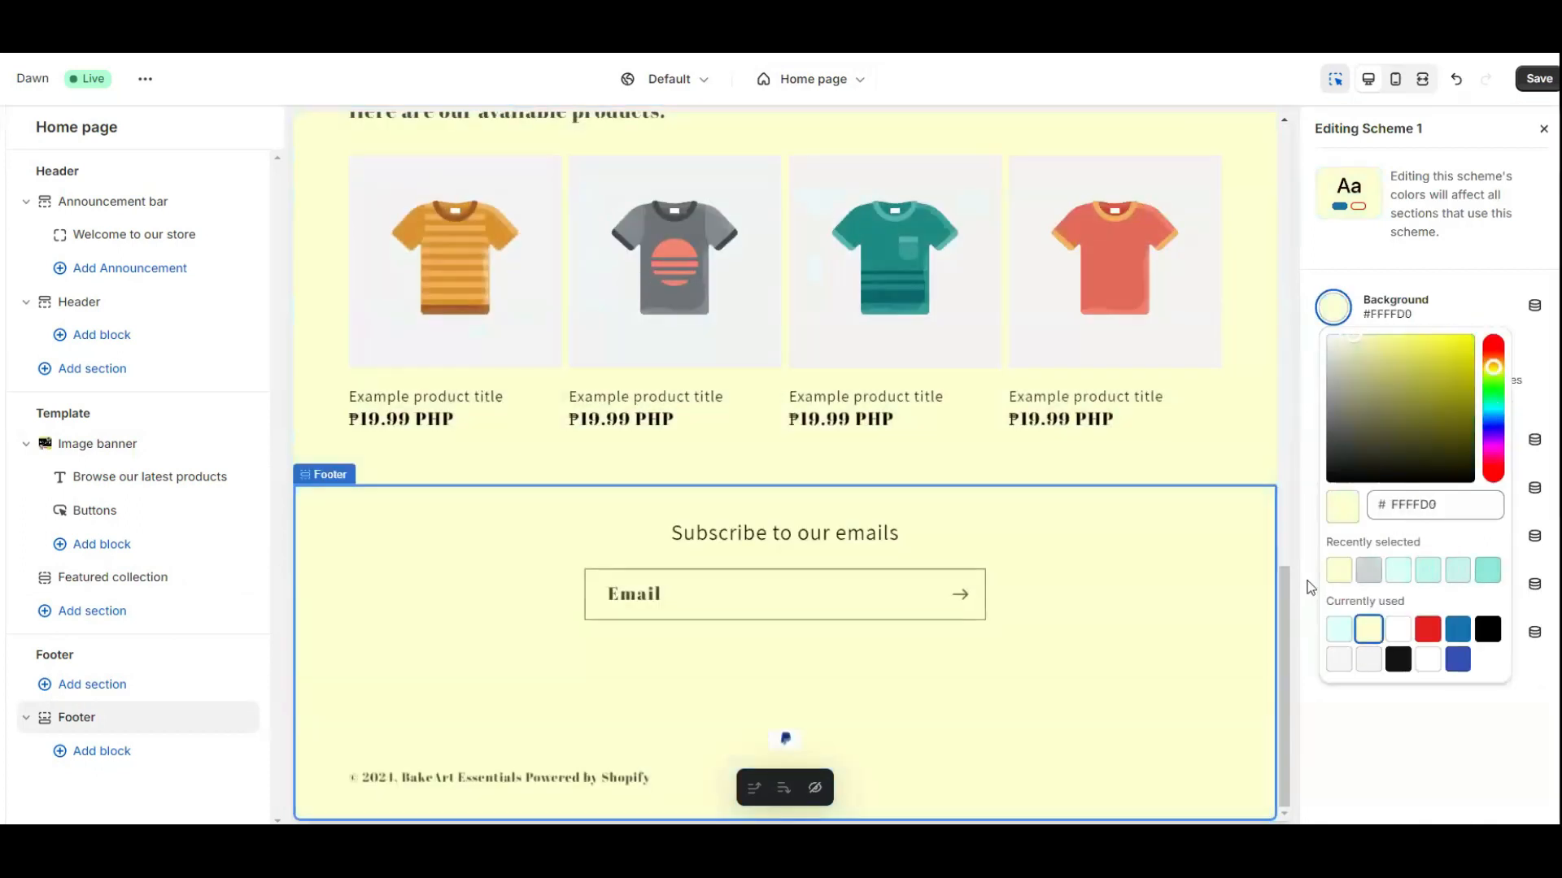
Review the yellow storefront and save the theme with Ctrl+S.
scroll(631, 447, "up", 10)
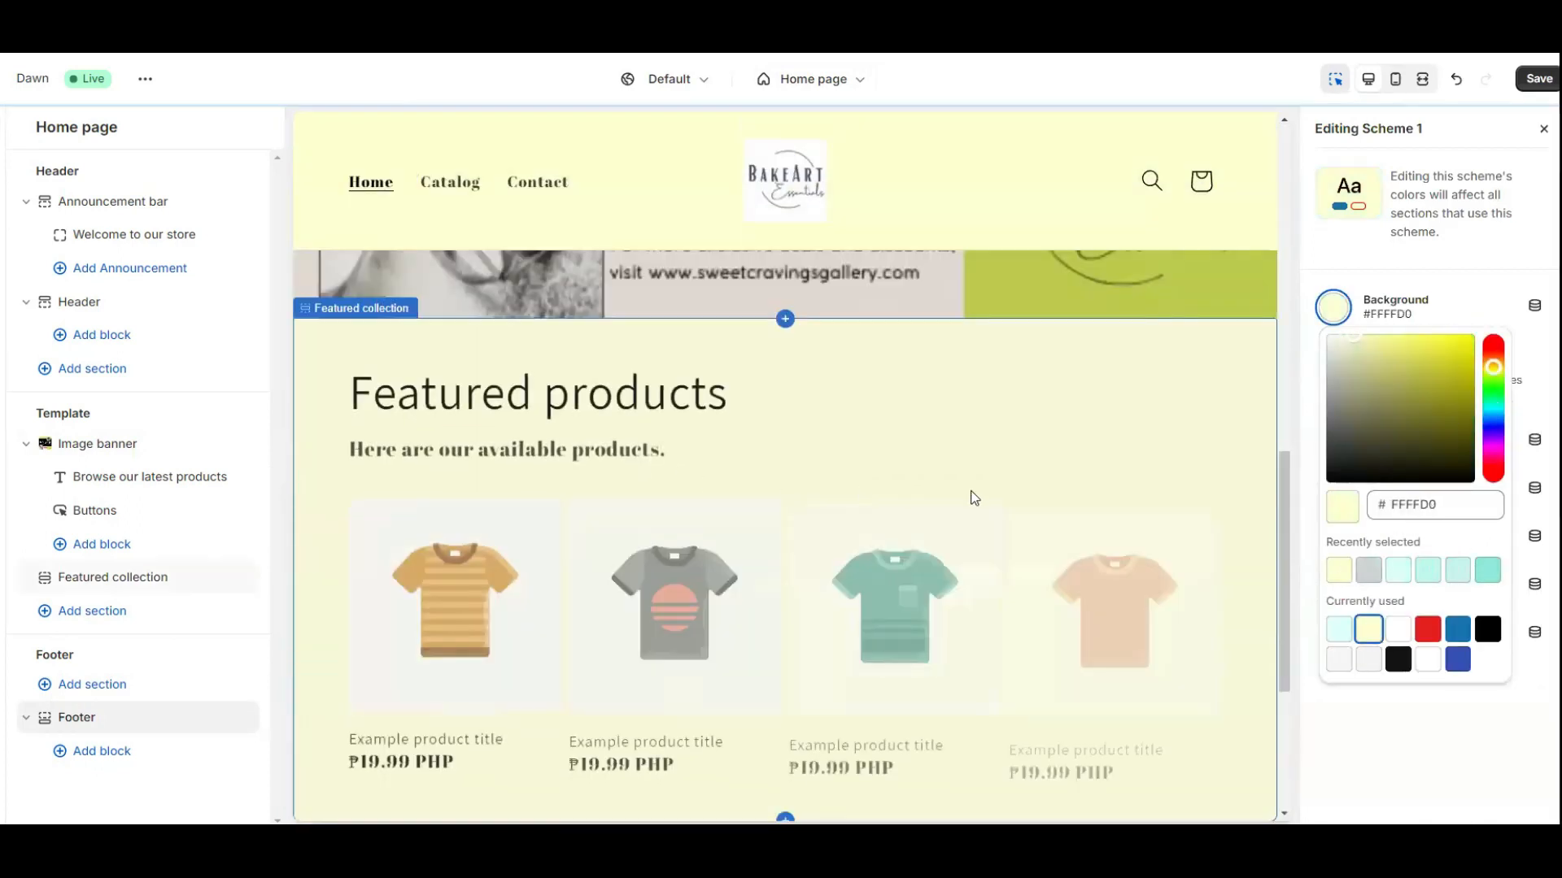
scroll(1029, 503, "up", 4)
scroll(1136, 509, "down", 6)
scroll(1168, 485, "up", 4)
scroll(1170, 489, "down", 3)
scroll(1168, 488, "down", 5)
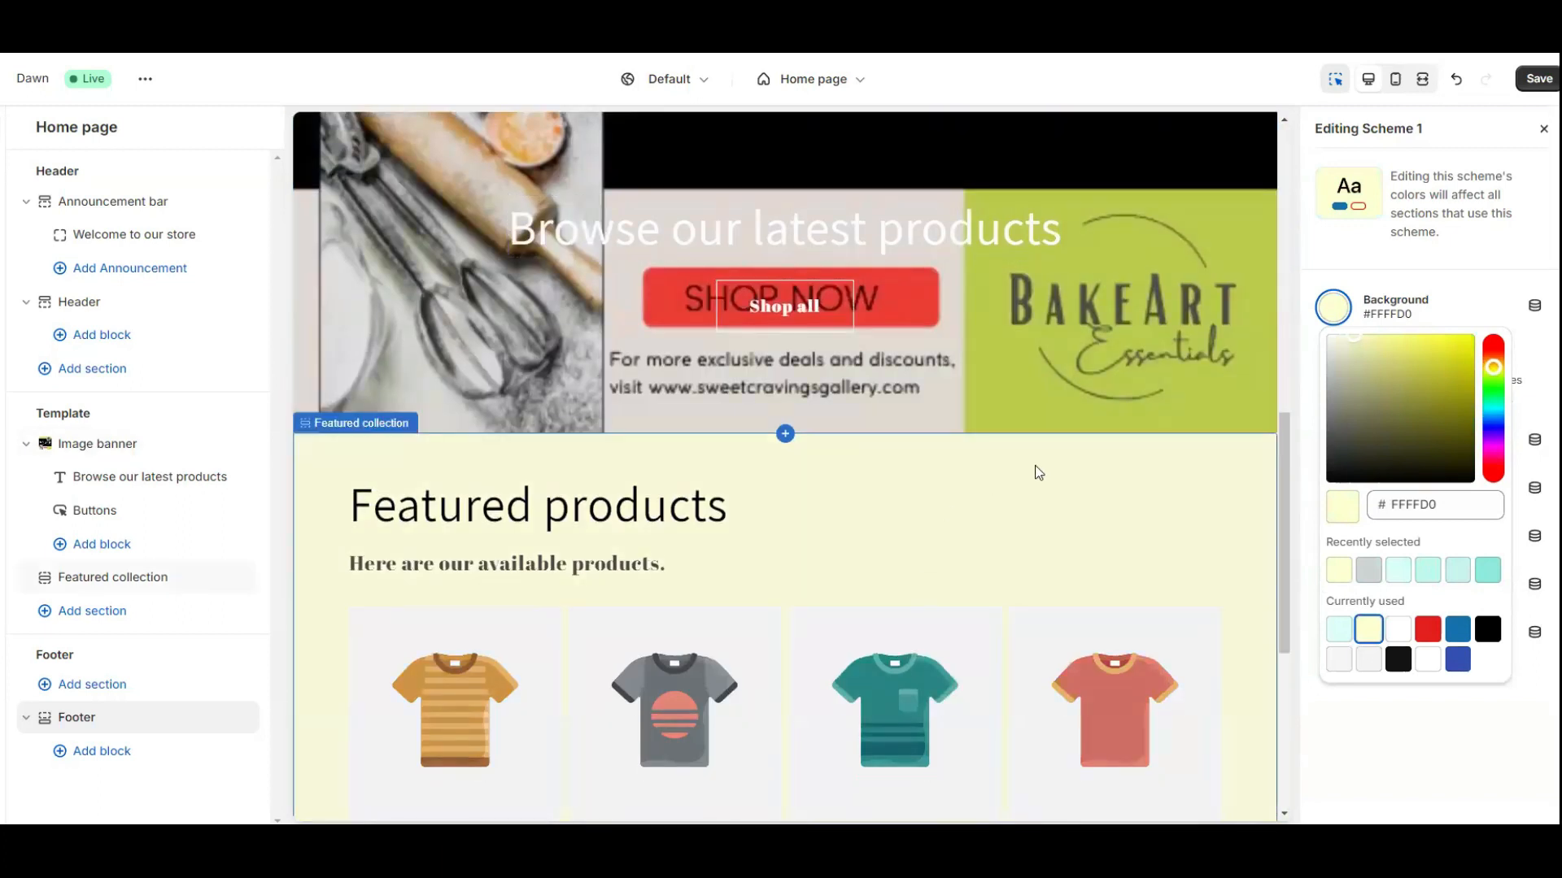
scroll(1041, 513, "down", 3)
scroll(1045, 552, "down", 3)
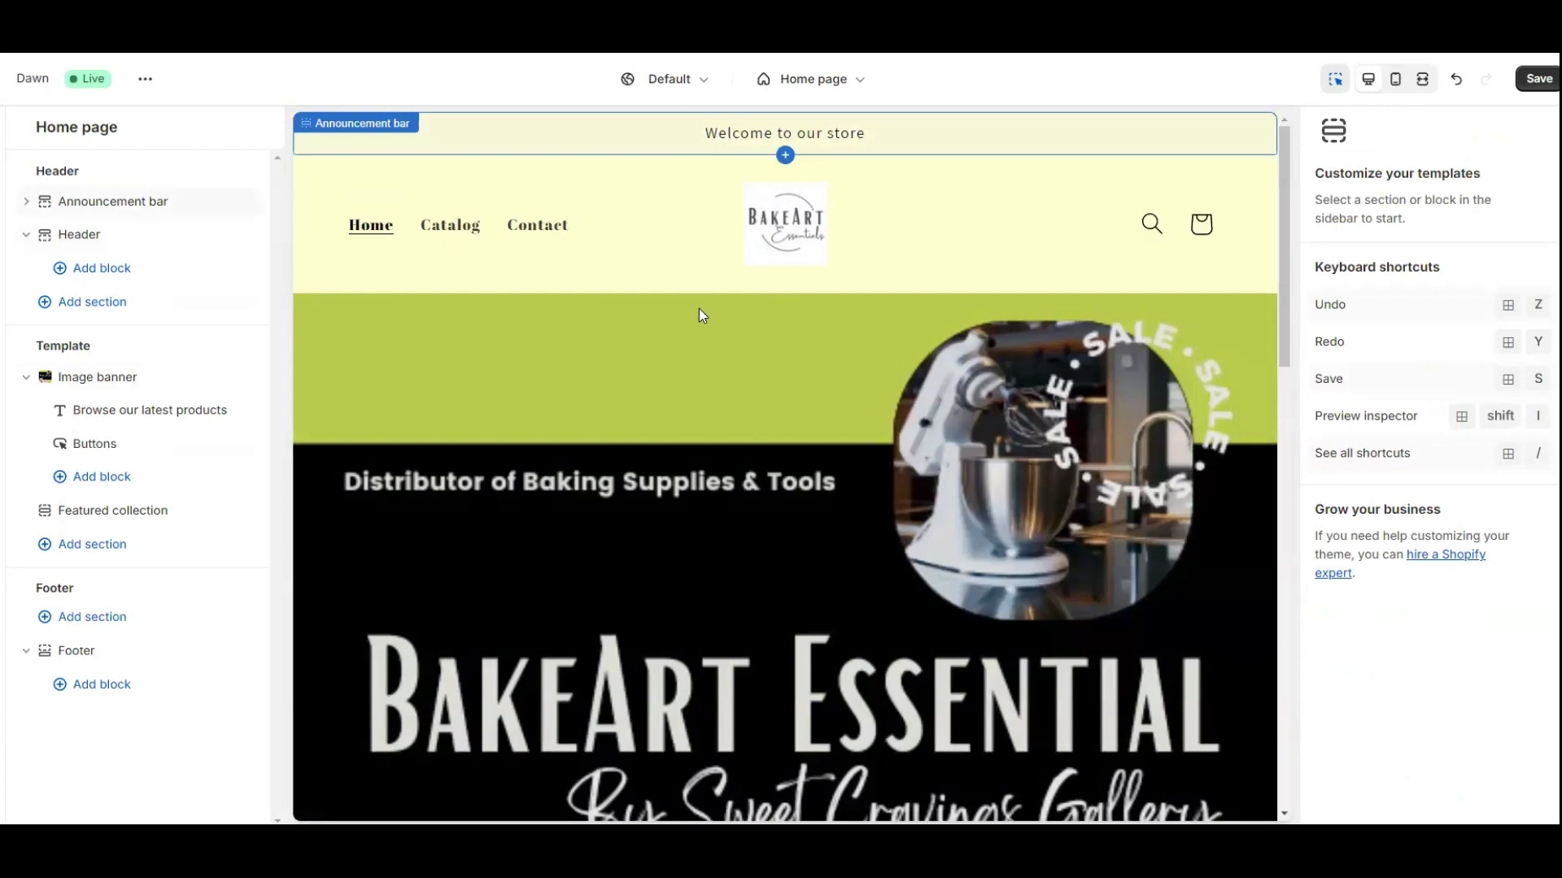
scroll(1086, 455, "down", 10)
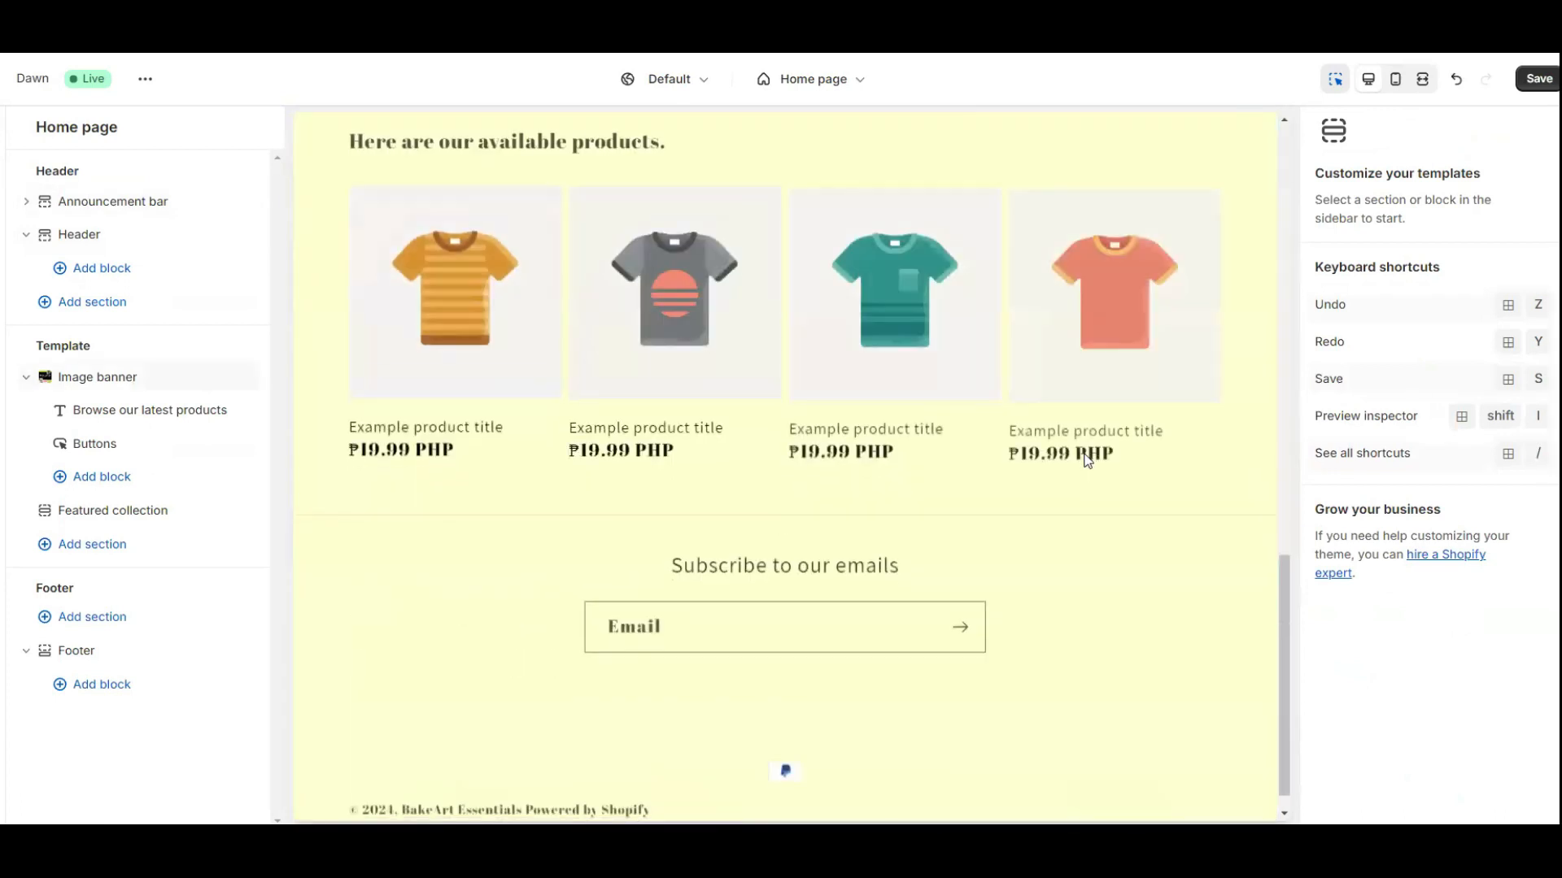
scroll(1088, 462, "up", 10)
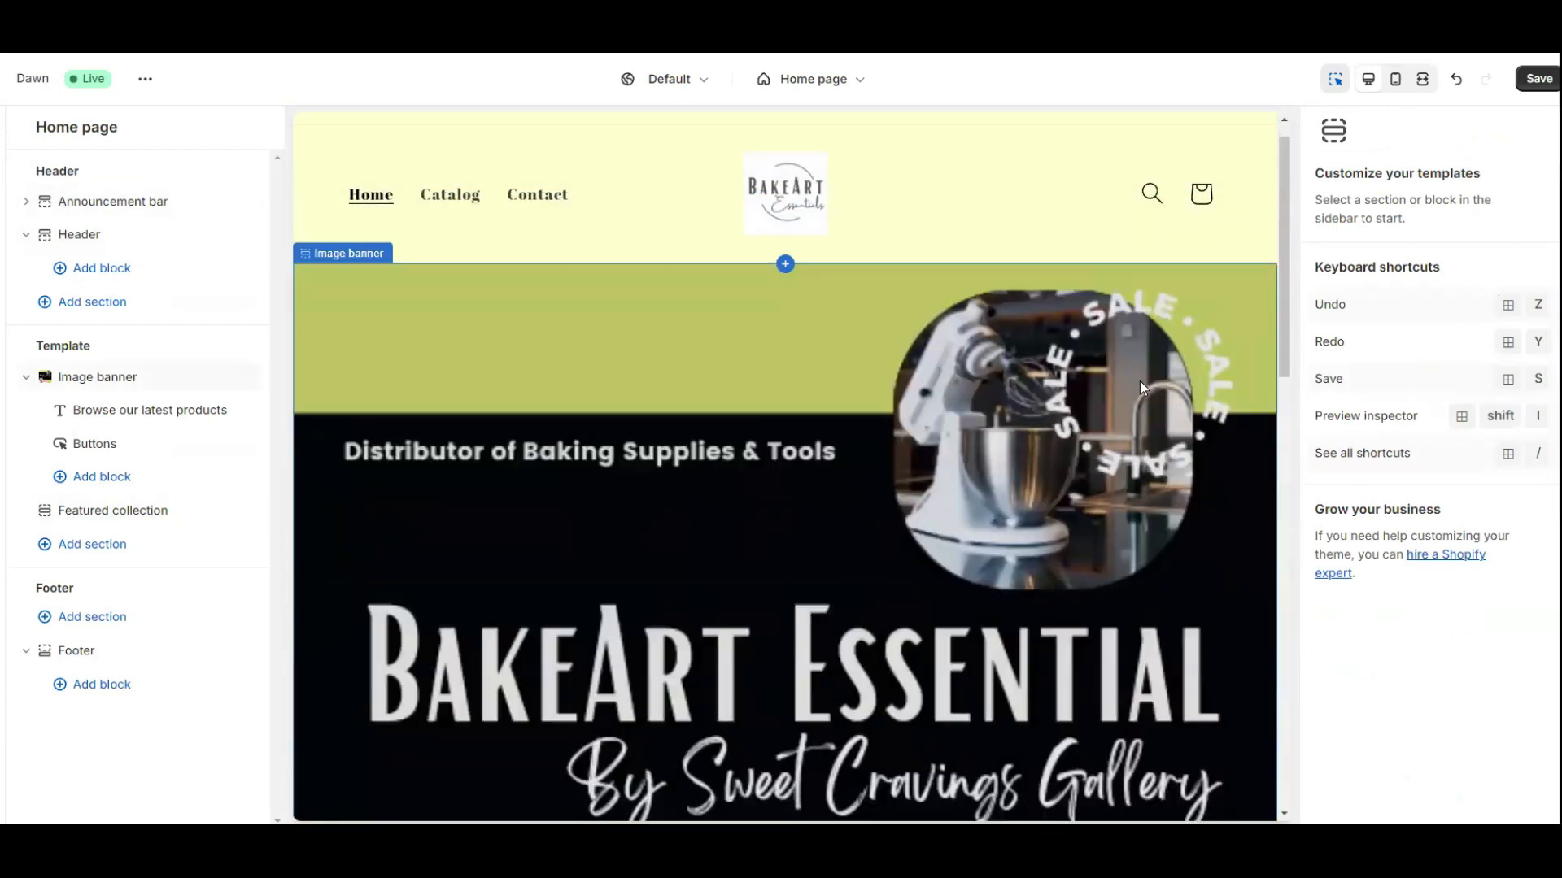
key("ctrl+s")
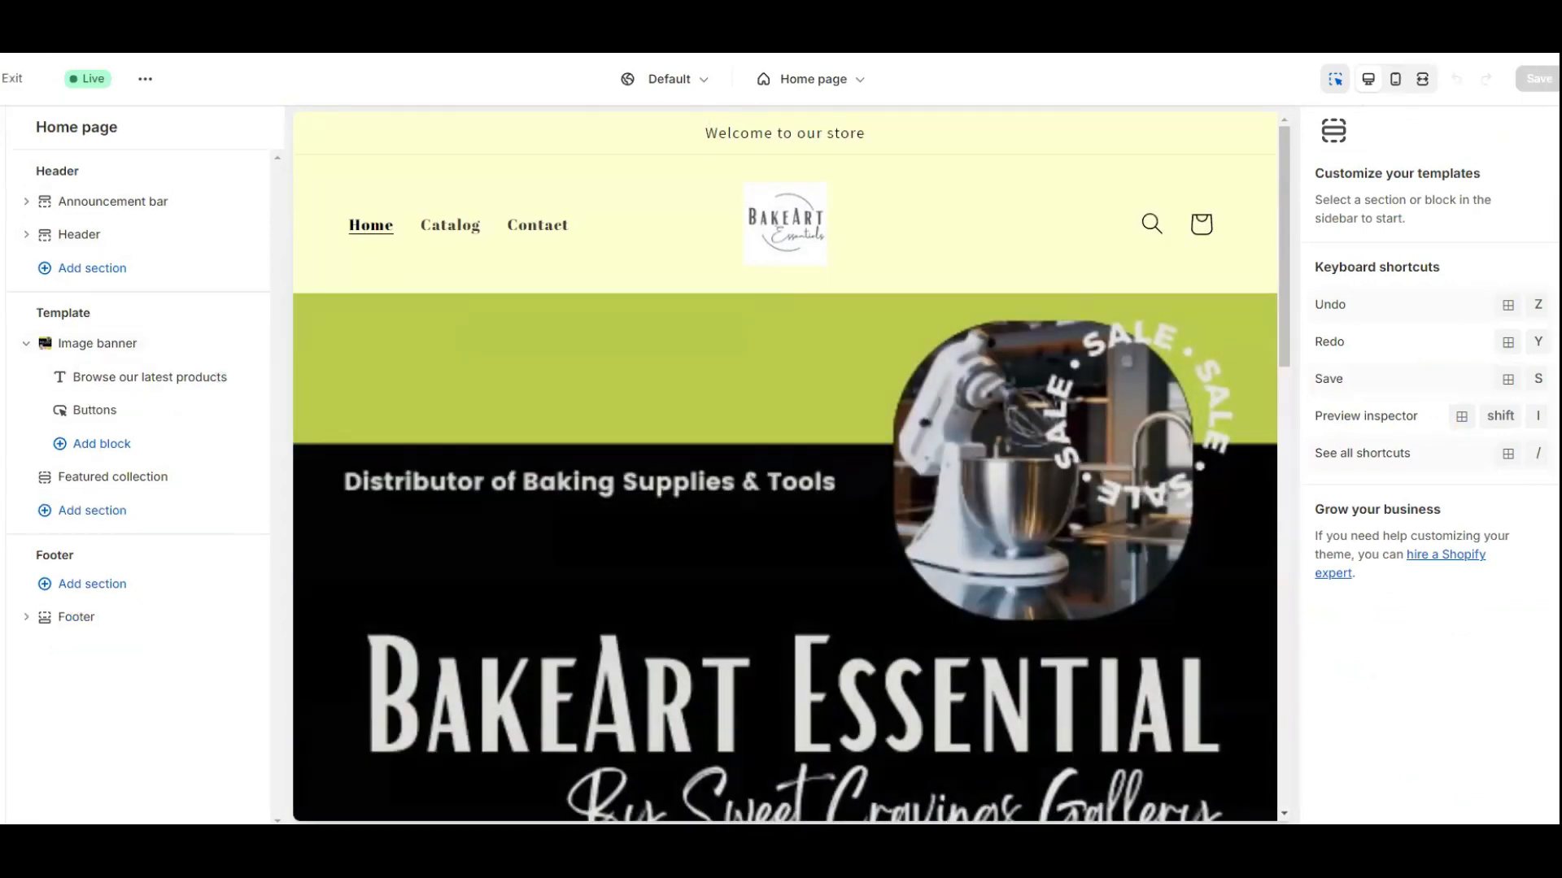
Exit to the Themes page, browse the Add theme options, then go to Products.
left_click(13, 78)
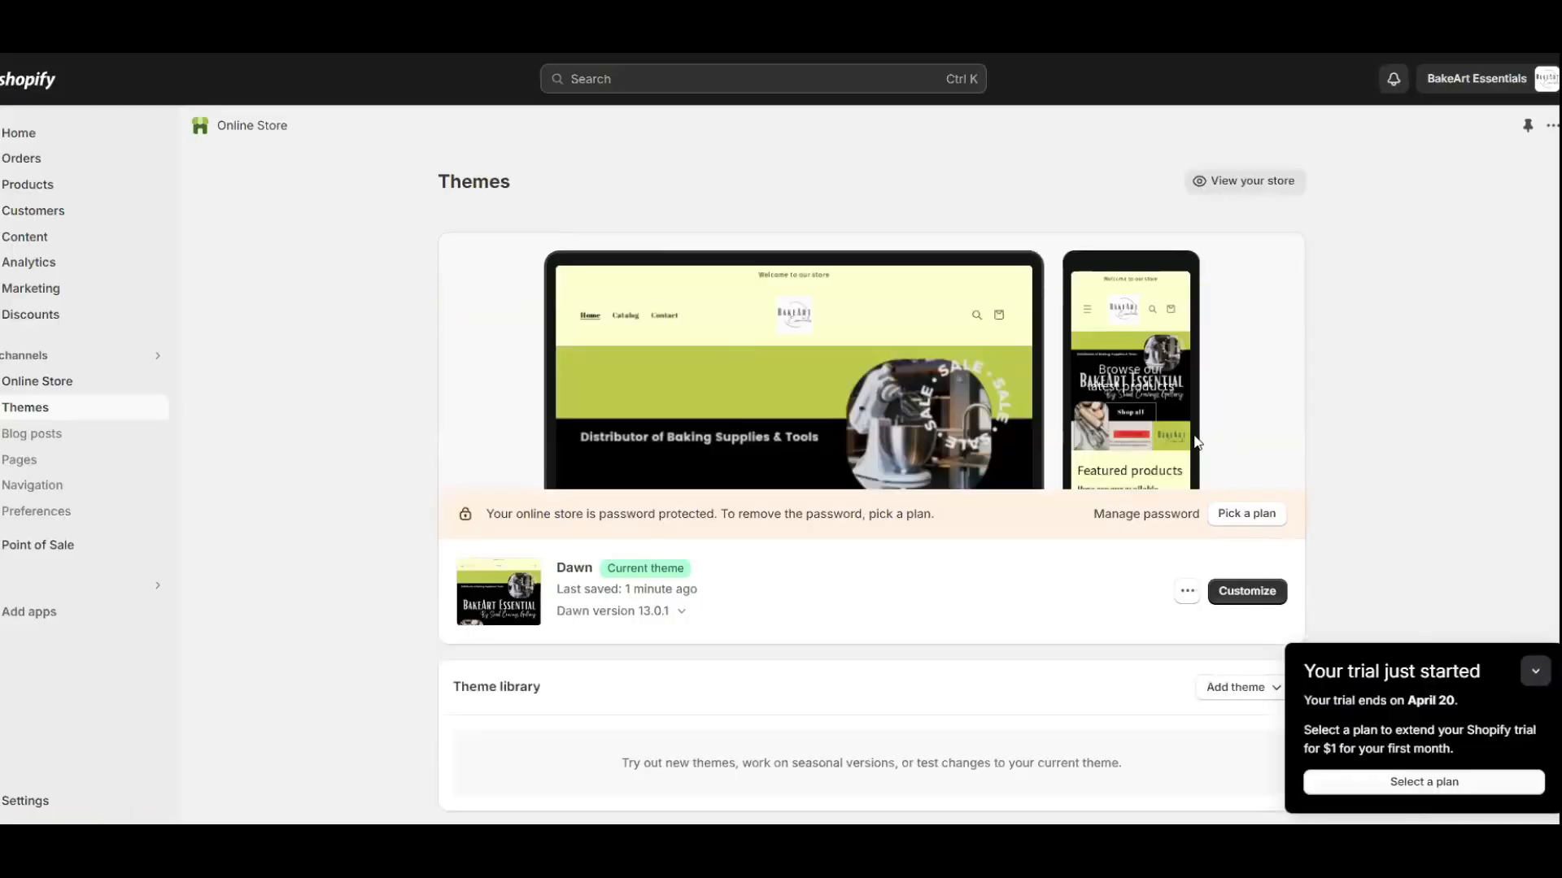
scroll(783, 454, "down", 3)
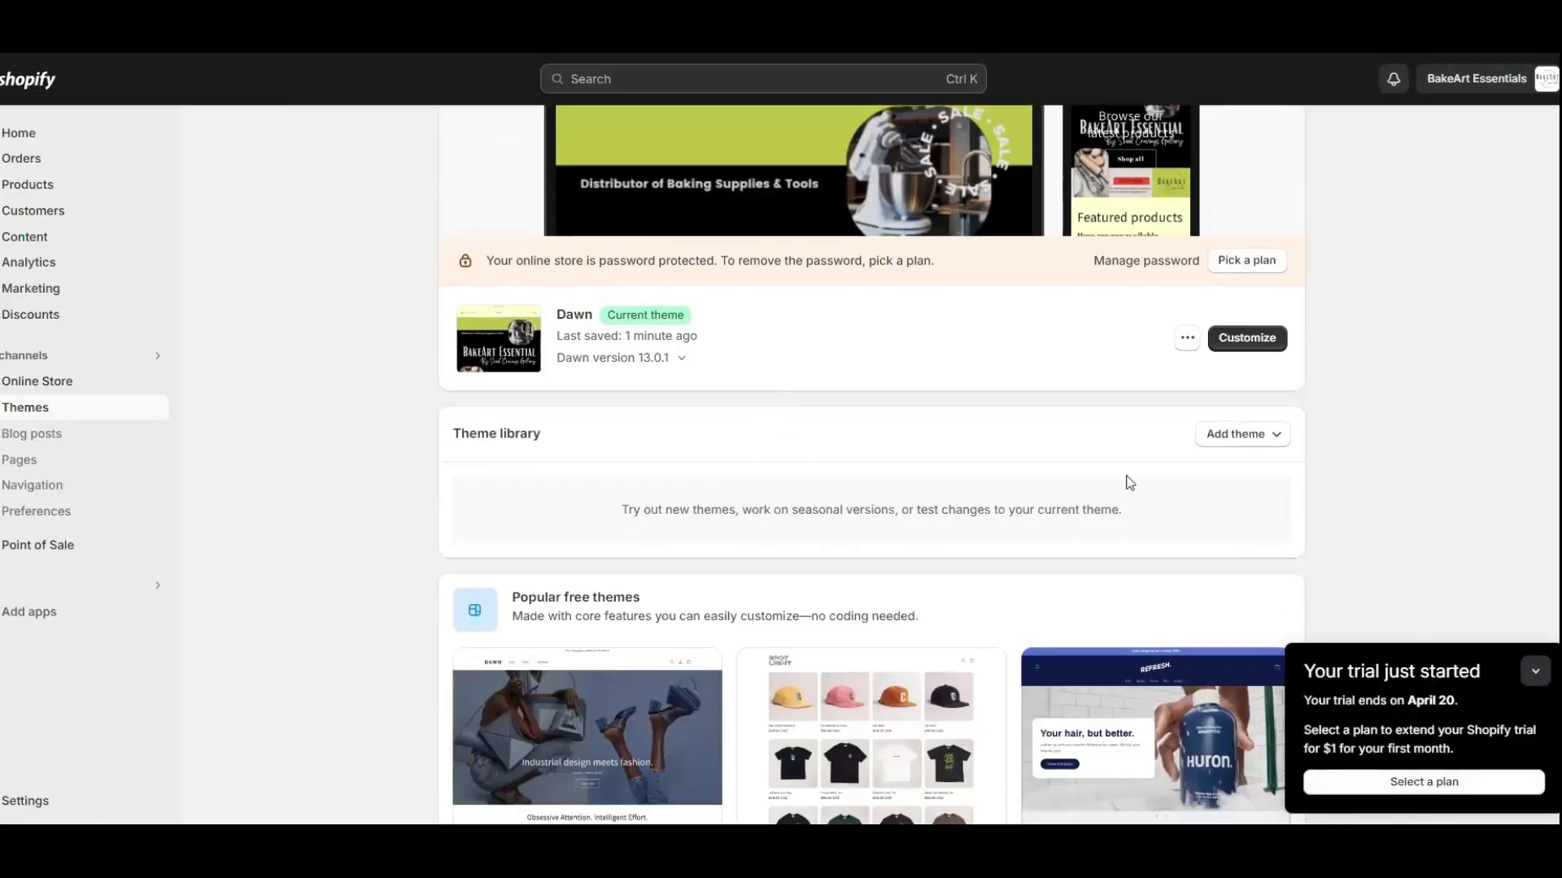
scroll(1247, 441, "down", 2)
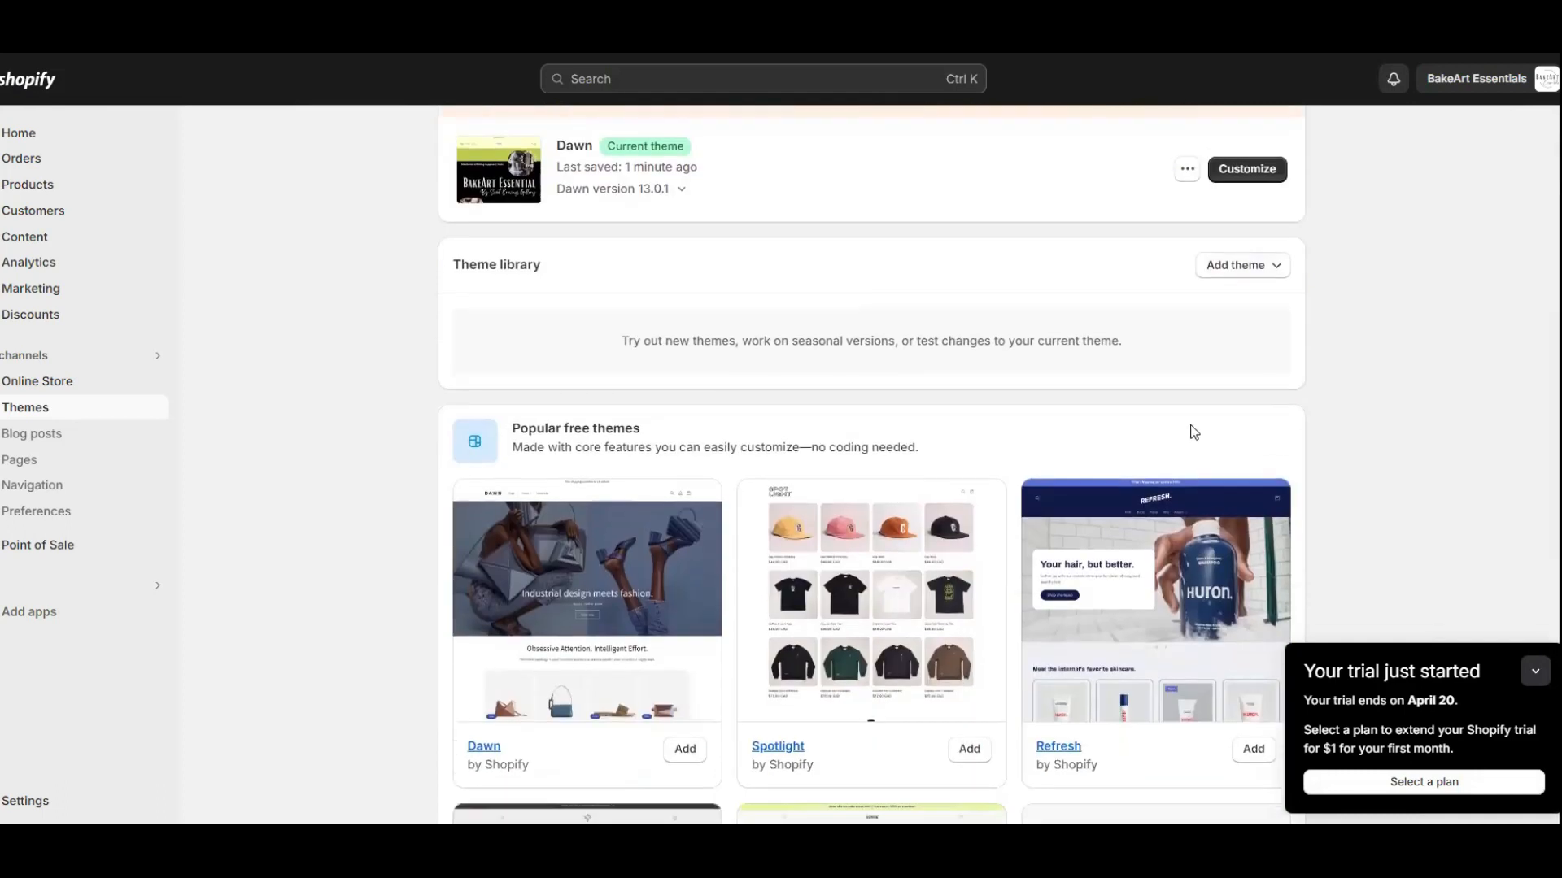
left_click(1279, 268)
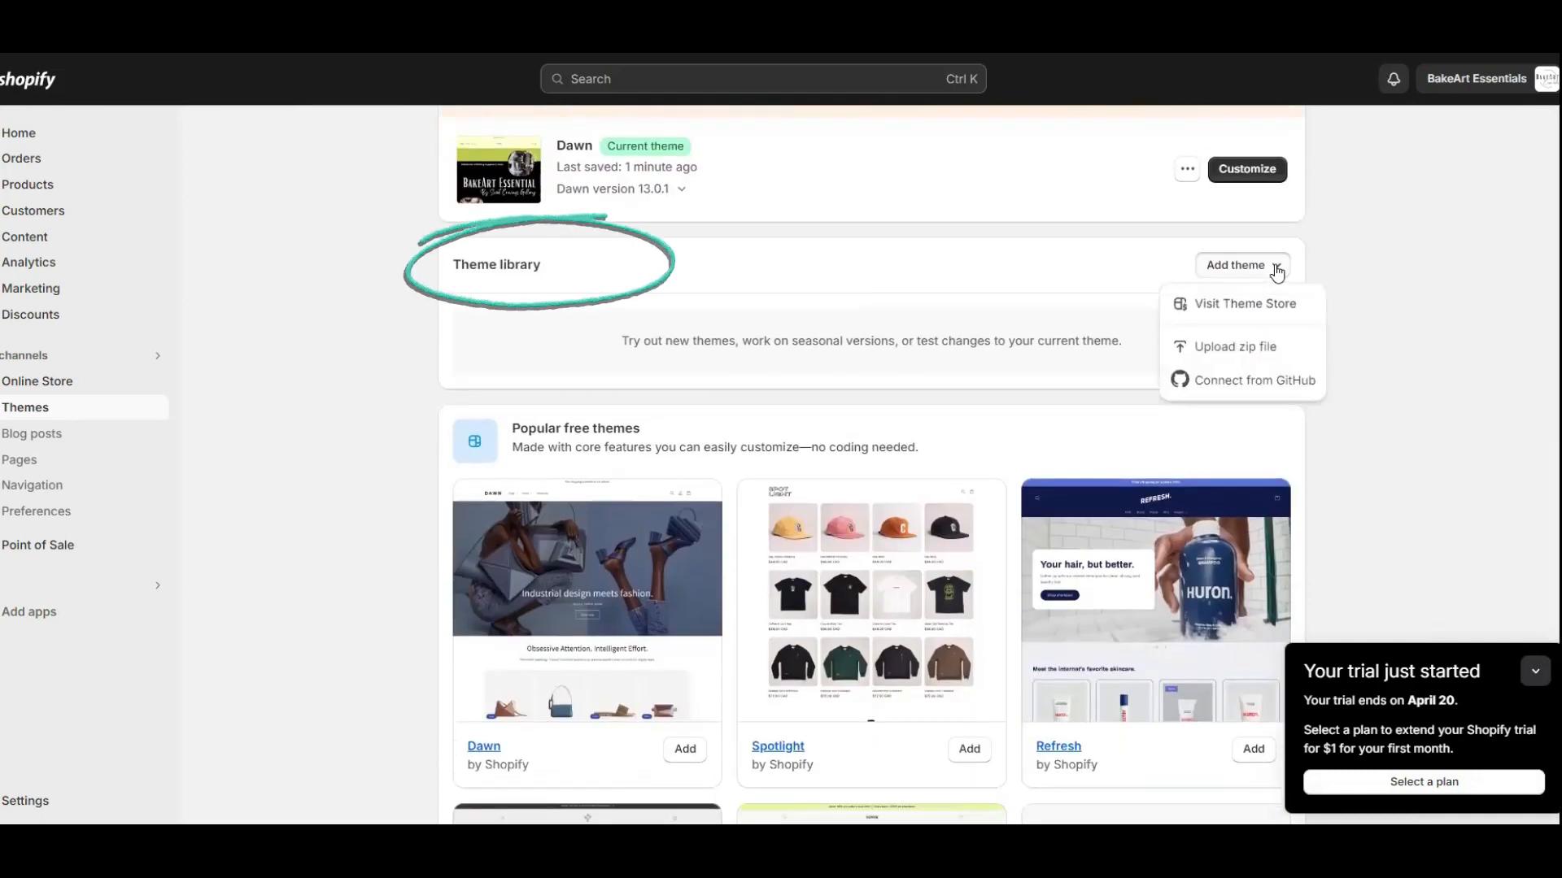
scroll(601, 396, "down", 2)
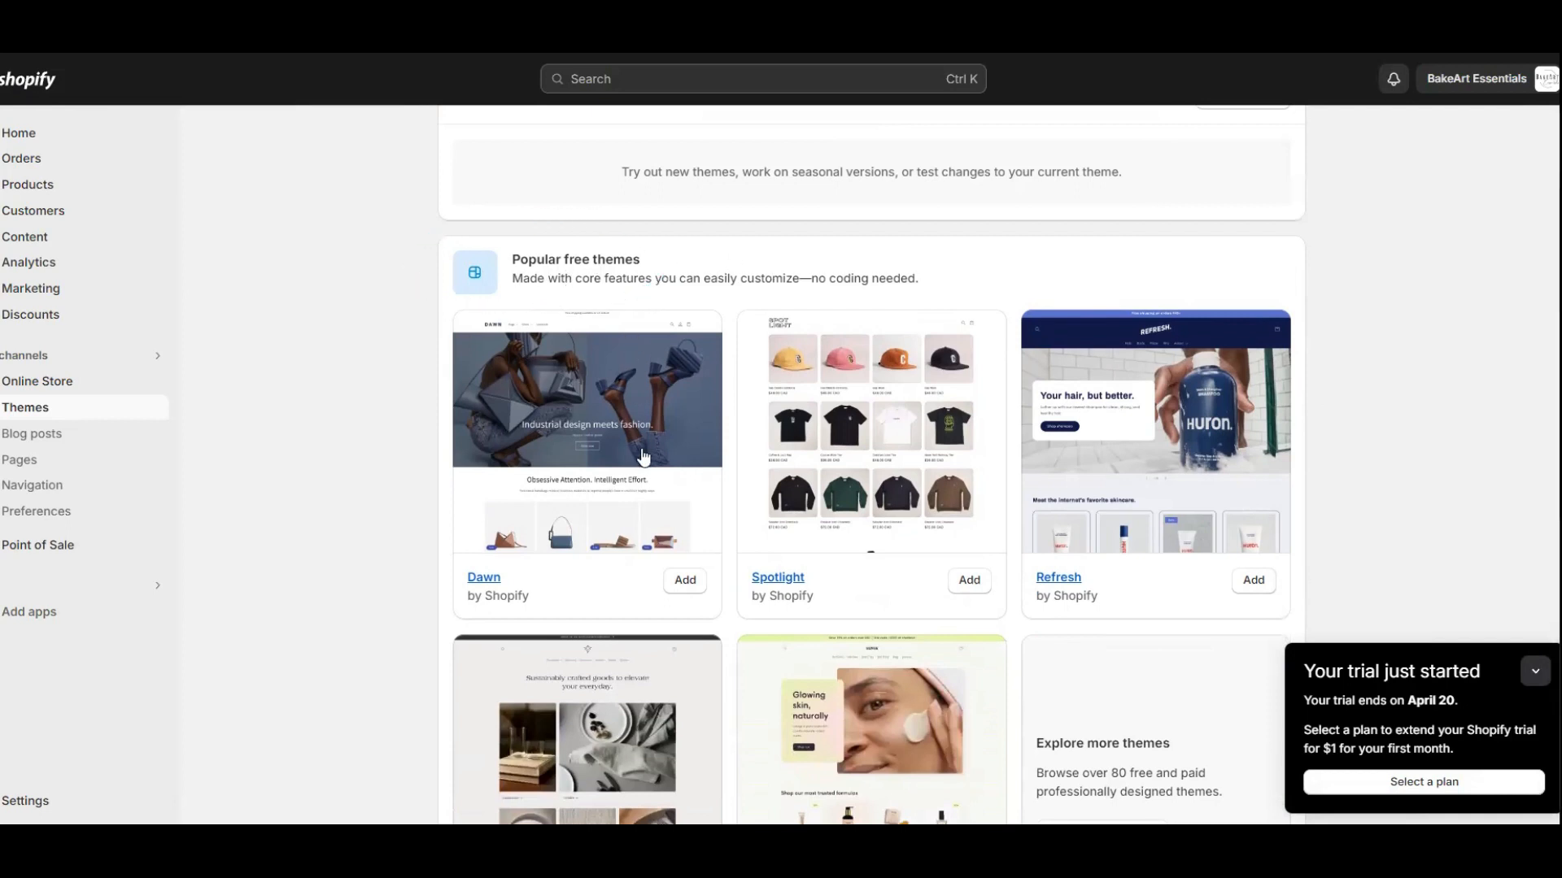
scroll(663, 505, "down", 2)
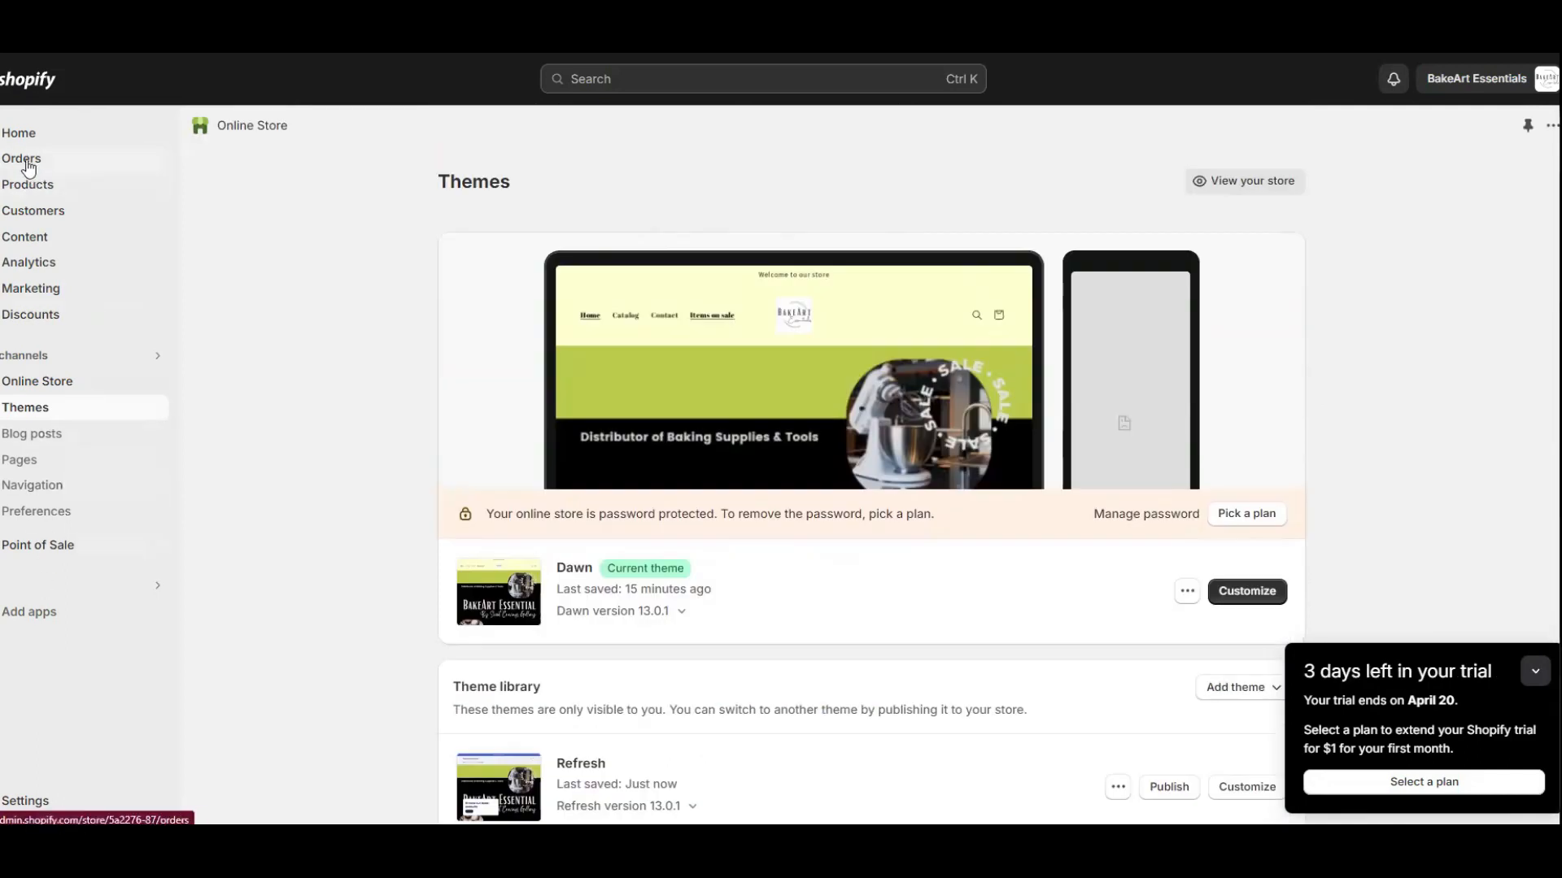
left_click(45, 186)
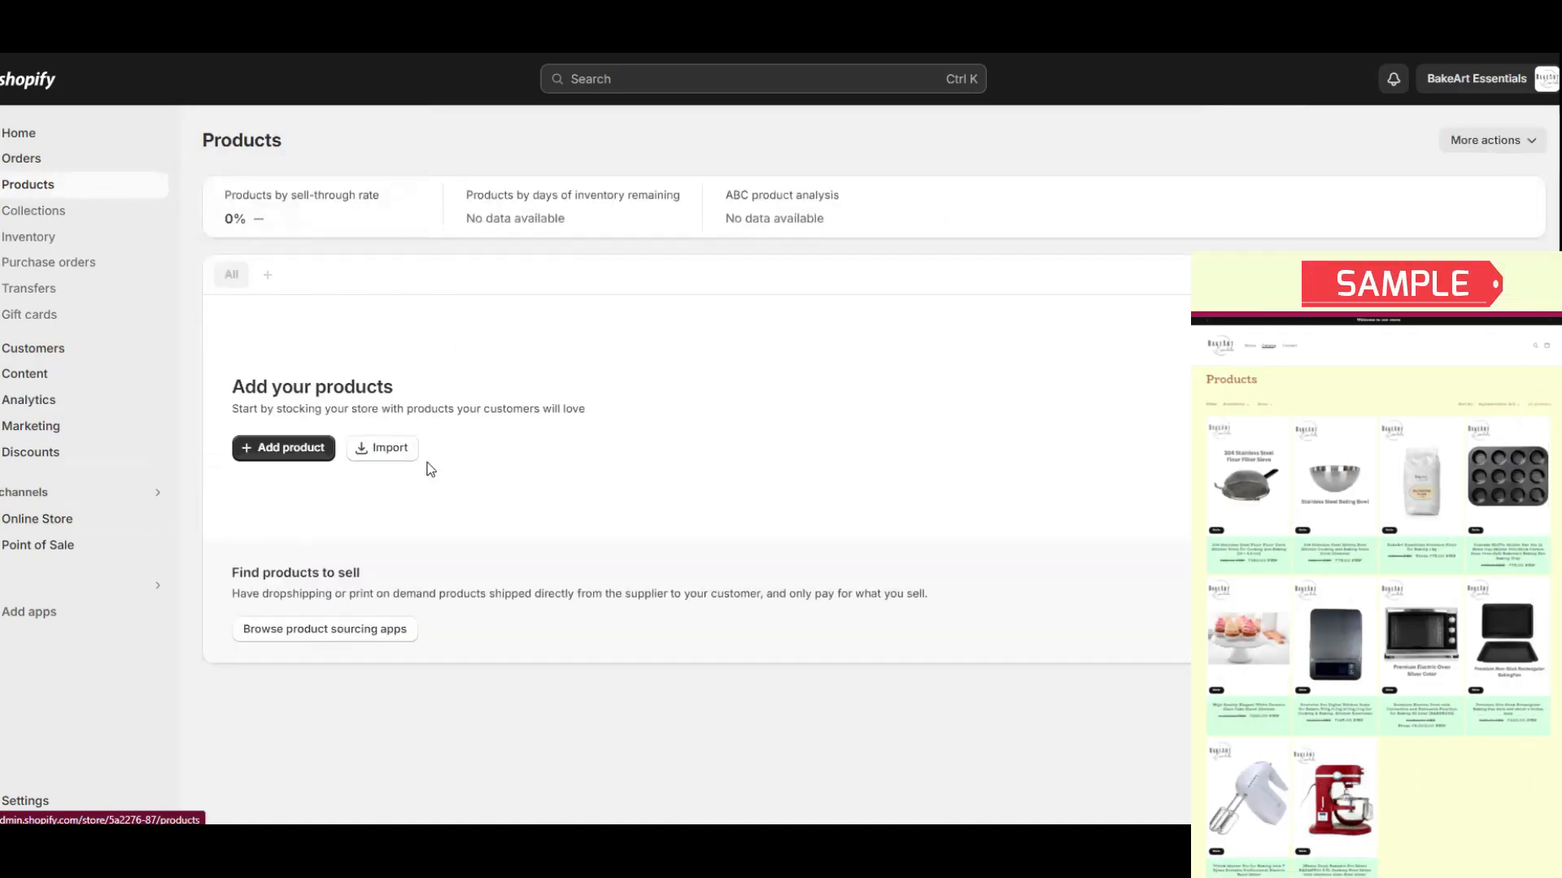
Go back to the admin Home page, where the setup guide shows 2/10 completed.
key("alt+Left")
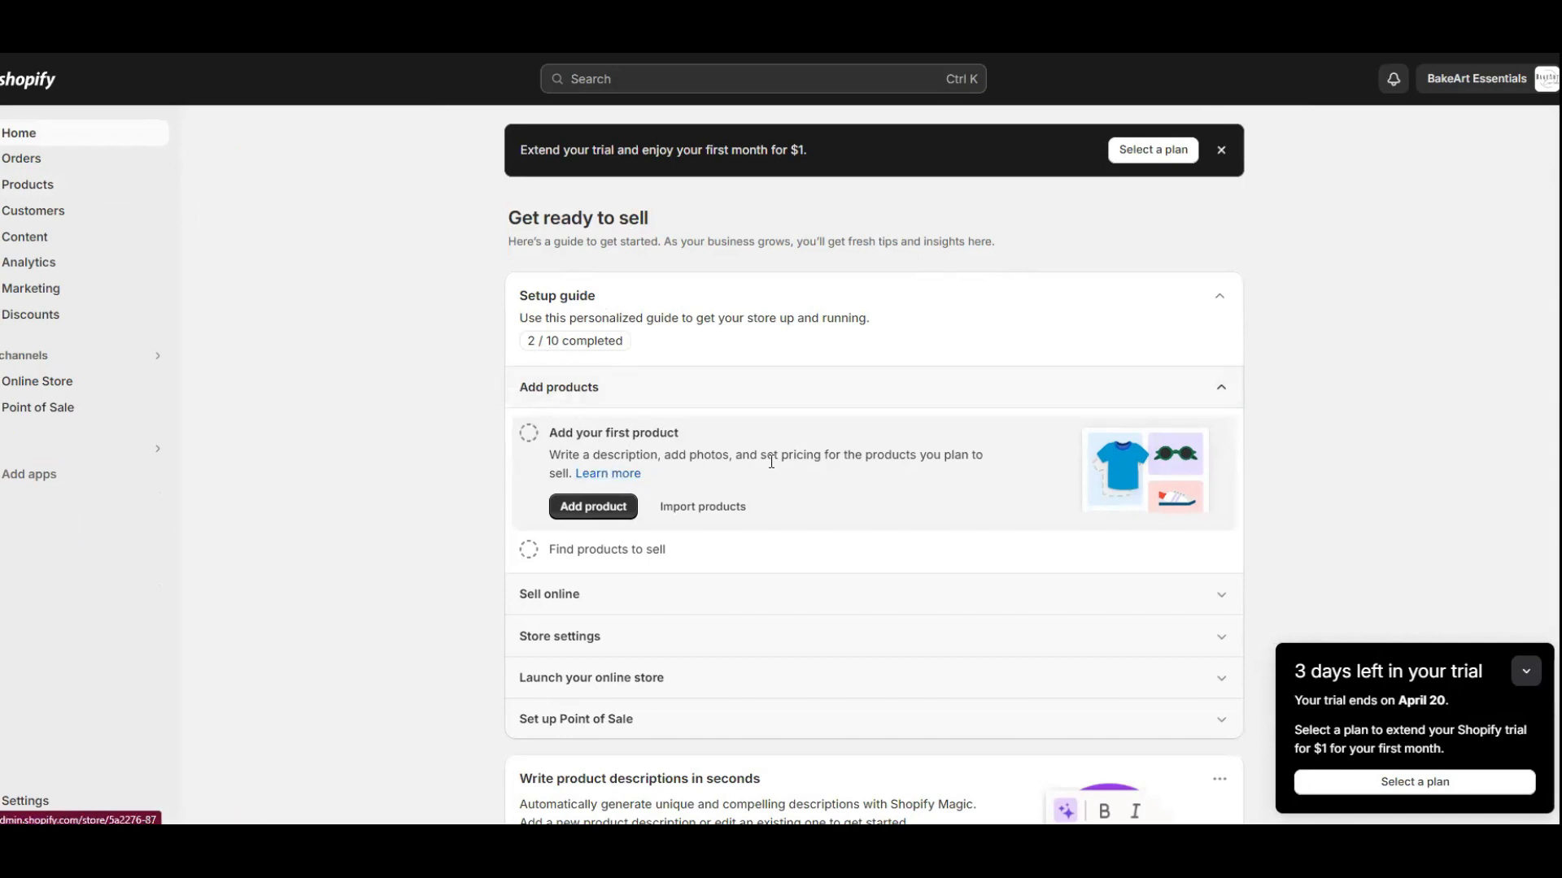
Look over a new product's Title and Description fields, then open the Collections list.
left_click(602, 511)
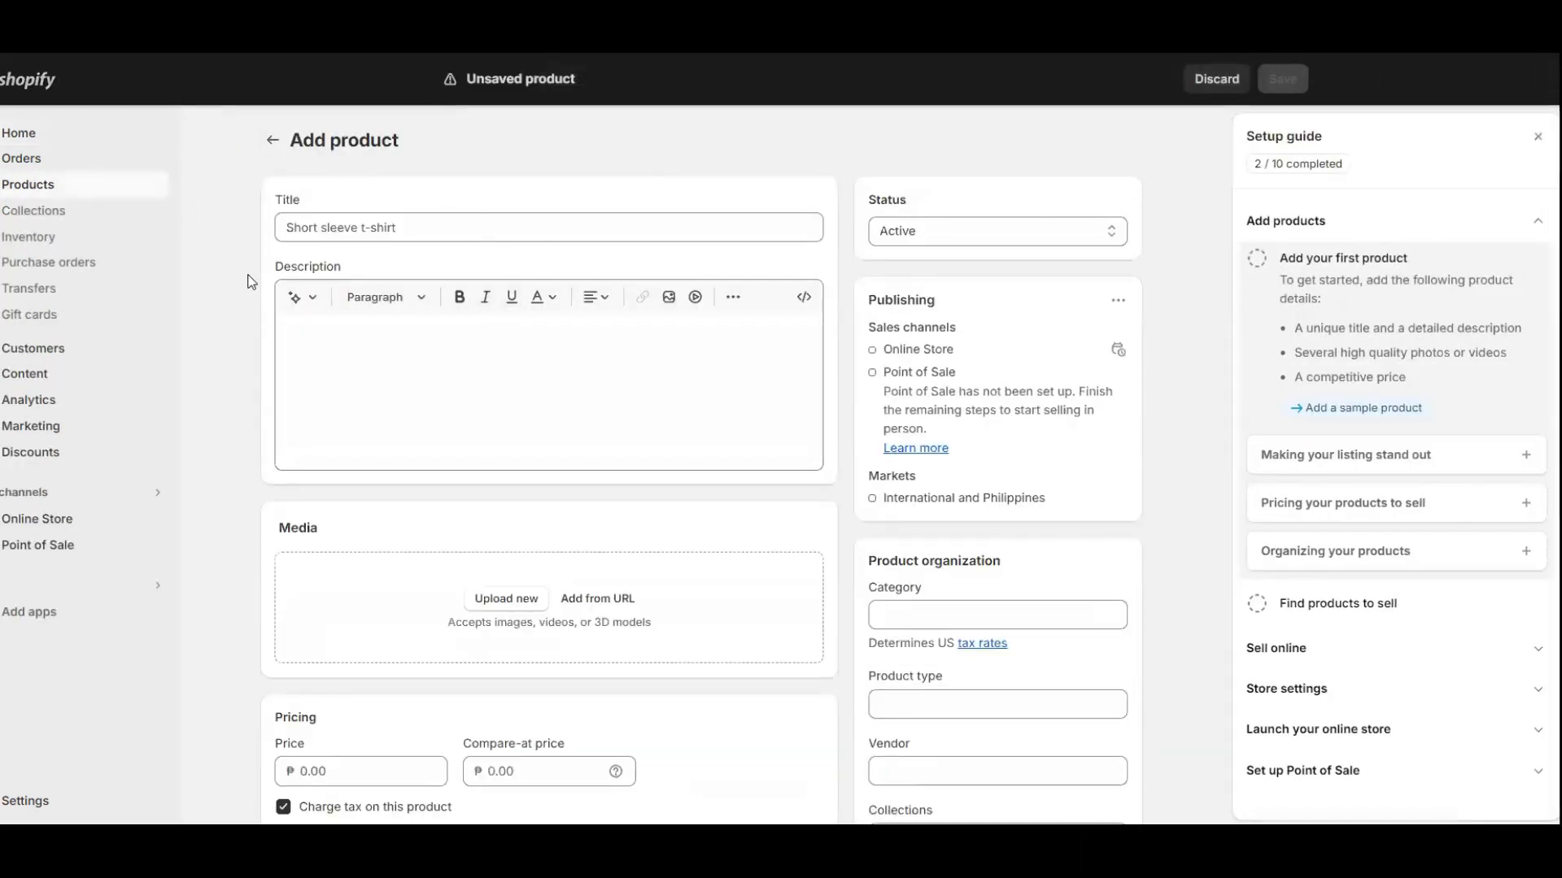
left_click(279, 229)
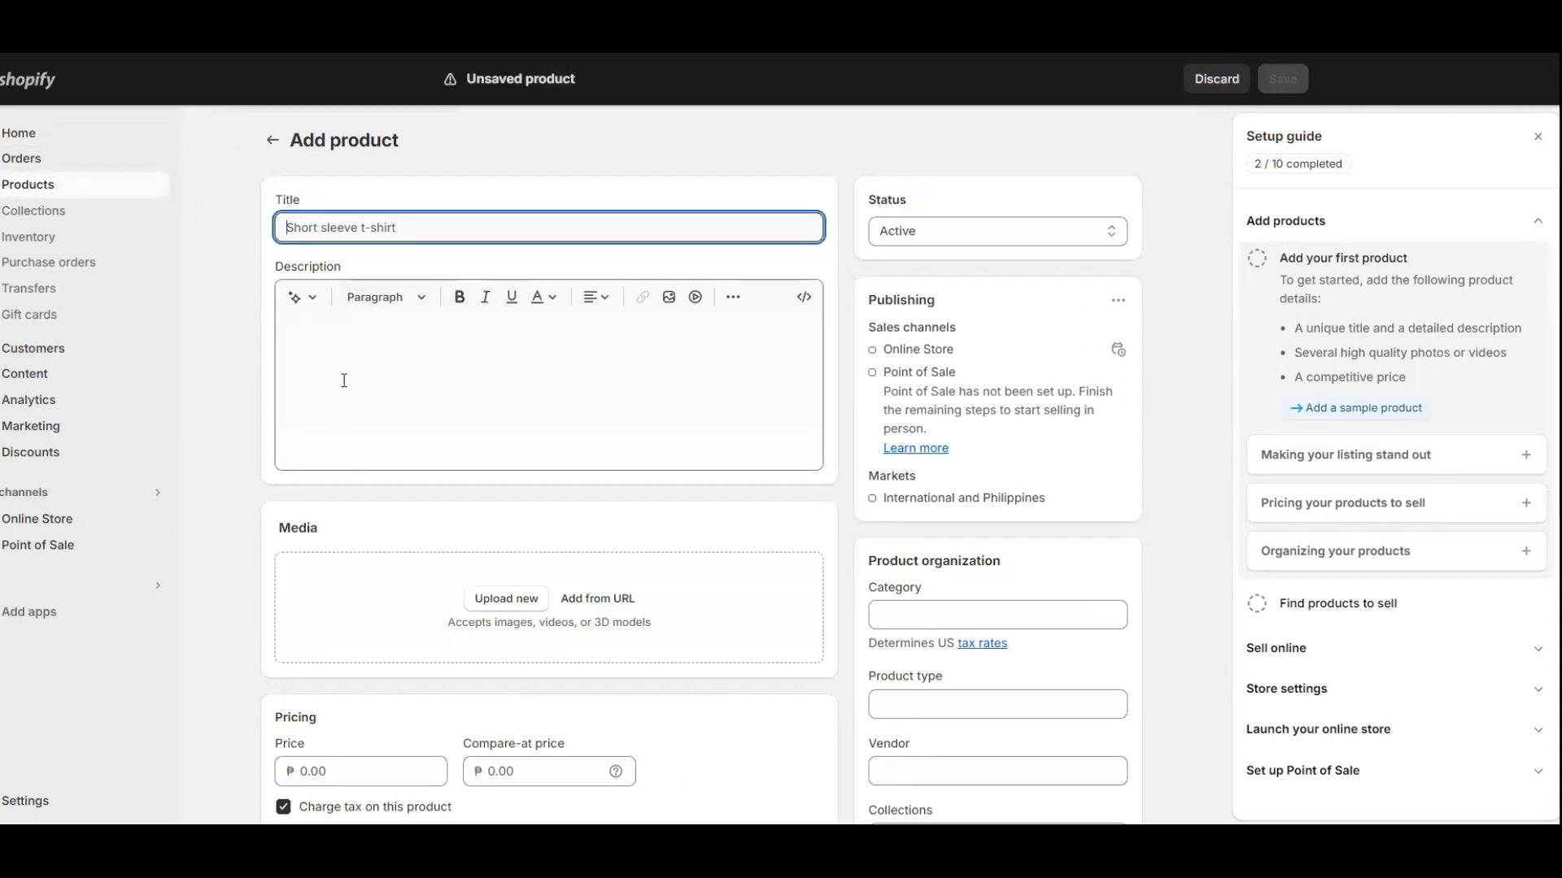
left_click(322, 336)
scroll(388, 545, "down", 1)
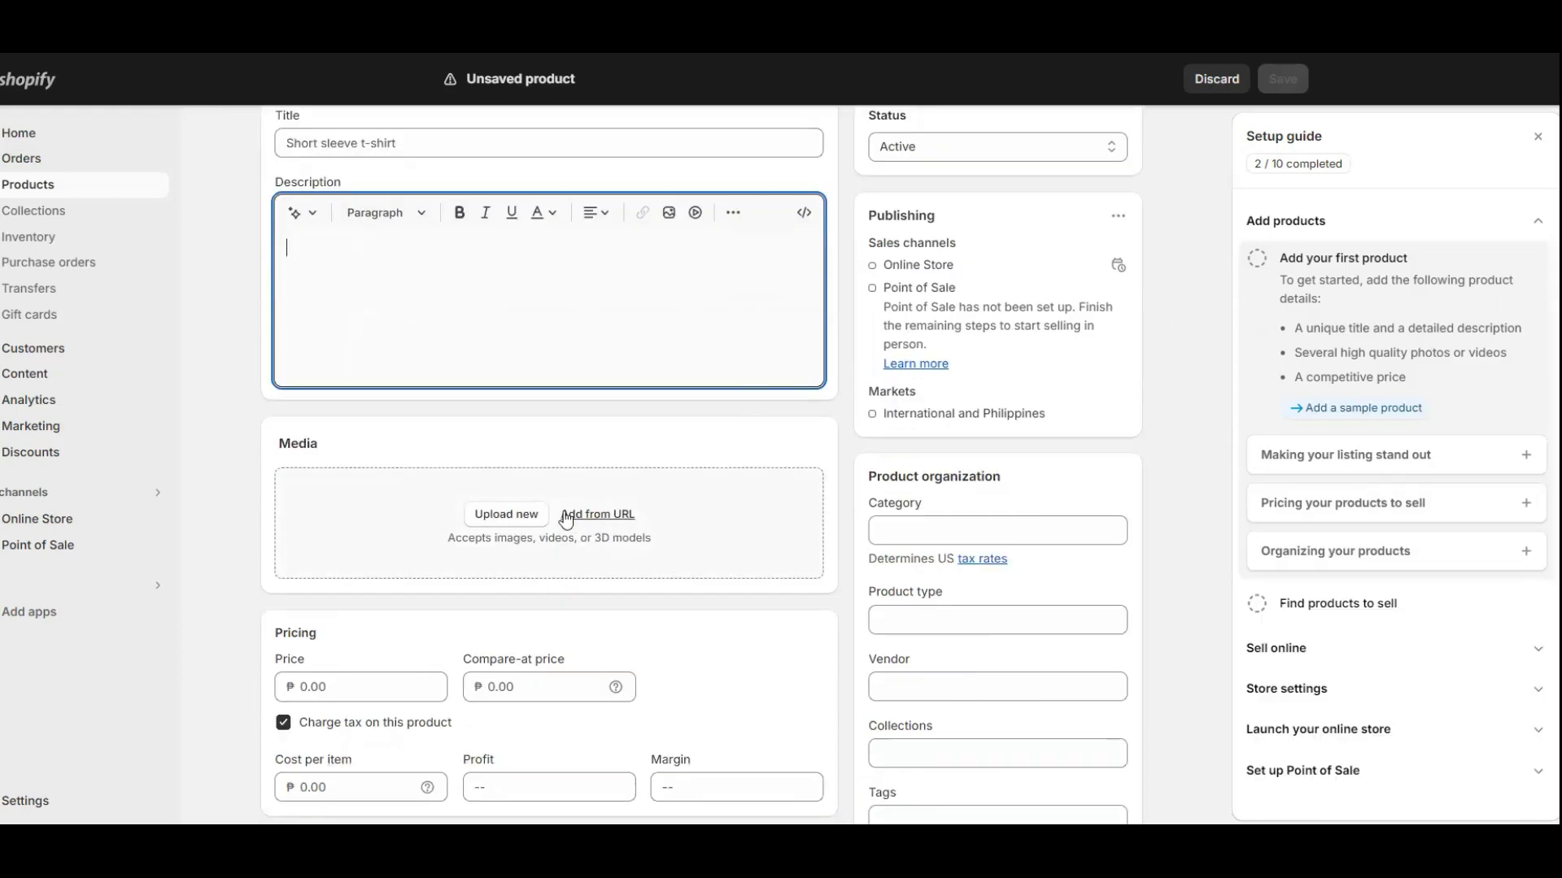
scroll(80, 307, "up", 1)
left_click(42, 218)
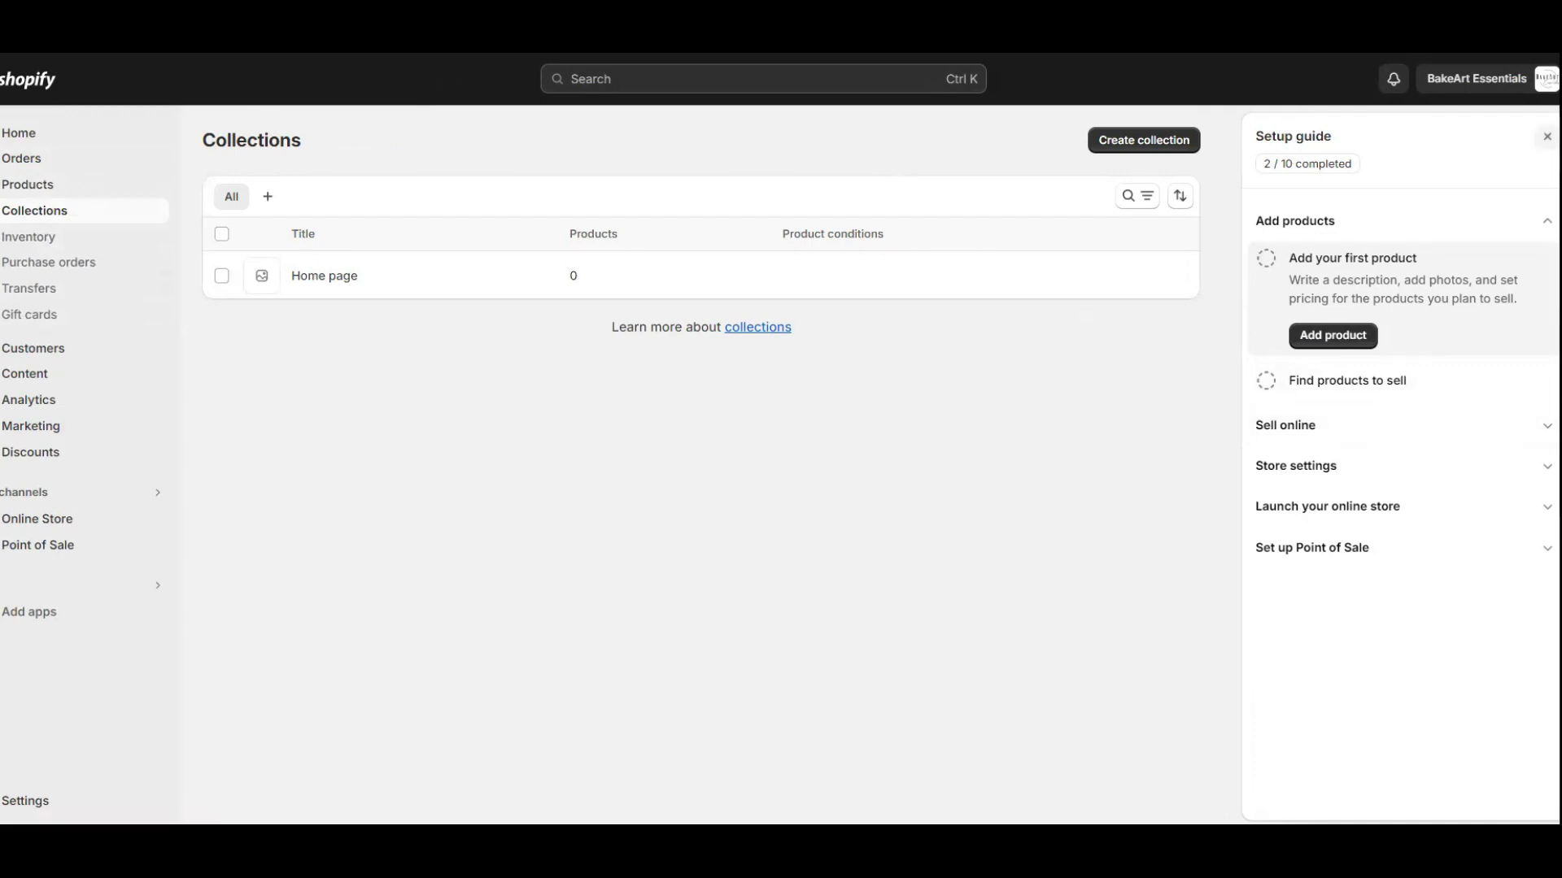
From the setup guide's Sell online tasks, open Buy new domain, then expand Store settings.
left_click(1366, 424)
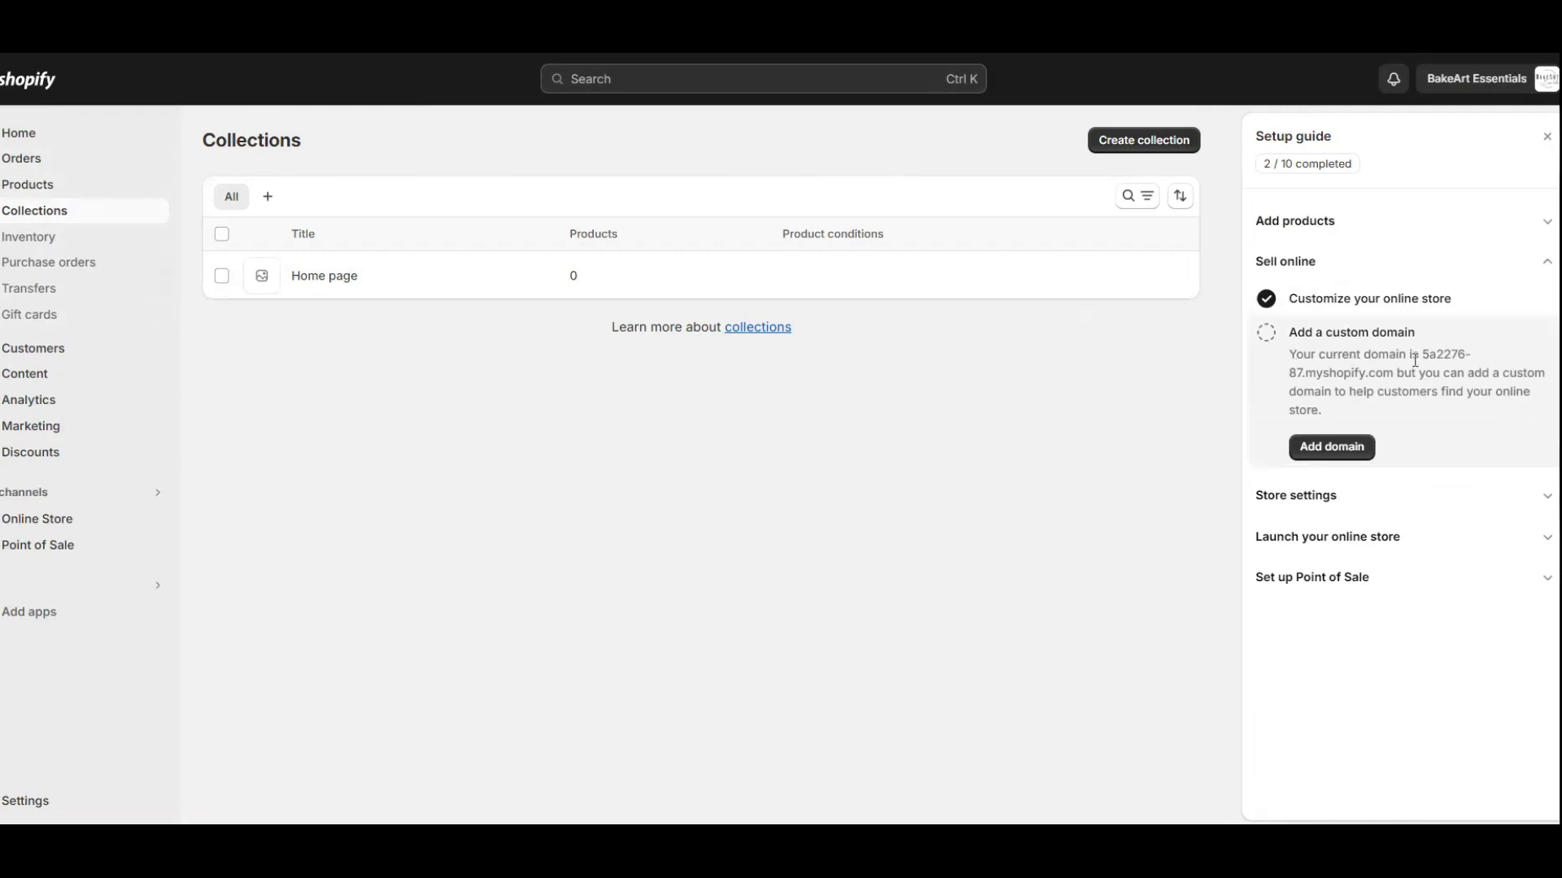
left_click(1334, 448)
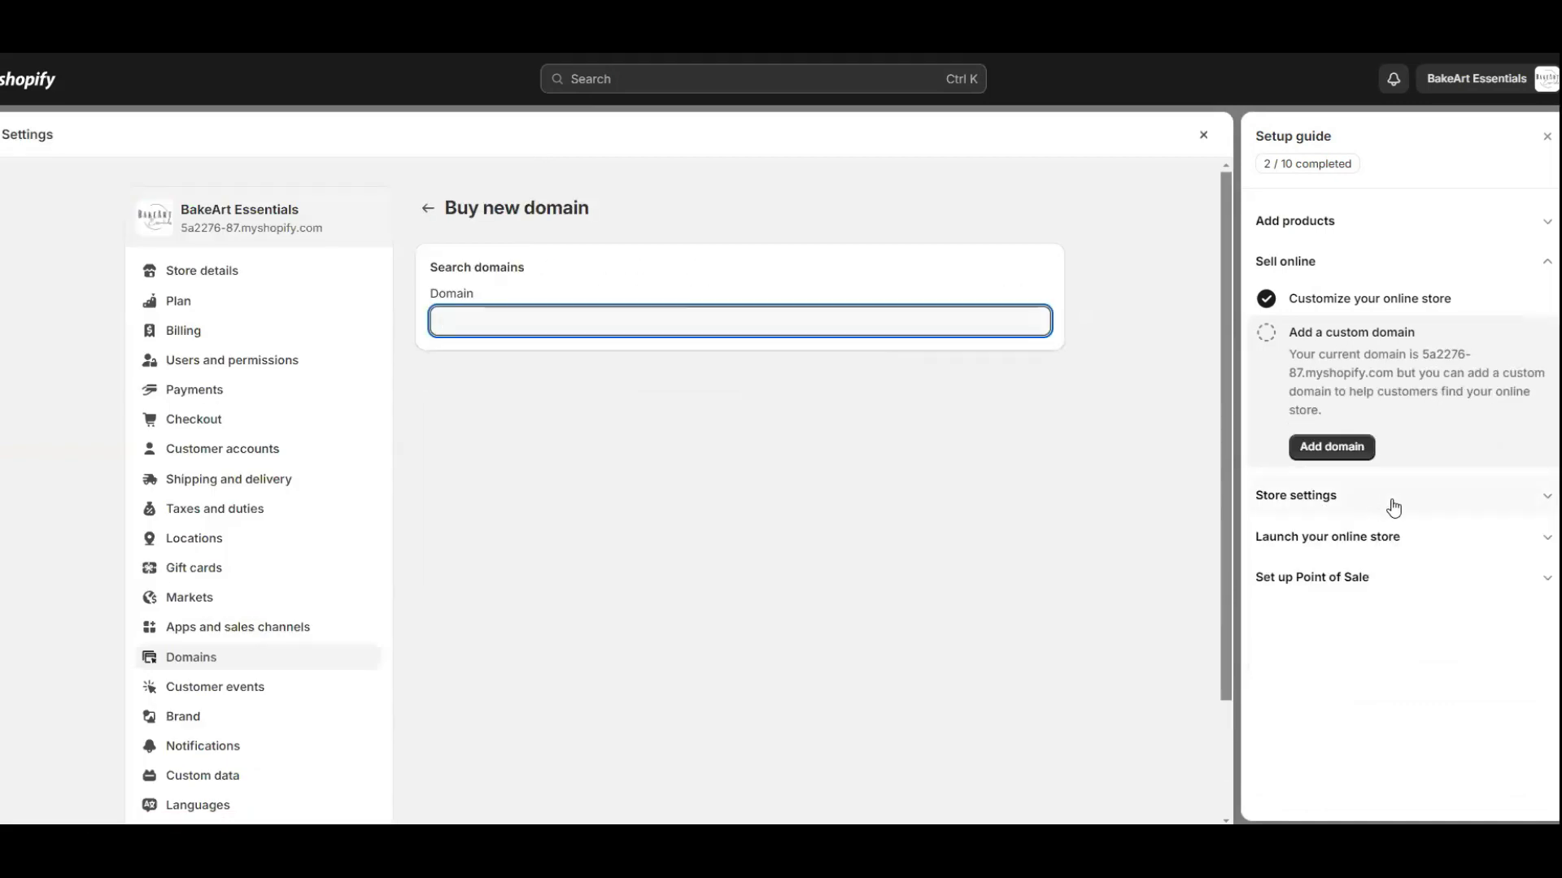
left_click(1407, 506)
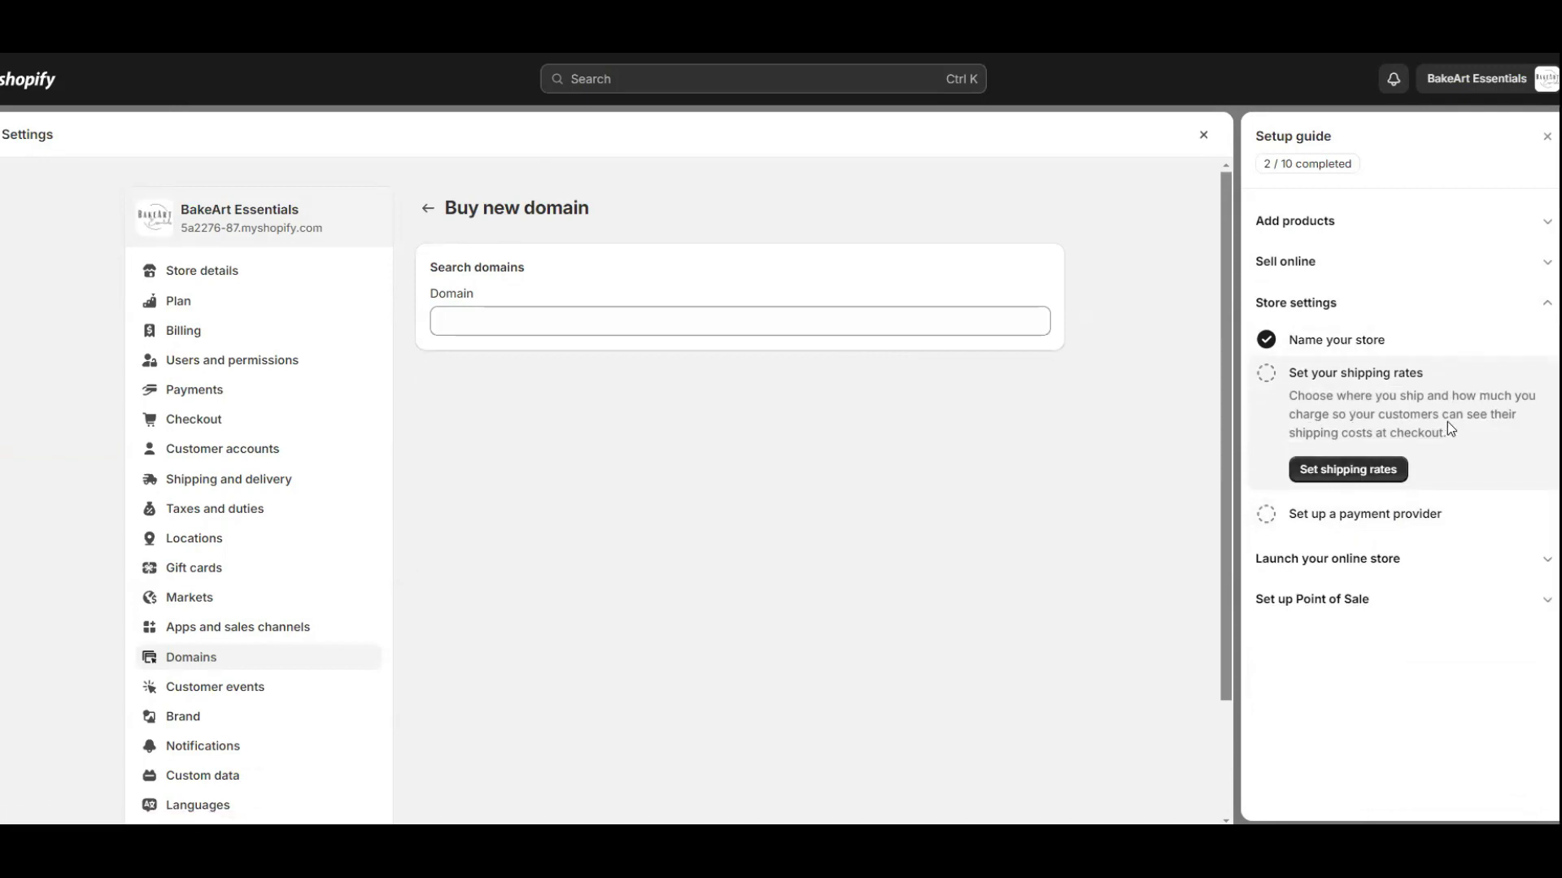
Add a shipping zone with a ₱1,100.00 PHP Standard rate to the general profile and save it.
left_click(1363, 472)
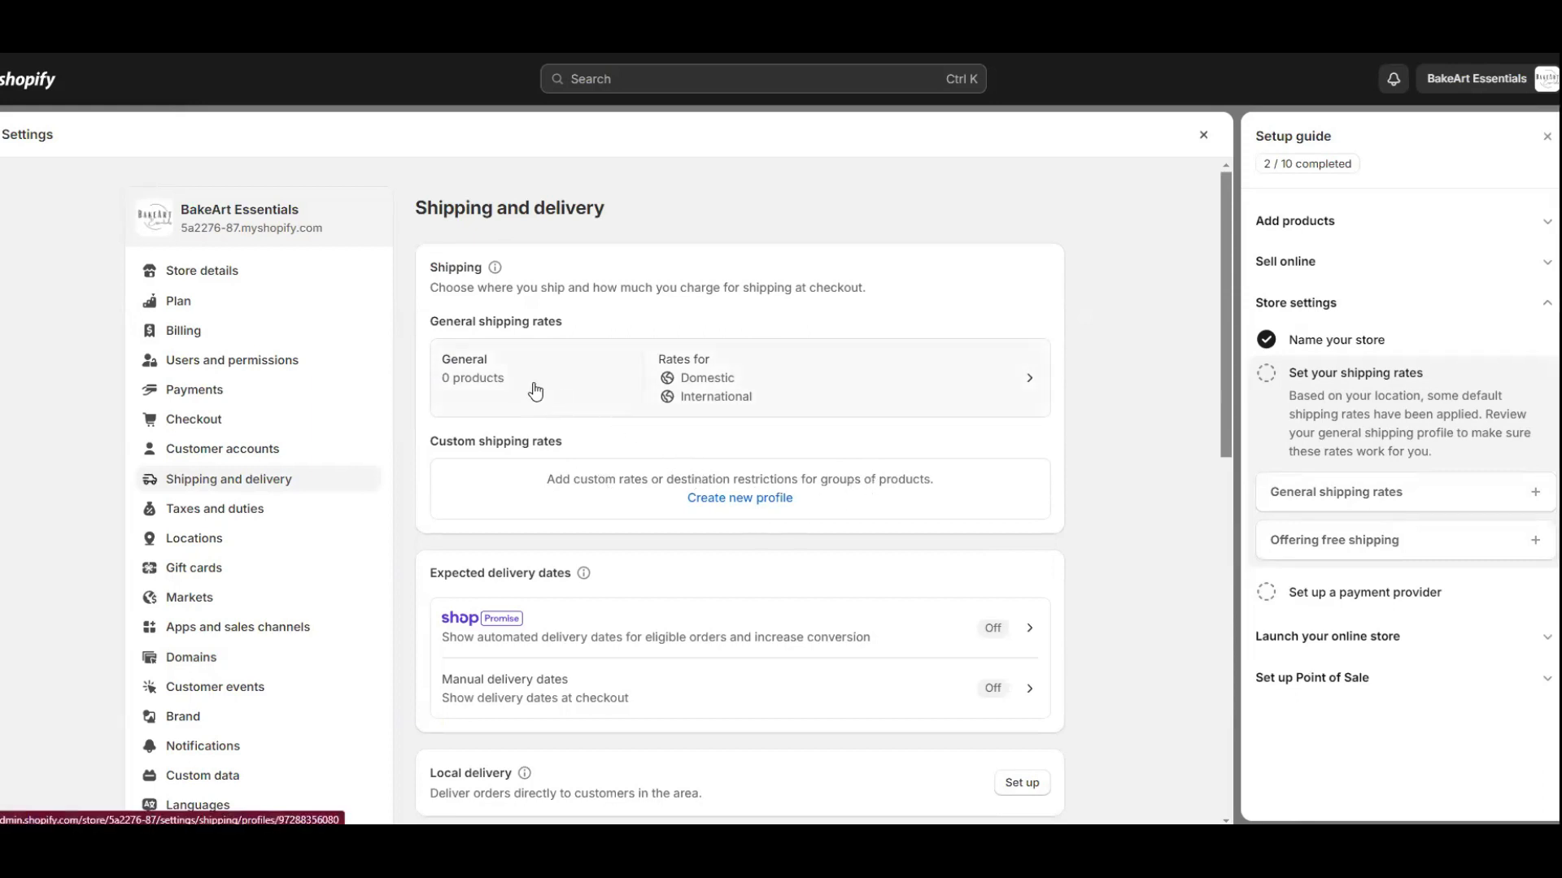
left_click(981, 385)
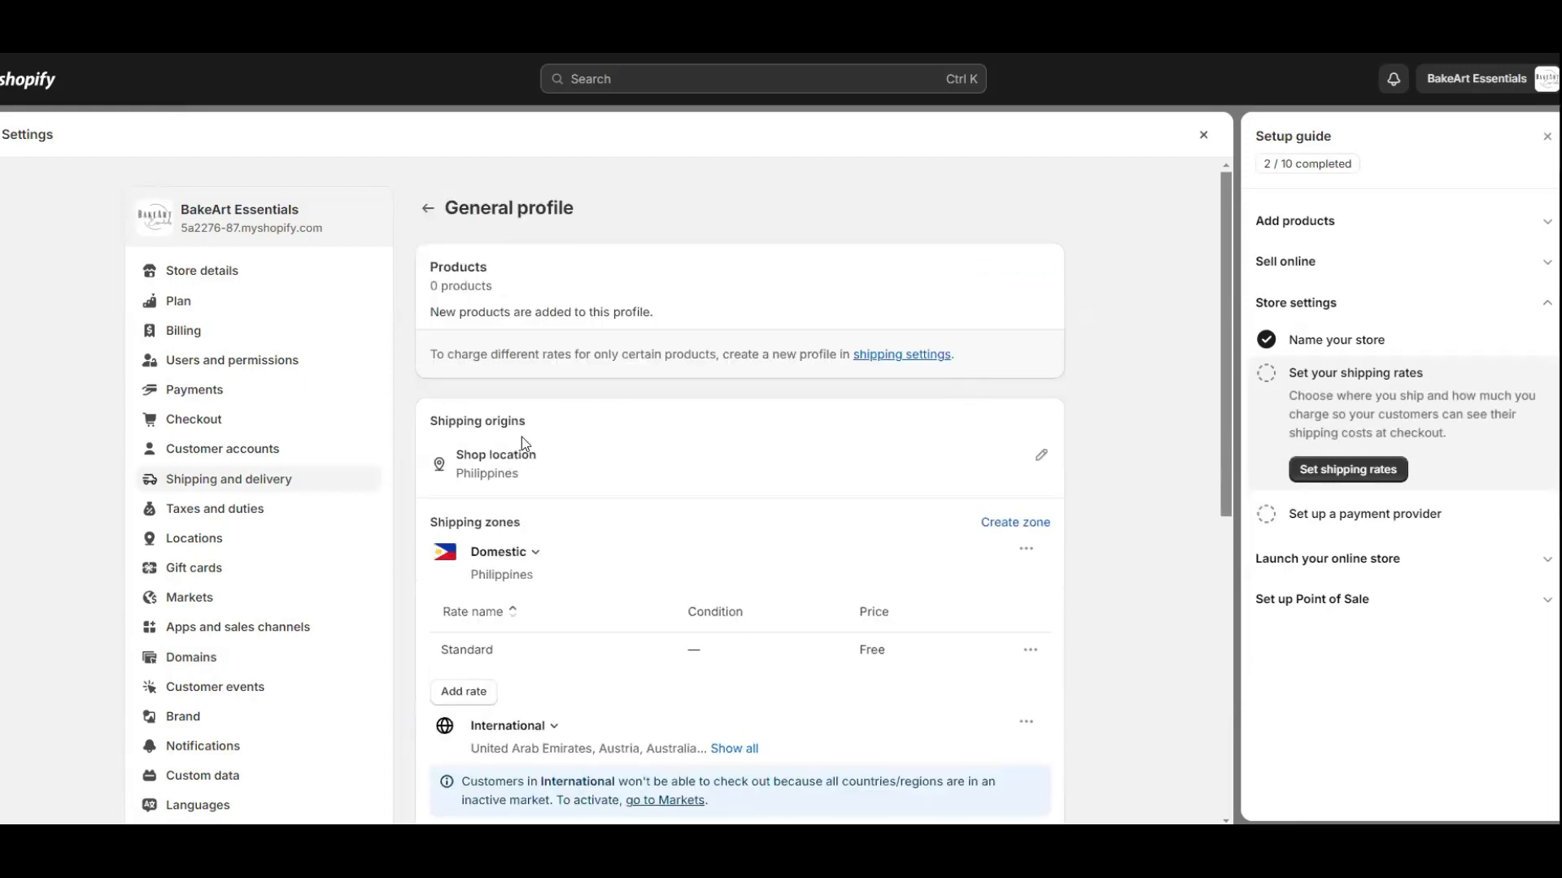
scroll(587, 464, "down", 3)
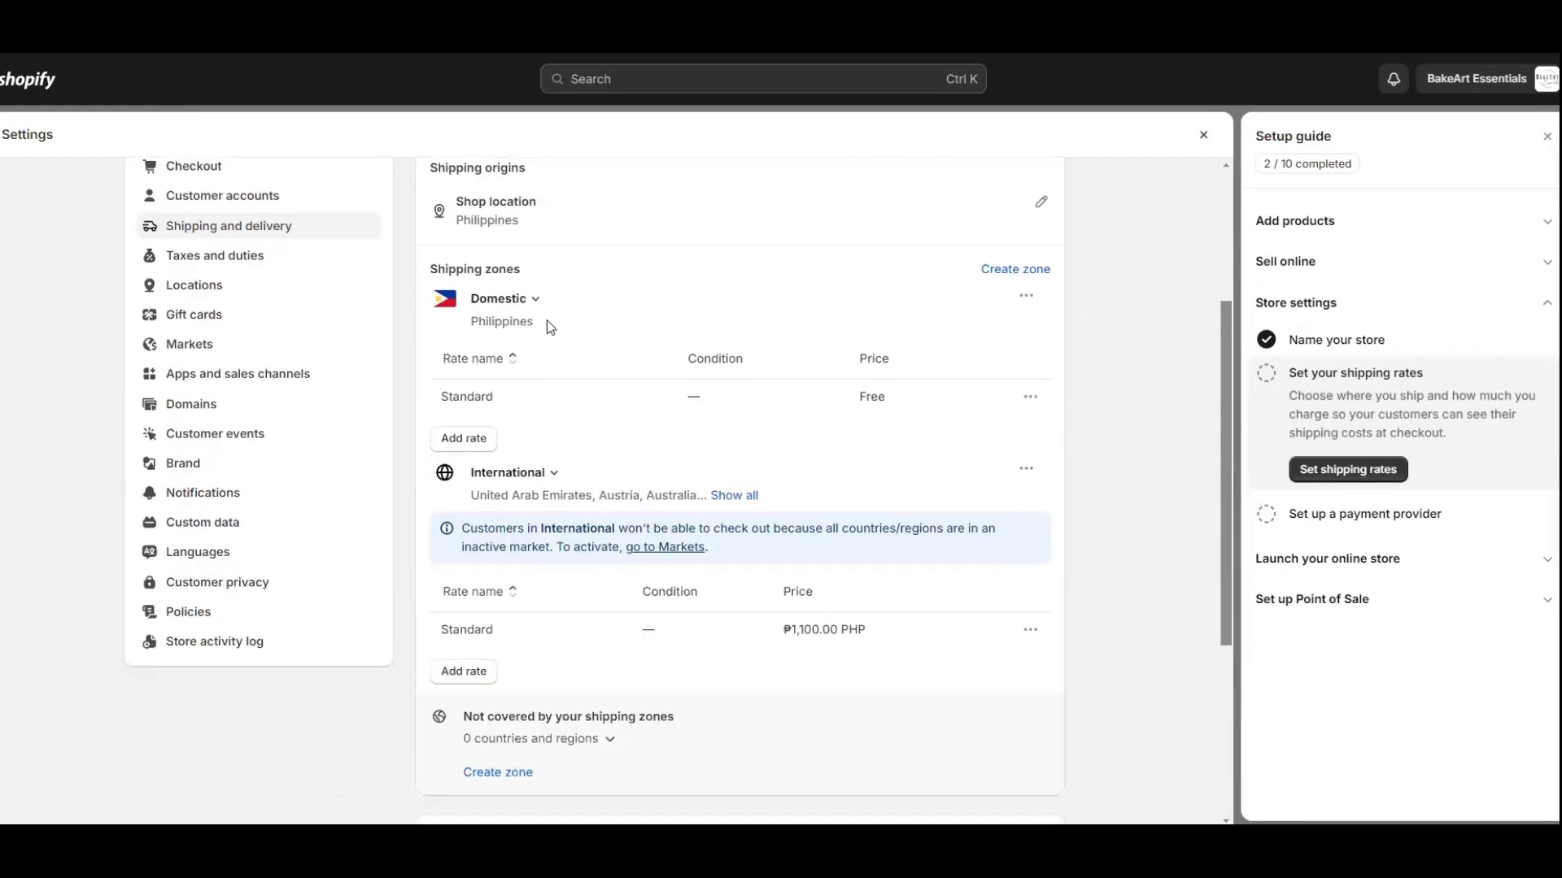
left_click(1012, 272)
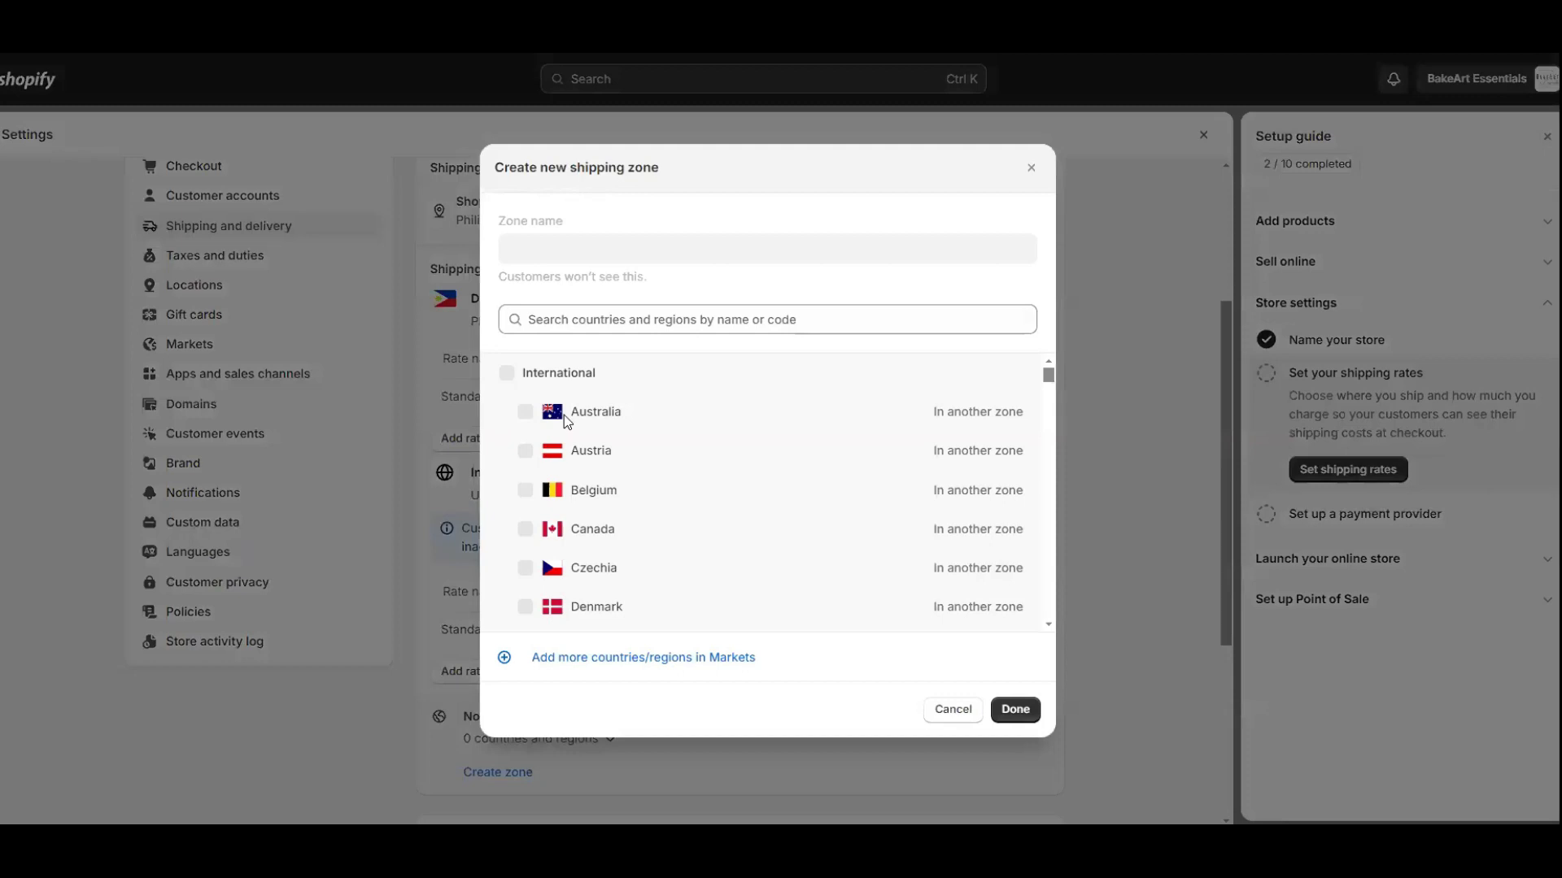
scroll(592, 607, "down", 10)
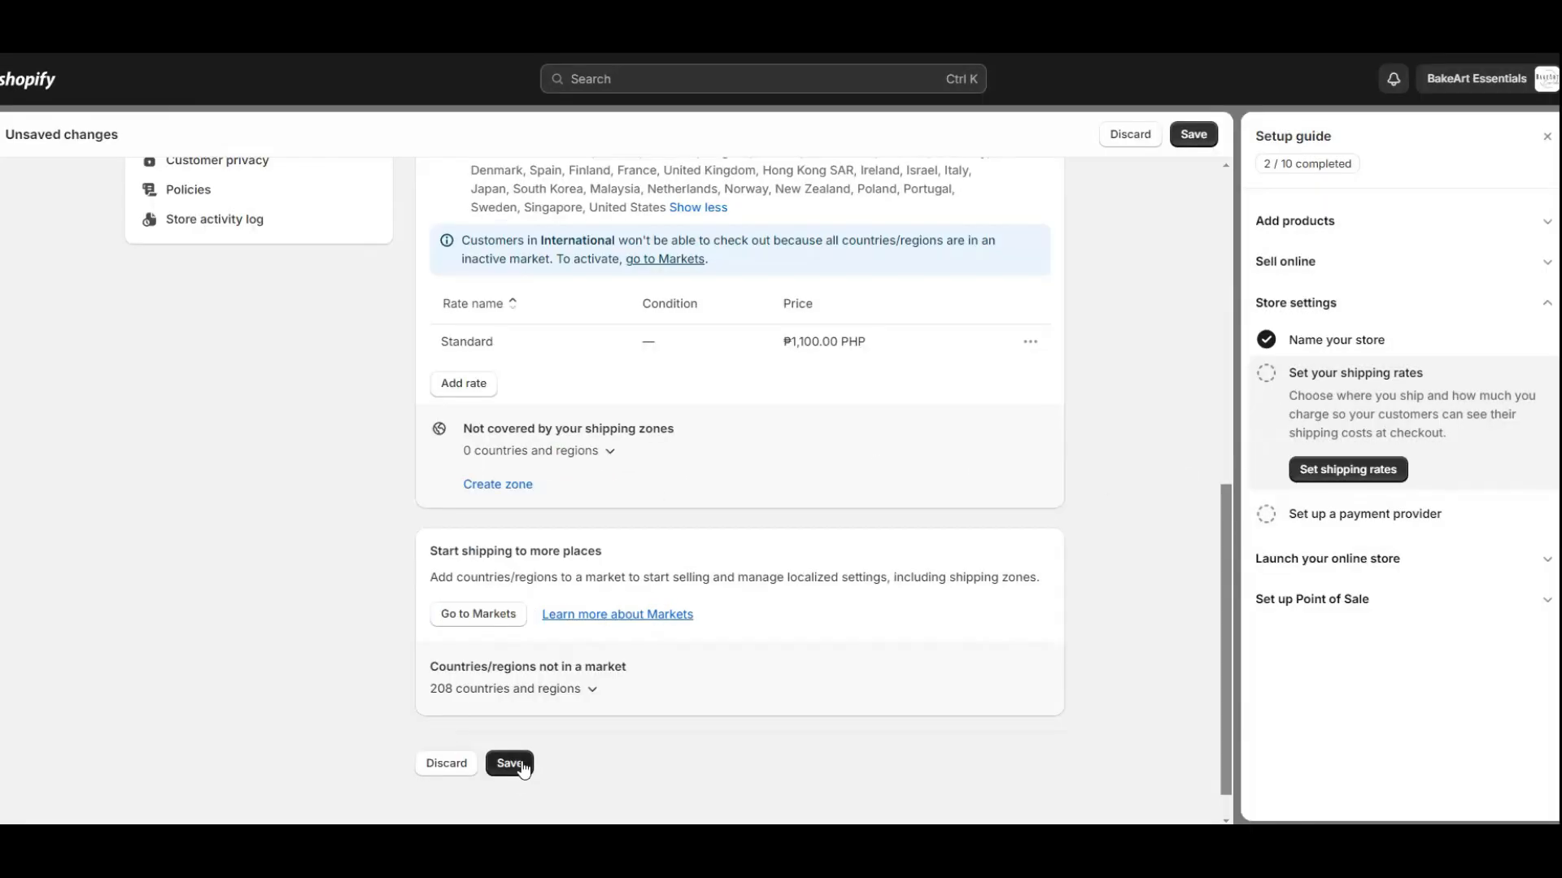
left_click(510, 764)
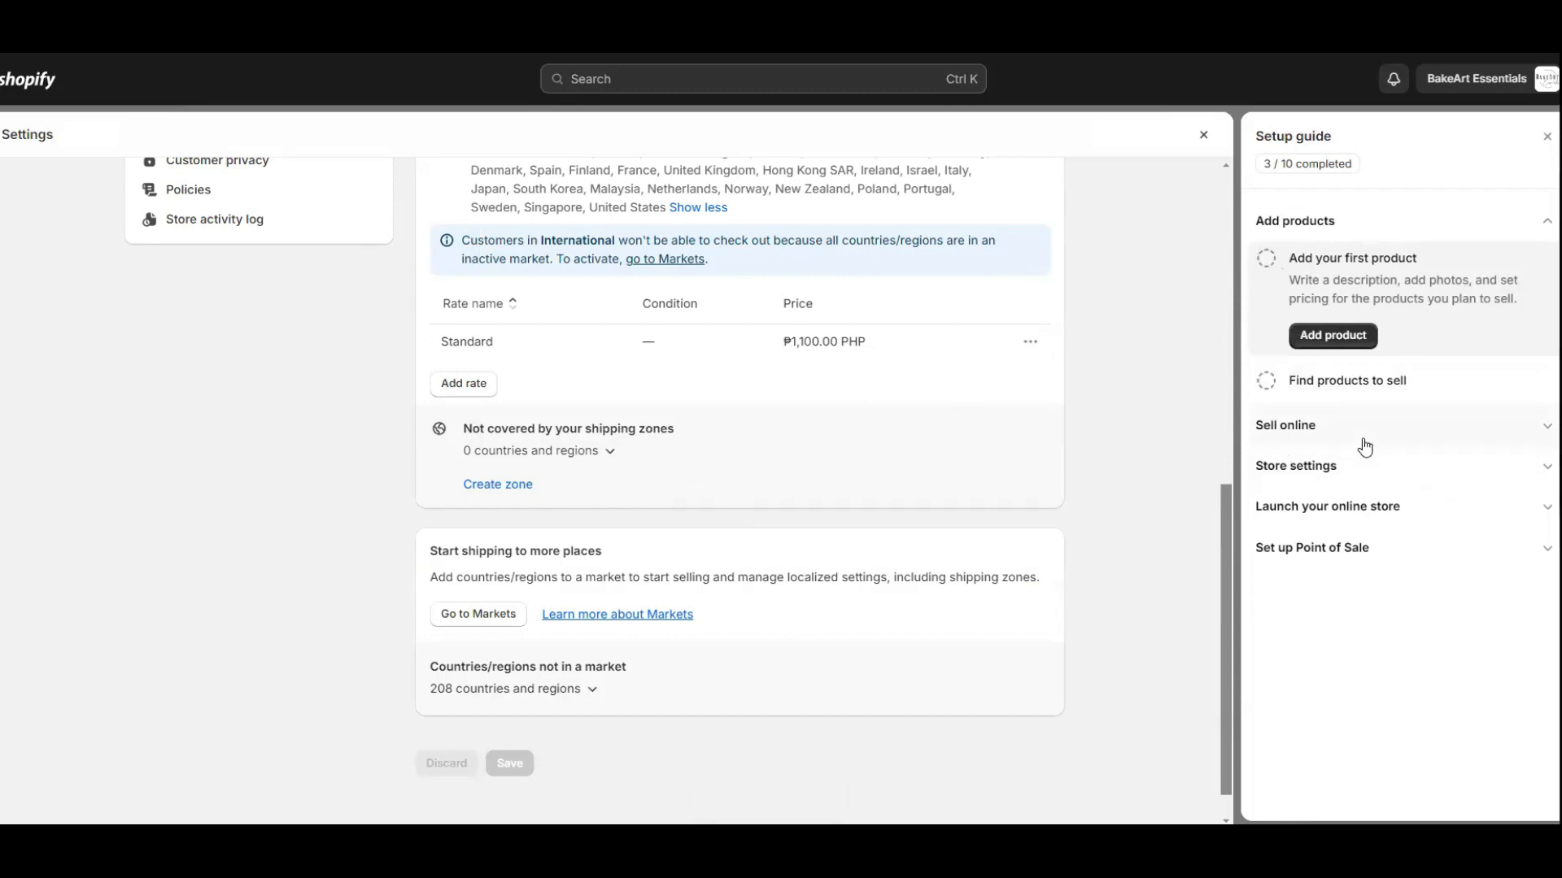
left_click(1387, 475)
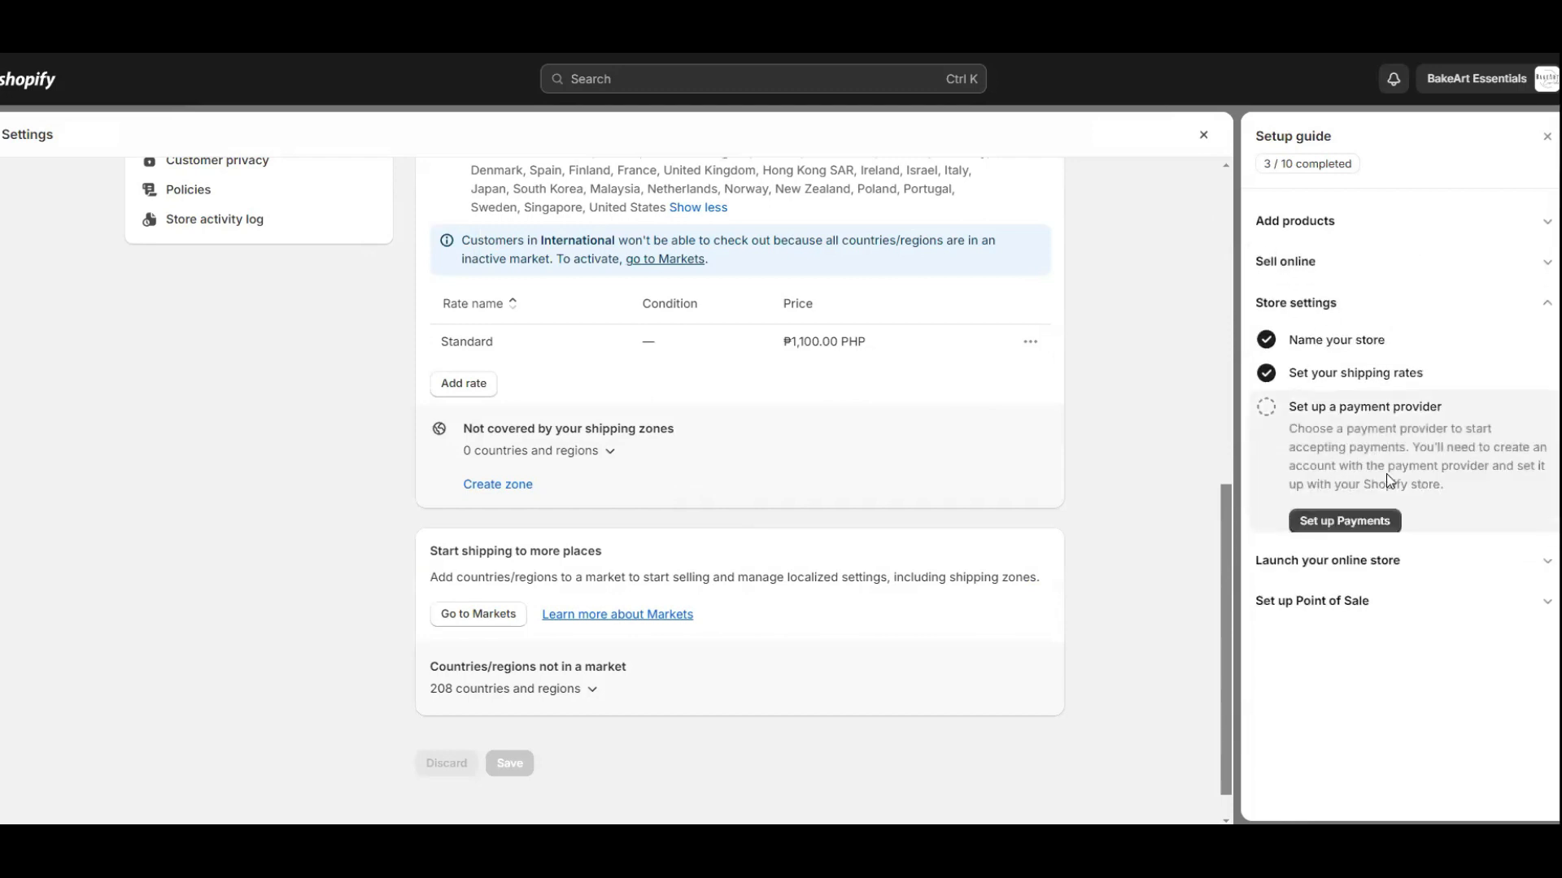
Browse third-party payment providers, view Adyen's details, return, and expand Launch your online store.
left_click(1334, 522)
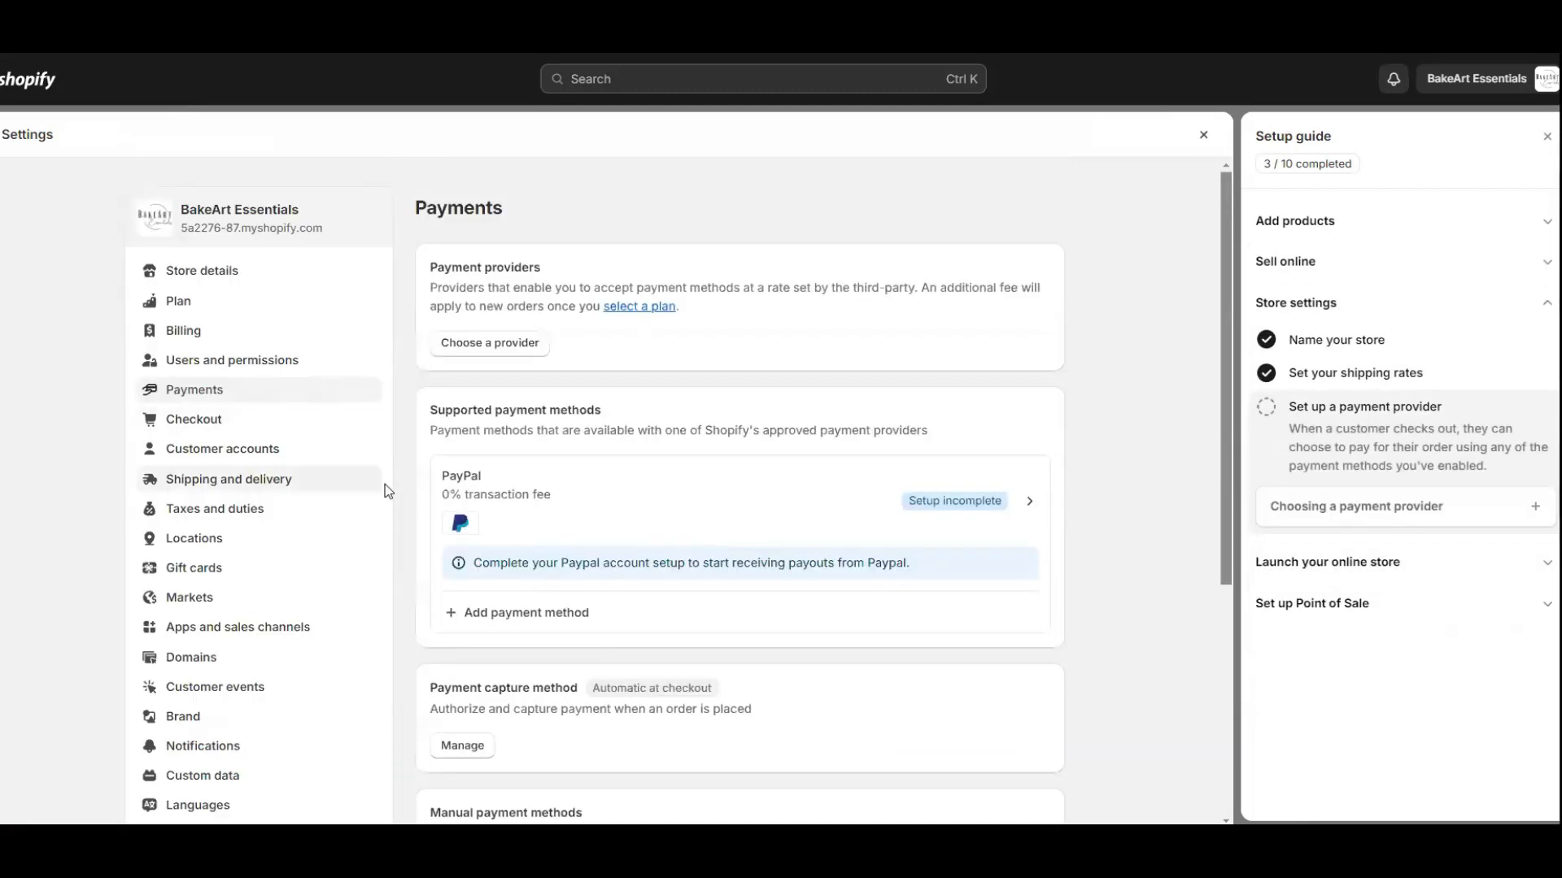
left_click(515, 348)
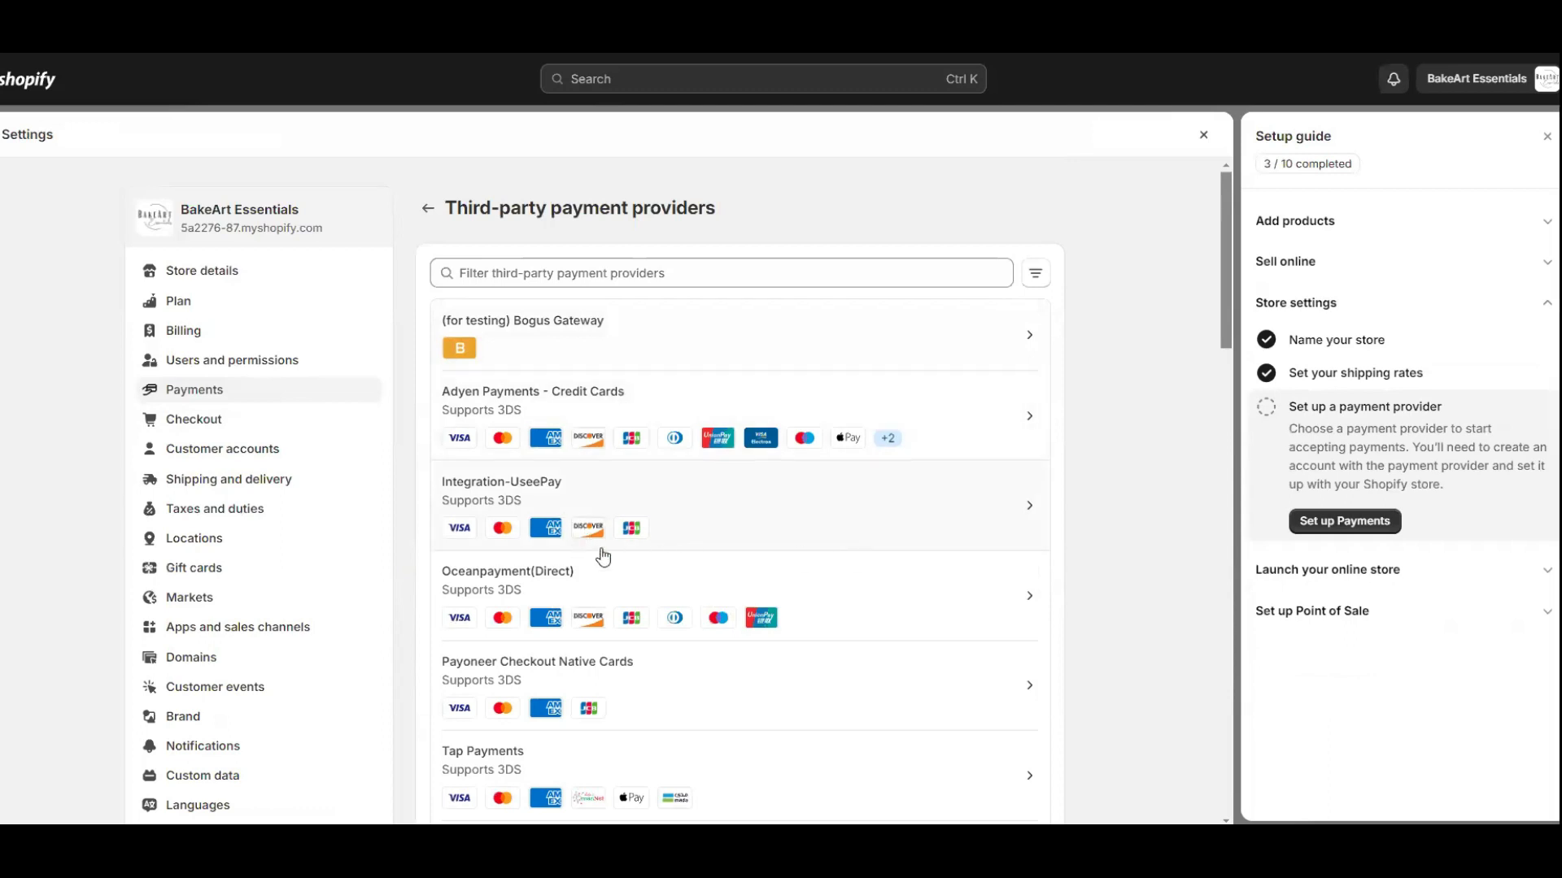
left_click(1029, 418)
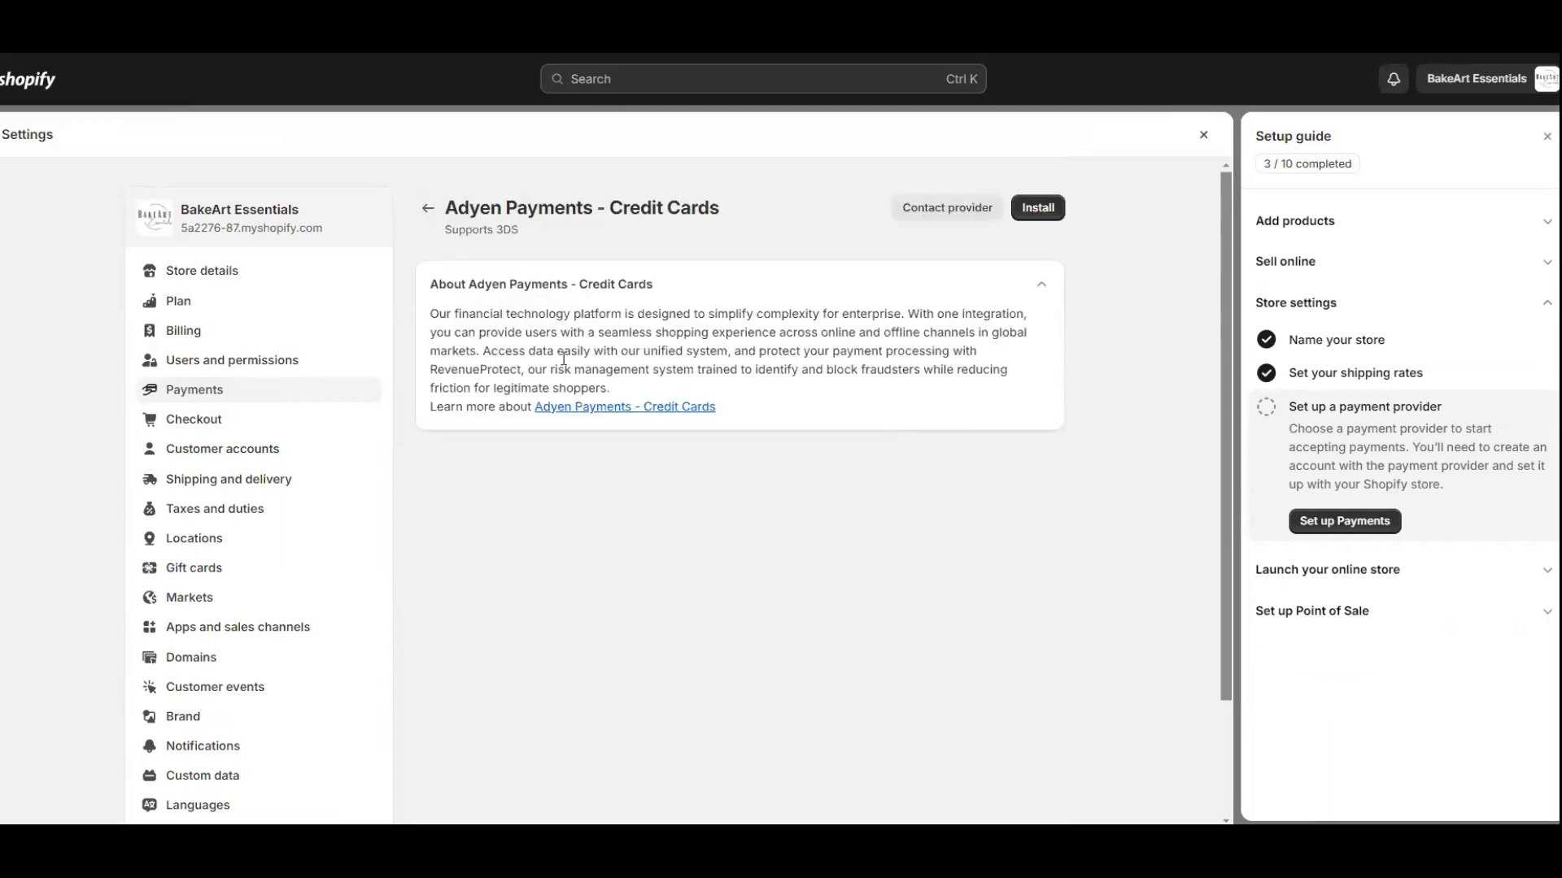
left_click(428, 208)
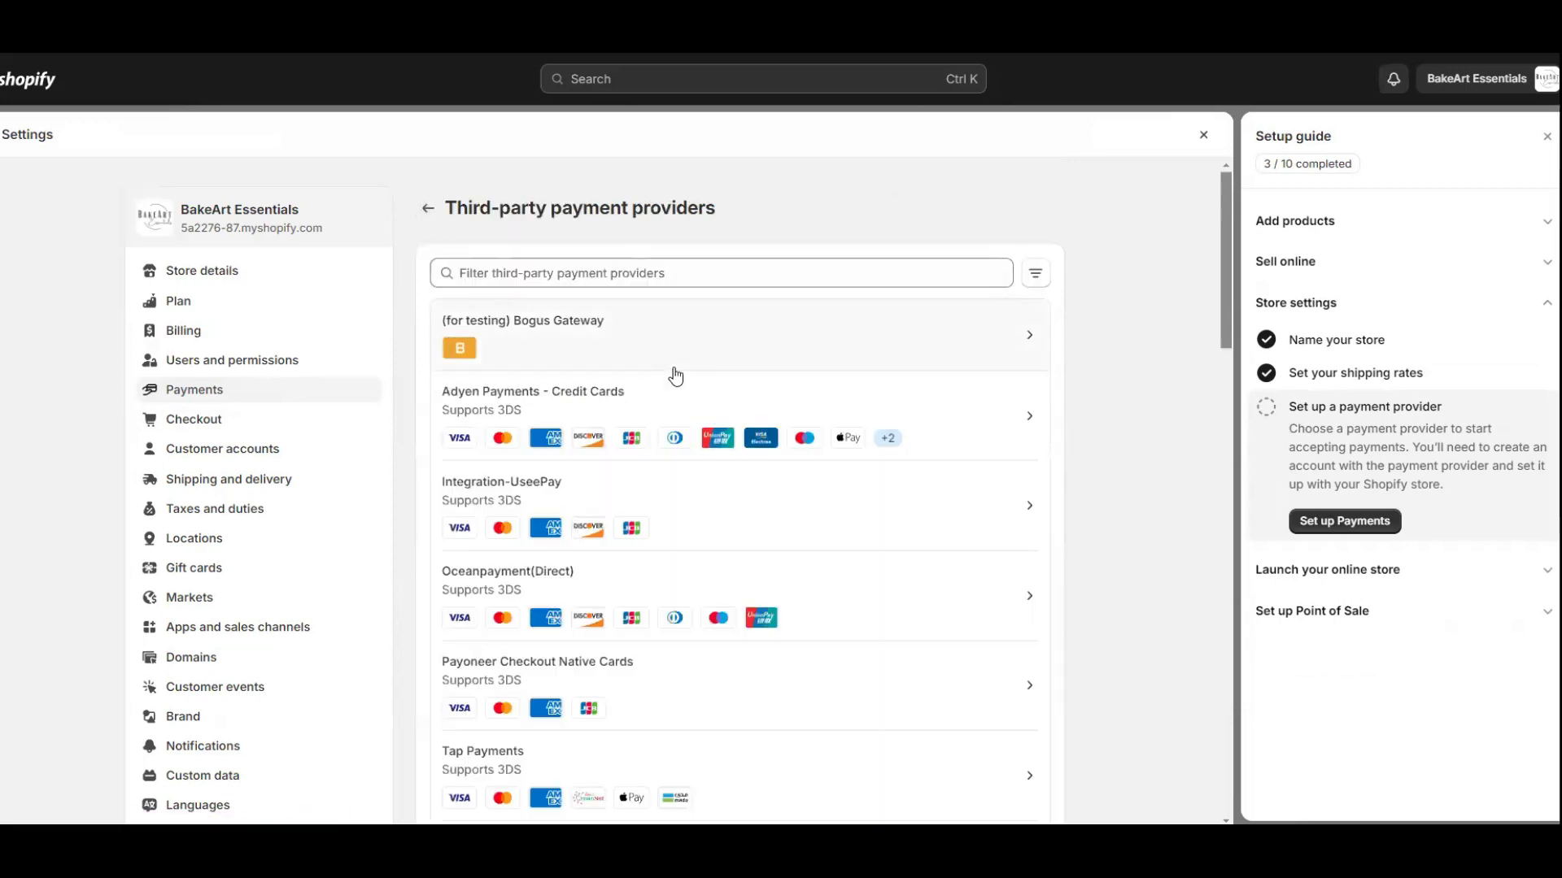
left_click(1302, 302)
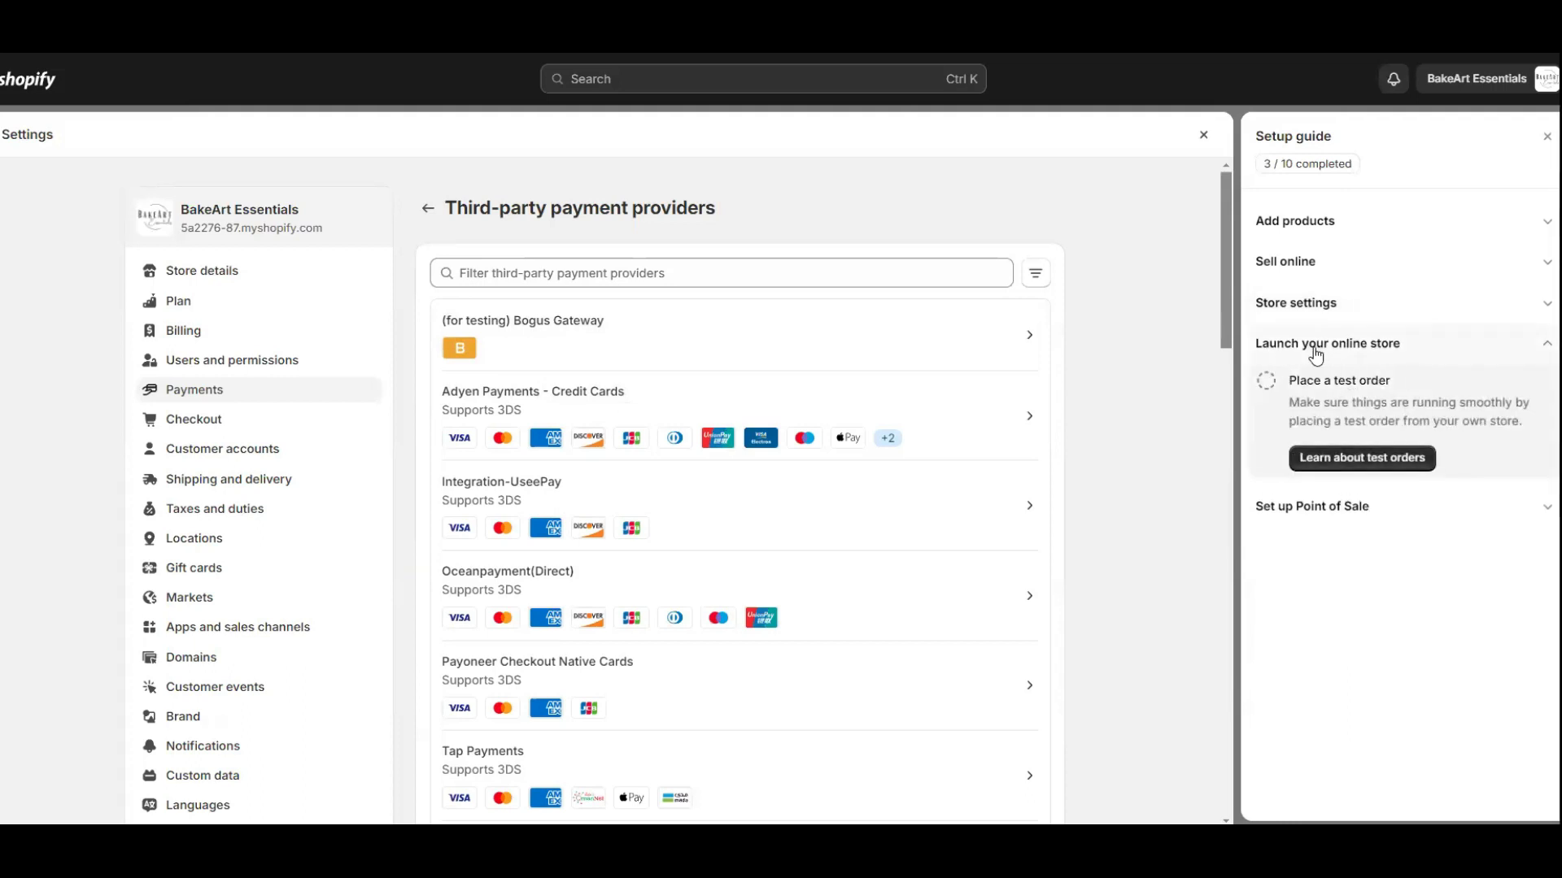
left_click(1350, 457)
scroll(363, 397, "down", 1)
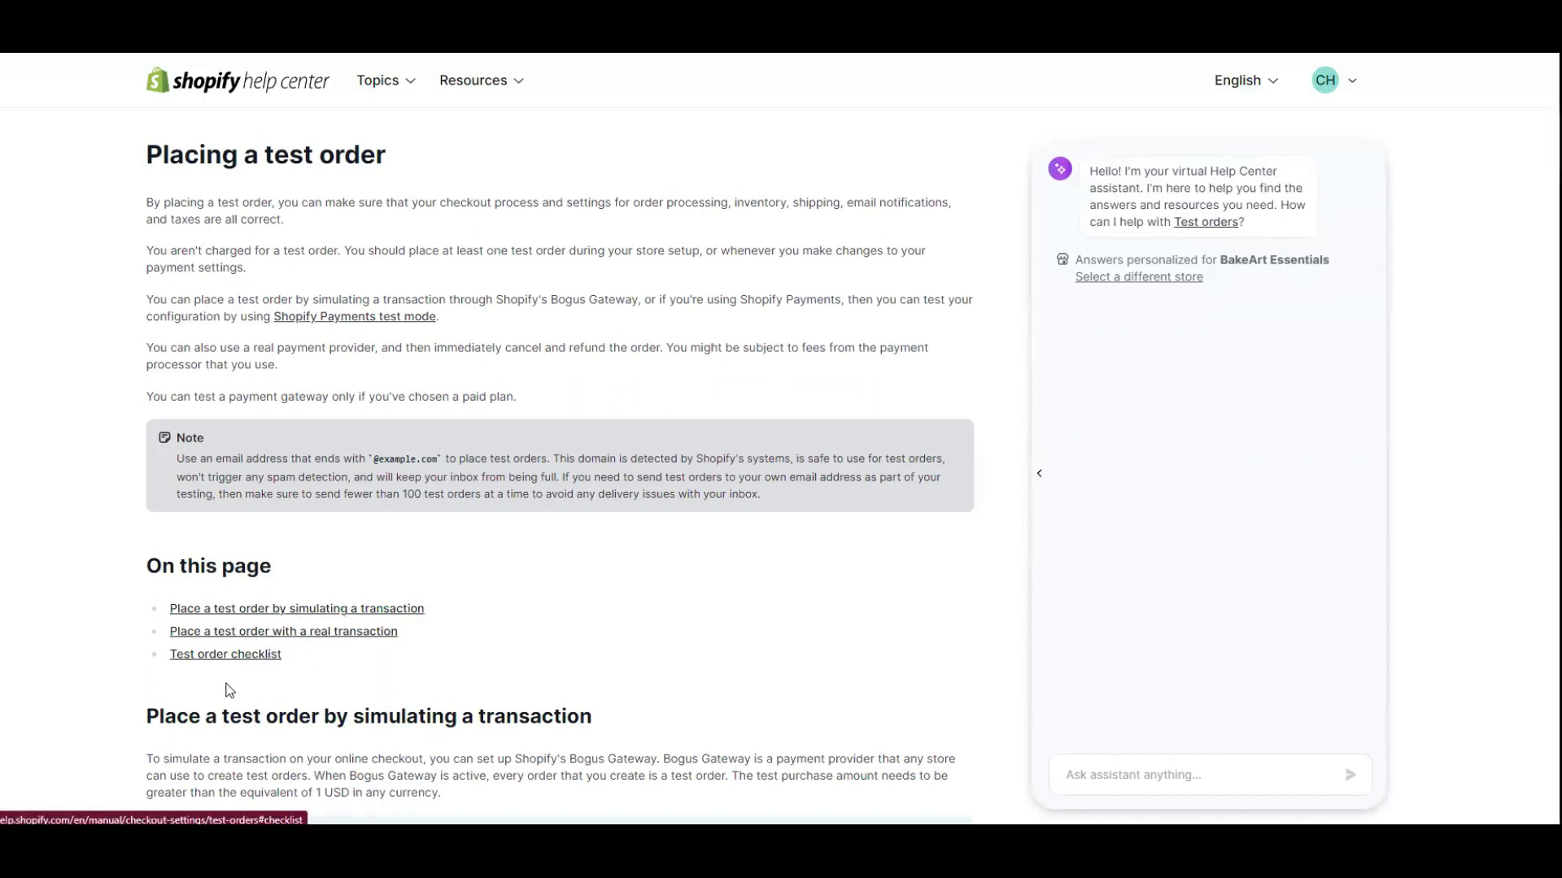
scroll(428, 665, "down", 3)
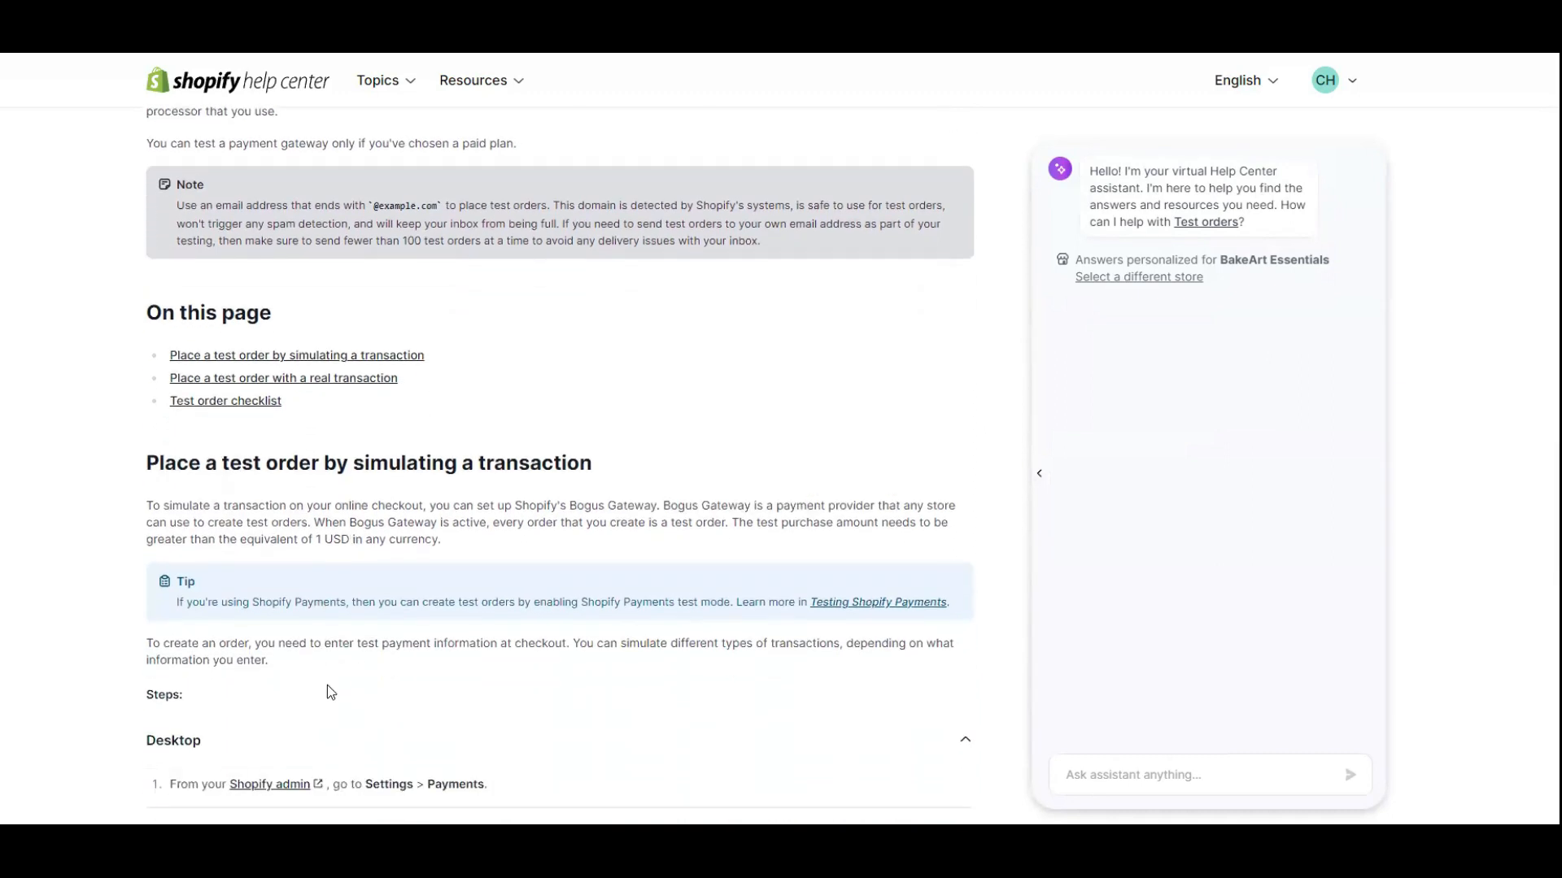
scroll(325, 699, "down", 2)
scroll(305, 434, "up", 2)
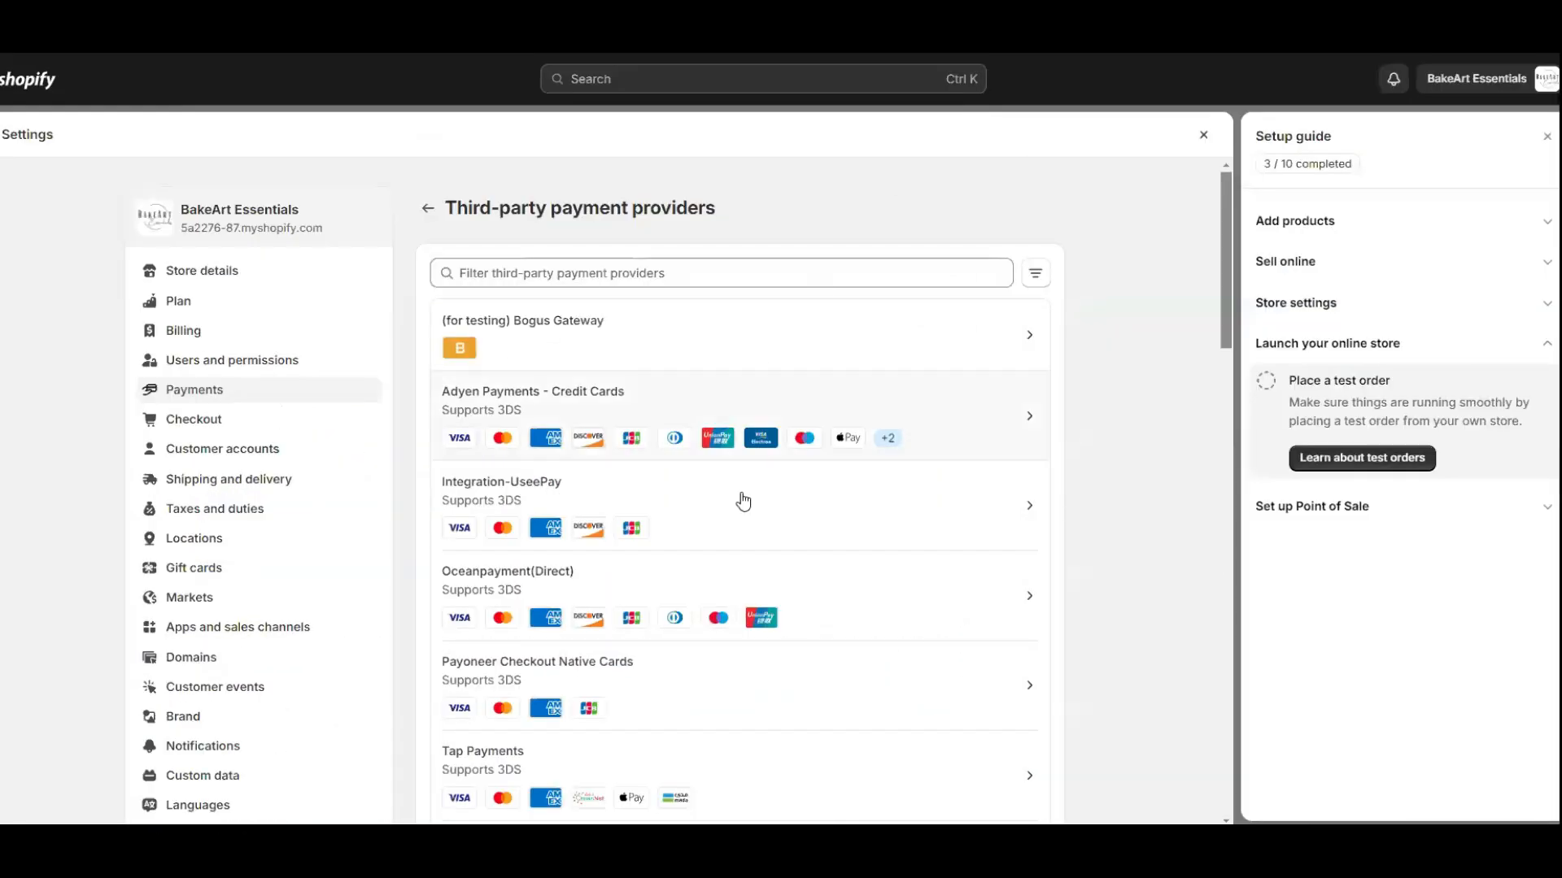
Expand the Point of Sale tasks, visit Analytics, minimize the trial reminder, and open Reports.
left_click(1527, 518)
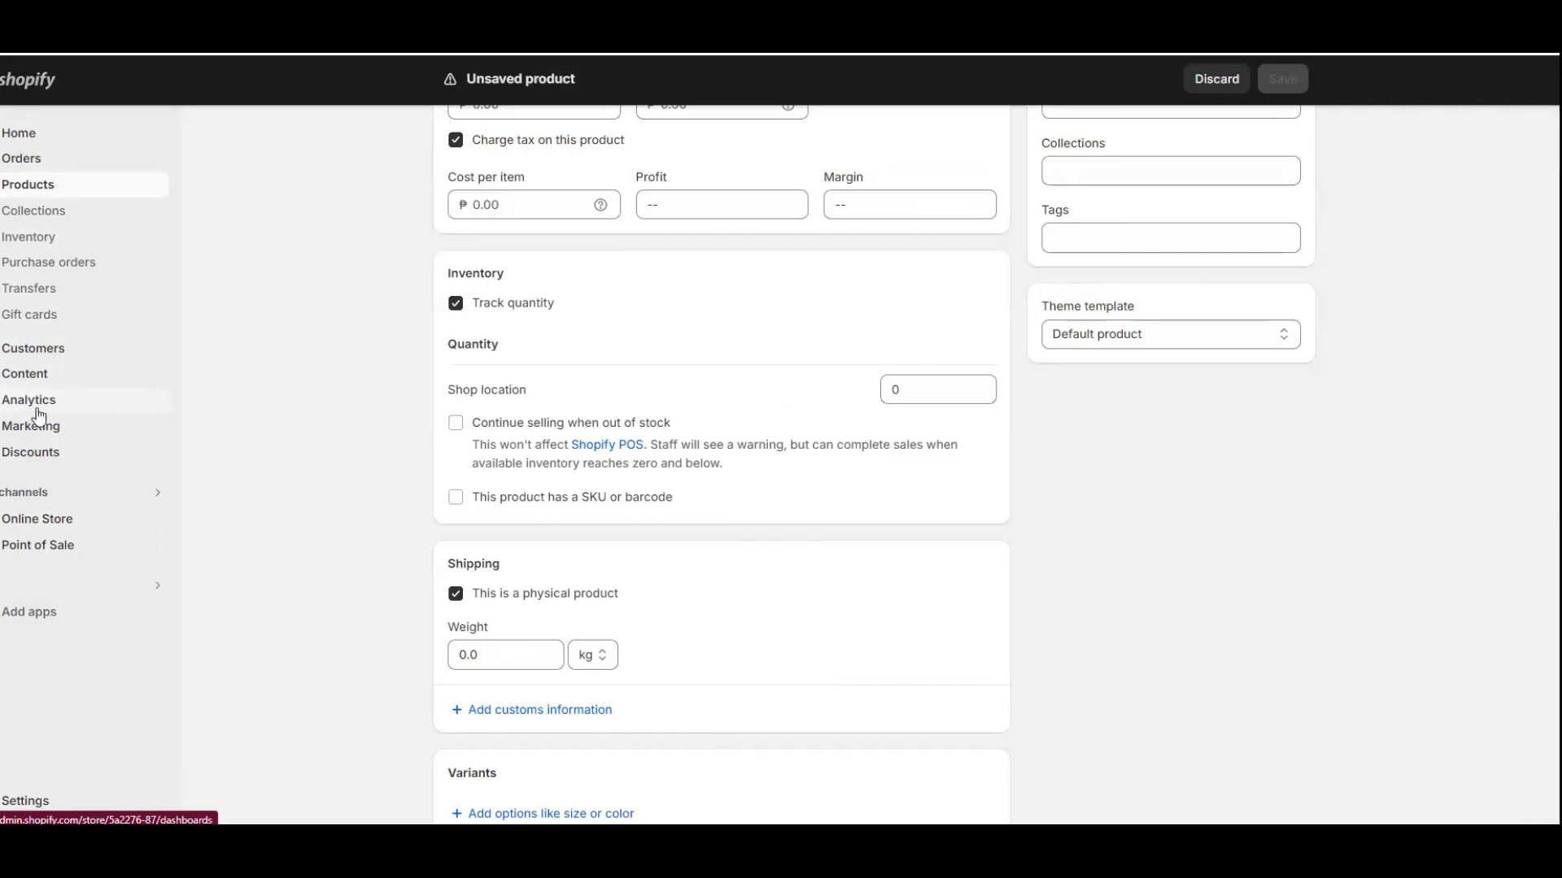
left_click(33, 399)
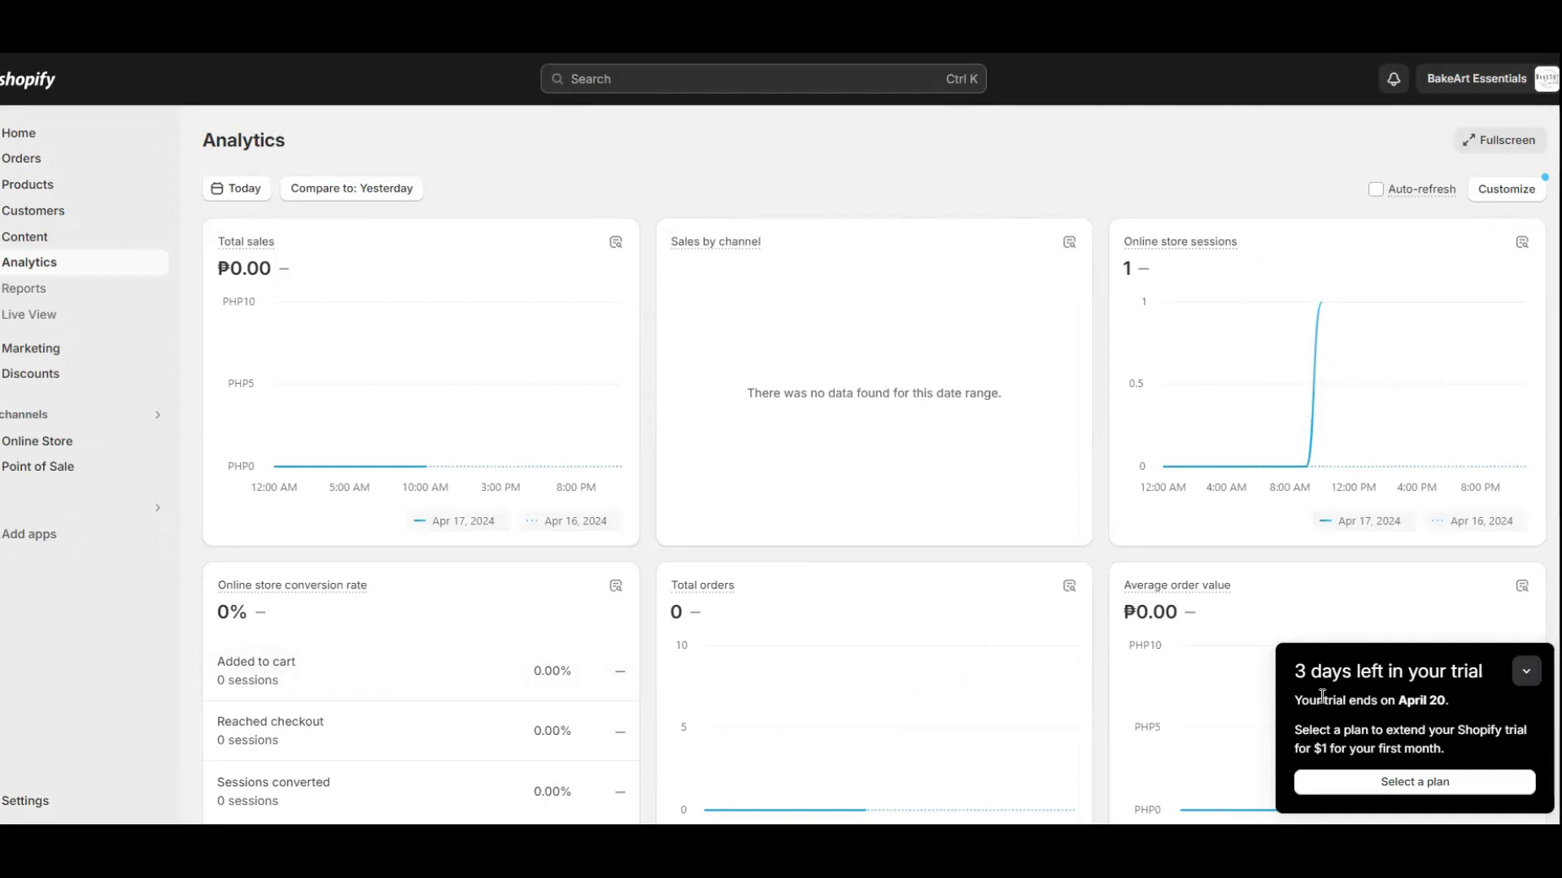
left_click(1526, 672)
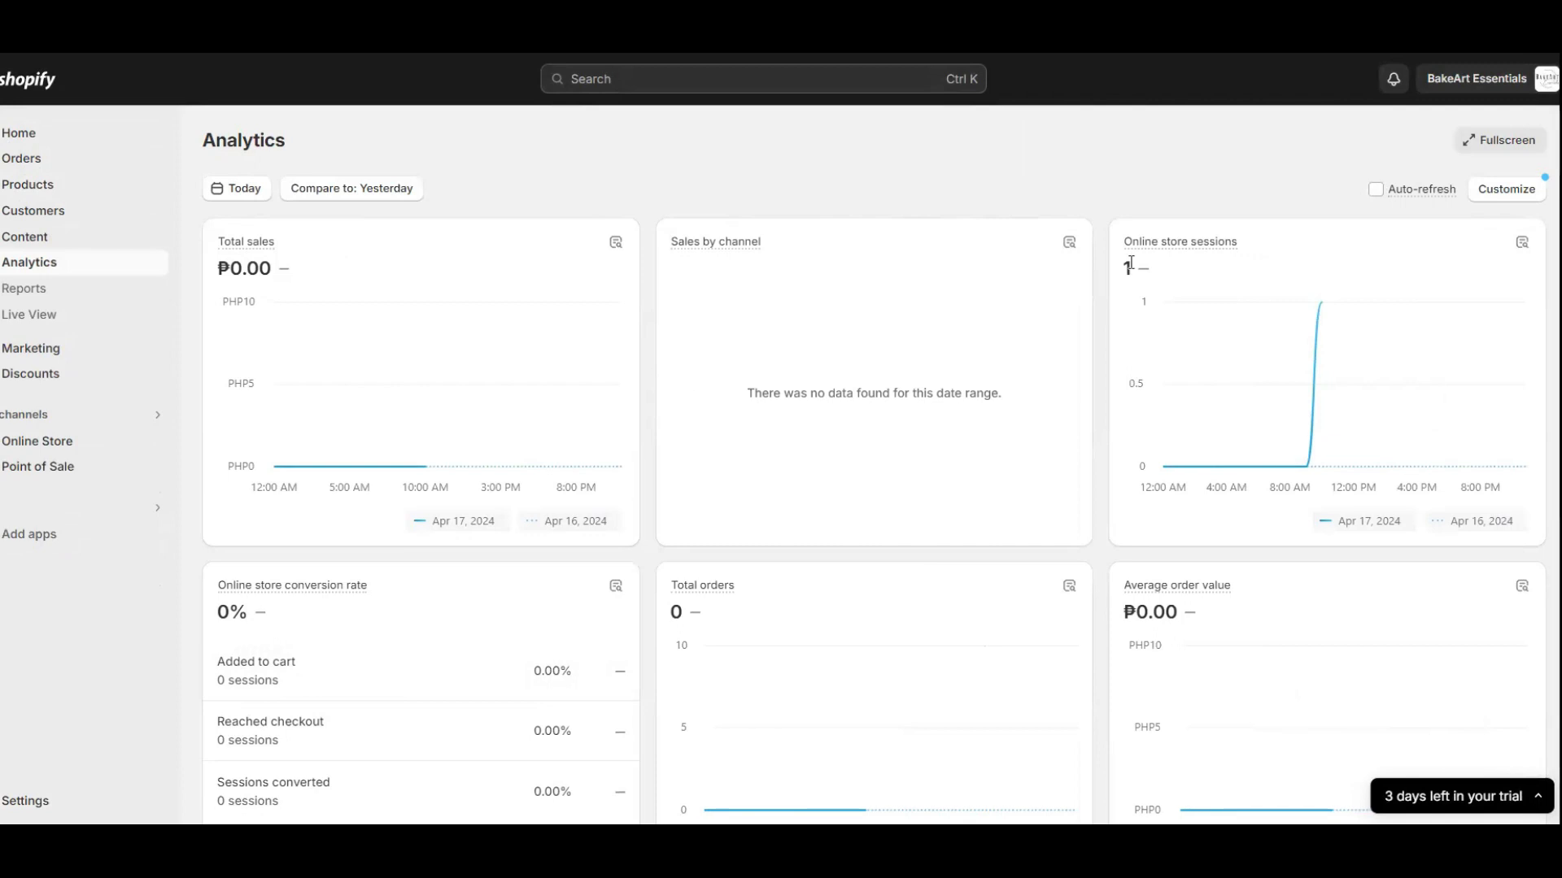
scroll(1130, 262, "down", 5)
scroll(645, 400, "up", 5)
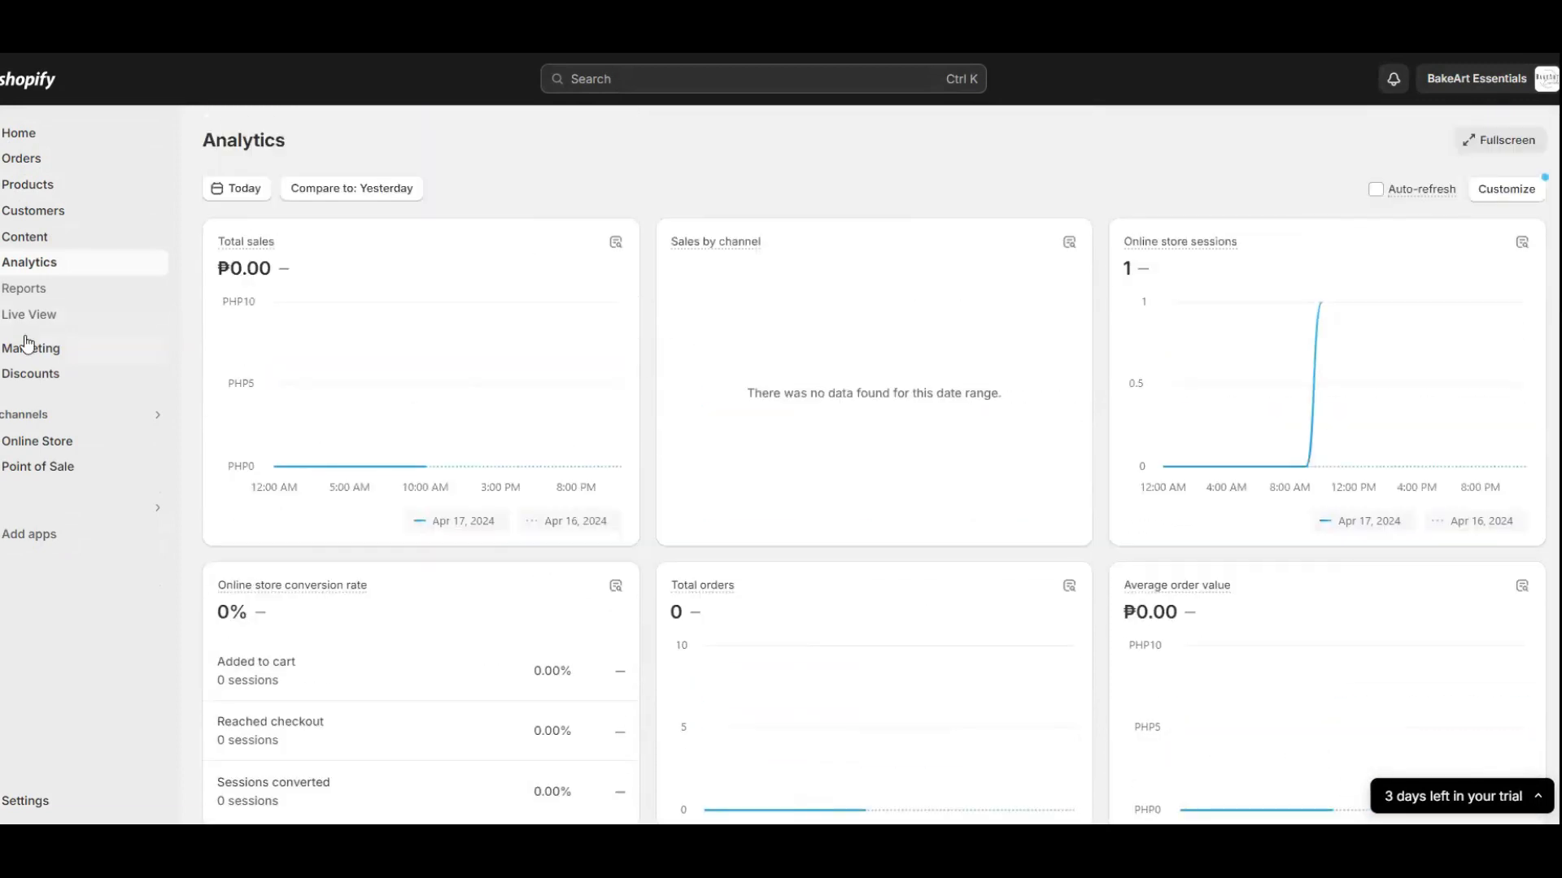
left_click(24, 289)
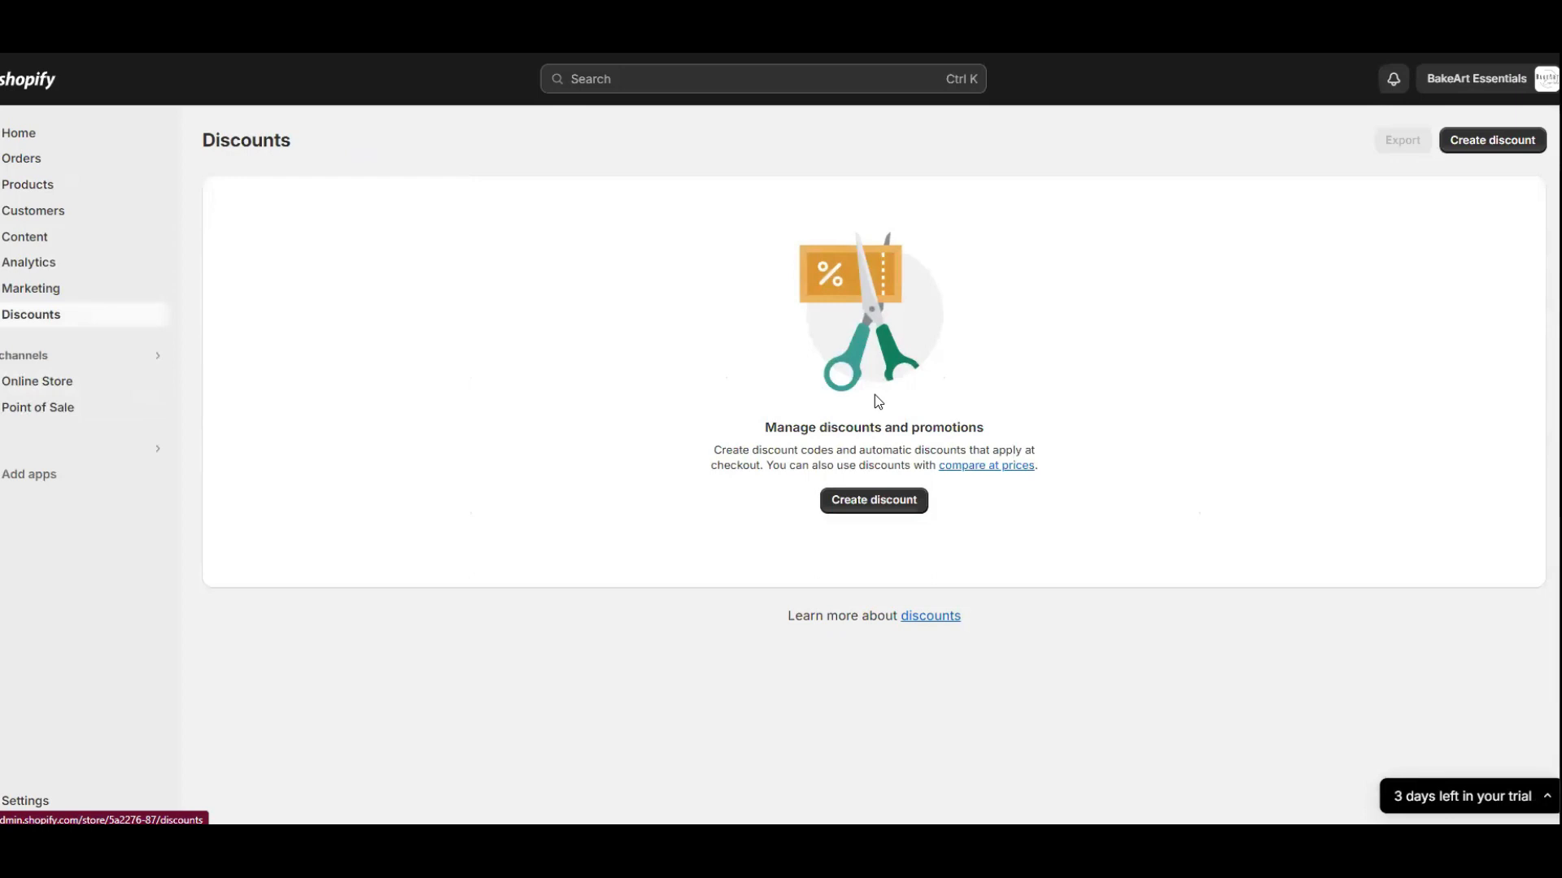
Start an Amount off products discount with code BAE123 at 20% off.
left_click(864, 501)
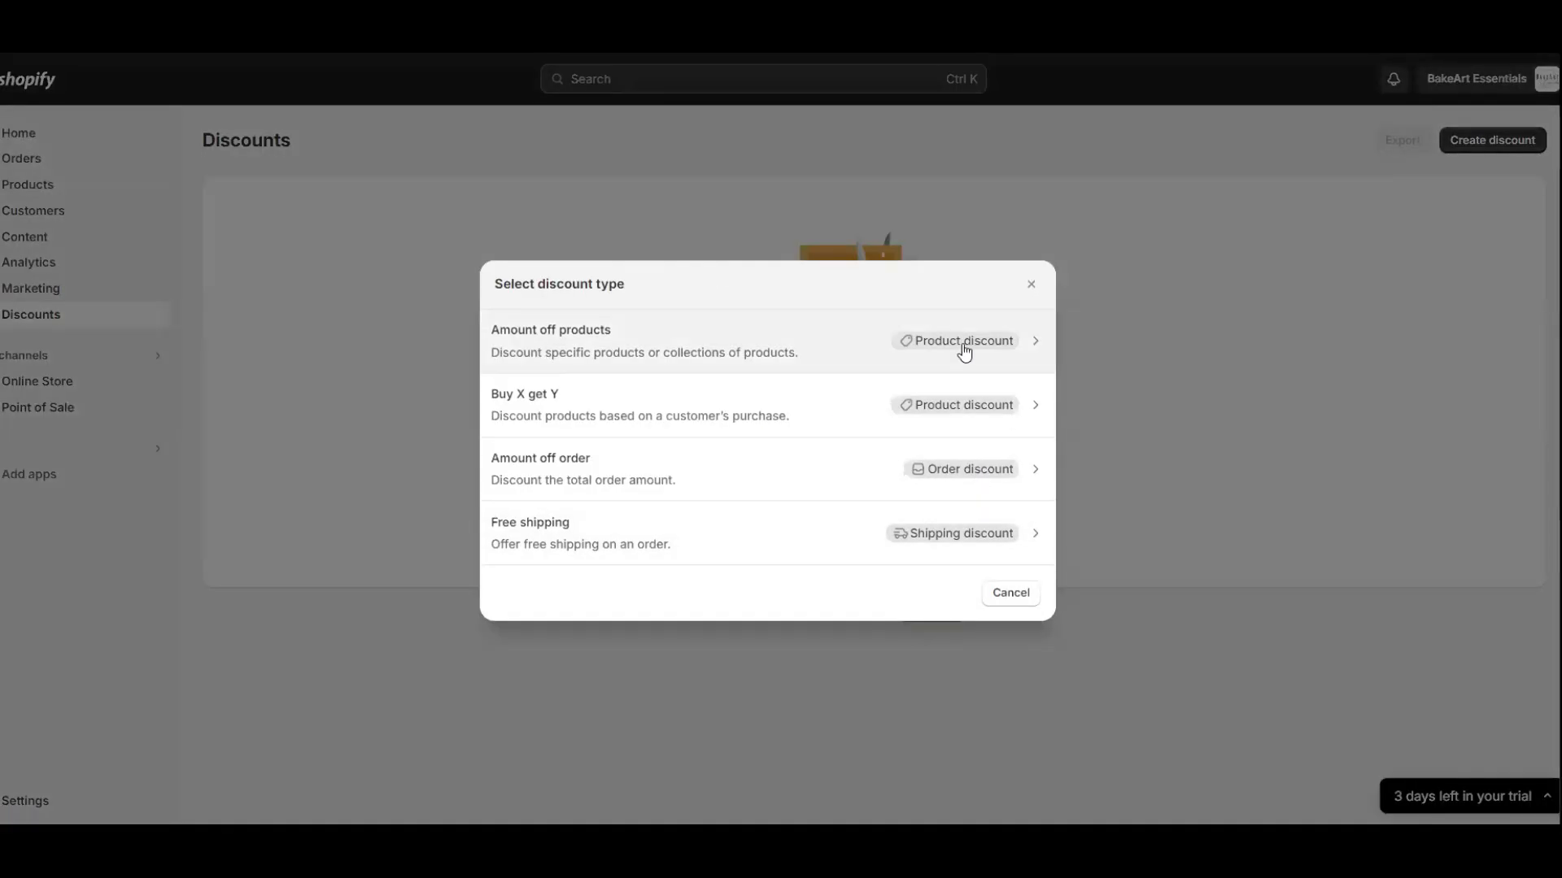
left_click(962, 346)
left_click(846, 334)
type("BAE123")
key("Tab")
left_click(857, 440)
type("20")
Apply the discount to specific products and require a ₱1,000.00 minimum purchase amount.
left_click(548, 519)
left_click(526, 549)
left_click(954, 555)
left_click(953, 656)
left_click(491, 686)
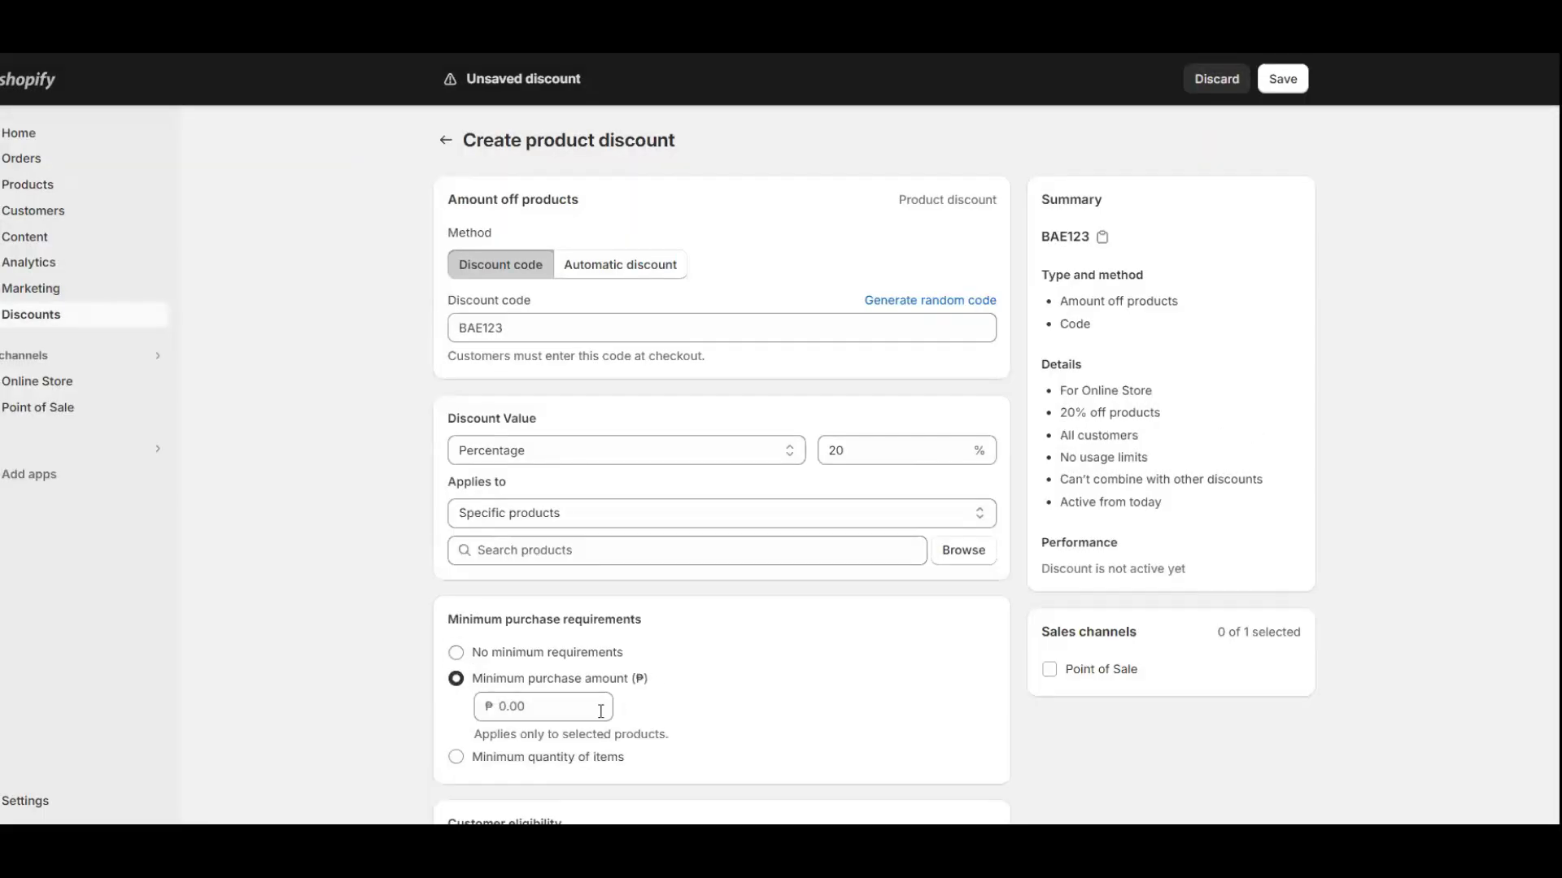
type("1000")
scroll(592, 540, "down", 3)
left_click(456, 630)
Review customer eligibility and limit how many times the discount can be used.
left_click(457, 604)
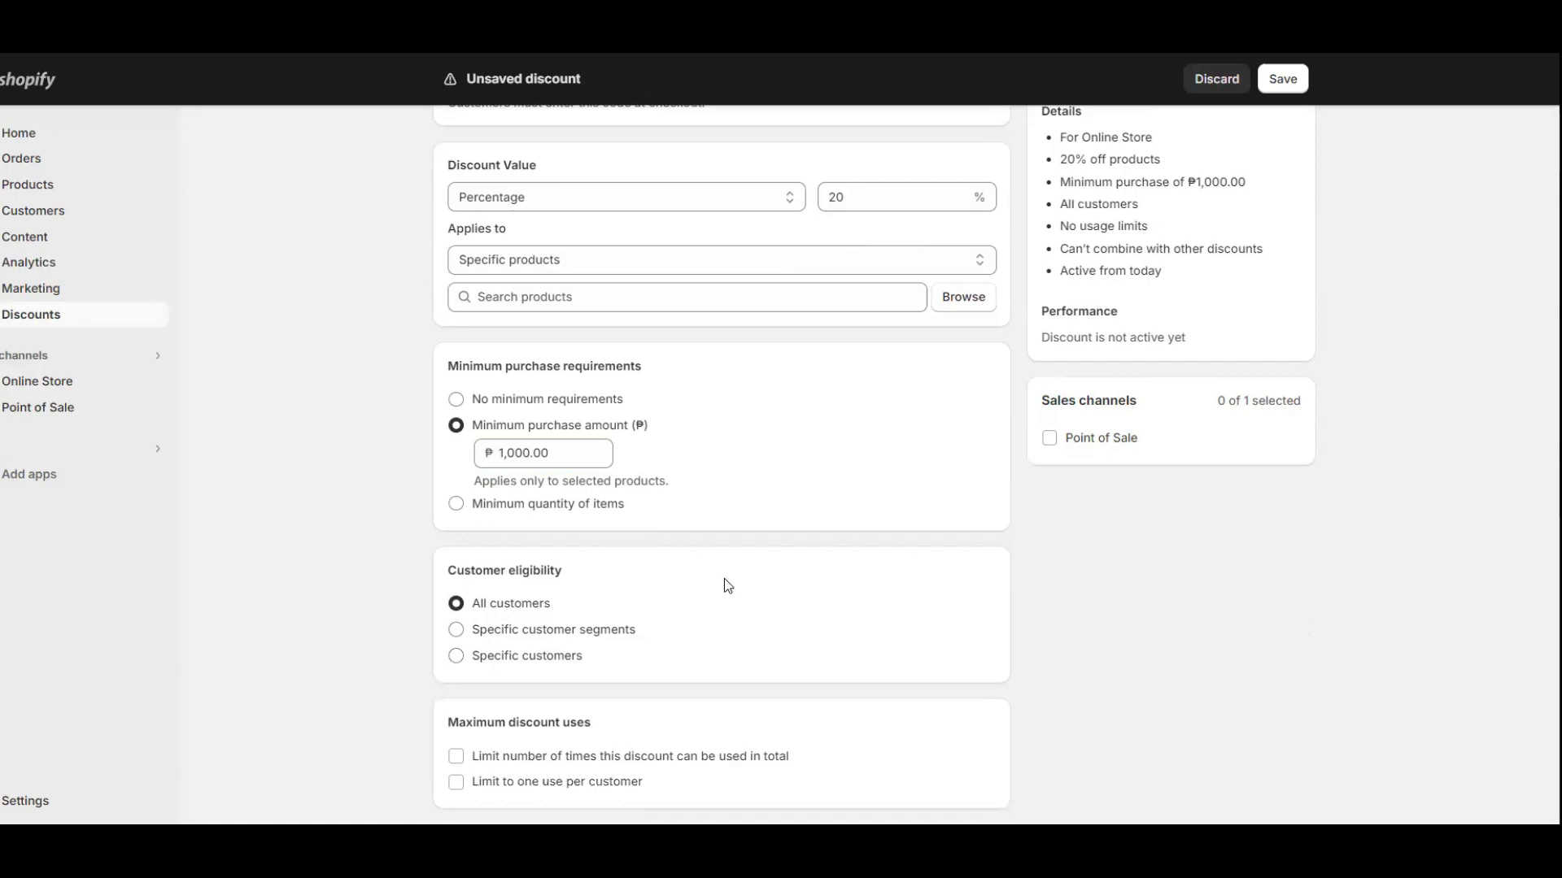
scroll(727, 586, "down", 2)
left_click(590, 587)
scroll(729, 635, "down", 2)
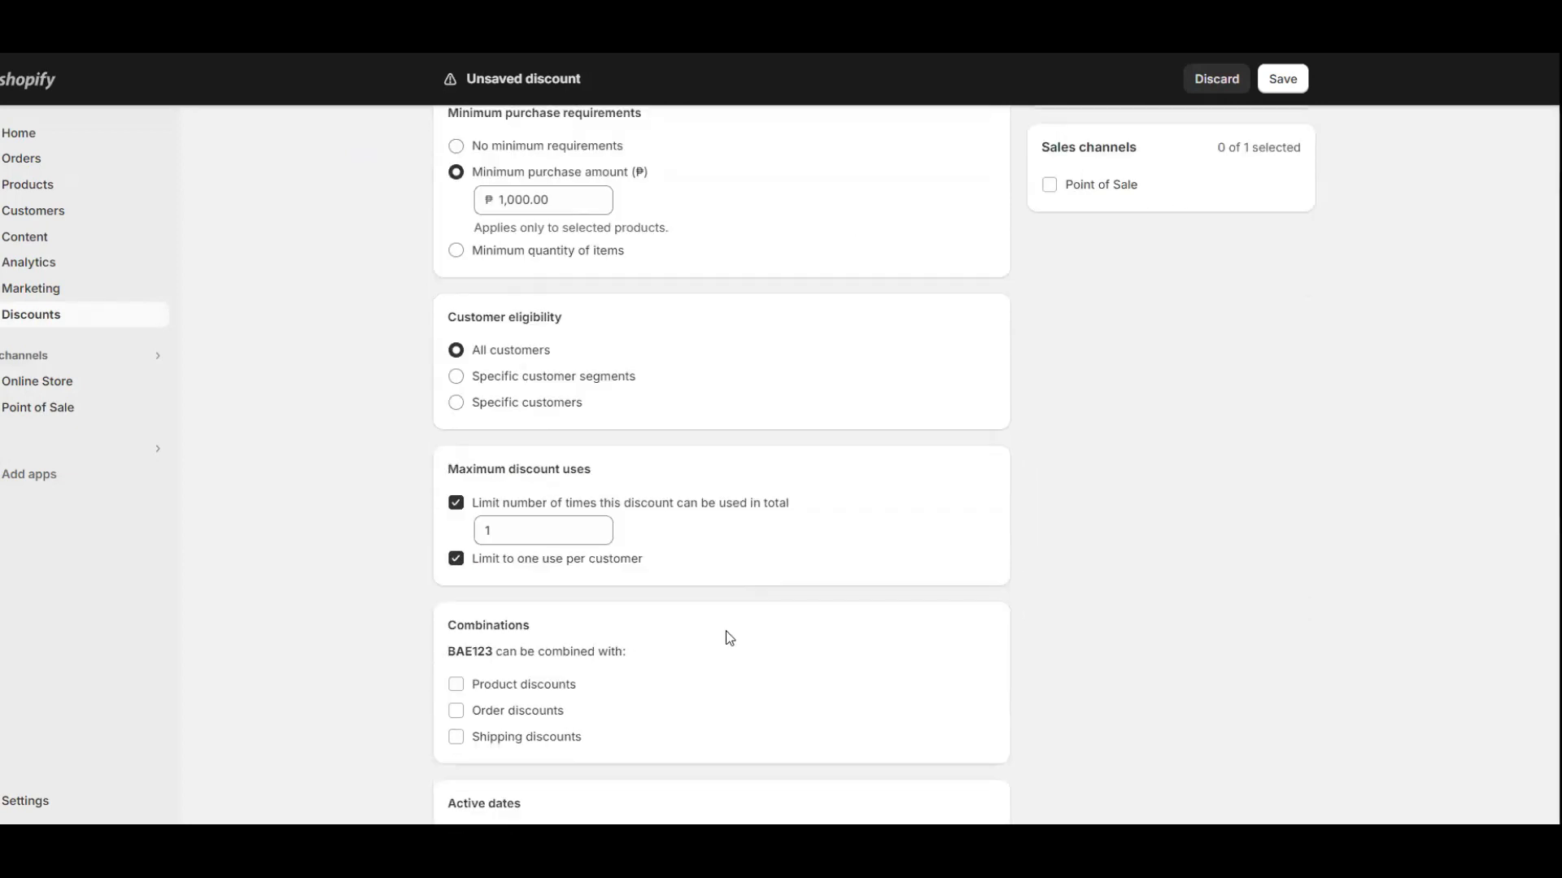
Turn the product, order and shipping combination options on and off, then leave without saving.
left_click(457, 605)
left_click(456, 662)
scroll(645, 649, "down", 2)
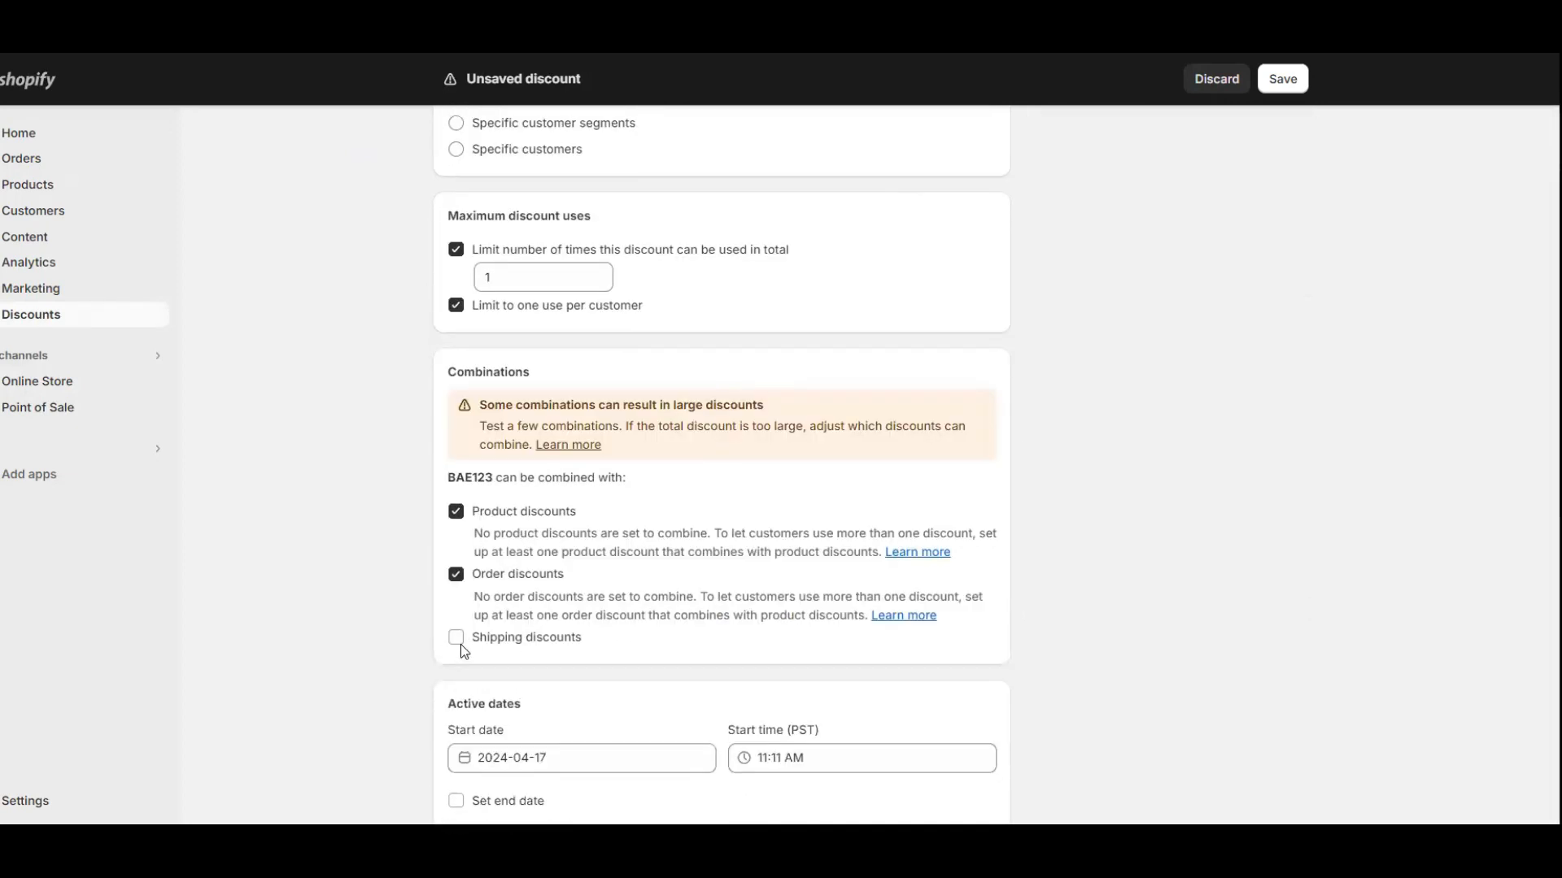
left_click(457, 575)
left_click(456, 479)
left_click(457, 568)
left_click(456, 567)
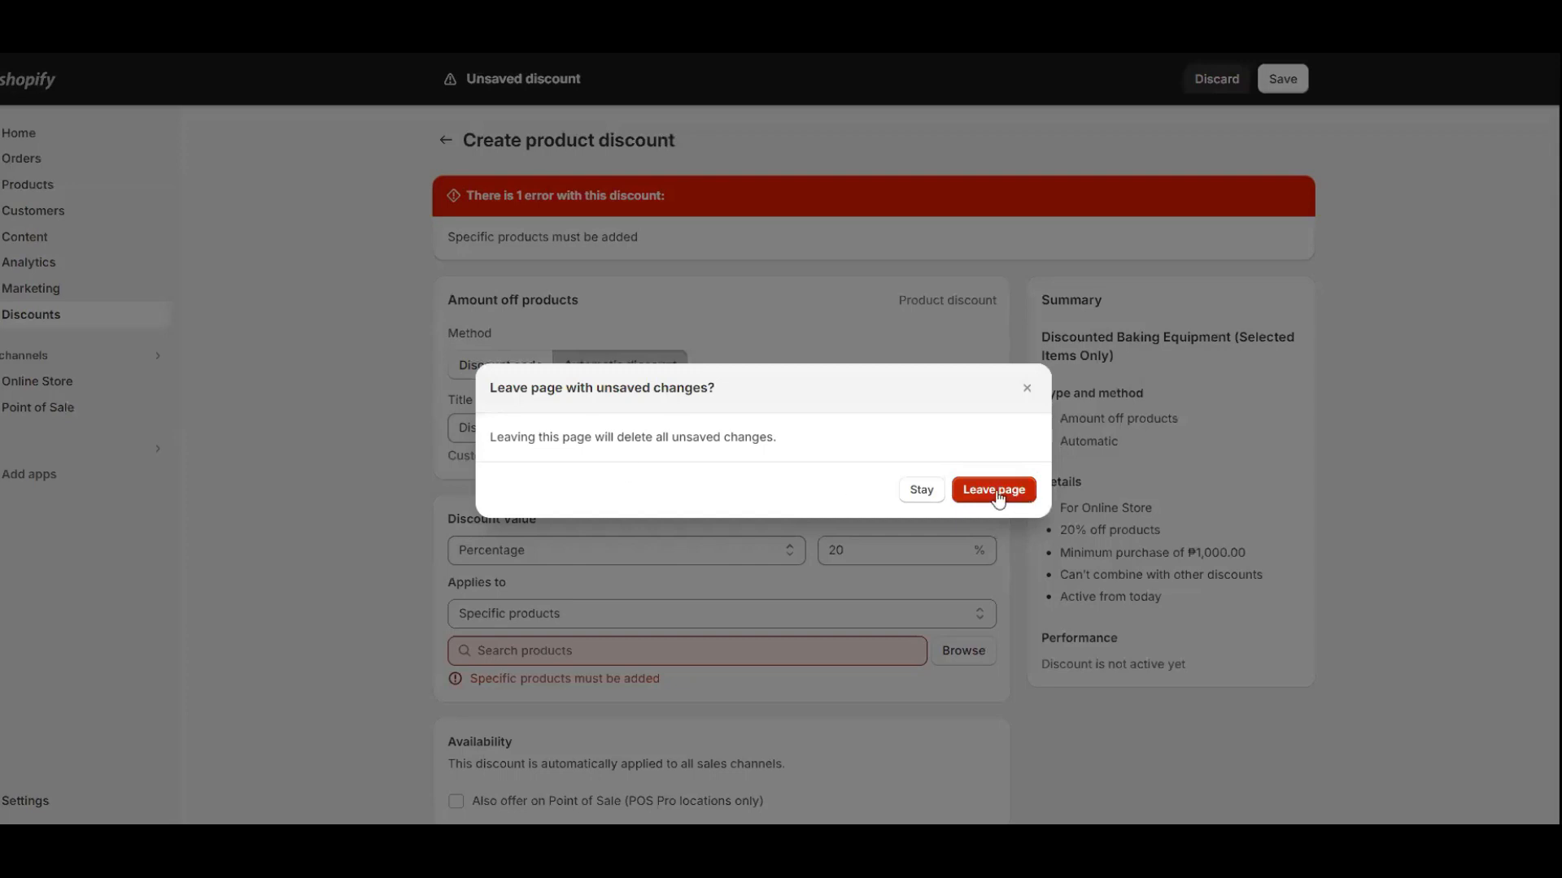
left_click(993, 488)
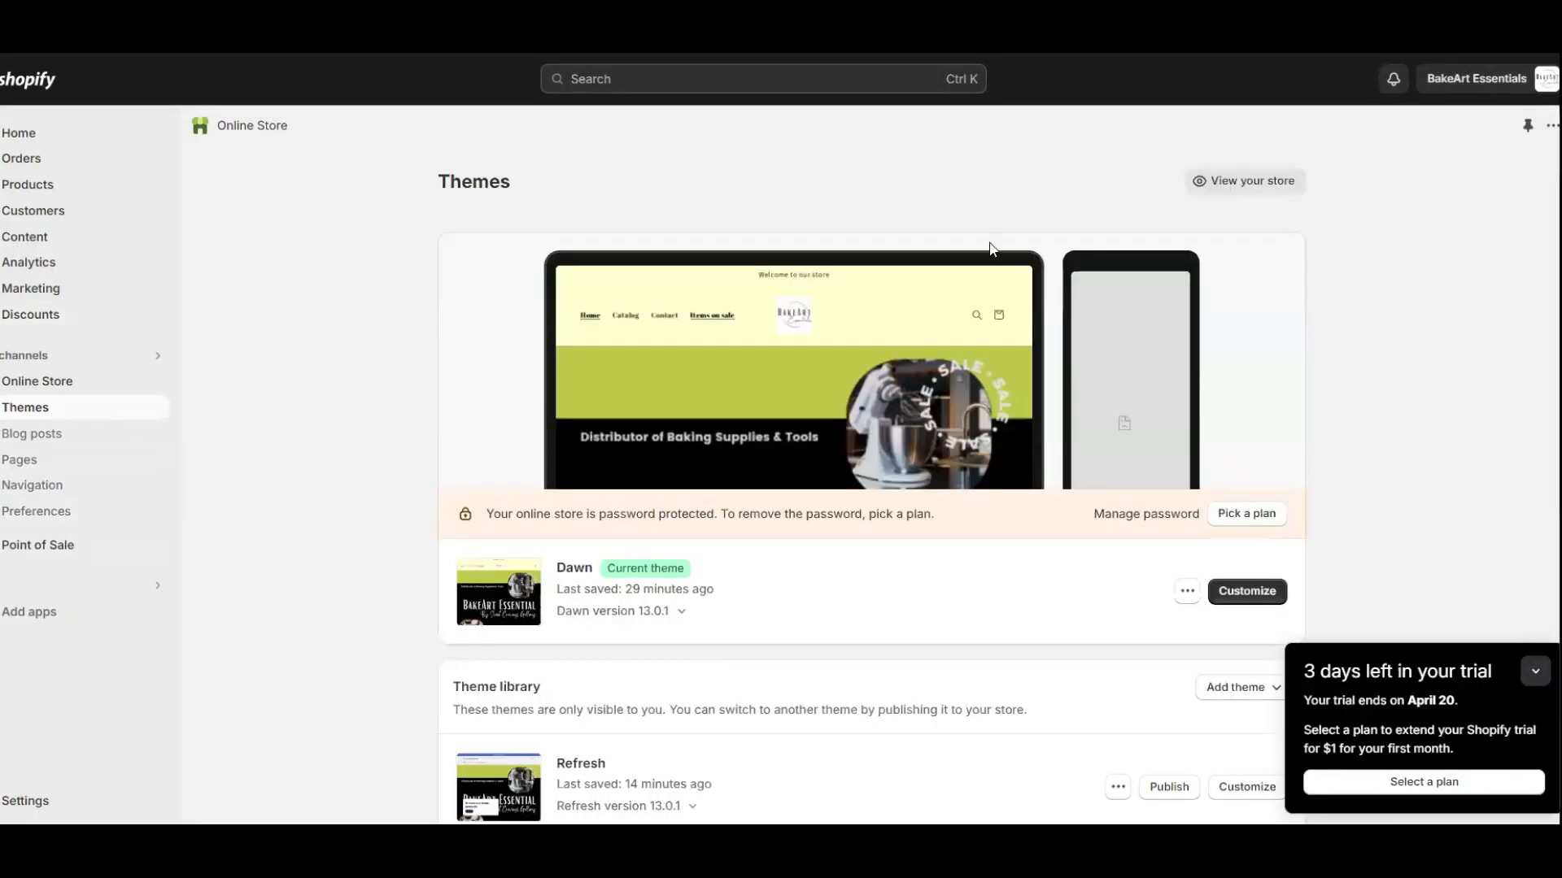
left_click(36, 435)
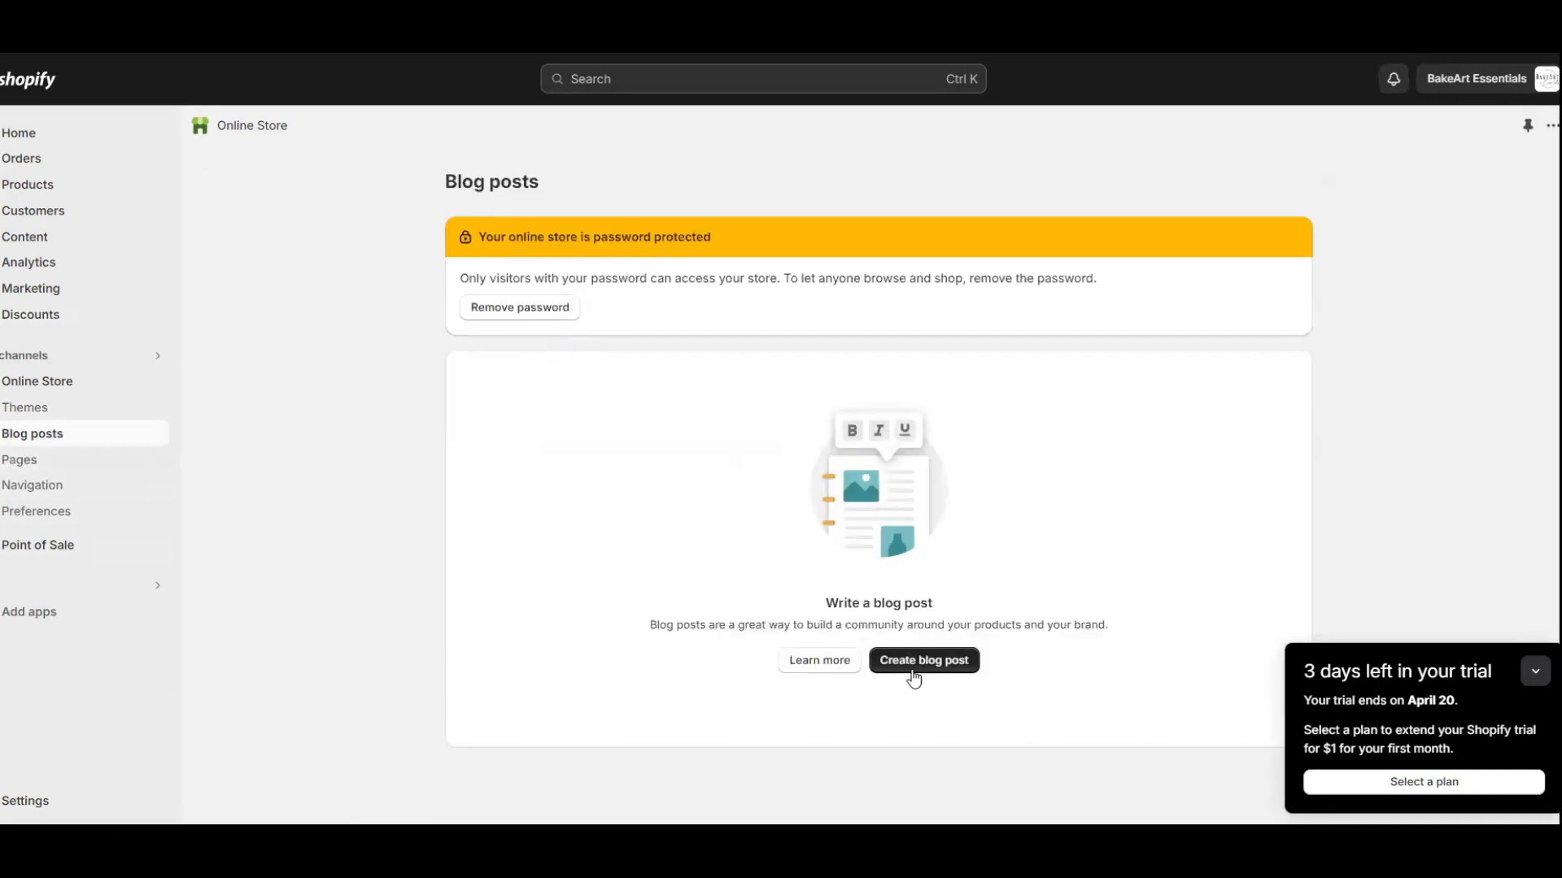
left_click(923, 672)
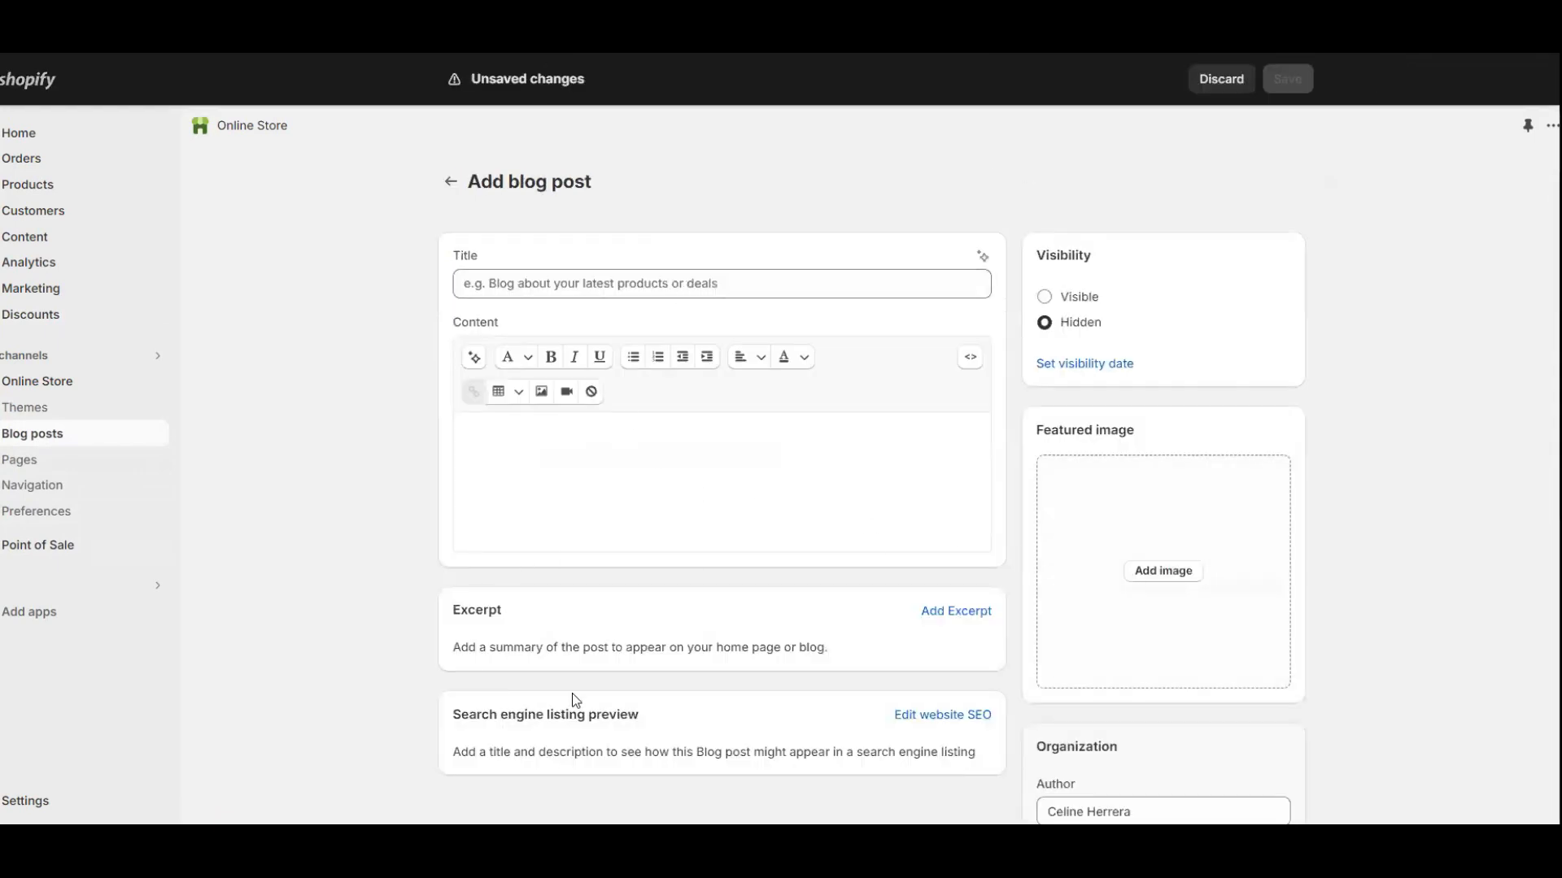
left_click(12, 457)
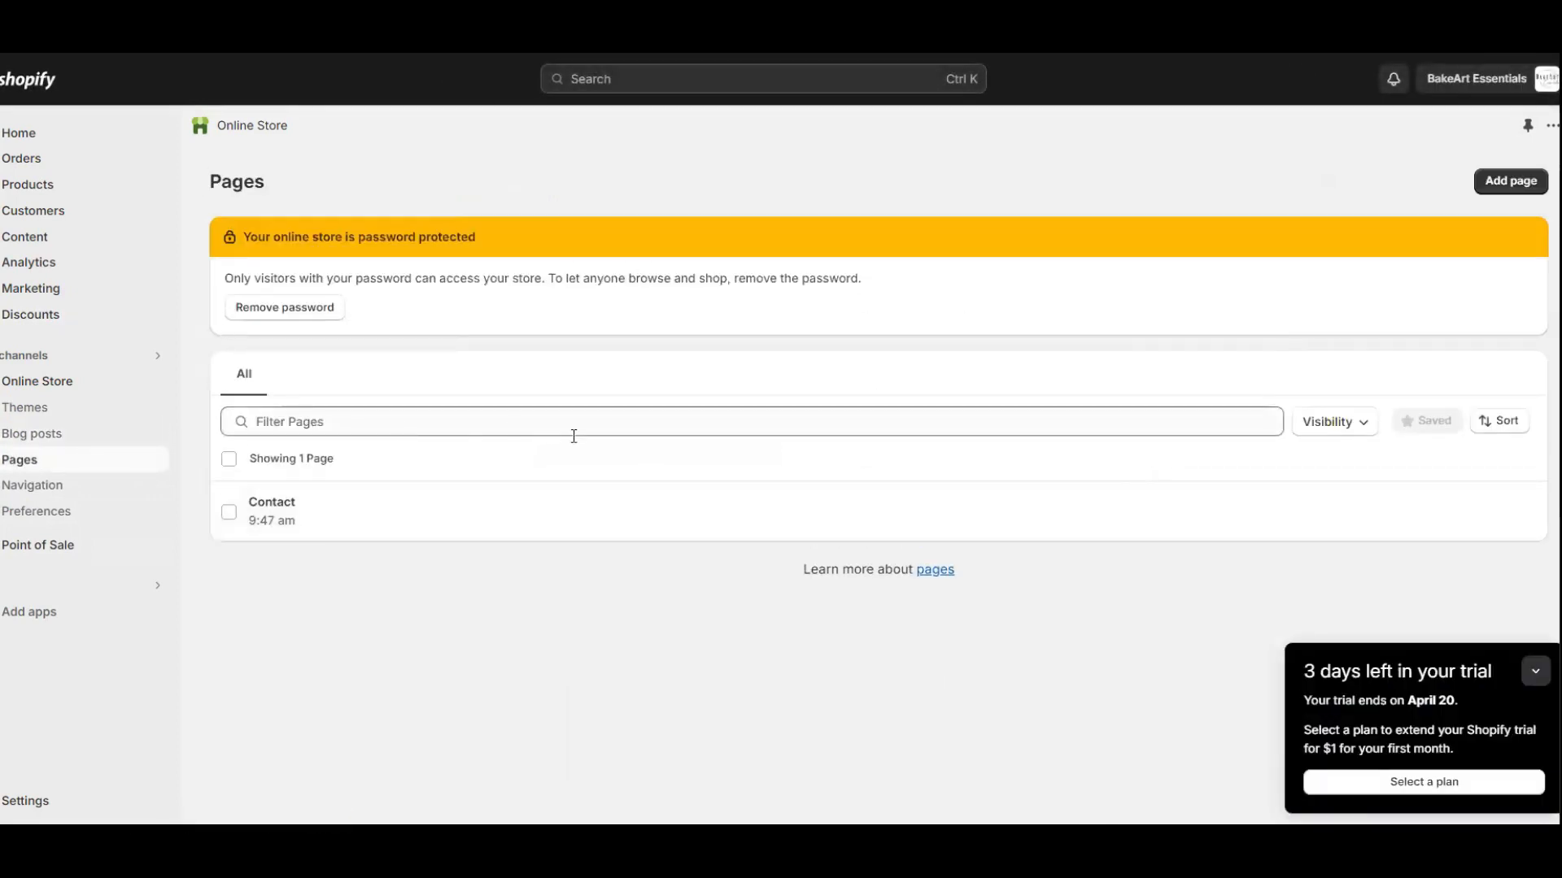
left_click(17, 487)
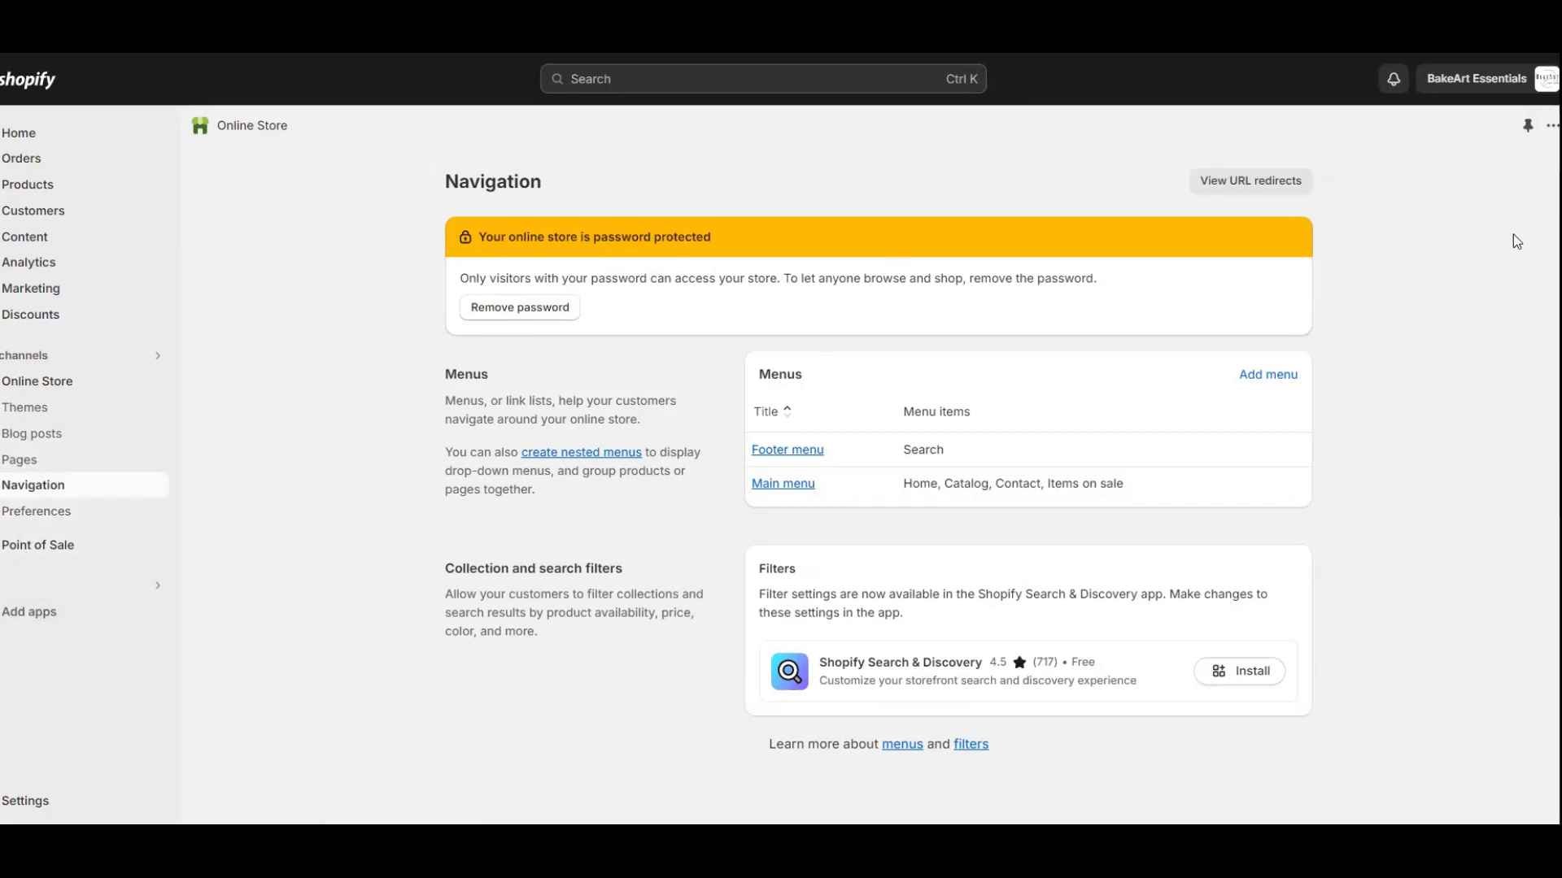
left_click(26, 406)
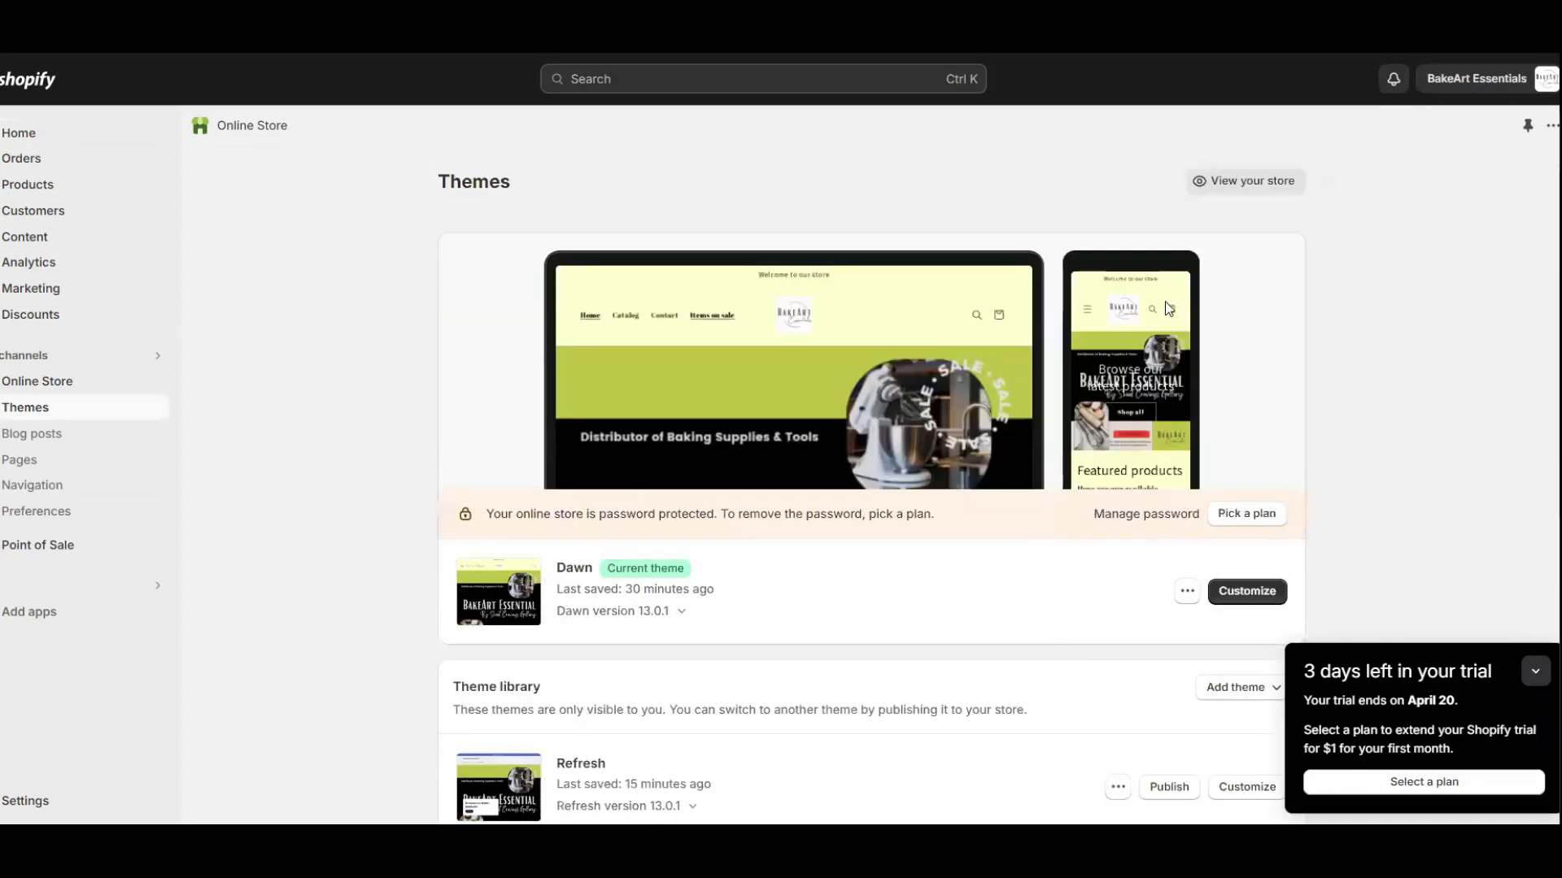
left_click(1235, 184)
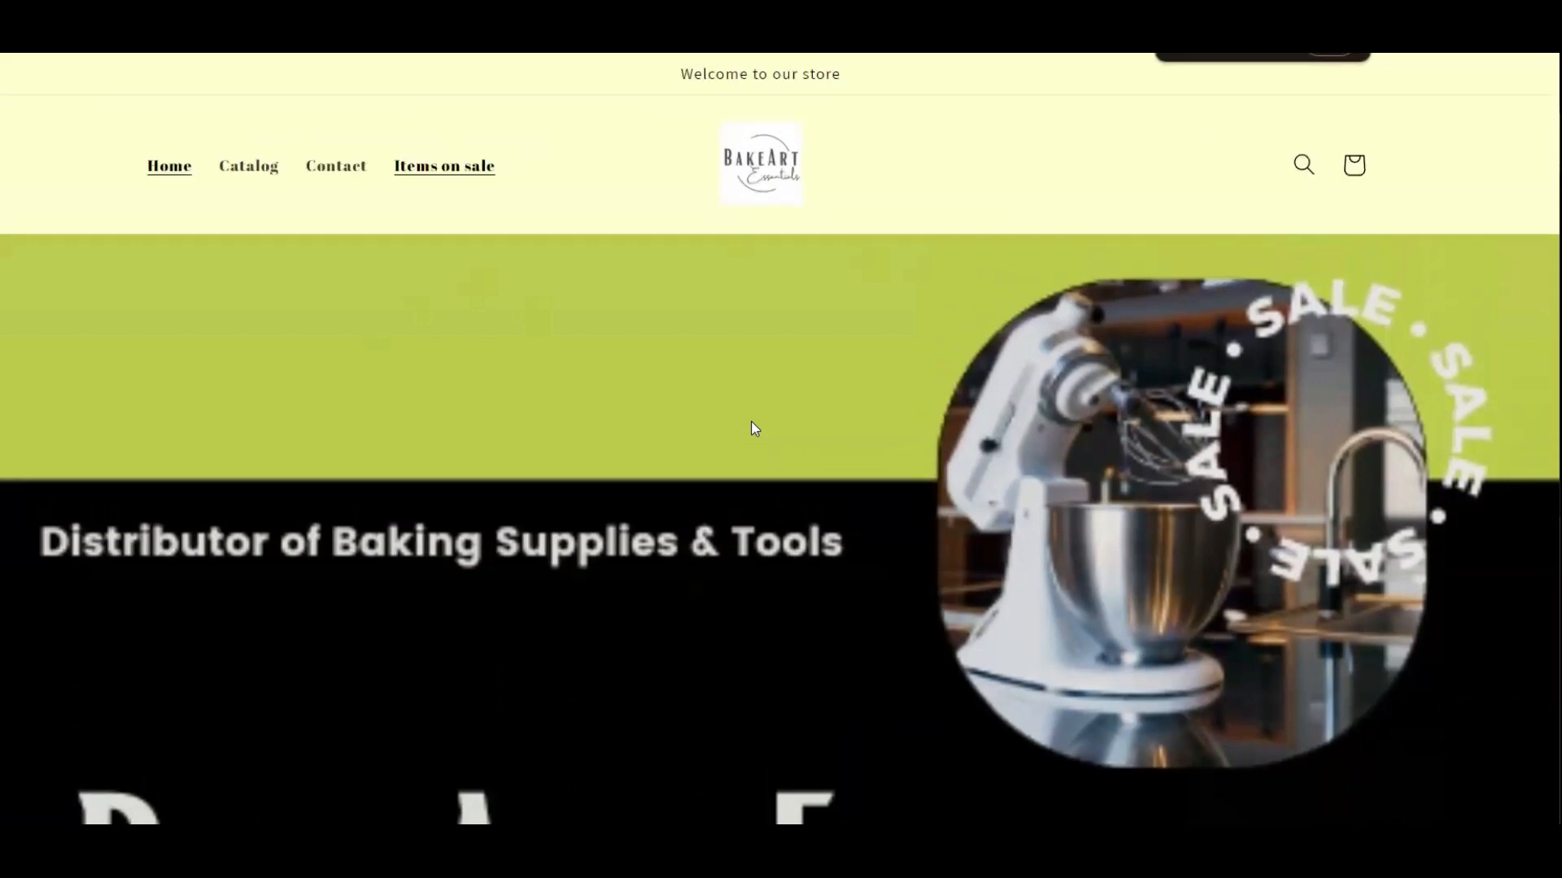
scroll(750, 421, "down", 4)
scroll(832, 510, "down", 15)
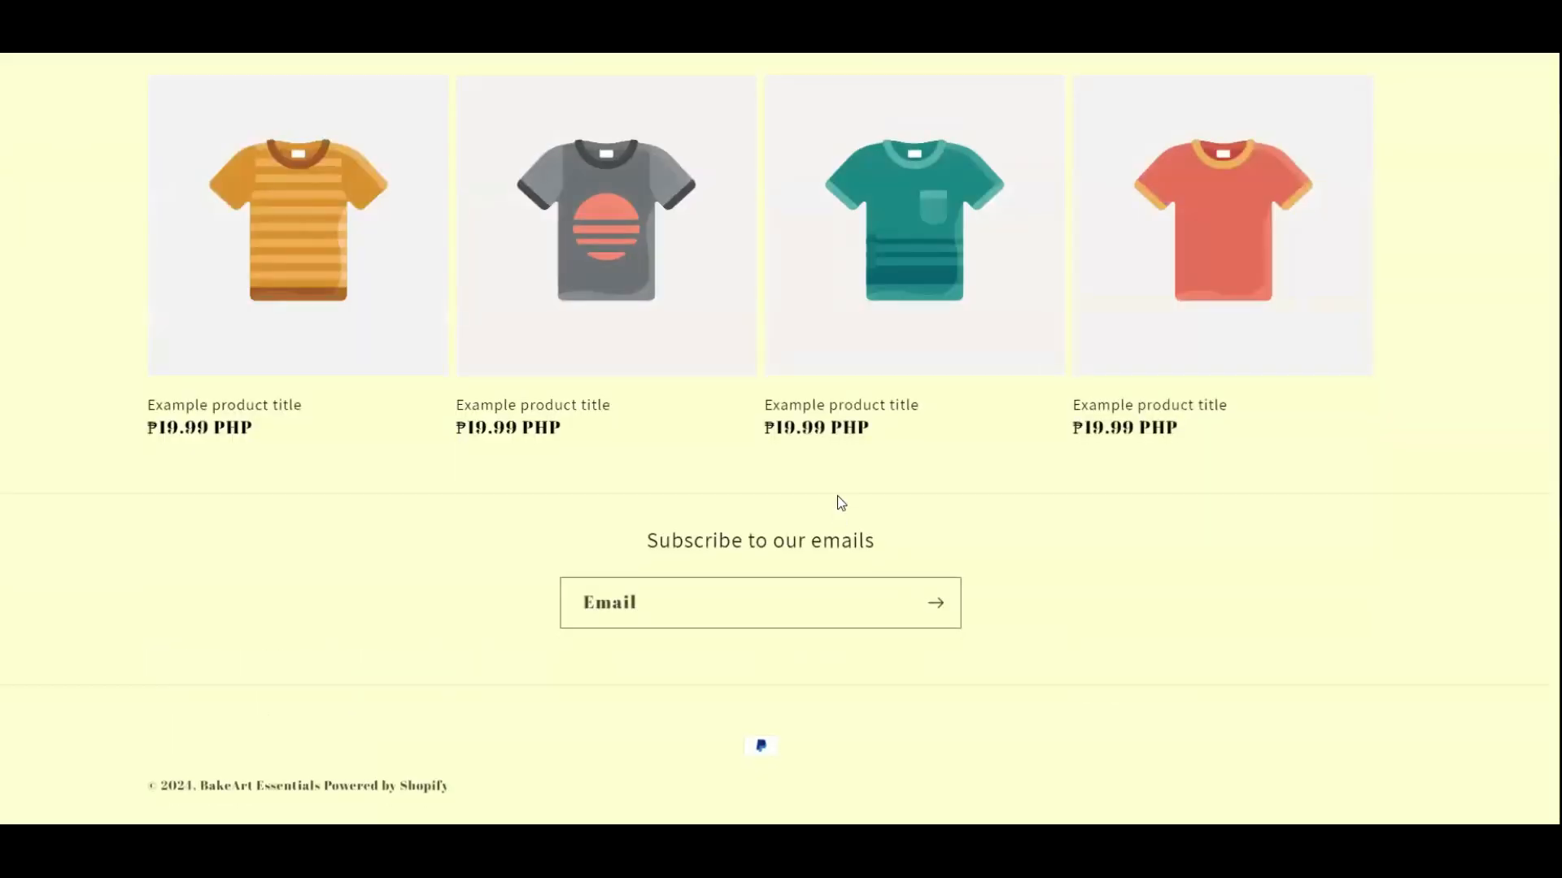
scroll(837, 495, "up", 8)
scroll(924, 363, "up", 10)
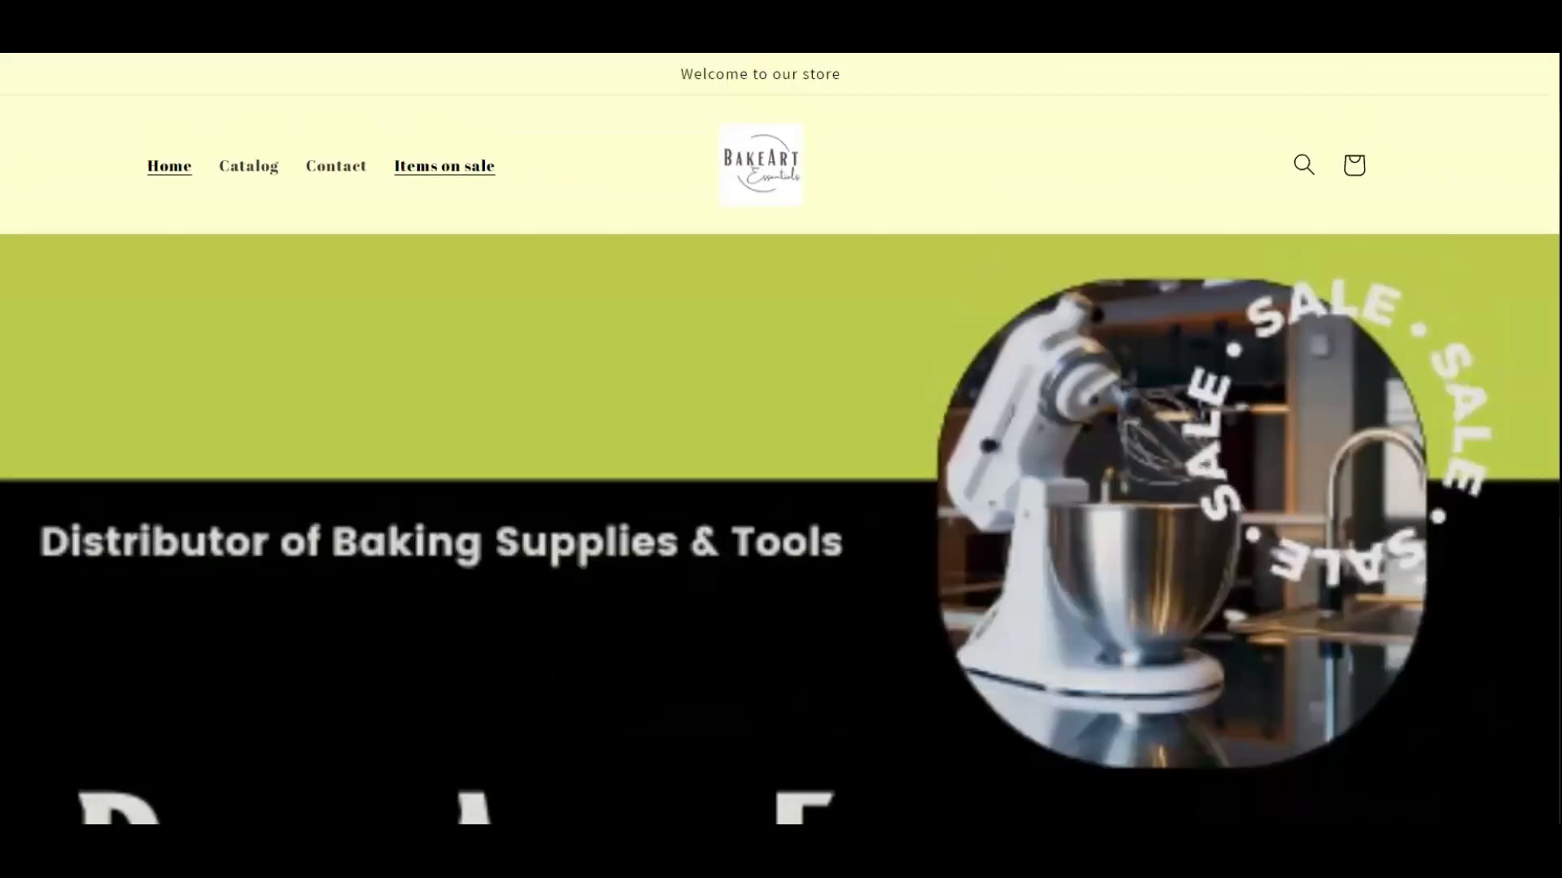
left_click(886, 17)
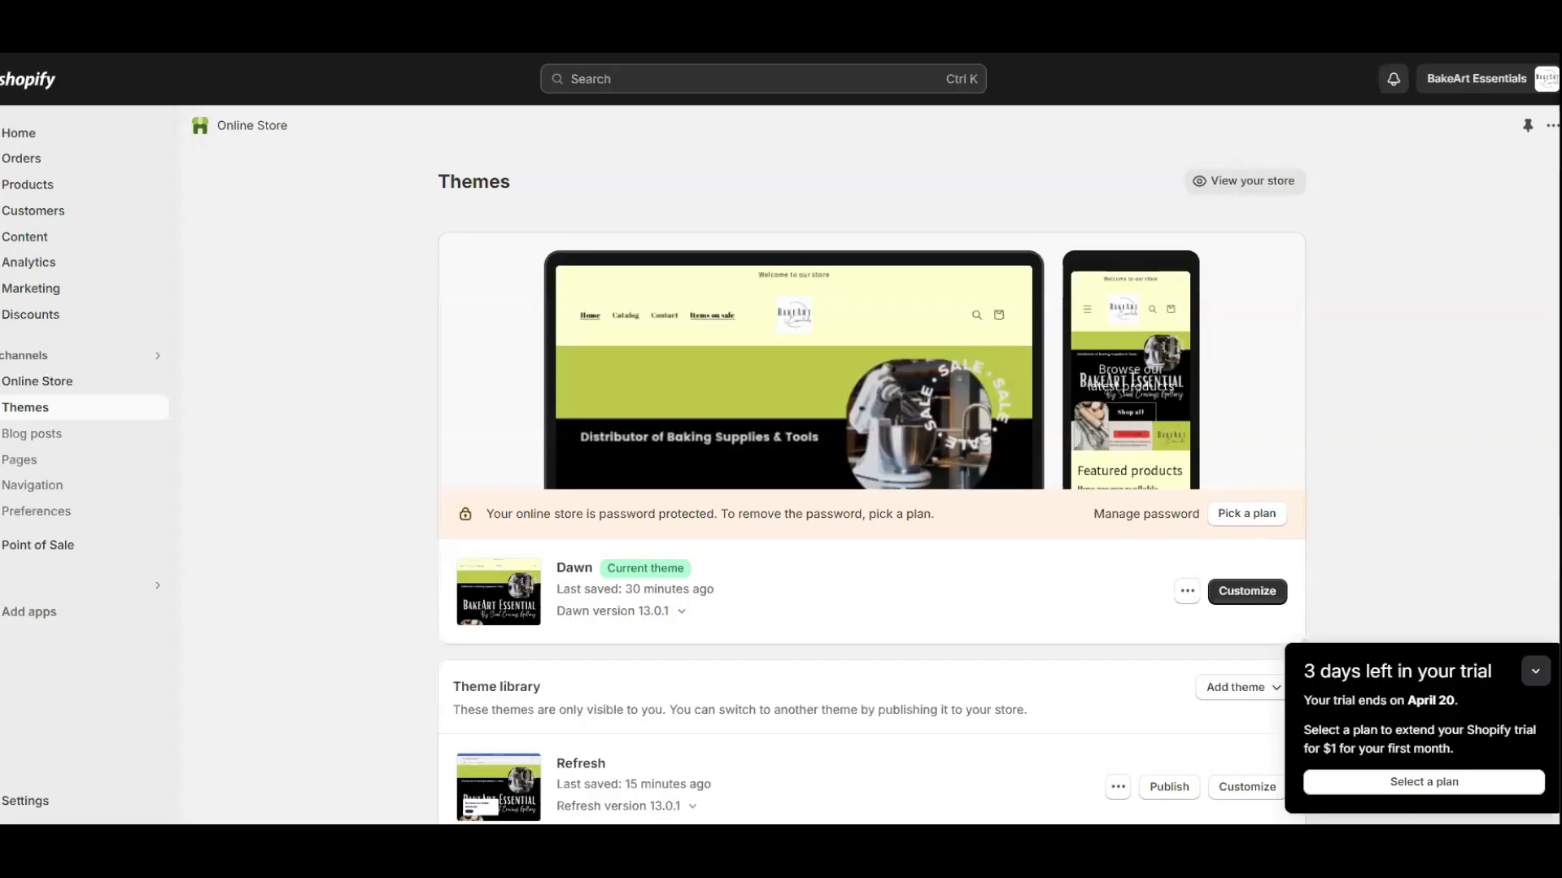